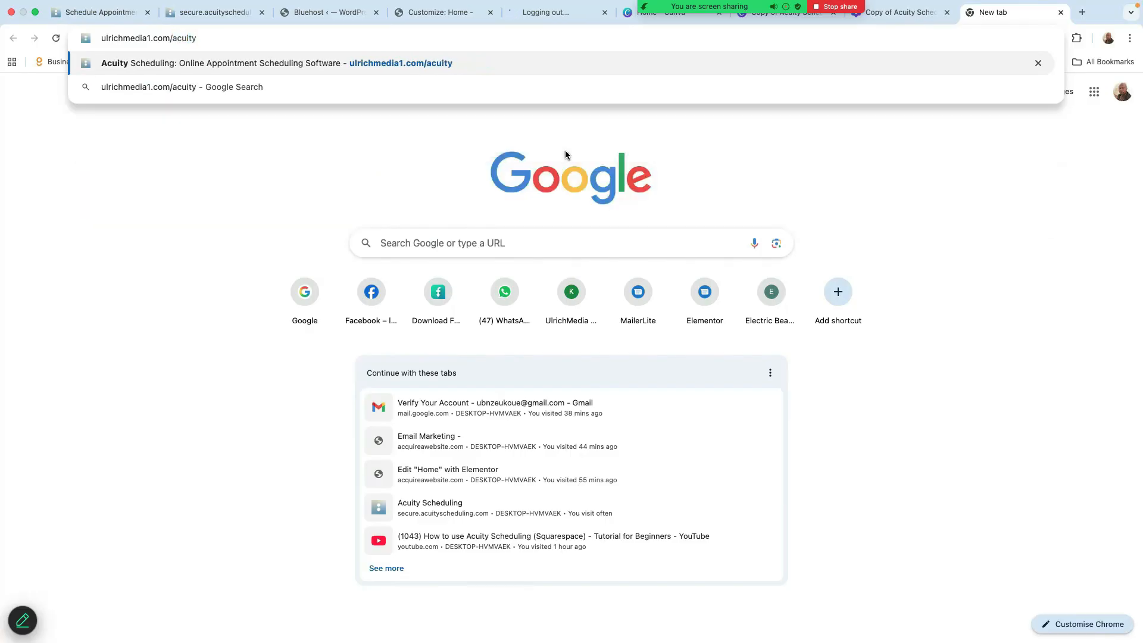
Load the Acuity Scheduling site from ulrichmedia1.com/acuity and go to the account's scheduling dashboard.
{"action": "key", "text": "Return"}
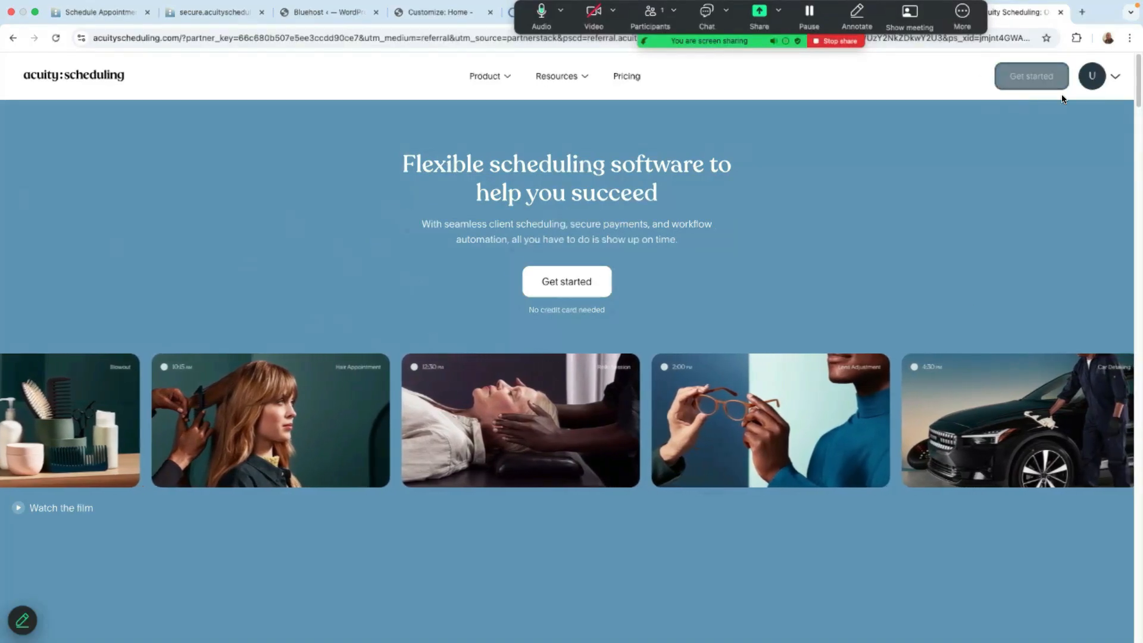
{"action": "mouse_move", "coordinate": [1037, 146]}
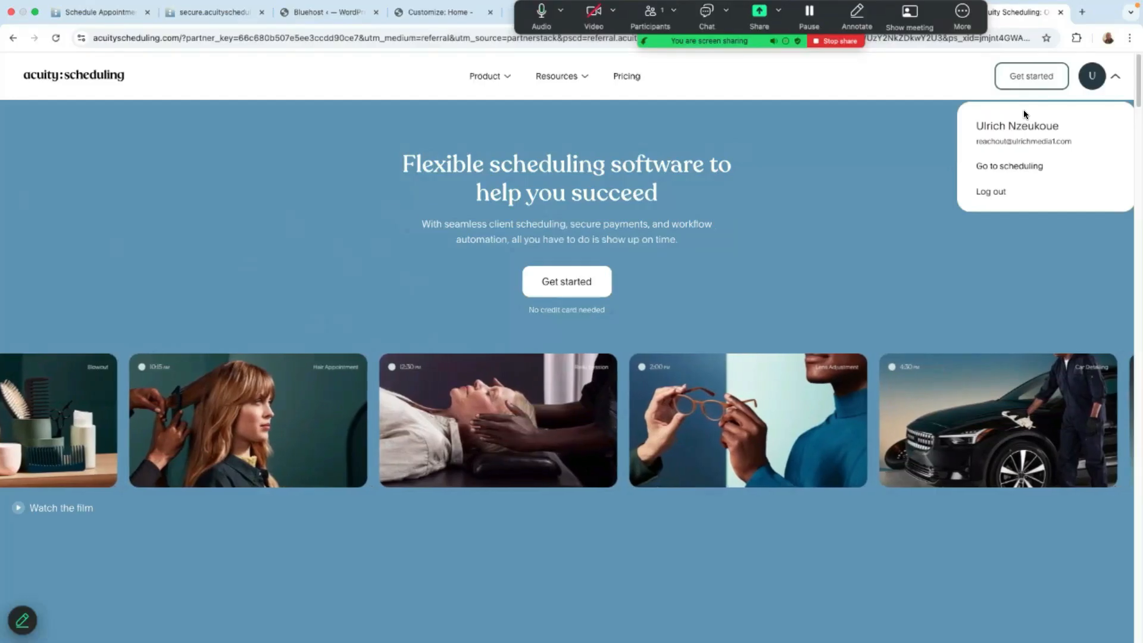
{"action": "mouse_move", "coordinate": [1111, 78]}
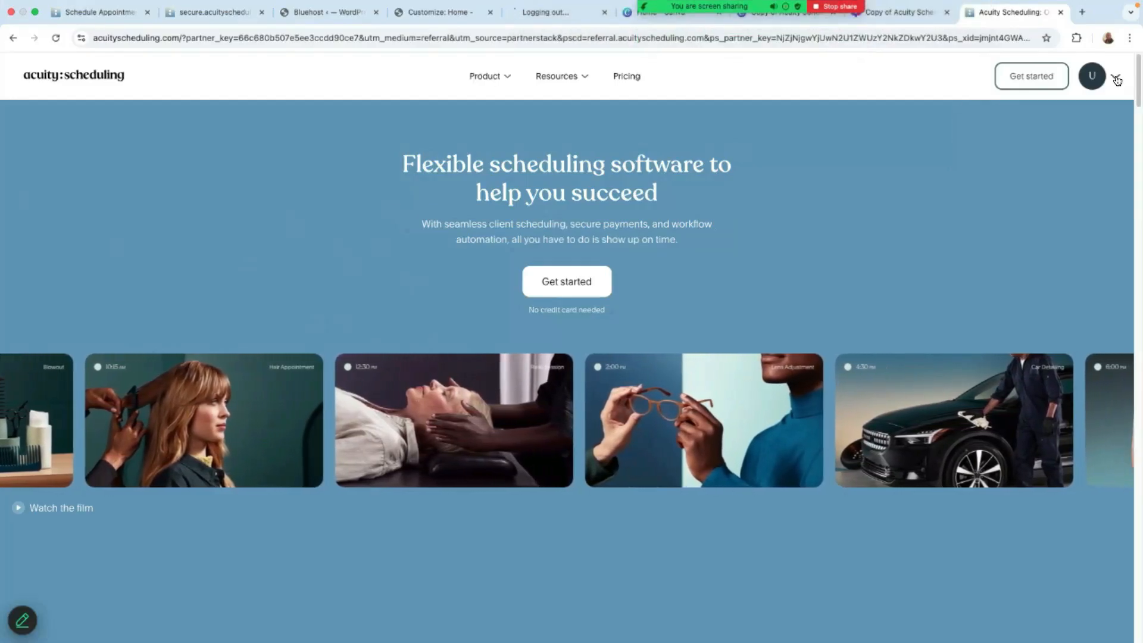
{"action": "mouse_move", "coordinate": [997, 170]}
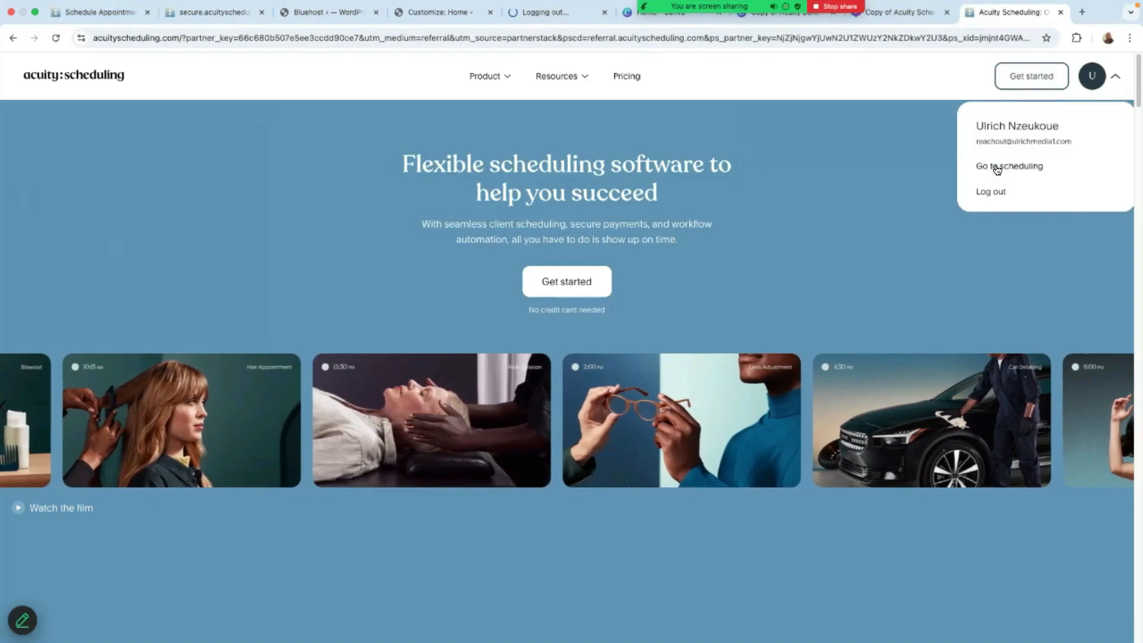
{"action": "left_click", "coordinate": [997, 170]}
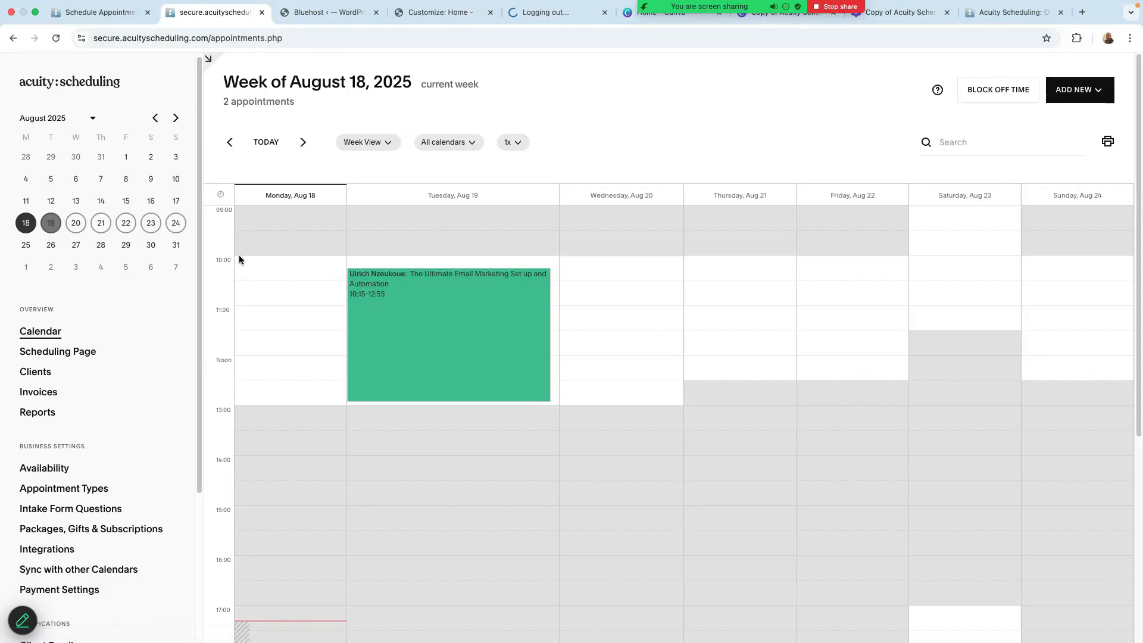
Examine the scheduling page preview, from the policies graphics through the bookable services in each category.
{"action": "left_click", "coordinate": [70, 352]}
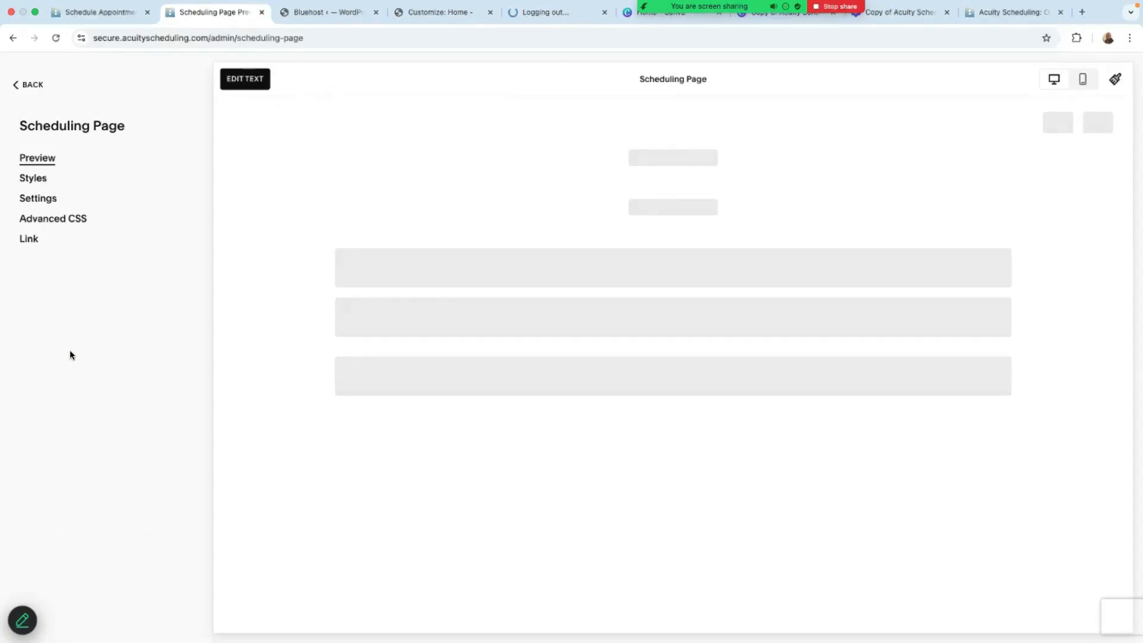
{"action": "scroll", "coordinate": [676, 456], "scroll_direction": "down", "scroll_amount": 7}
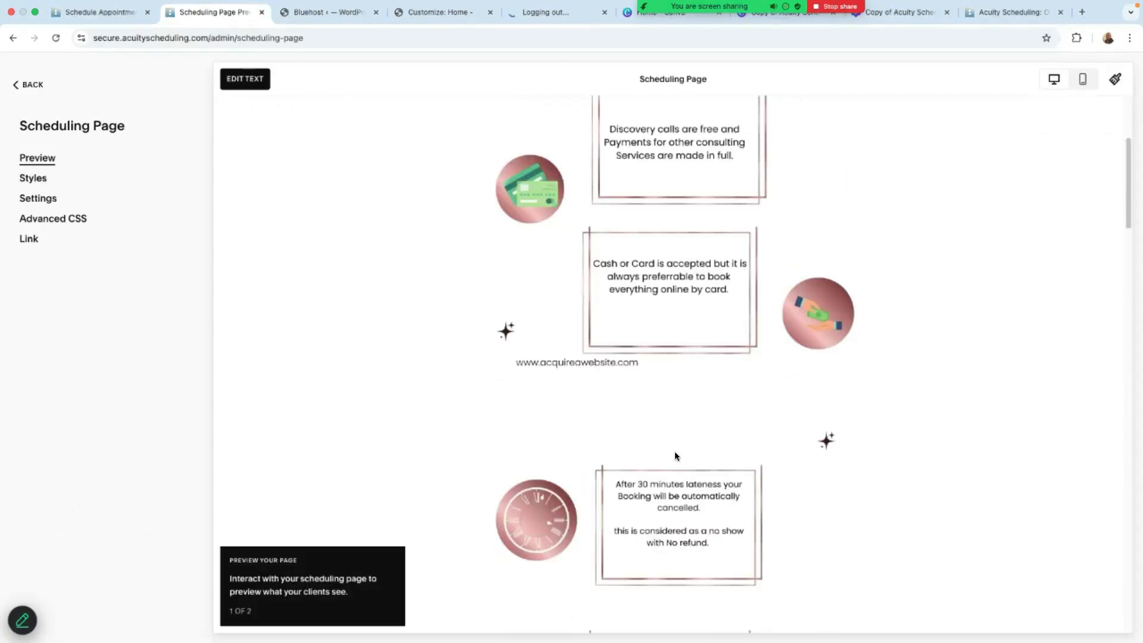
{"action": "scroll", "coordinate": [674, 456], "scroll_direction": "up", "scroll_amount": 7}
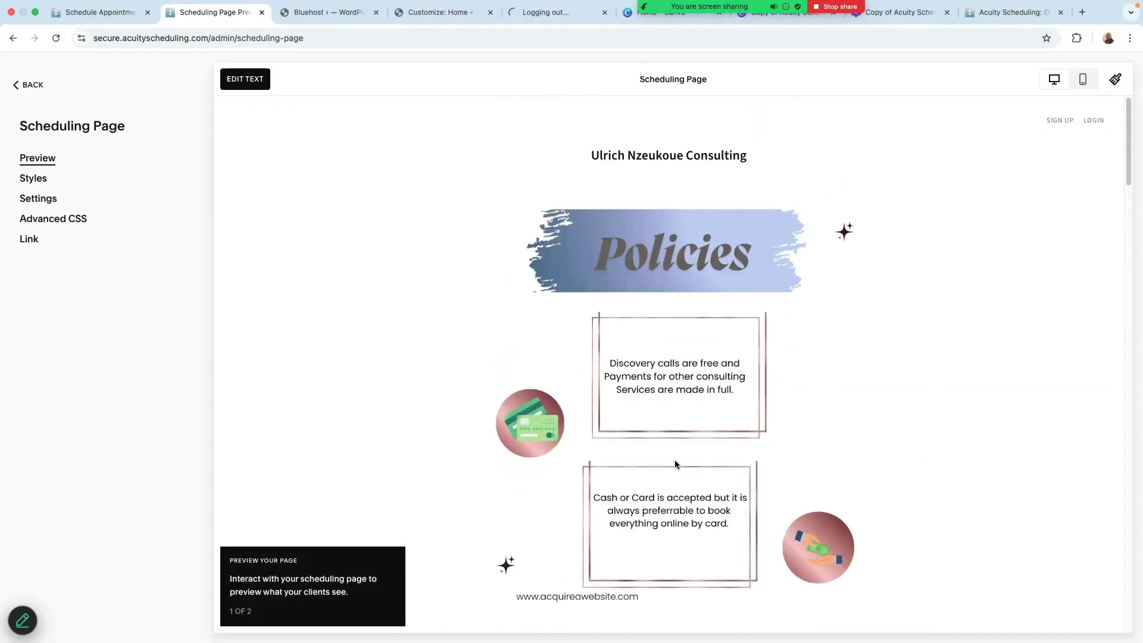
{"action": "scroll", "coordinate": [672, 463], "scroll_direction": "down", "scroll_amount": 6}
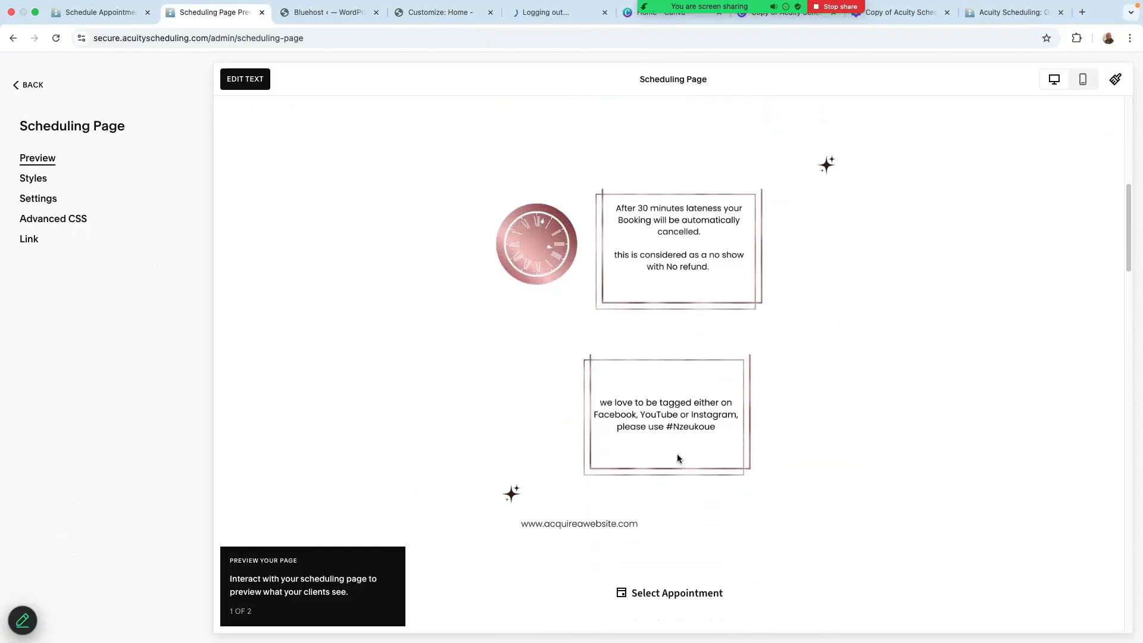
{"action": "scroll", "coordinate": [678, 460], "scroll_direction": "down", "scroll_amount": 4}
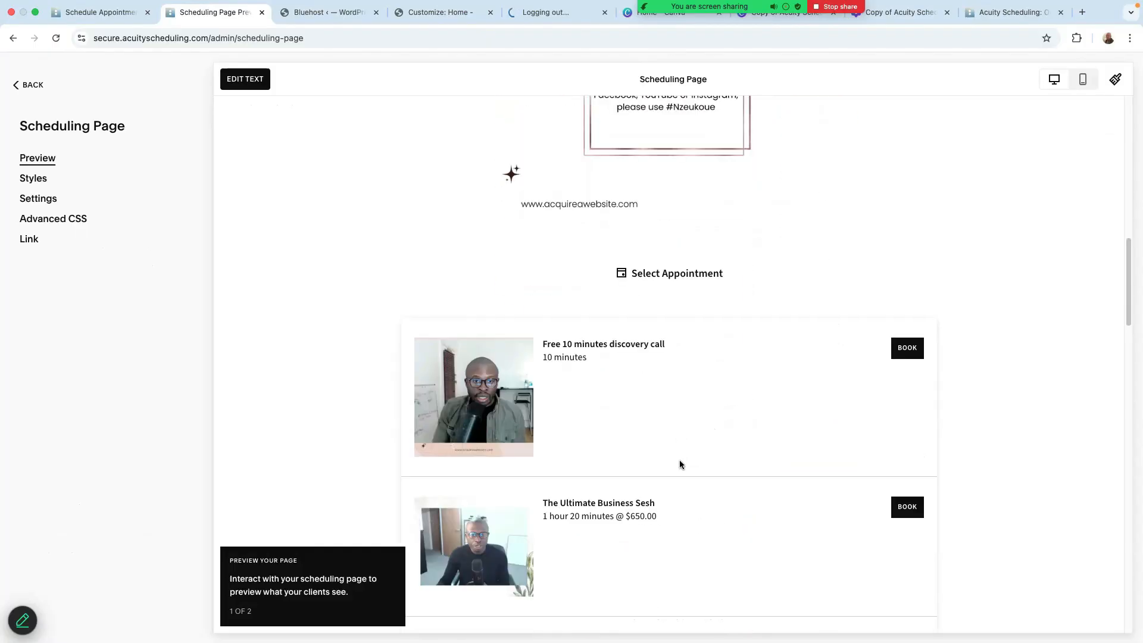
{"action": "scroll", "coordinate": [679, 460], "scroll_direction": "down", "scroll_amount": 2}
{"action": "scroll", "coordinate": [648, 465], "scroll_direction": "down", "scroll_amount": 3}
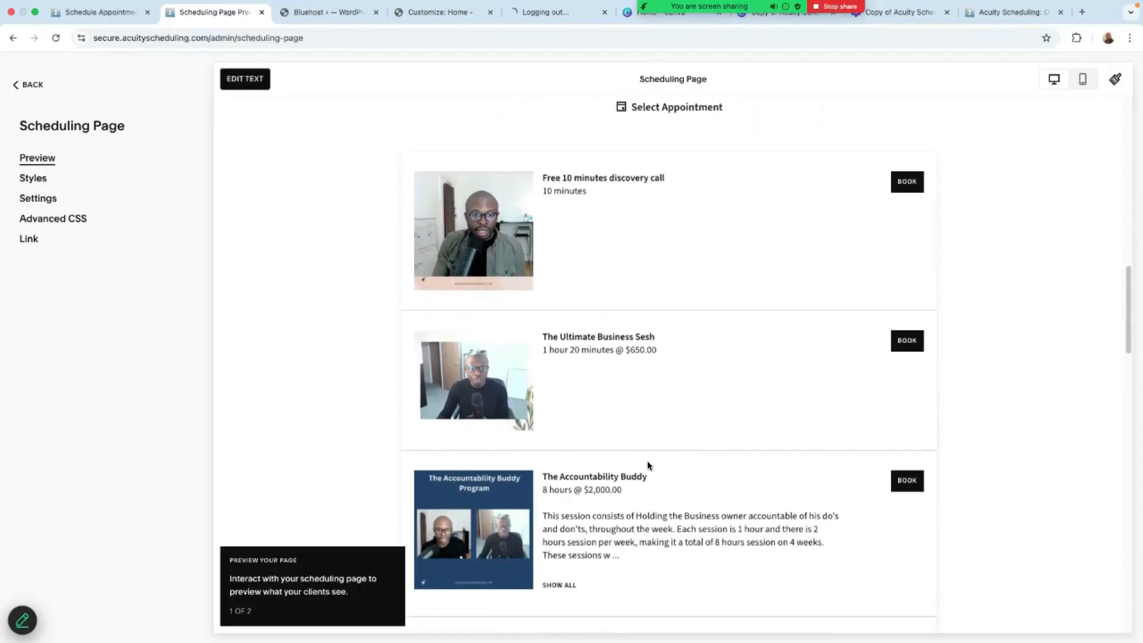
{"action": "scroll", "coordinate": [647, 462], "scroll_direction": "down", "scroll_amount": 15}
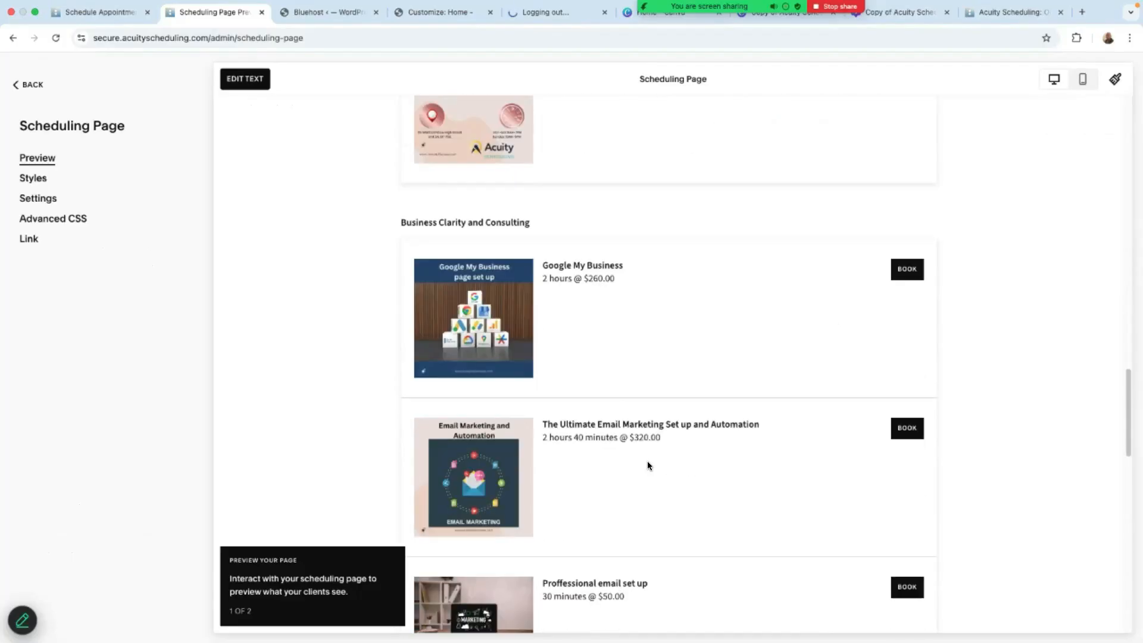
{"action": "scroll", "coordinate": [647, 465], "scroll_direction": "down", "scroll_amount": 6}
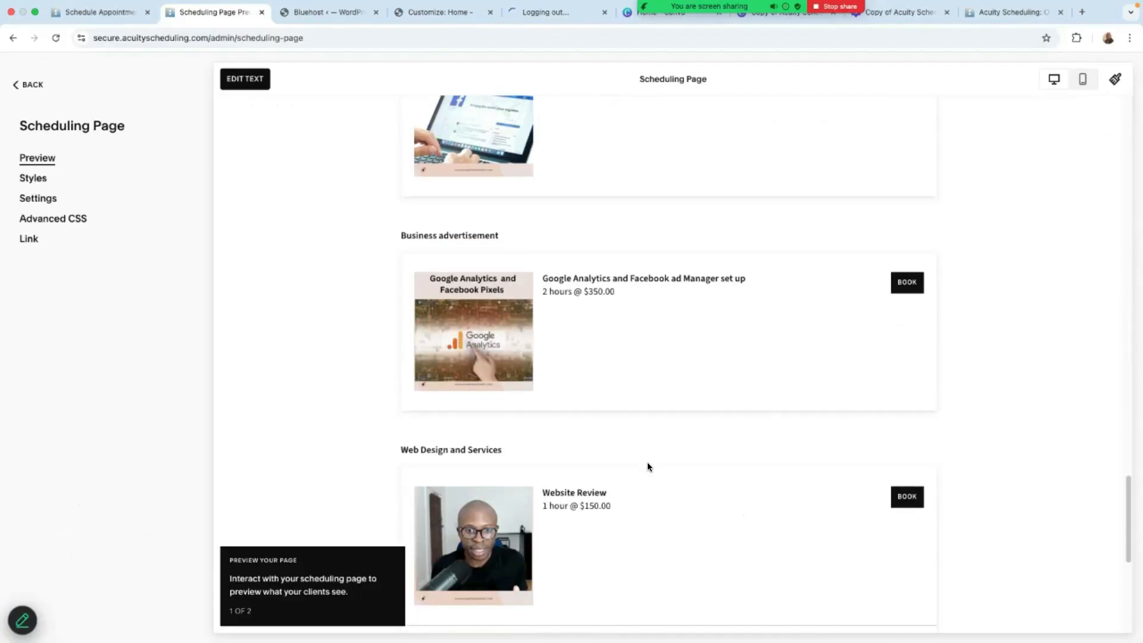
{"action": "scroll", "coordinate": [648, 467], "scroll_direction": "down", "scroll_amount": 5}
{"action": "scroll", "coordinate": [647, 466], "scroll_direction": "up", "scroll_amount": 15}
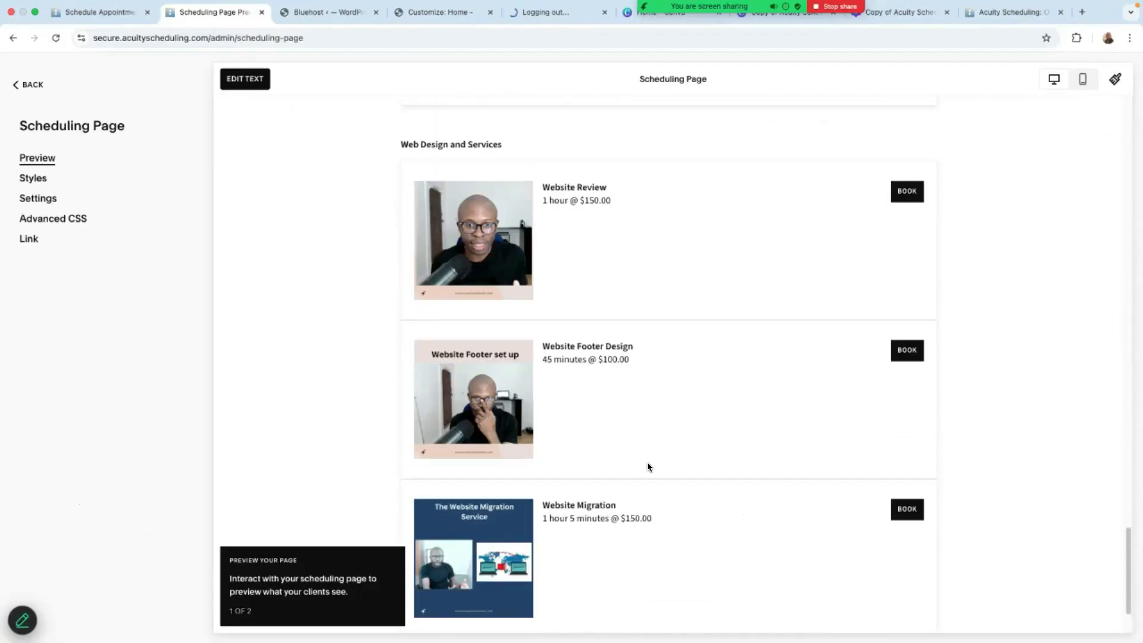
Change the scheduling page's font to a serif typeface in its styles.
{"action": "left_click", "coordinate": [26, 180]}
{"action": "scroll", "coordinate": [554, 416], "scroll_direction": "down", "scroll_amount": 8}
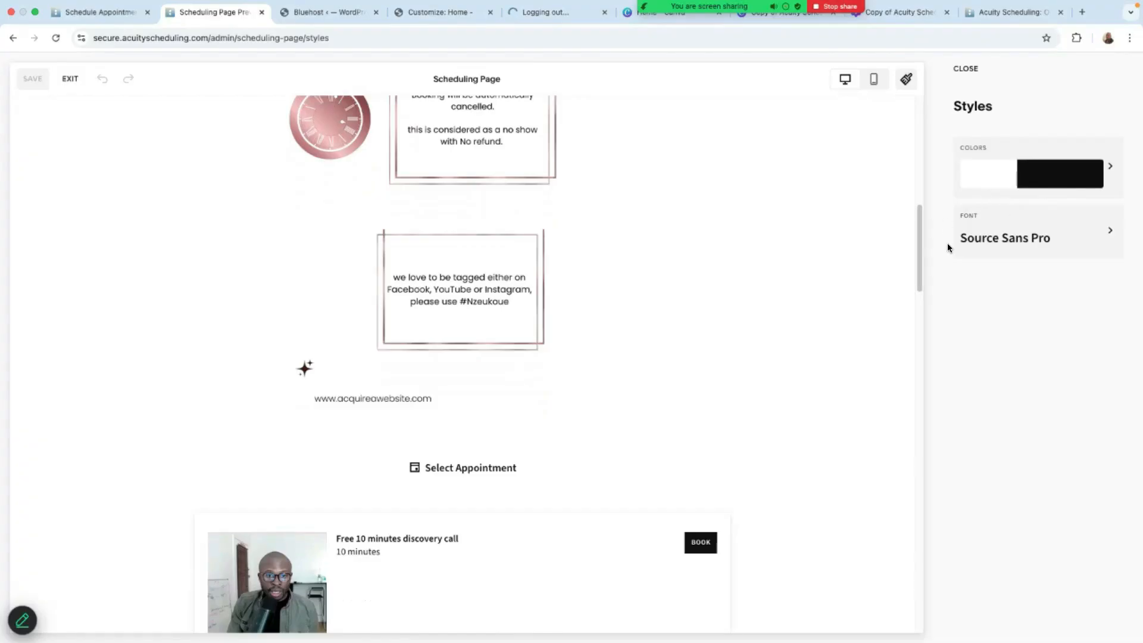
{"action": "left_click", "coordinate": [1040, 233]}
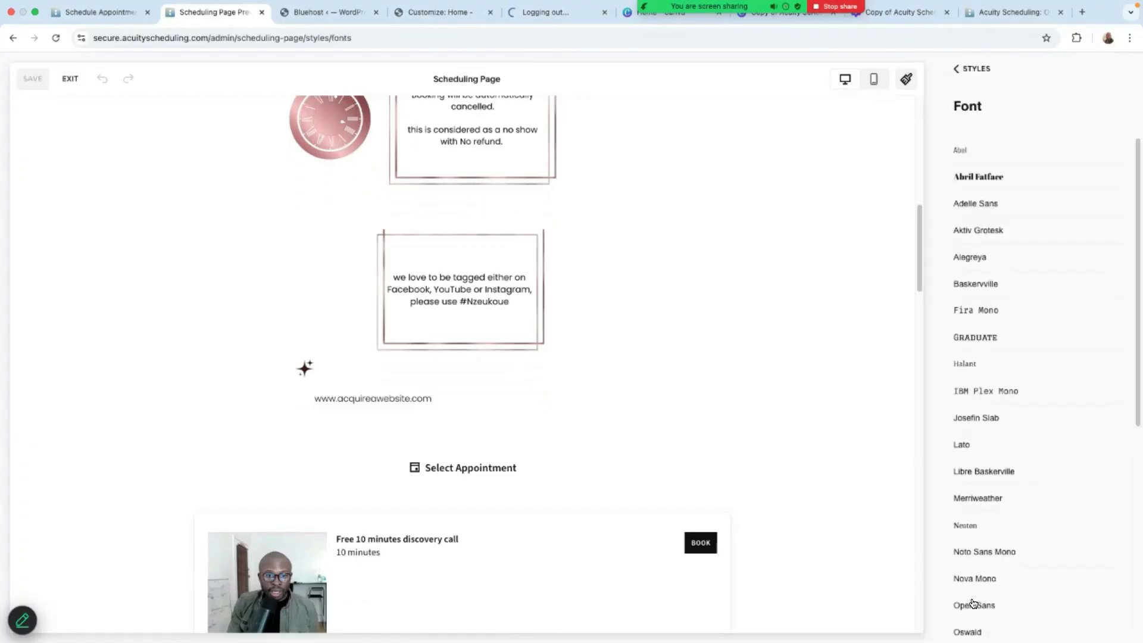
{"action": "scroll", "coordinate": [974, 605], "scroll_direction": "down", "scroll_amount": 6}
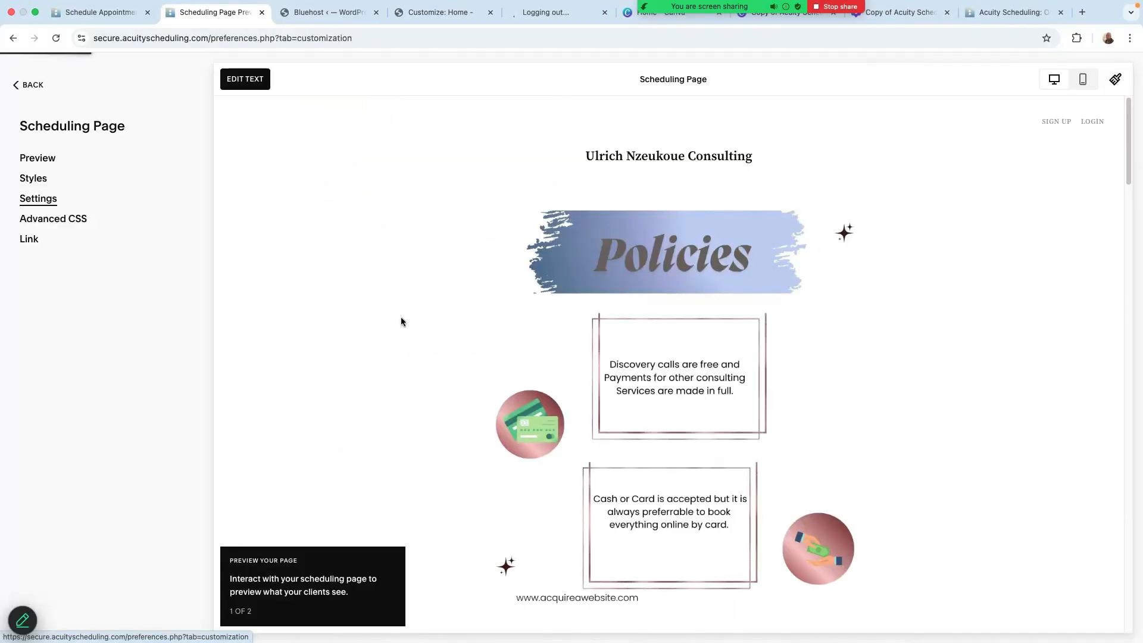
Review the scheduling page settings, from the business details to the policies graphics in the scheduling instructions.
{"action": "scroll", "coordinate": [401, 321], "scroll_direction": "down", "scroll_amount": 4}
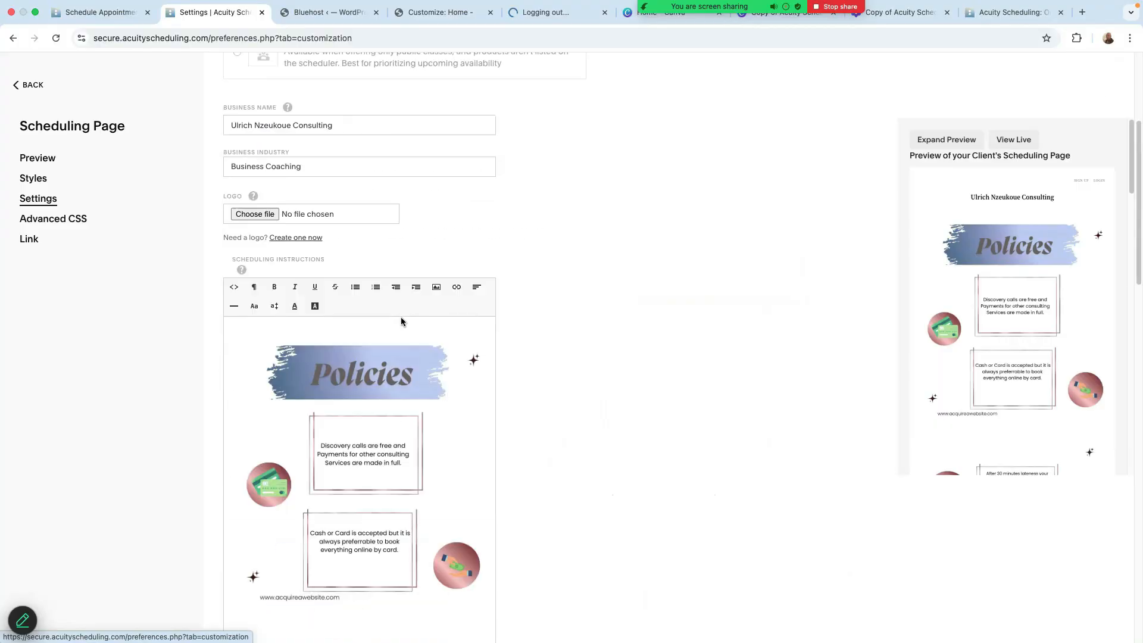
{"action": "scroll", "coordinate": [401, 322], "scroll_direction": "down", "scroll_amount": 4}
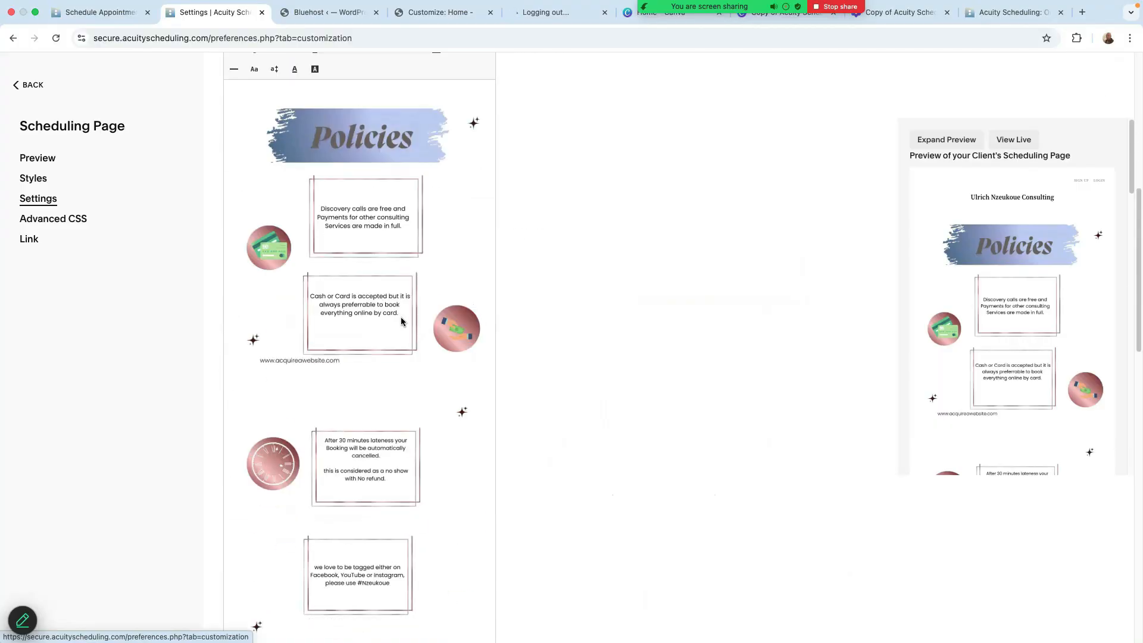
{"action": "left_click", "coordinate": [401, 322]}
{"action": "scroll", "coordinate": [379, 314], "scroll_direction": "up", "scroll_amount": 3}
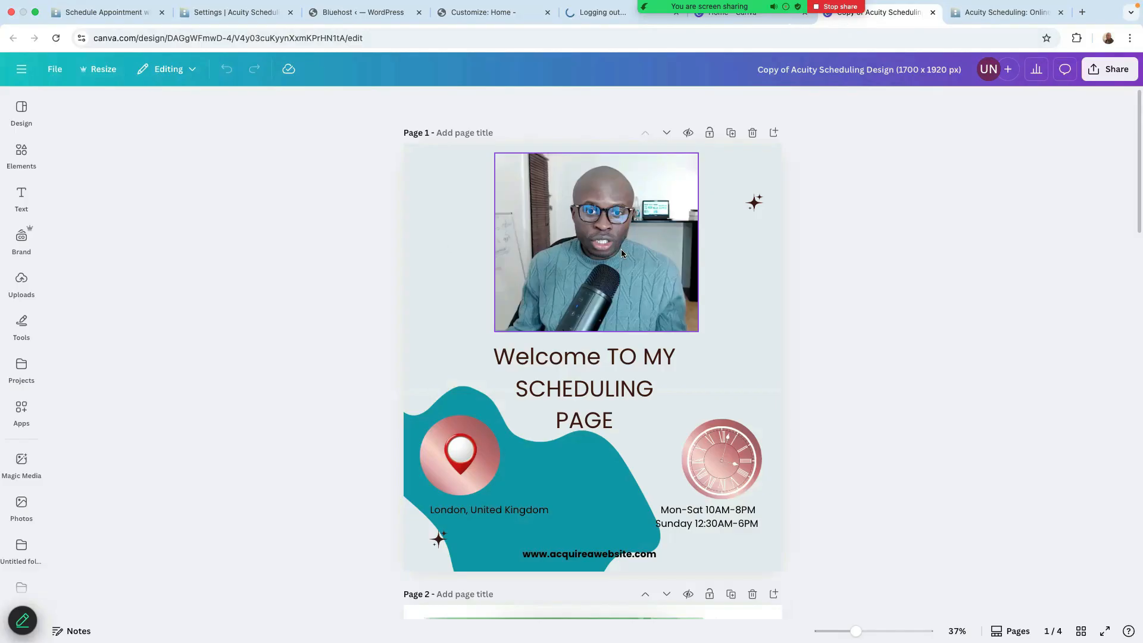
View the welcome page design in Canva and compare it with the policies graphics in Acuity's scheduling instructions.
{"action": "left_click", "coordinate": [452, 212]}
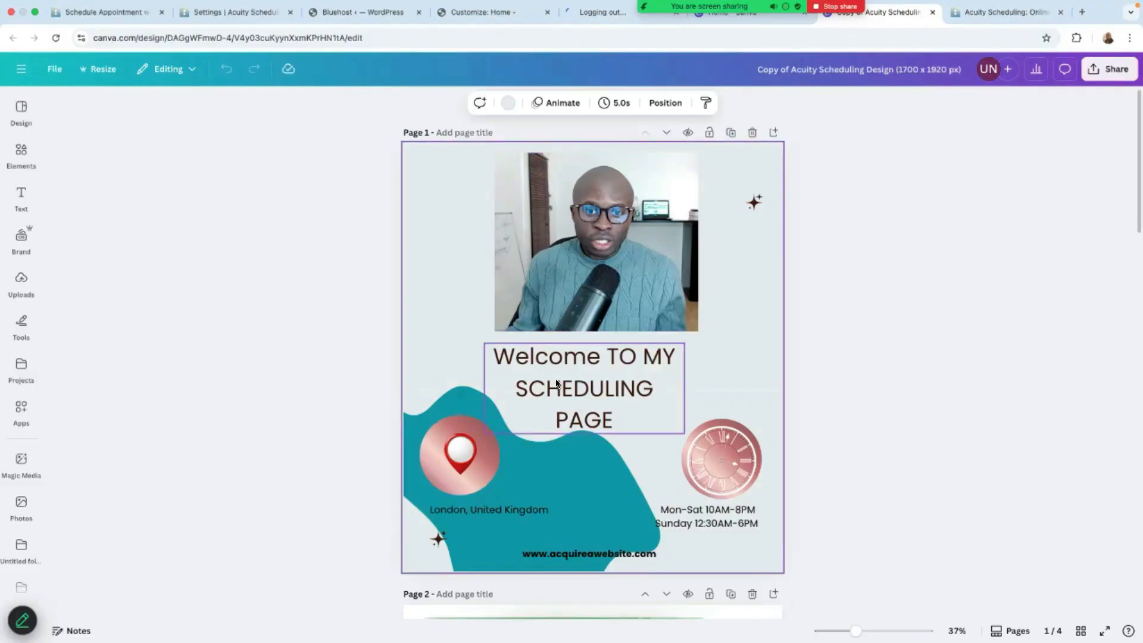
{"action": "left_click", "coordinate": [235, 13]}
{"action": "scroll", "coordinate": [366, 208], "scroll_direction": "up", "scroll_amount": 1}
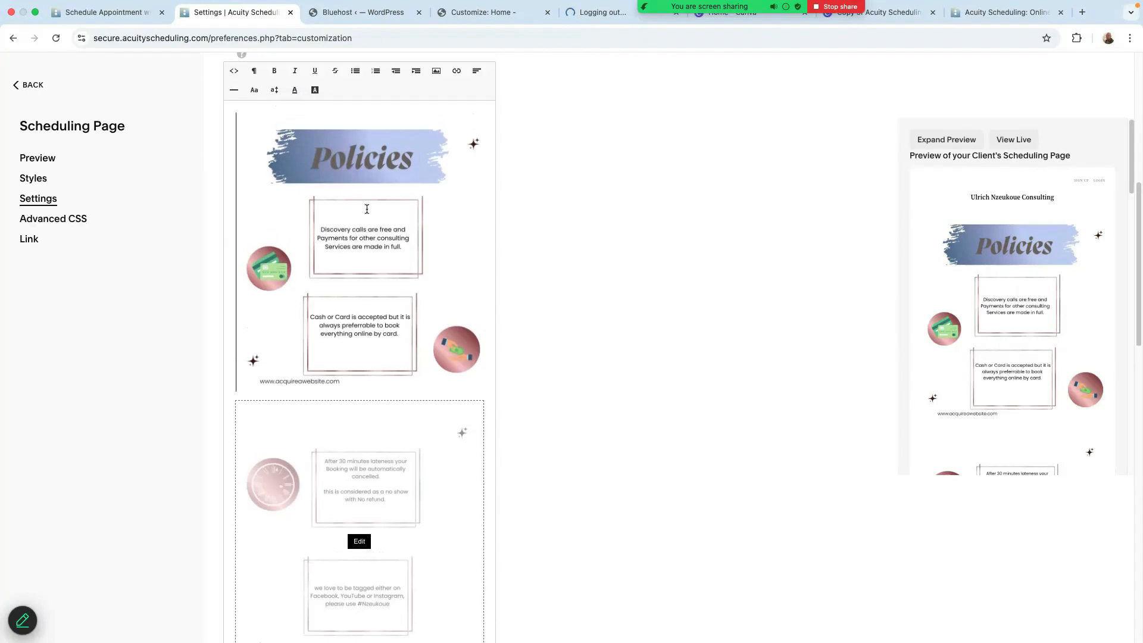
{"action": "scroll", "coordinate": [367, 209], "scroll_direction": "up", "scroll_amount": 2}
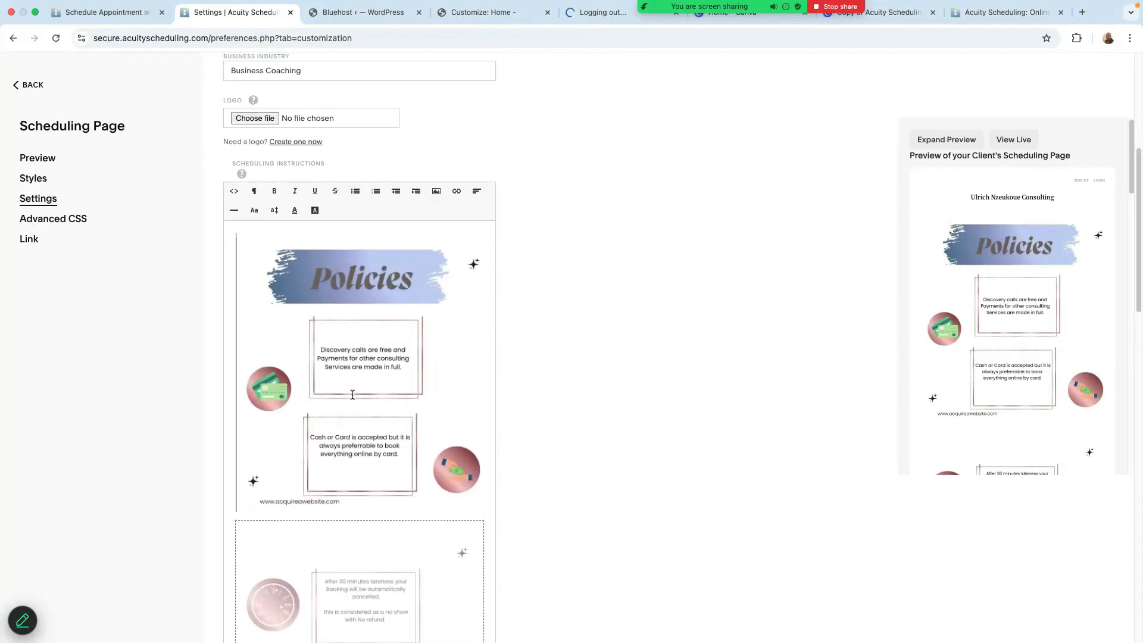
{"action": "scroll", "coordinate": [352, 394], "scroll_direction": "down", "scroll_amount": 6}
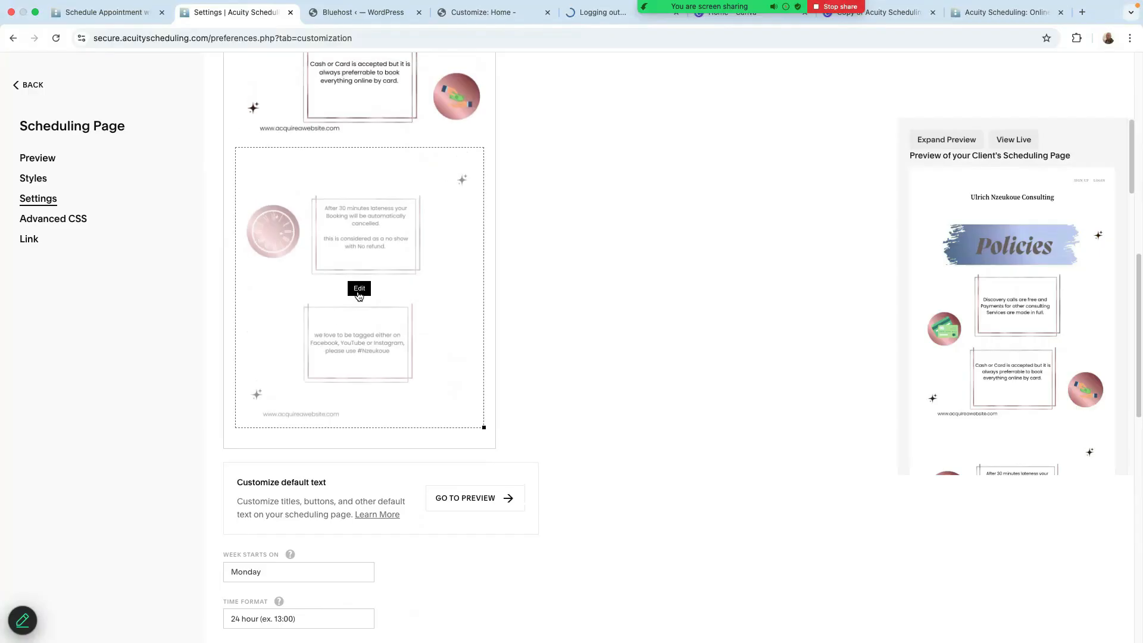
{"action": "scroll", "coordinate": [429, 375], "scroll_direction": "down", "scroll_amount": 1}
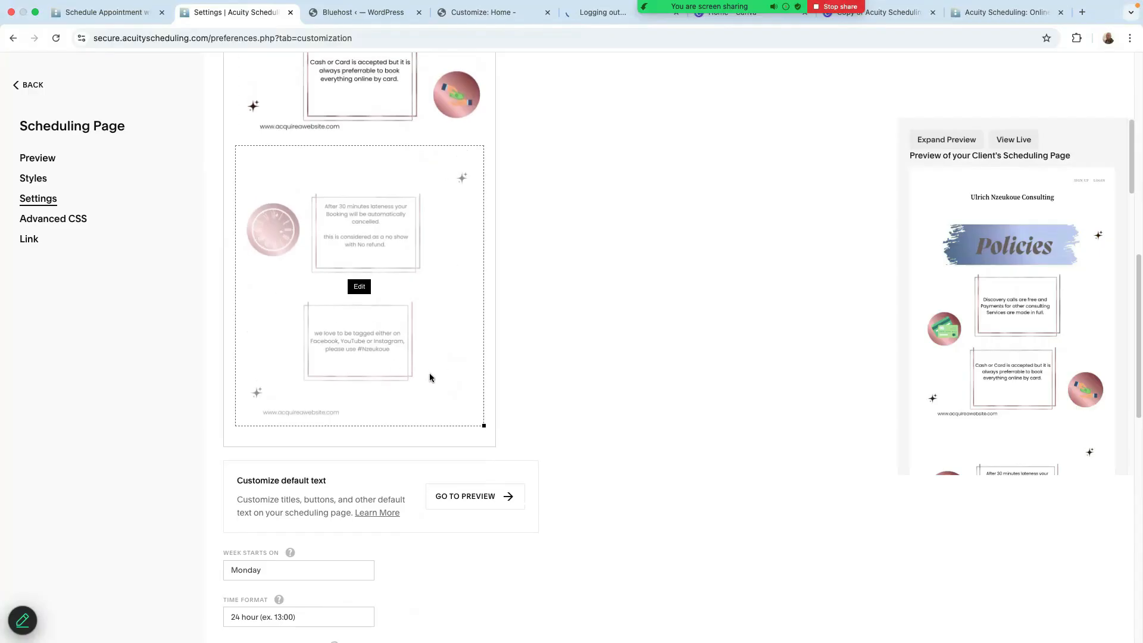
Set the scheduling page's week to start on Monday.
{"action": "scroll", "coordinate": [370, 439], "scroll_direction": "down", "scroll_amount": 2}
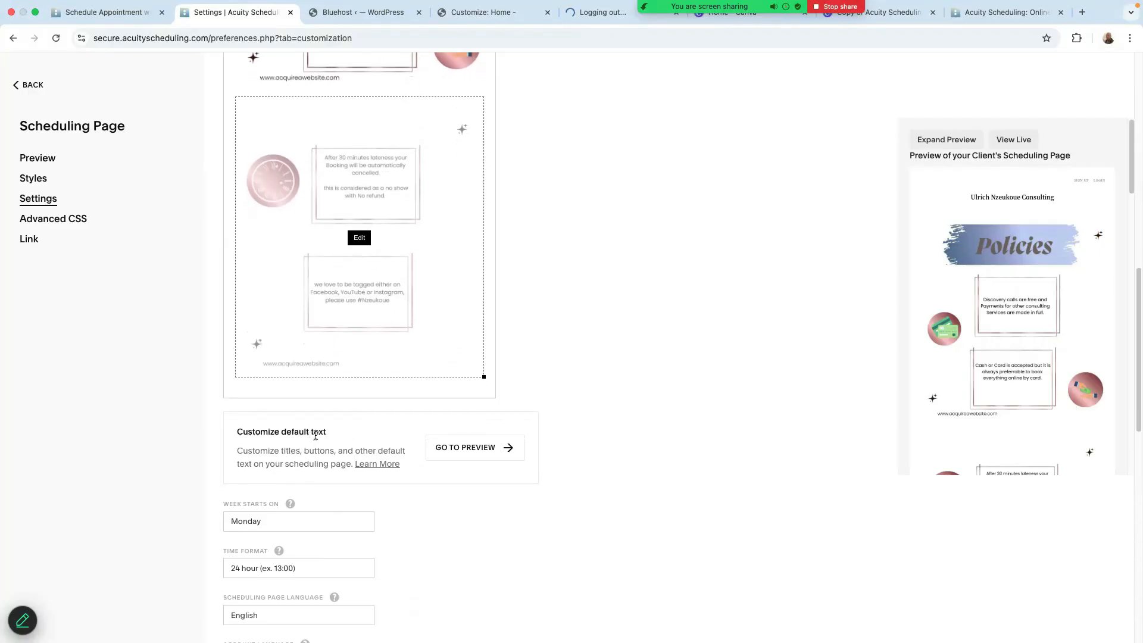
{"action": "scroll", "coordinate": [359, 497], "scroll_direction": "down", "scroll_amount": 4}
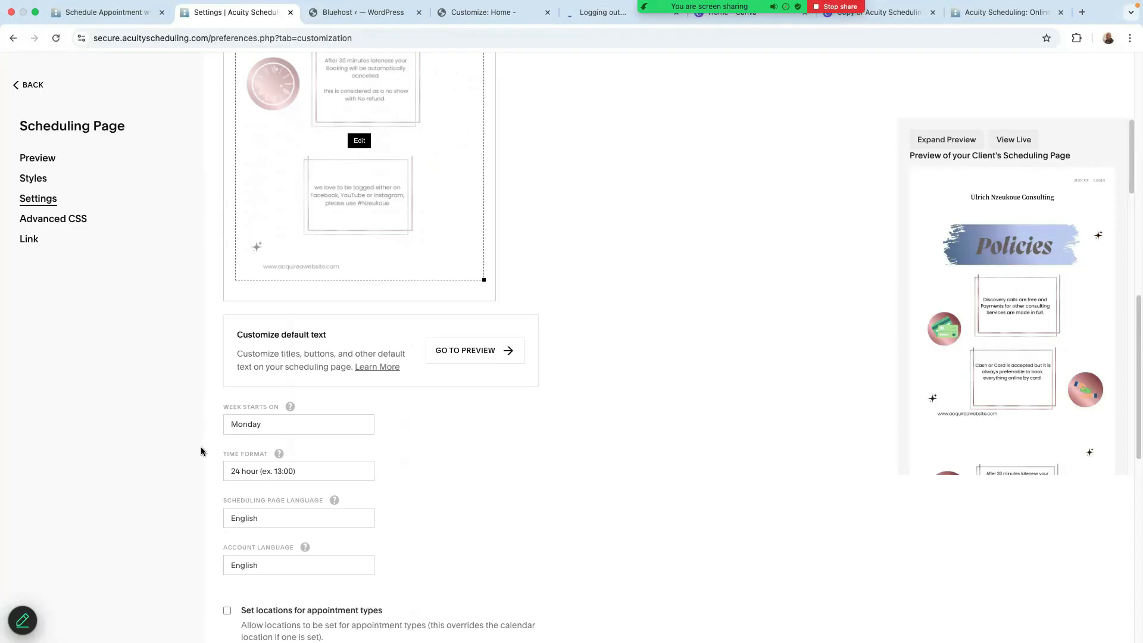
{"action": "left_click", "coordinate": [306, 431]}
{"action": "left_click", "coordinate": [279, 426]}
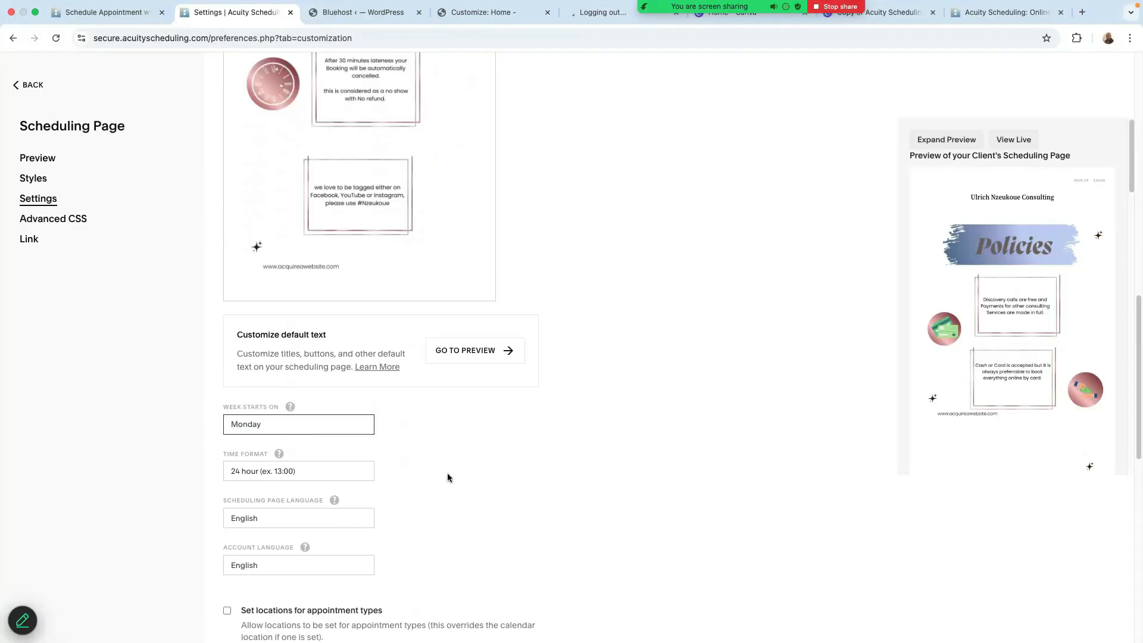
{"action": "scroll", "coordinate": [469, 491], "scroll_direction": "down", "scroll_amount": 1}
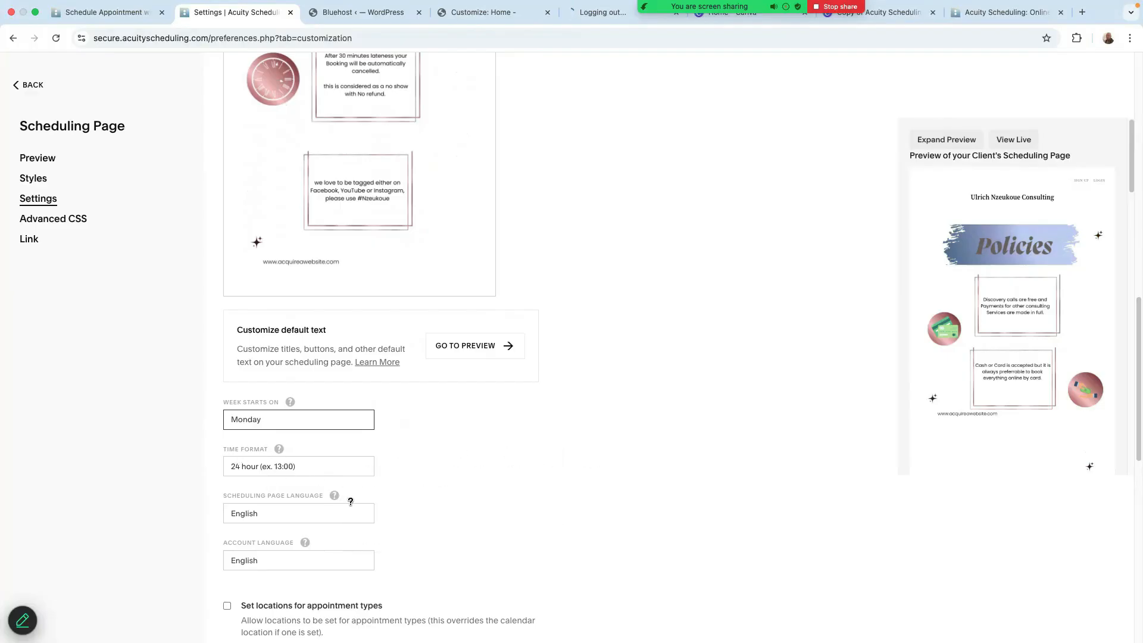
Look through the available scheduling page languages and keep English.
{"action": "left_click", "coordinate": [262, 516]}
{"action": "left_click", "coordinate": [263, 515]}
{"action": "left_click", "coordinate": [267, 516]}
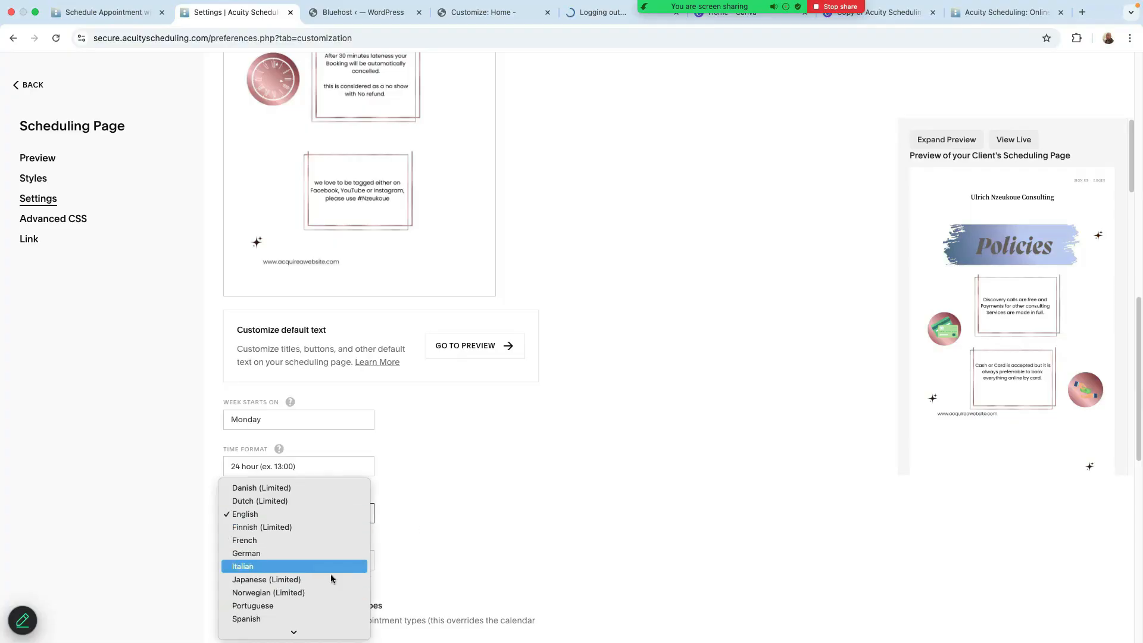
{"action": "left_click", "coordinate": [538, 547]}
Review the remaining scheduling page options and save the settings.
{"action": "scroll", "coordinate": [286, 273], "scroll_direction": "down", "scroll_amount": 5}
{"action": "scroll", "coordinate": [273, 270], "scroll_direction": "up", "scroll_amount": 12}
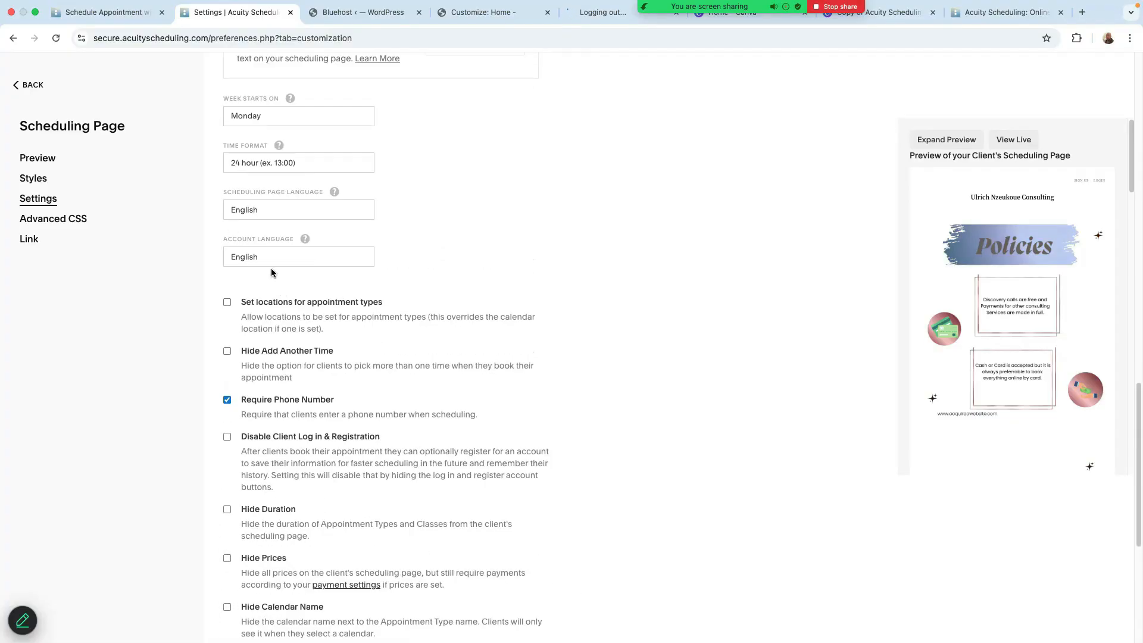
{"action": "scroll", "coordinate": [286, 308], "scroll_direction": "up", "scroll_amount": 8}
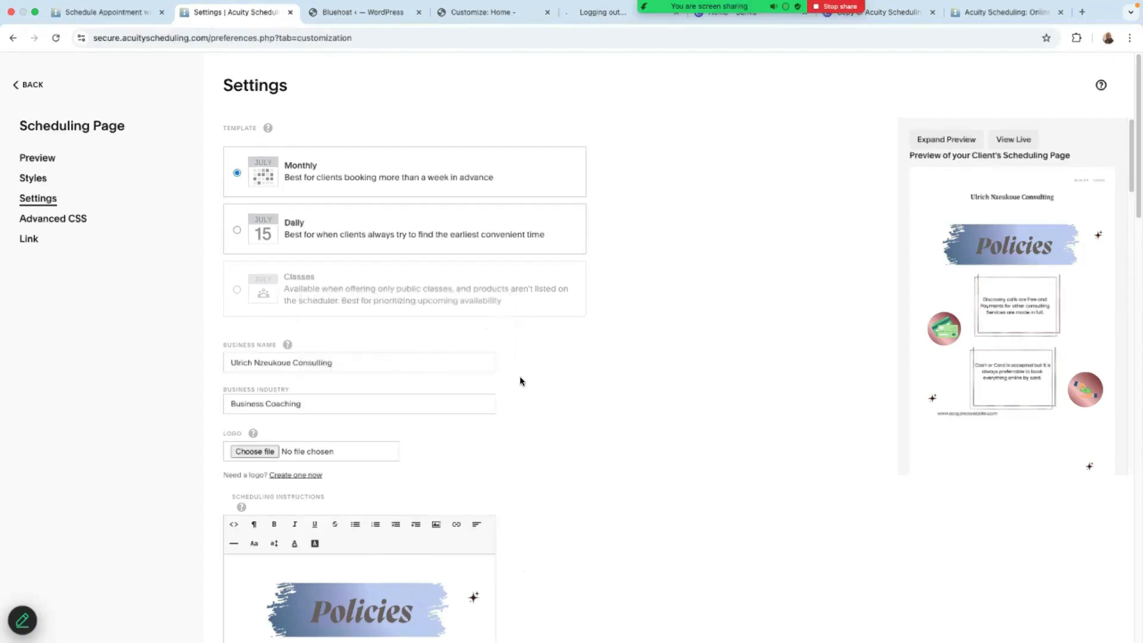
{"action": "scroll", "coordinate": [454, 480], "scroll_direction": "down", "scroll_amount": 15}
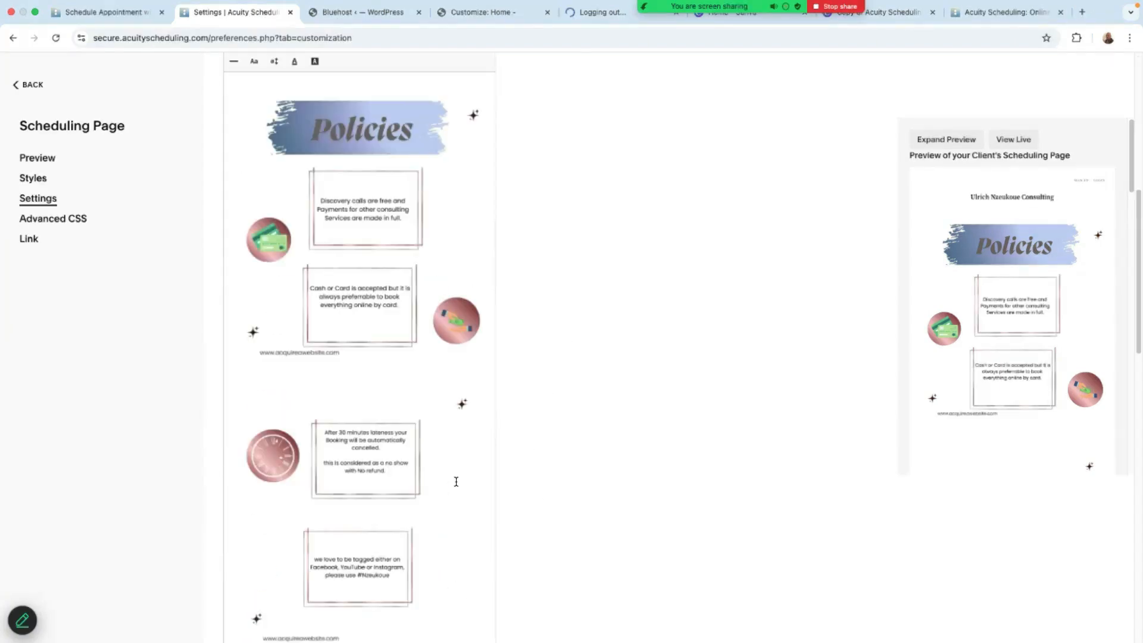
{"action": "left_click", "coordinate": [253, 598]}
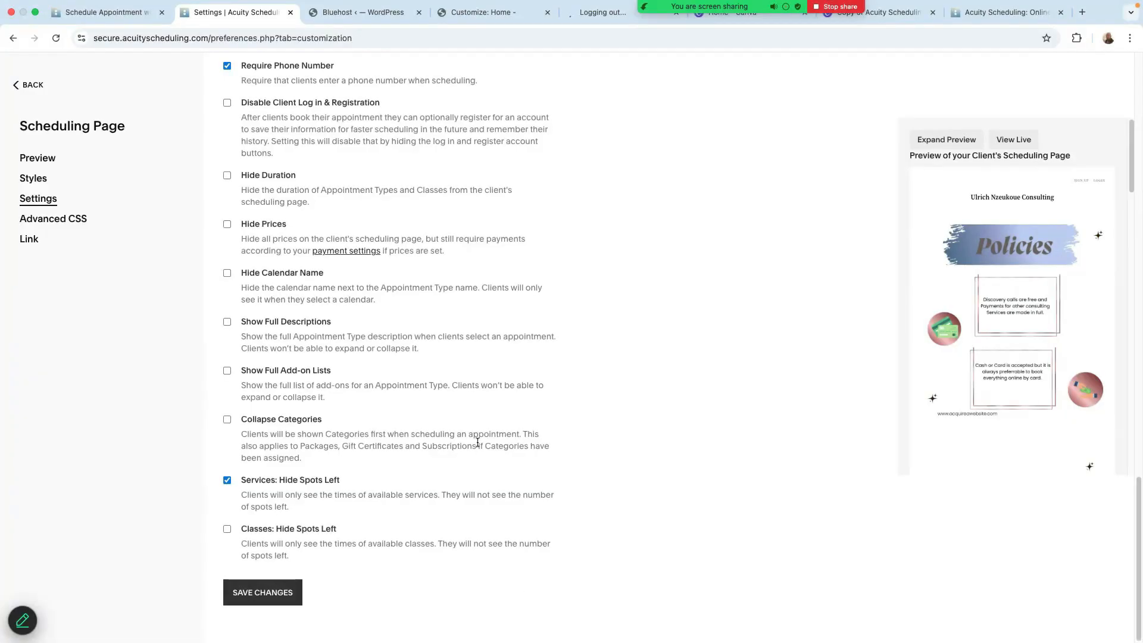
{"action": "scroll", "coordinate": [320, 190], "scroll_direction": "up", "scroll_amount": 15}
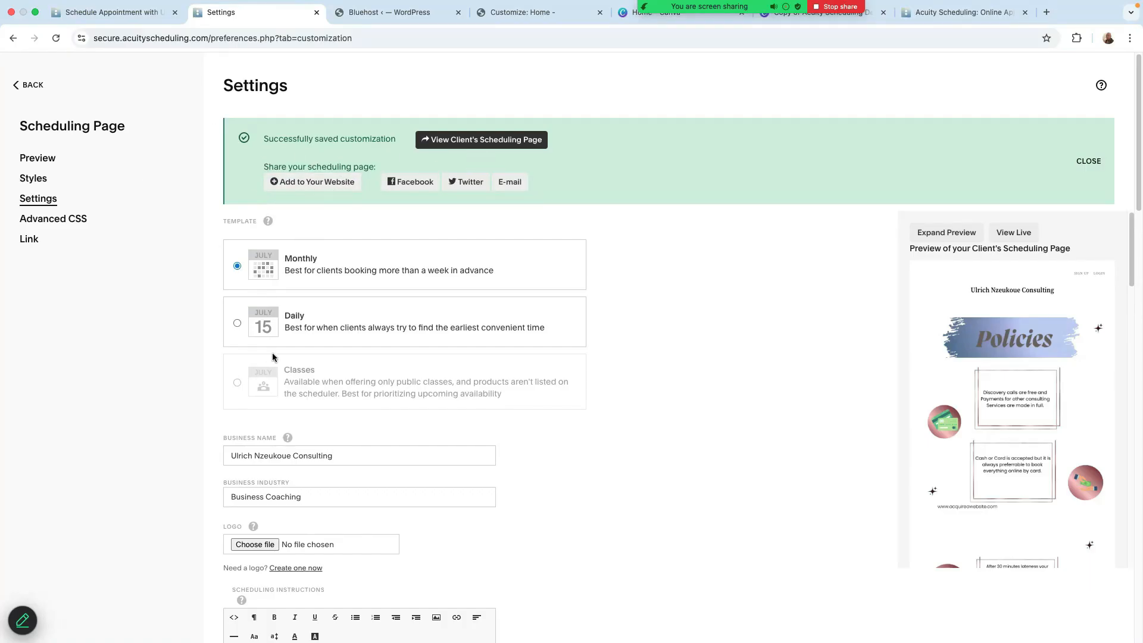
Show the HTML embed code for the General Scheduling Page for use on other websites.
{"action": "left_click", "coordinate": [23, 240]}
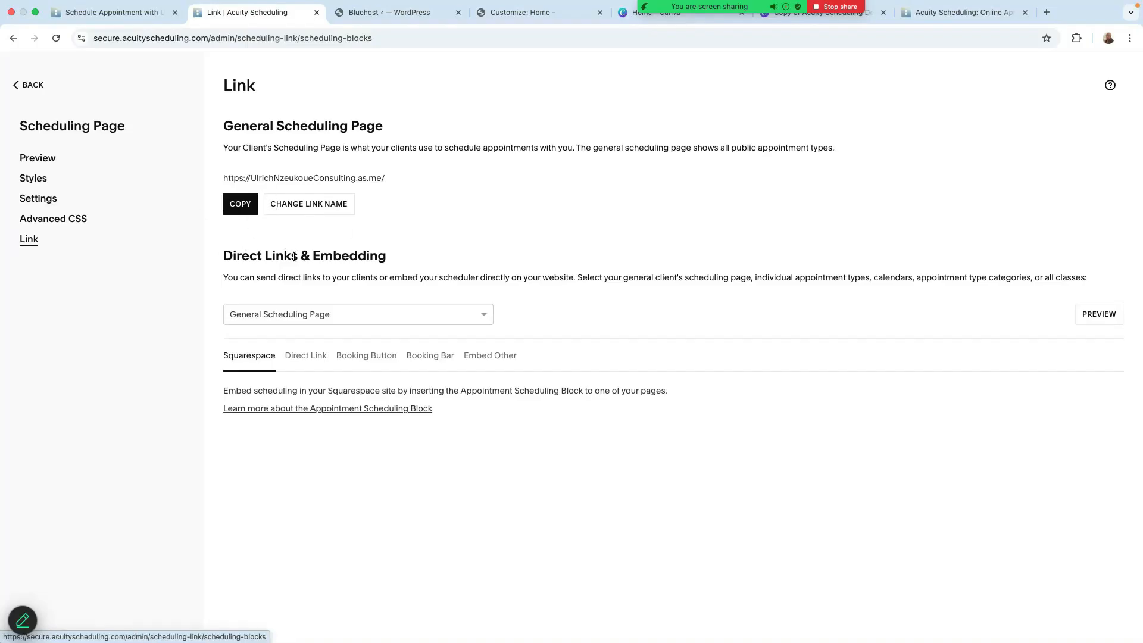
{"action": "left_click", "coordinate": [487, 359]}
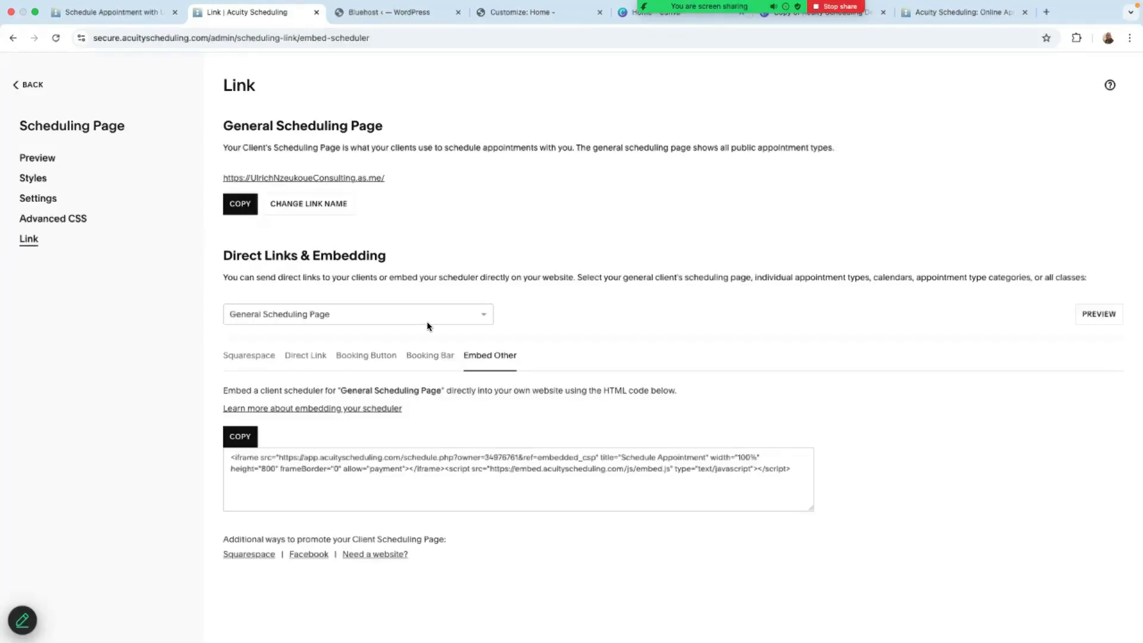
Switch to the WordPress site and open the Home page in Elementor at the scheduler below the BOOK A CALL NOW banner.
{"action": "left_click", "coordinate": [399, 18]}
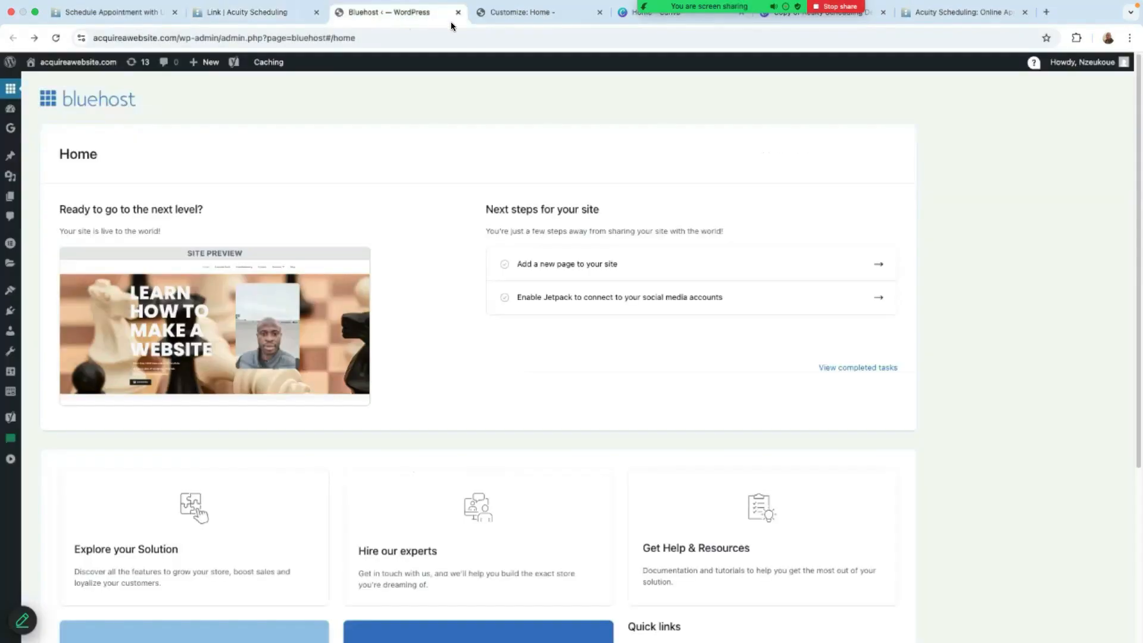
{"action": "left_click", "coordinate": [519, 12]}
{"action": "scroll", "coordinate": [539, 334], "scroll_direction": "up", "scroll_amount": 10}
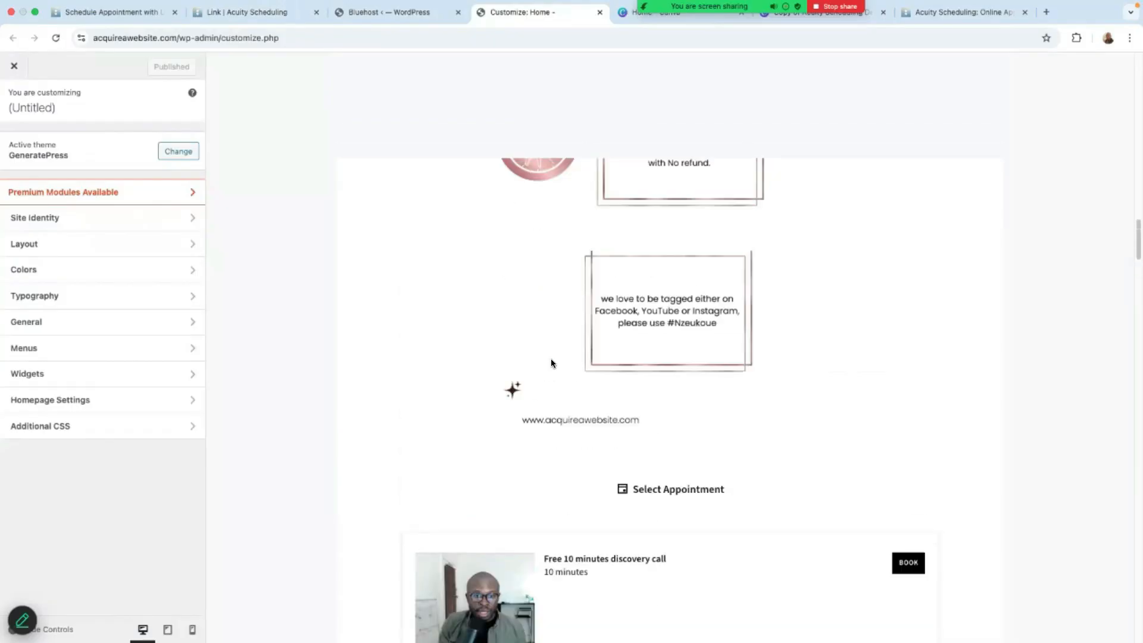
{"action": "scroll", "coordinate": [533, 365], "scroll_direction": "up", "scroll_amount": 7}
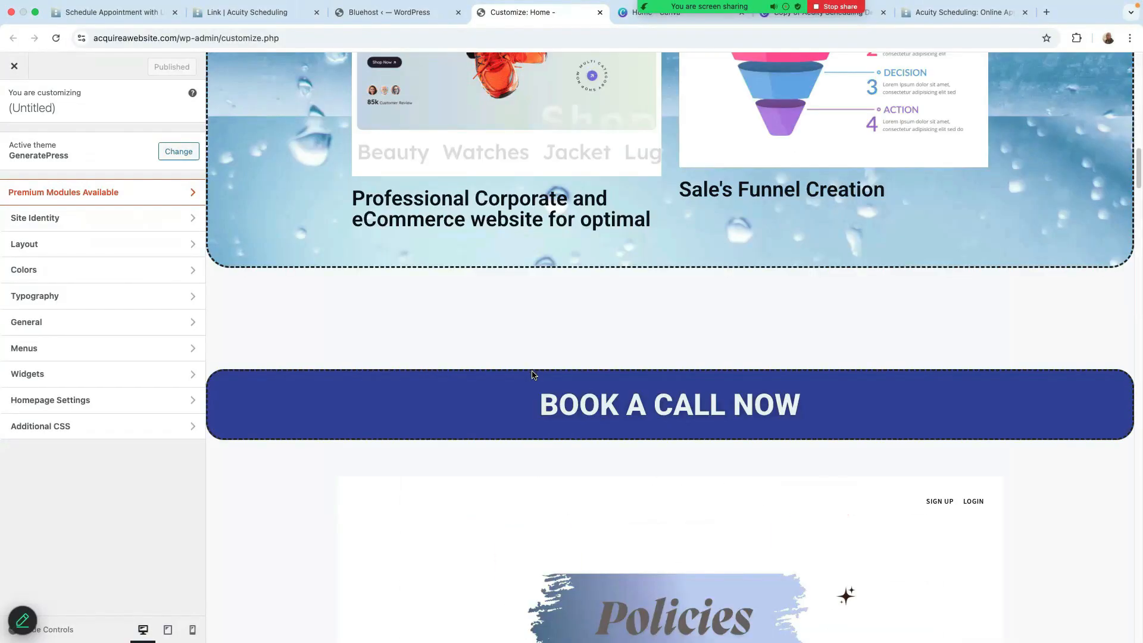
{"action": "scroll", "coordinate": [531, 370], "scroll_direction": "down", "scroll_amount": 14}
{"action": "scroll", "coordinate": [531, 376], "scroll_direction": "down", "scroll_amount": 20}
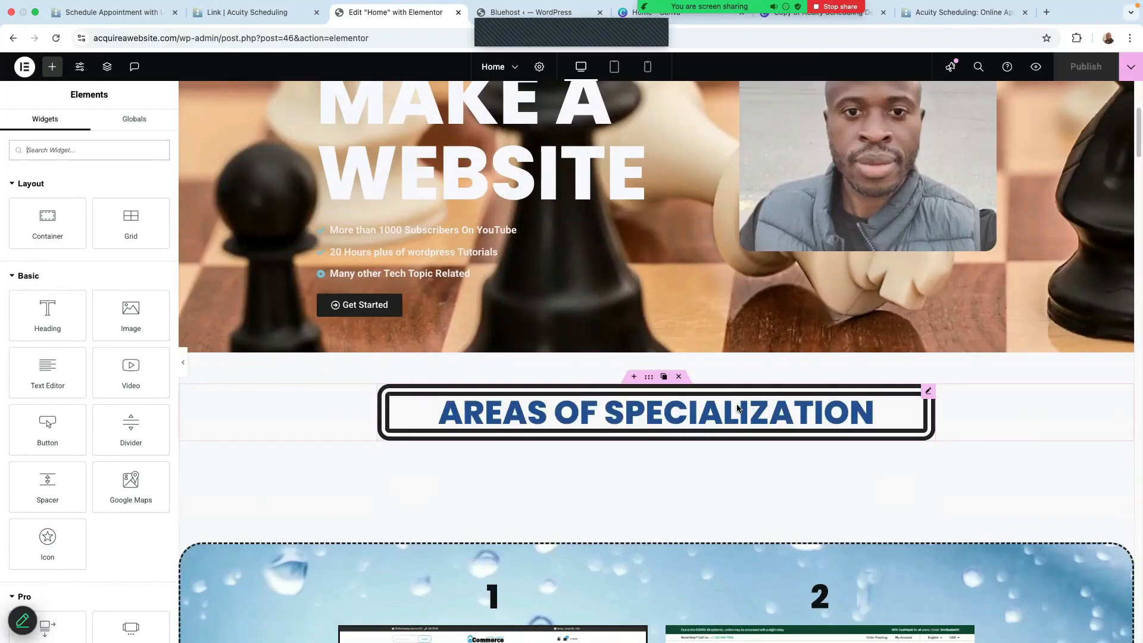
{"action": "scroll", "coordinate": [724, 407], "scroll_direction": "down", "scroll_amount": 10}
{"action": "scroll", "coordinate": [724, 407], "scroll_direction": "down", "scroll_amount": 10}
{"action": "scroll", "coordinate": [509, 407], "scroll_direction": "down", "scroll_amount": 5}
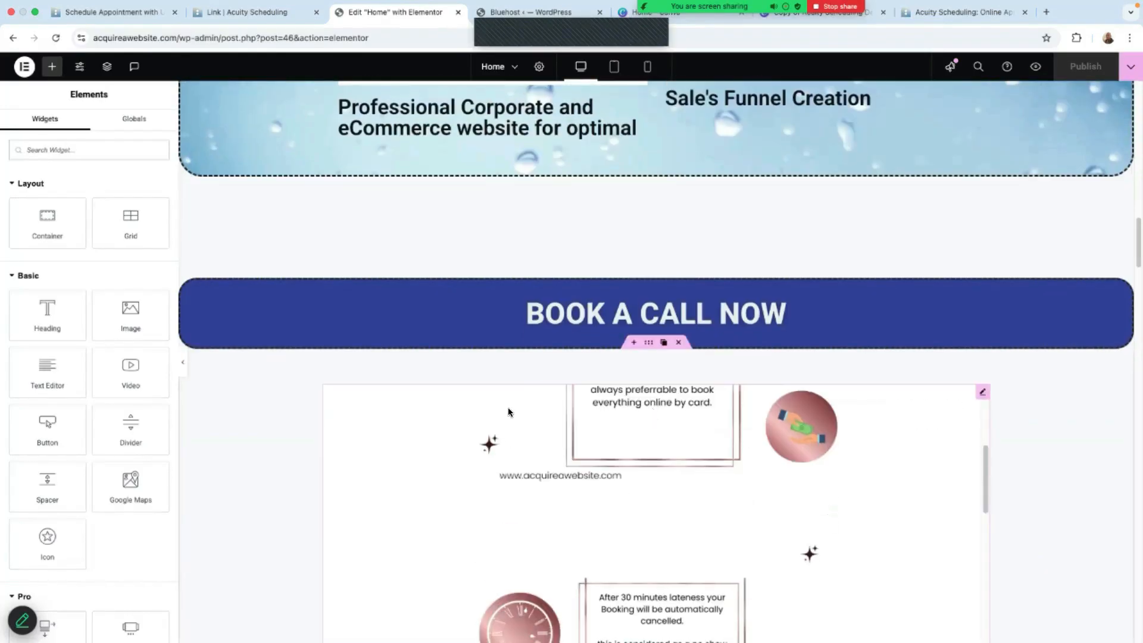
{"action": "scroll", "coordinate": [673, 275], "scroll_direction": "down", "scroll_amount": 3}
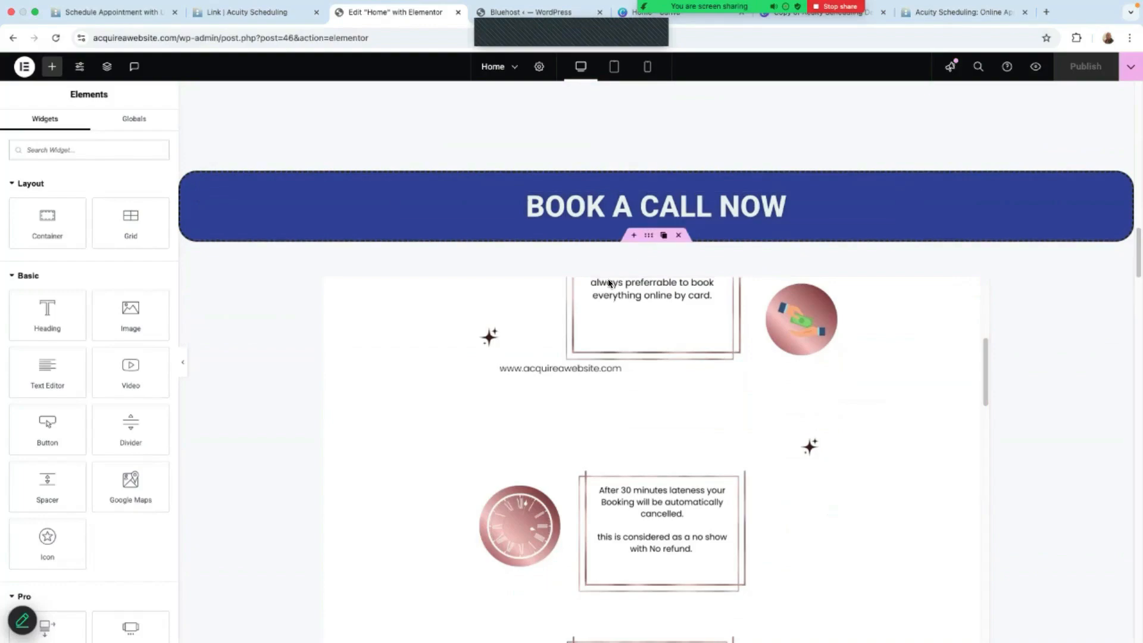
Add a single-column container directly below the BOOK A CALL NOW banner and place a Shortcode widget in it.
{"action": "left_click", "coordinate": [984, 285]}
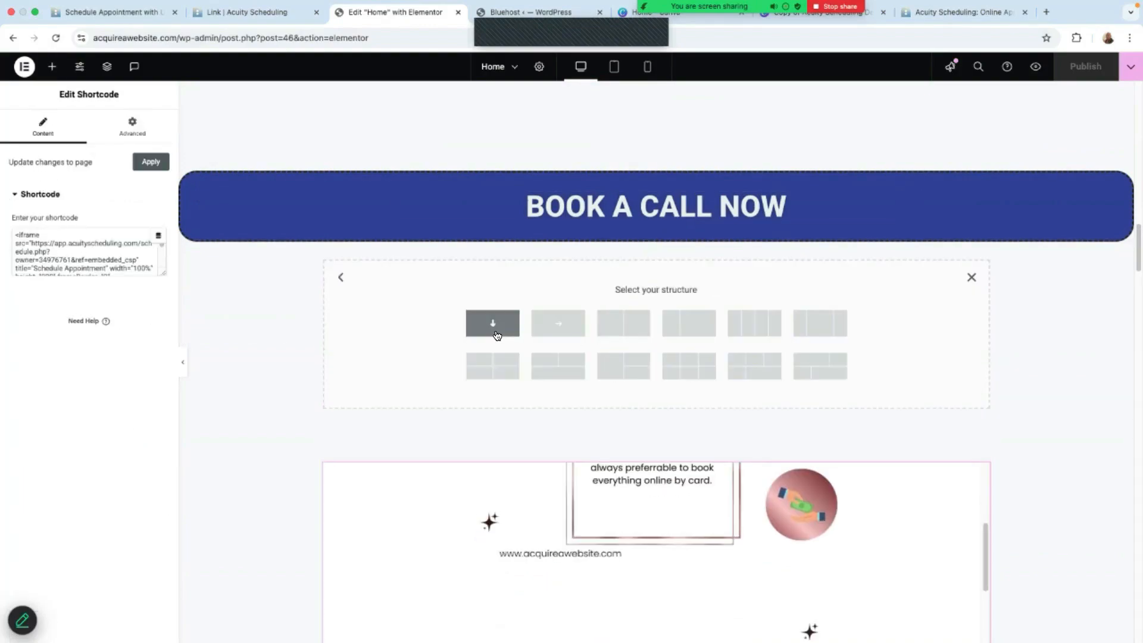
{"action": "left_click", "coordinate": [493, 324]}
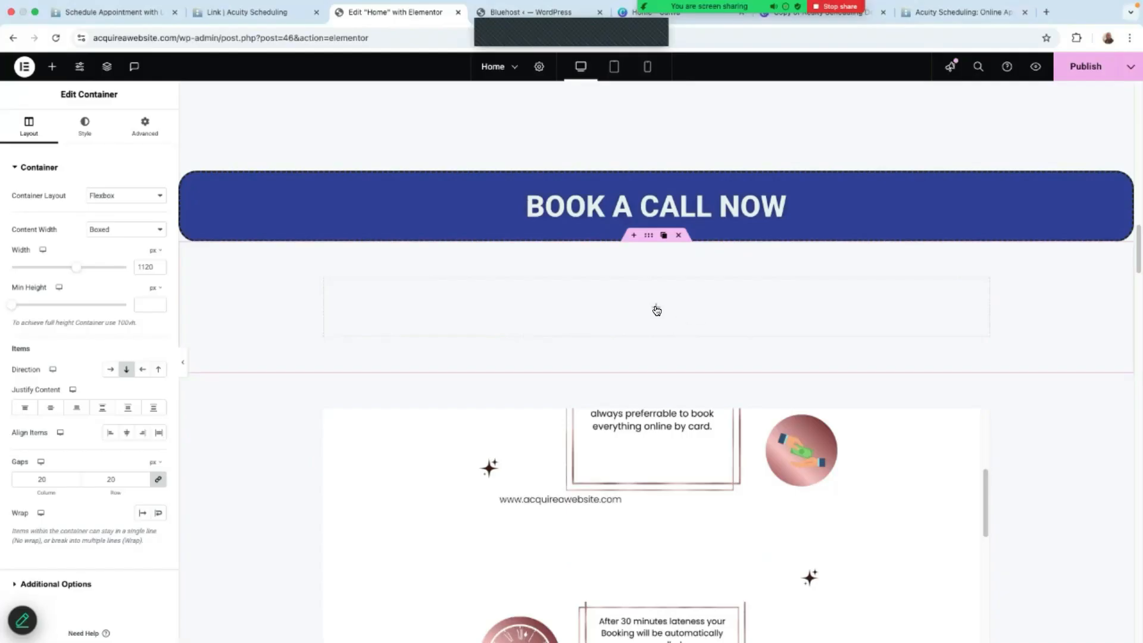
{"action": "left_click", "coordinate": [51, 66]}
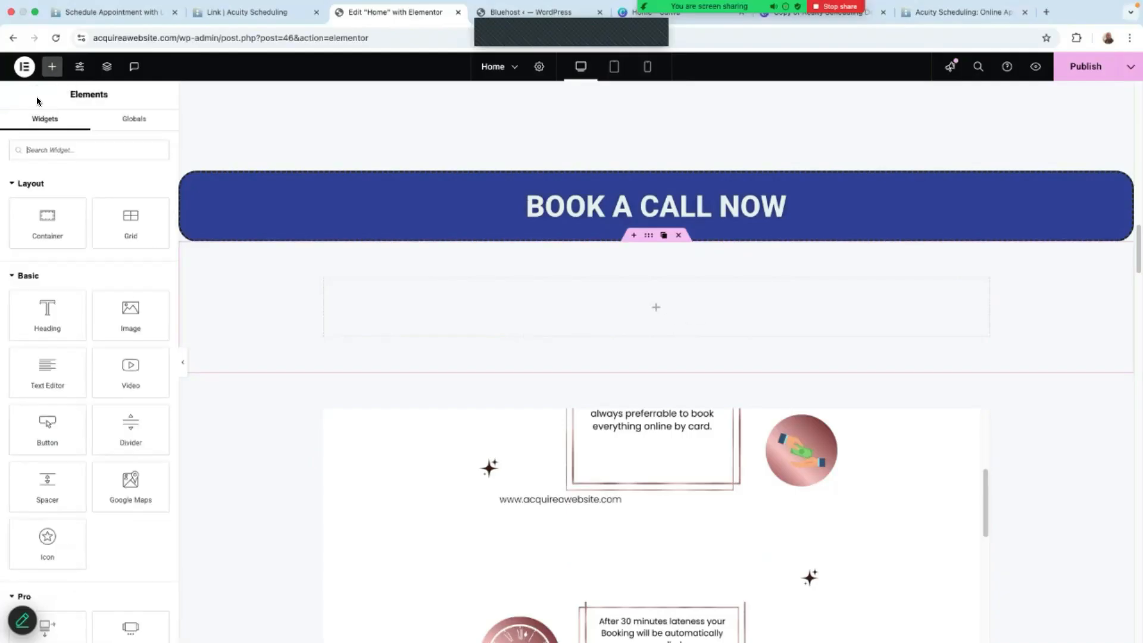
{"action": "type", "text": "shor"}
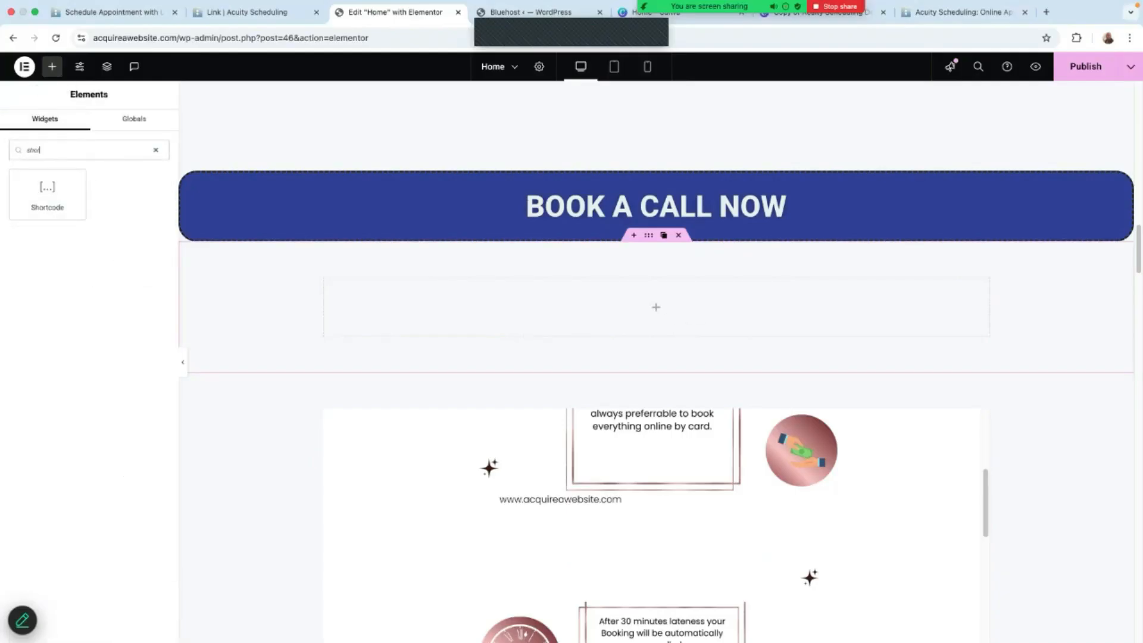
{"action": "left_click_drag", "start_coordinate": [41, 196], "coordinate": [661, 298]}
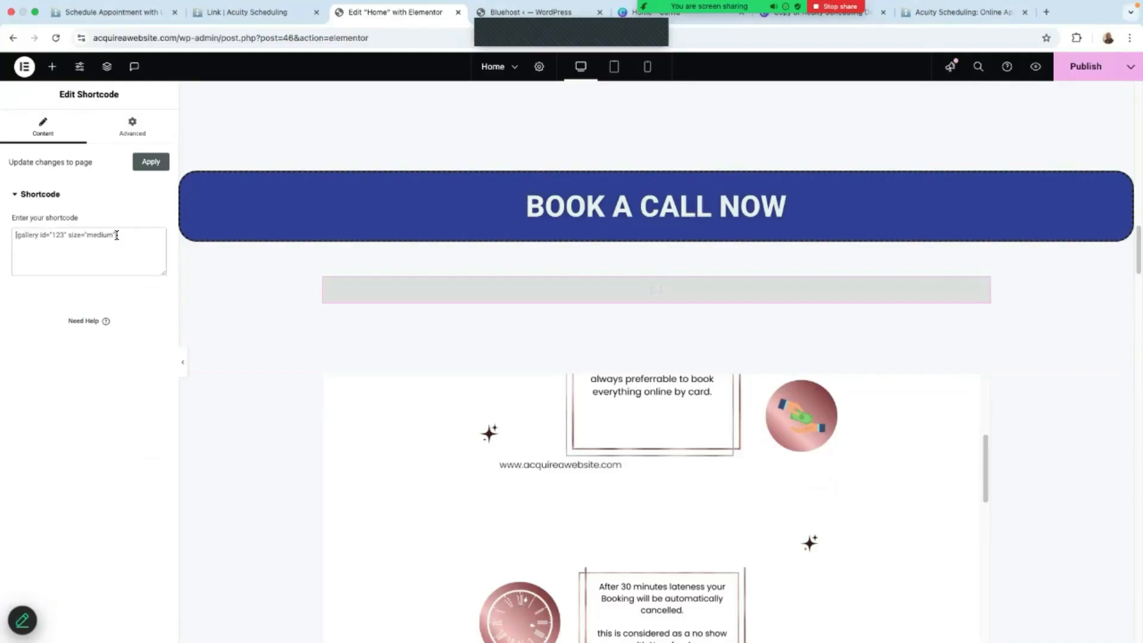
Copy the General Scheduling Page embed code from Acuity and paste it into the new Shortcode widget in Elementor.
{"action": "left_click", "coordinate": [530, 13]}
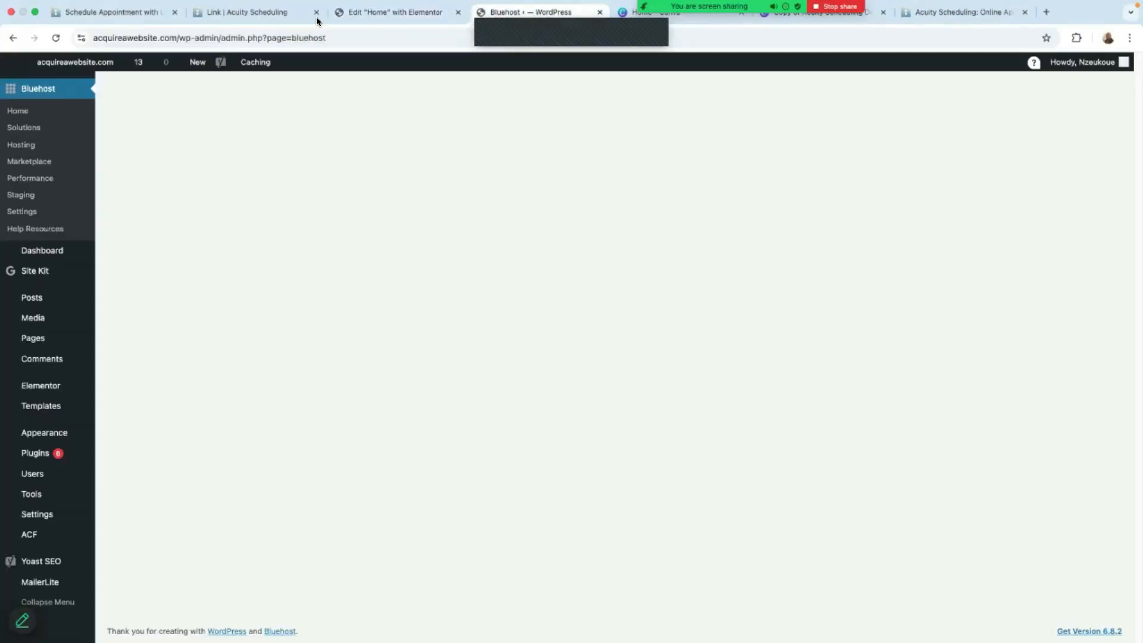
{"action": "left_click", "coordinate": [231, 11]}
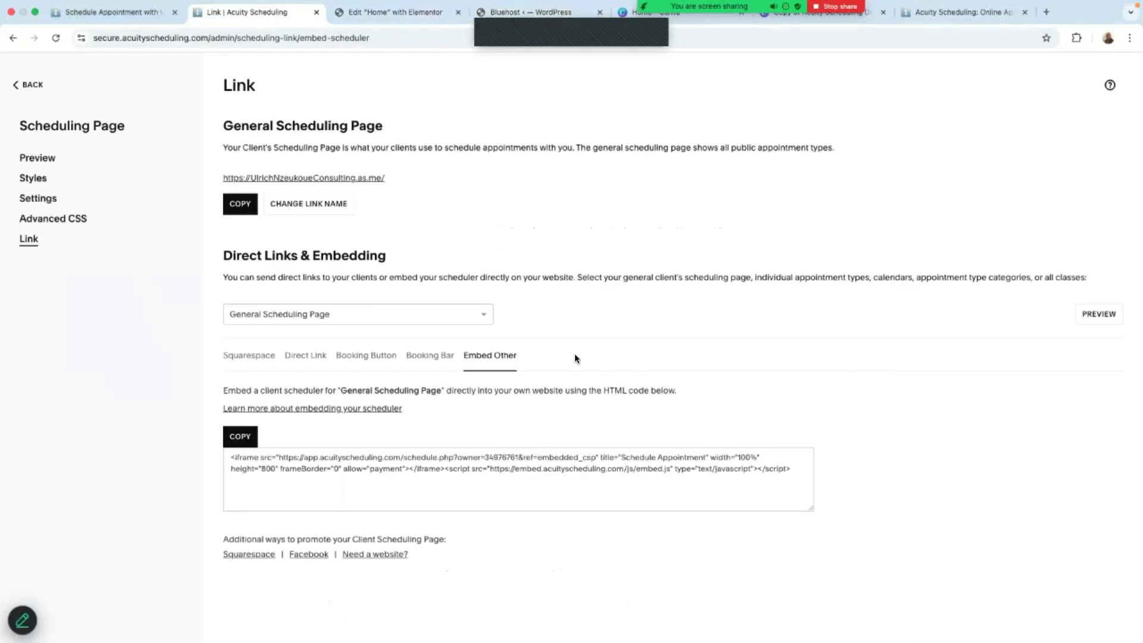
{"action": "left_click", "coordinate": [238, 438]}
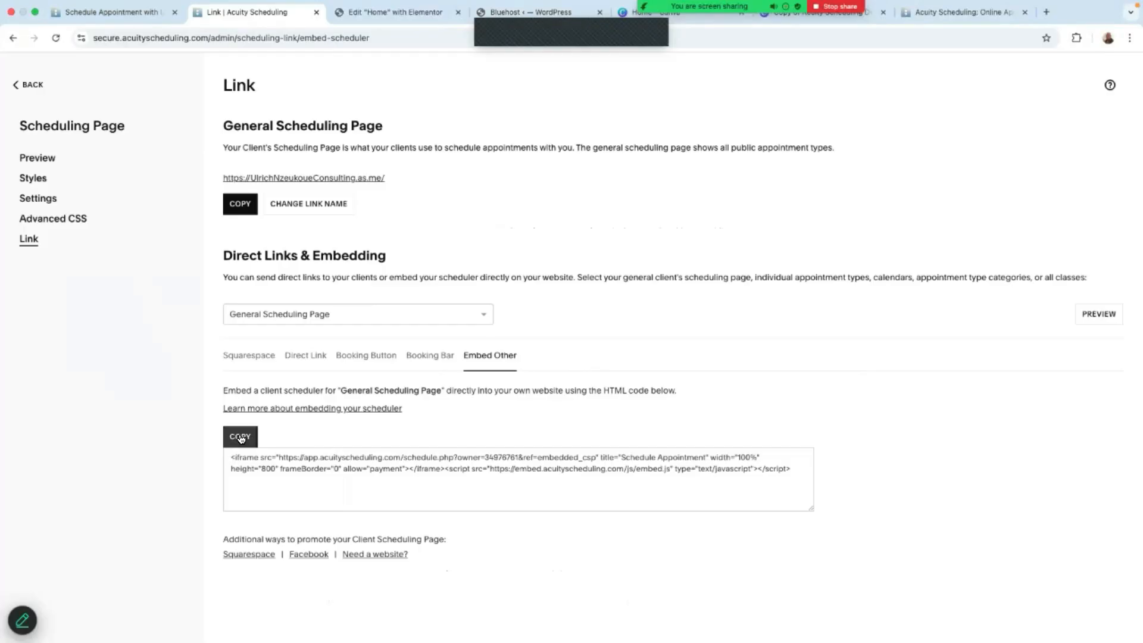
{"action": "left_click", "coordinate": [380, 13]}
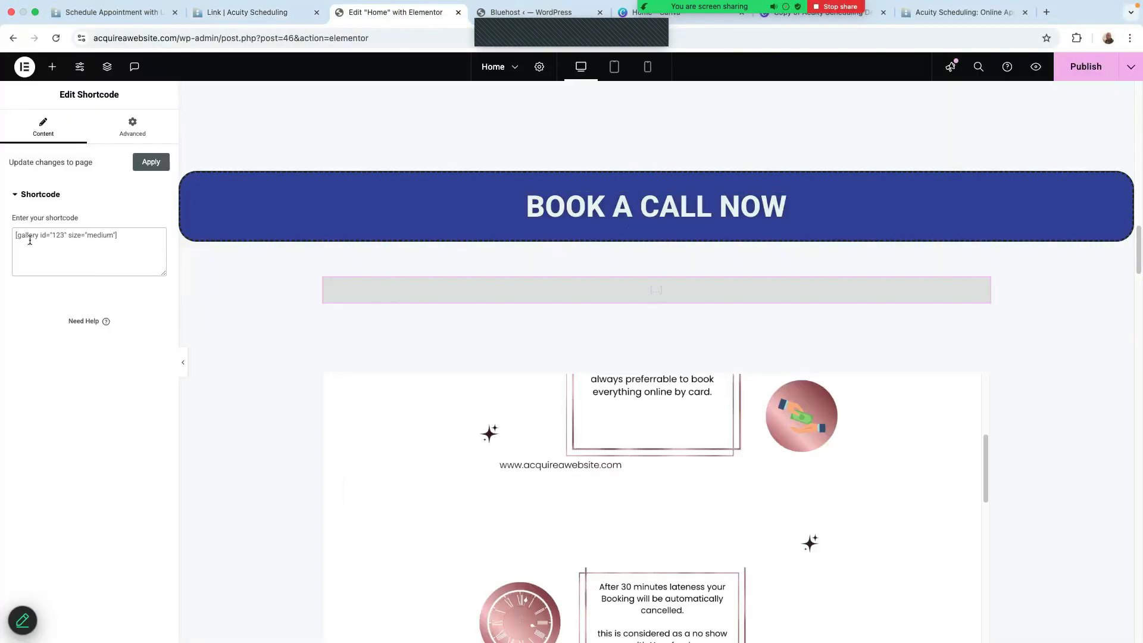
{"action": "right_click", "coordinate": [30, 240]}
{"action": "left_click", "coordinate": [71, 324]}
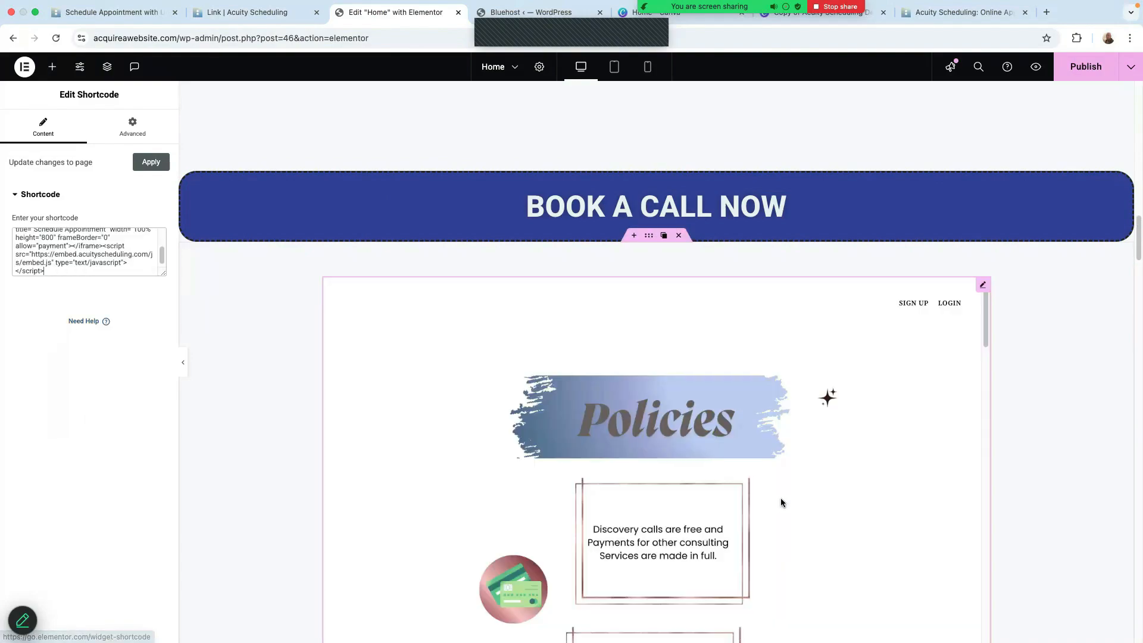
Check the embedded scheduler on the Home page, apply the shortcode and publish the page.
{"action": "scroll", "coordinate": [773, 474], "scroll_direction": "down", "scroll_amount": 8}
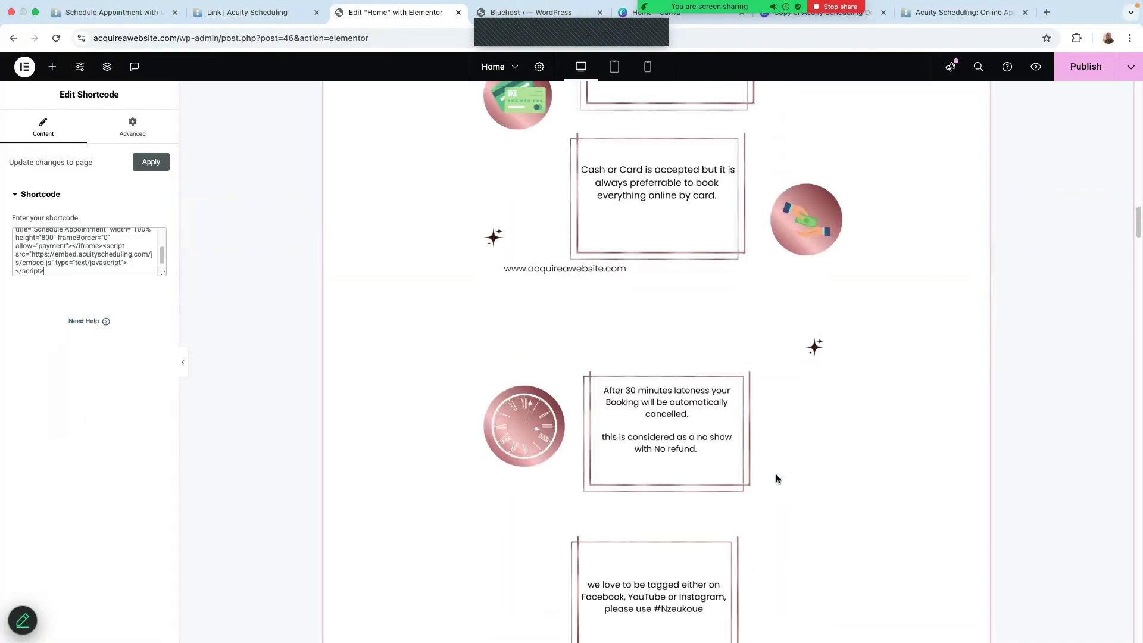
{"action": "scroll", "coordinate": [777, 473], "scroll_direction": "down", "scroll_amount": 5}
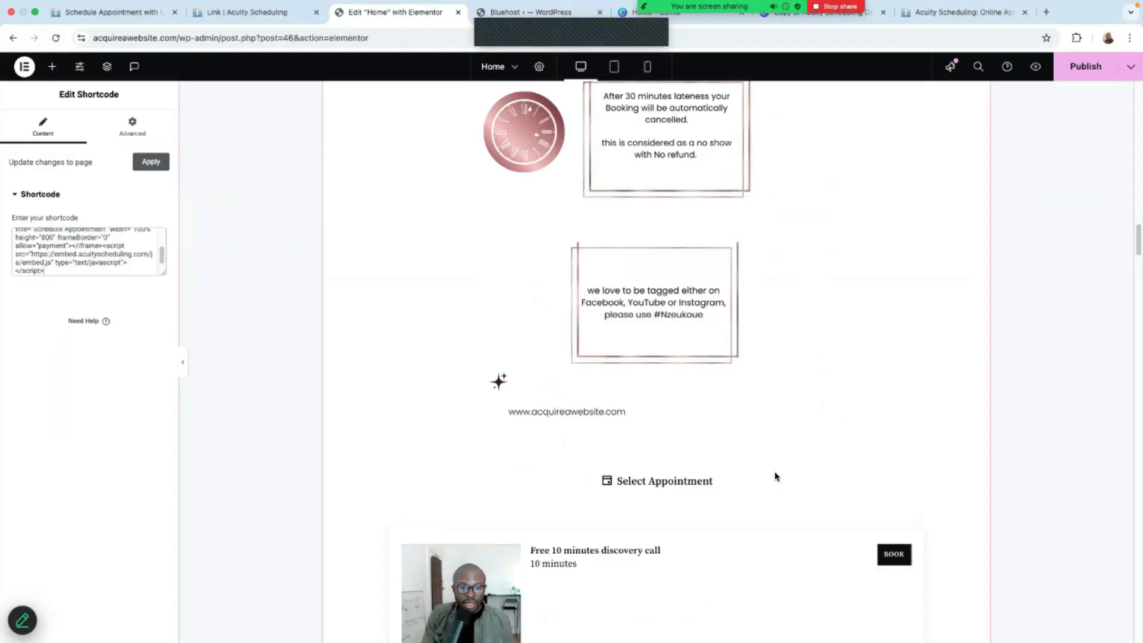
{"action": "scroll", "coordinate": [770, 462], "scroll_direction": "down", "scroll_amount": 15}
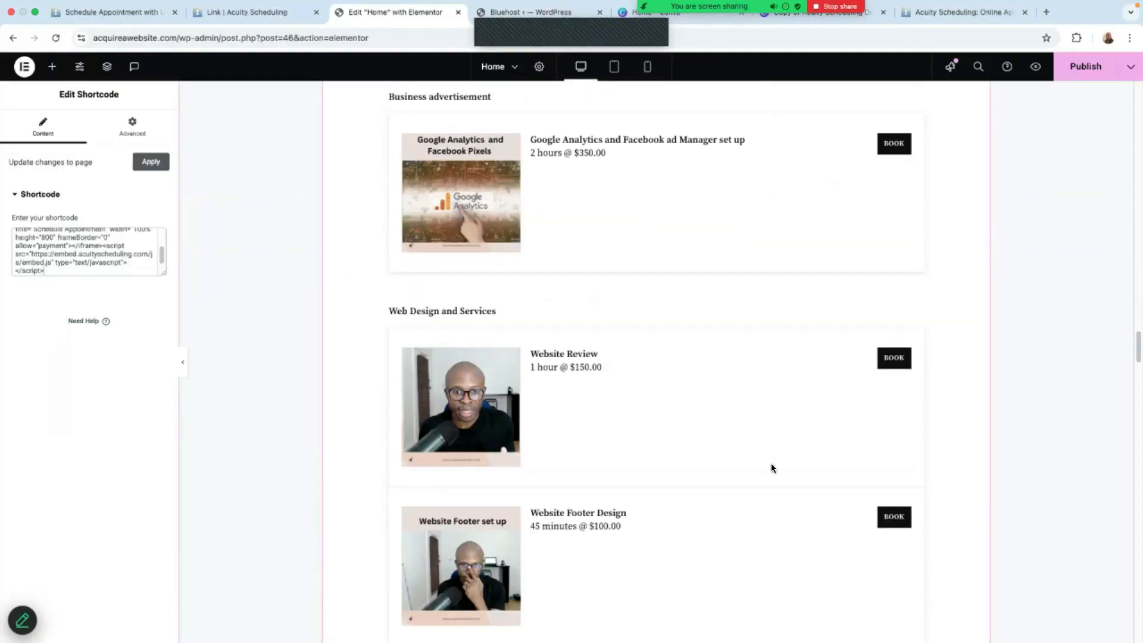
{"action": "scroll", "coordinate": [770, 468], "scroll_direction": "down", "scroll_amount": 10}
{"action": "scroll", "coordinate": [768, 469], "scroll_direction": "up", "scroll_amount": 5}
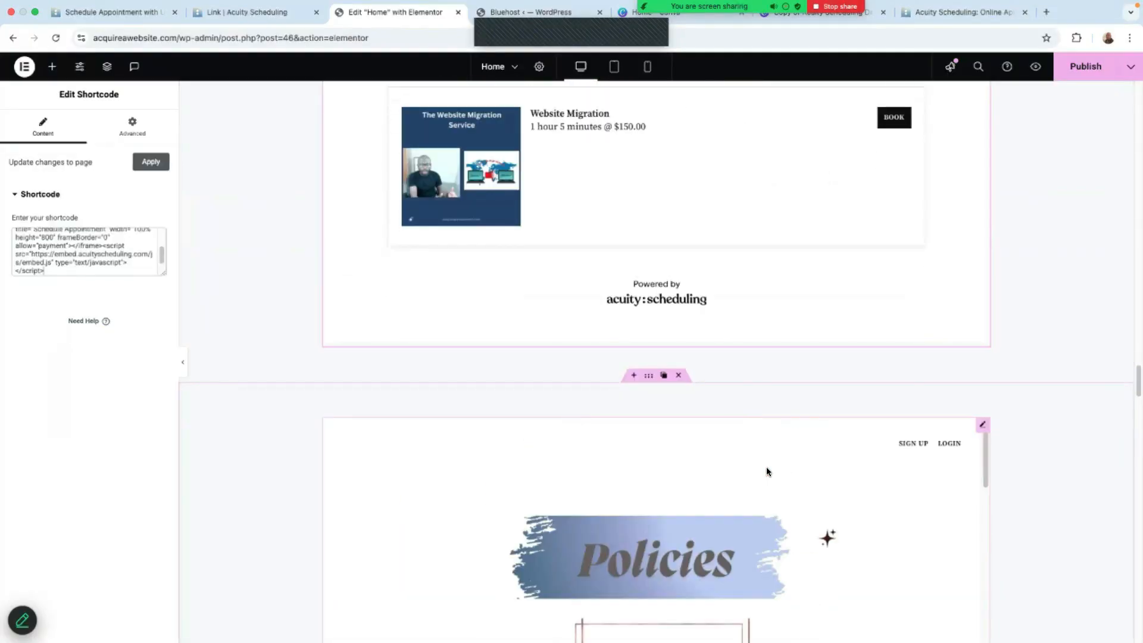
{"action": "scroll", "coordinate": [785, 348], "scroll_direction": "up", "scroll_amount": 10}
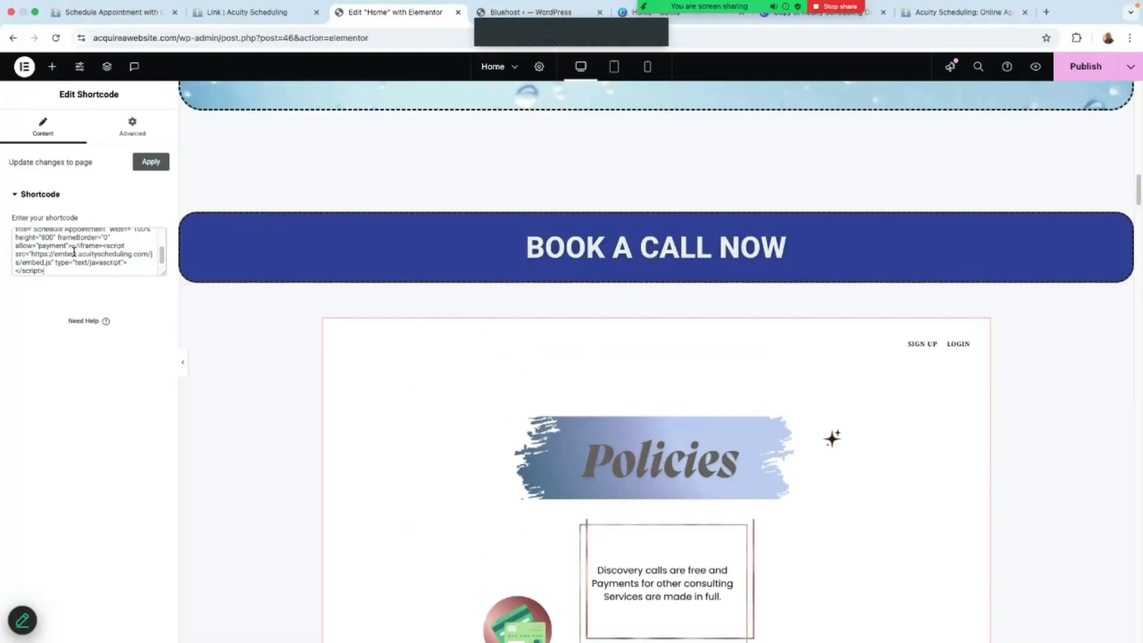
{"action": "left_click", "coordinate": [153, 164]}
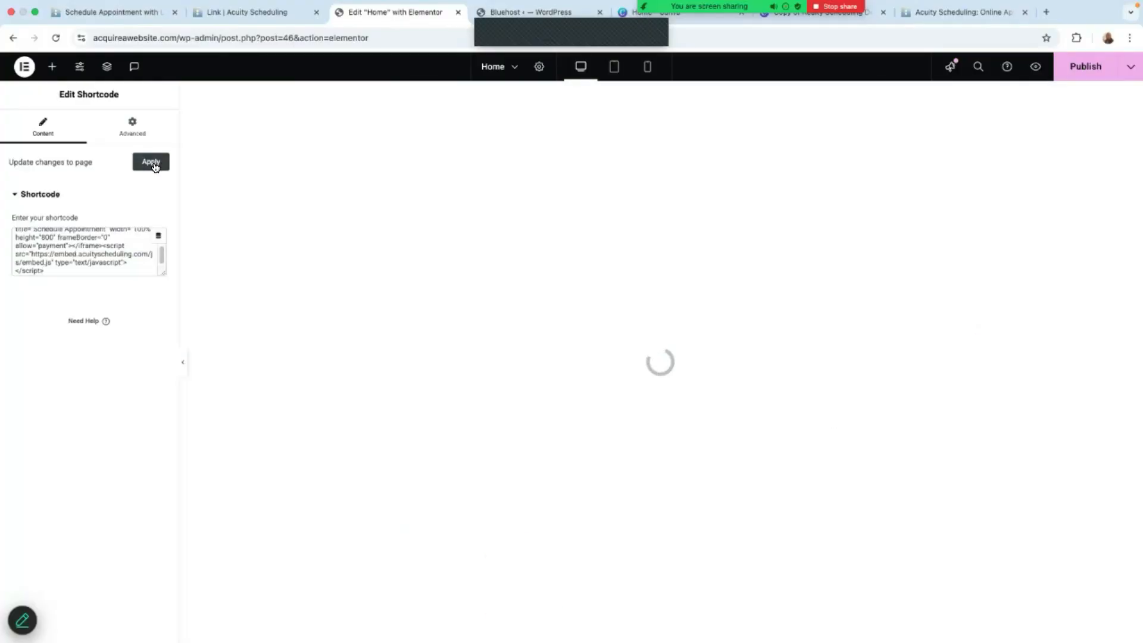
{"action": "left_click", "coordinate": [1086, 72]}
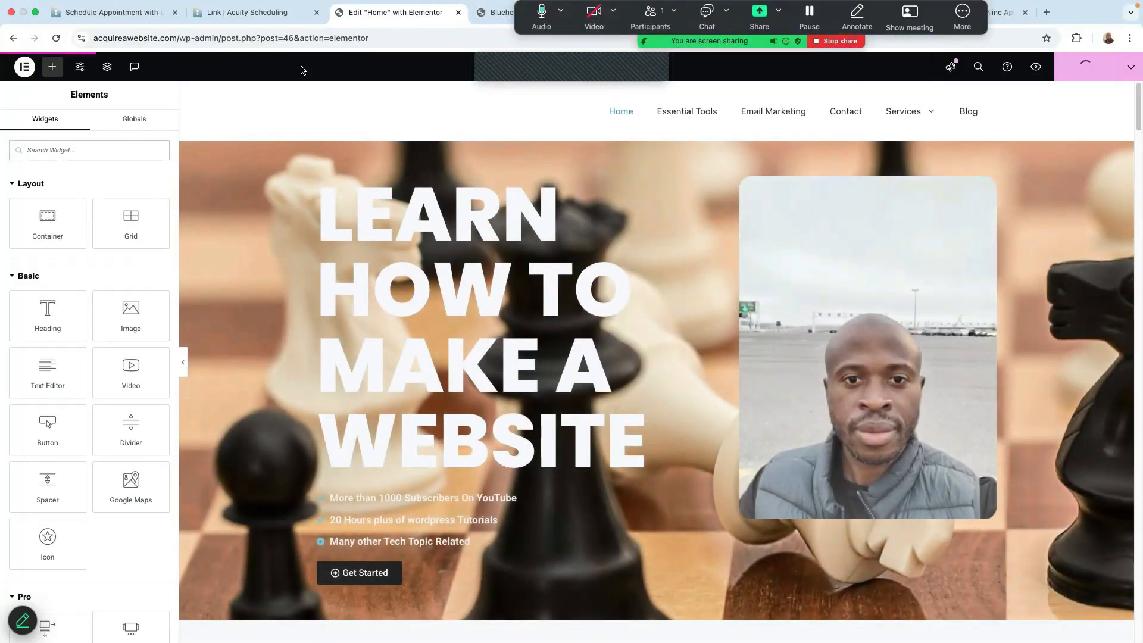
Return to Acuity and review the appointments in the calendar for the week of August 18, 2025.
{"action": "left_click", "coordinate": [280, 14]}
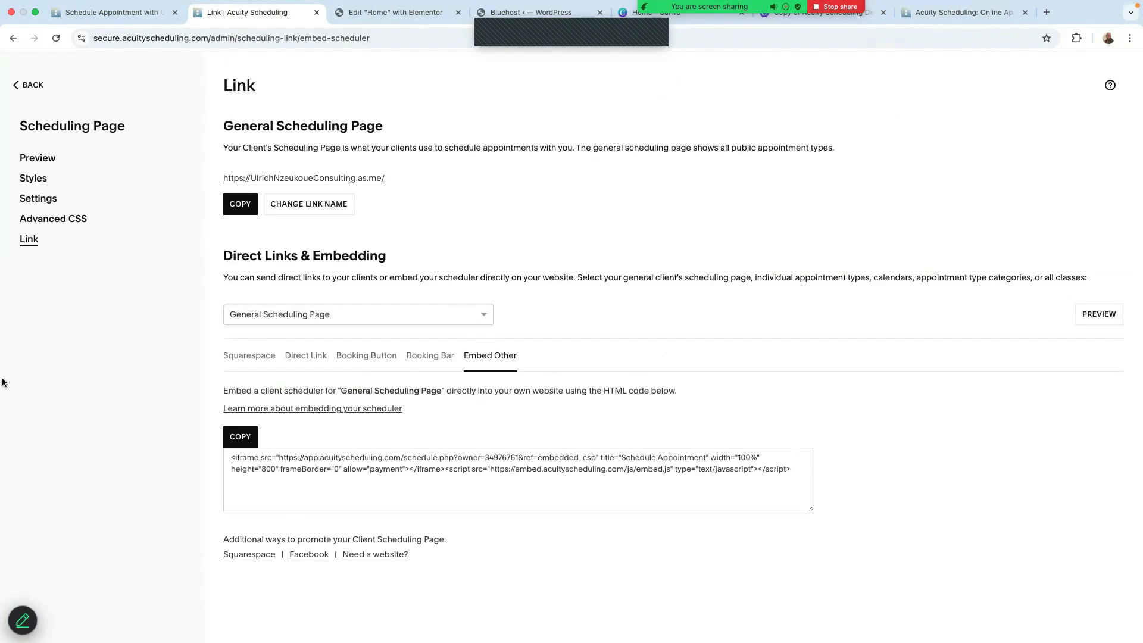
{"action": "left_click", "coordinate": [26, 86]}
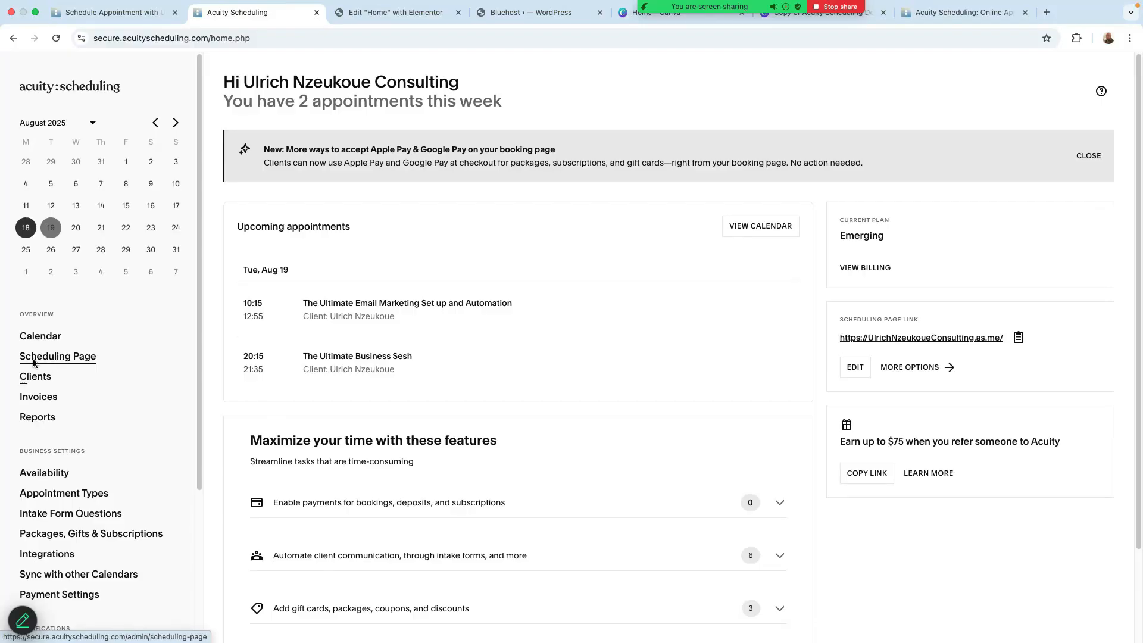
{"action": "left_click", "coordinate": [47, 340]}
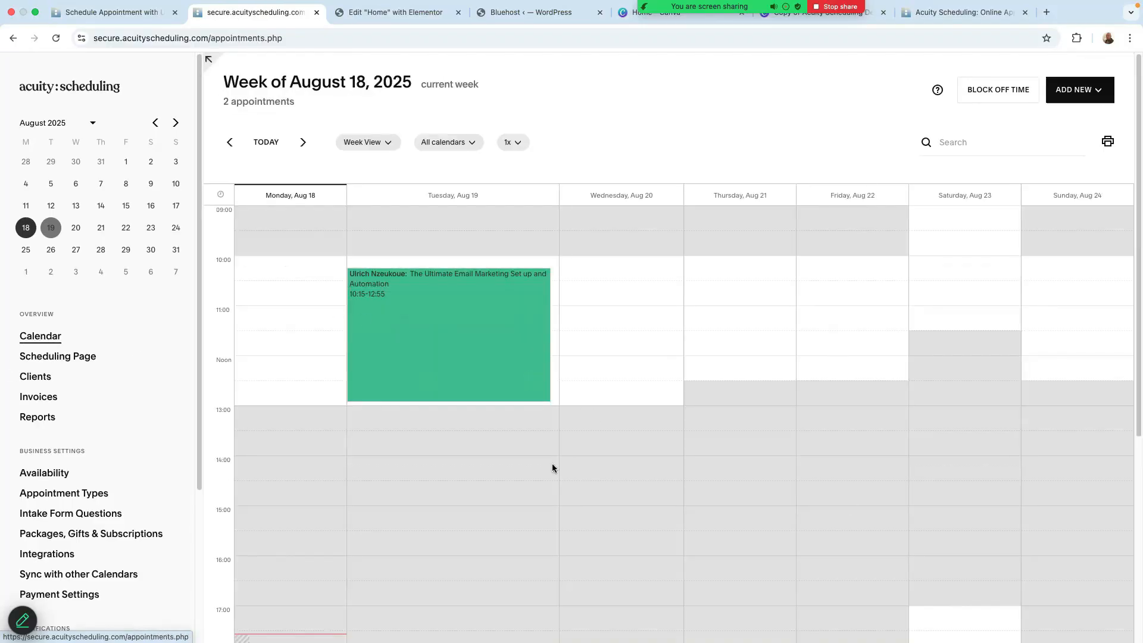
{"action": "scroll", "coordinate": [381, 333], "scroll_direction": "down", "scroll_amount": 1}
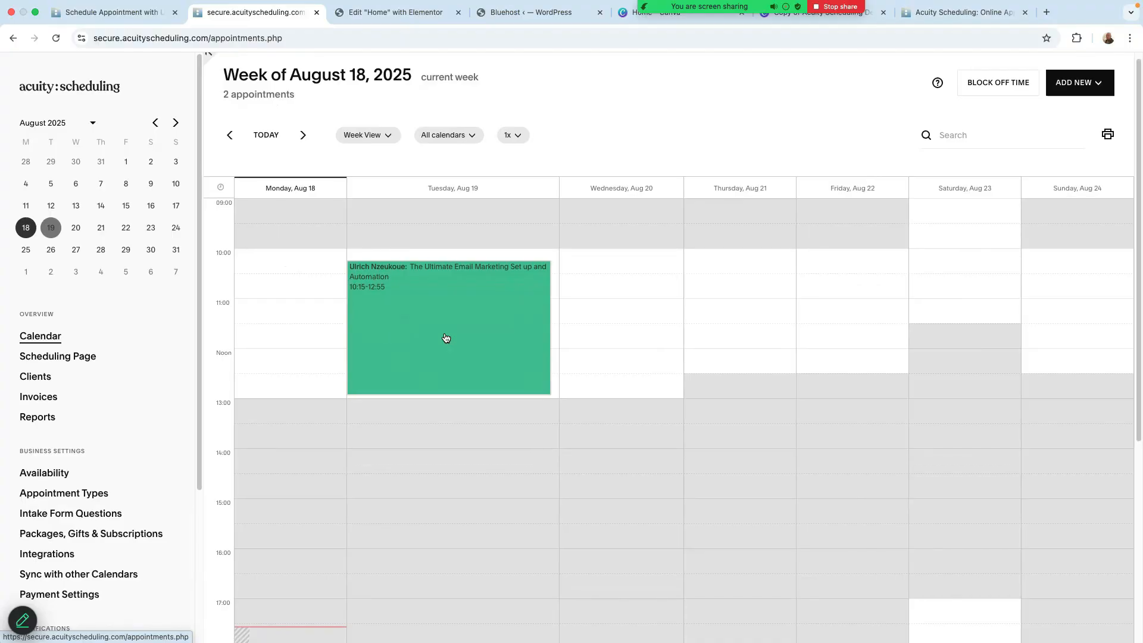
{"action": "scroll", "coordinate": [462, 331], "scroll_direction": "down", "scroll_amount": 5}
{"action": "scroll", "coordinate": [452, 436], "scroll_direction": "up", "scroll_amount": 4}
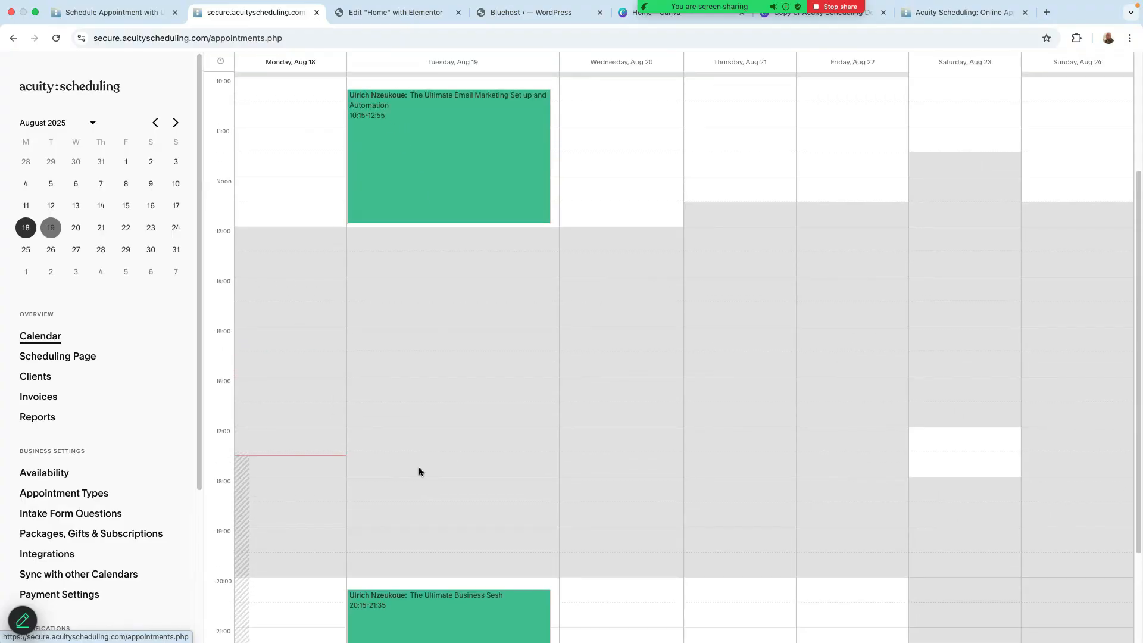
{"action": "scroll", "coordinate": [419, 470], "scroll_direction": "down", "scroll_amount": 2}
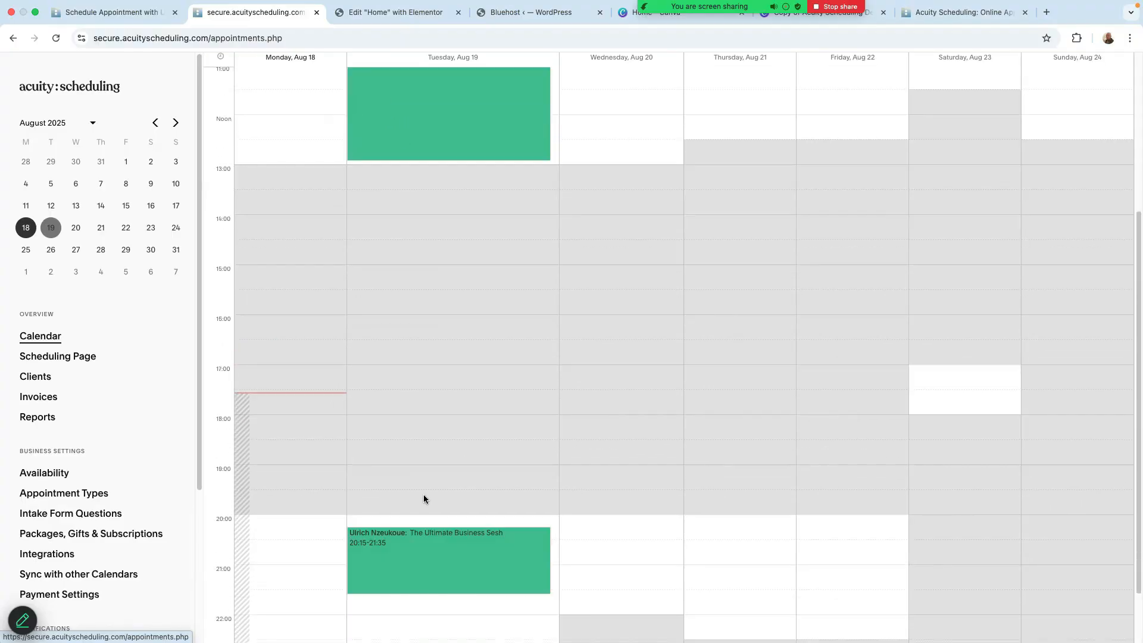
Review the regular availability hours and the calendar scheduling limits, keeping the minimum booking notice at 12 hours.
{"action": "left_click", "coordinate": [26, 475]}
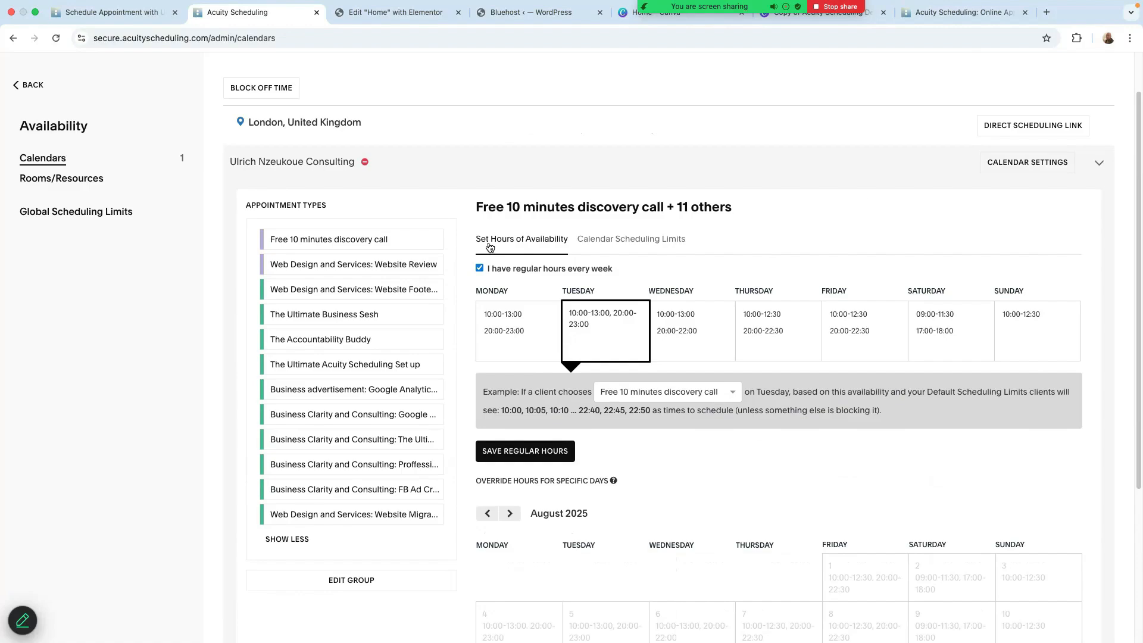
{"action": "left_click", "coordinate": [609, 244]}
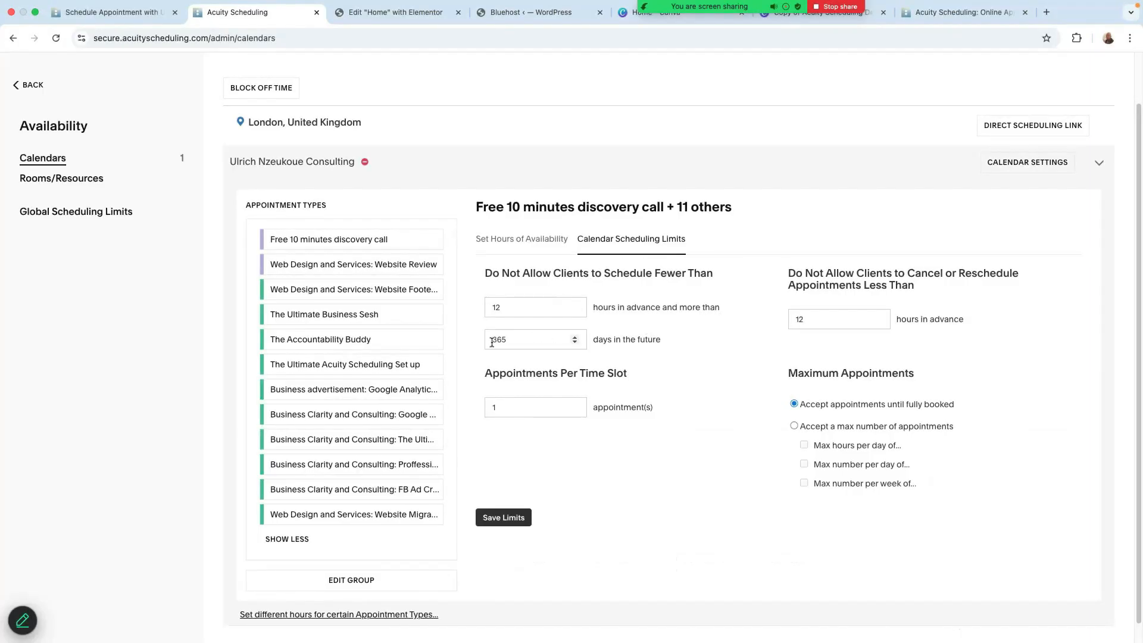
{"action": "left_click", "coordinate": [575, 310]}
{"action": "left_click", "coordinate": [575, 305]}
Try capping the calendar's appointments with the maximum hours per day, number per day and number per week limits, and return to accepting until fully booked.
{"action": "left_click", "coordinate": [794, 427]}
{"action": "left_click", "coordinate": [804, 446]}
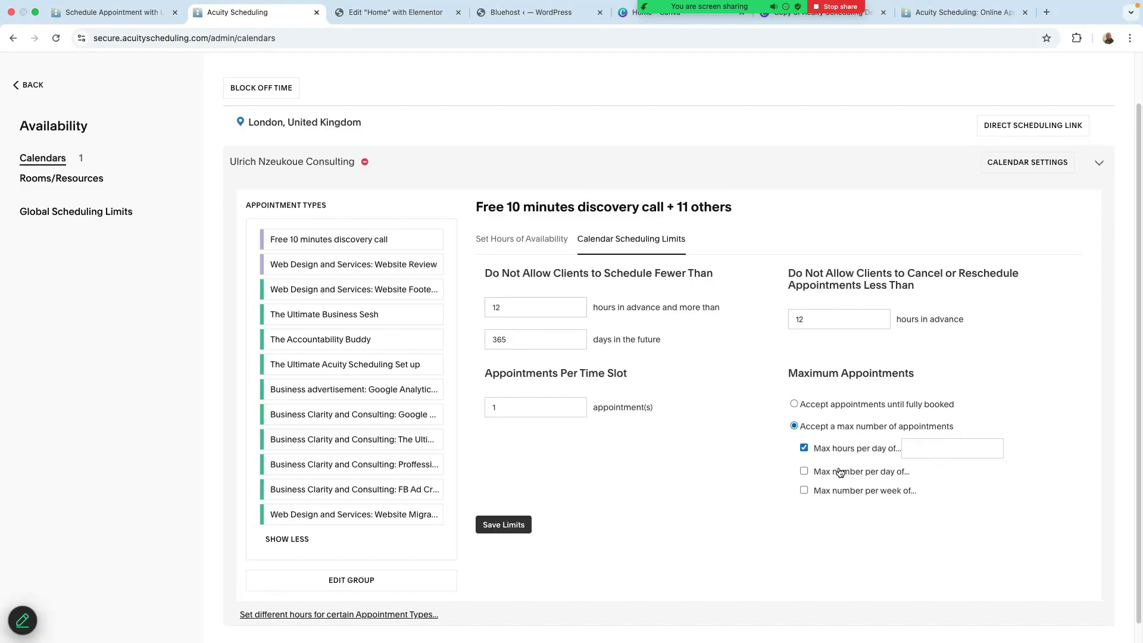
{"action": "left_click", "coordinate": [804, 471]}
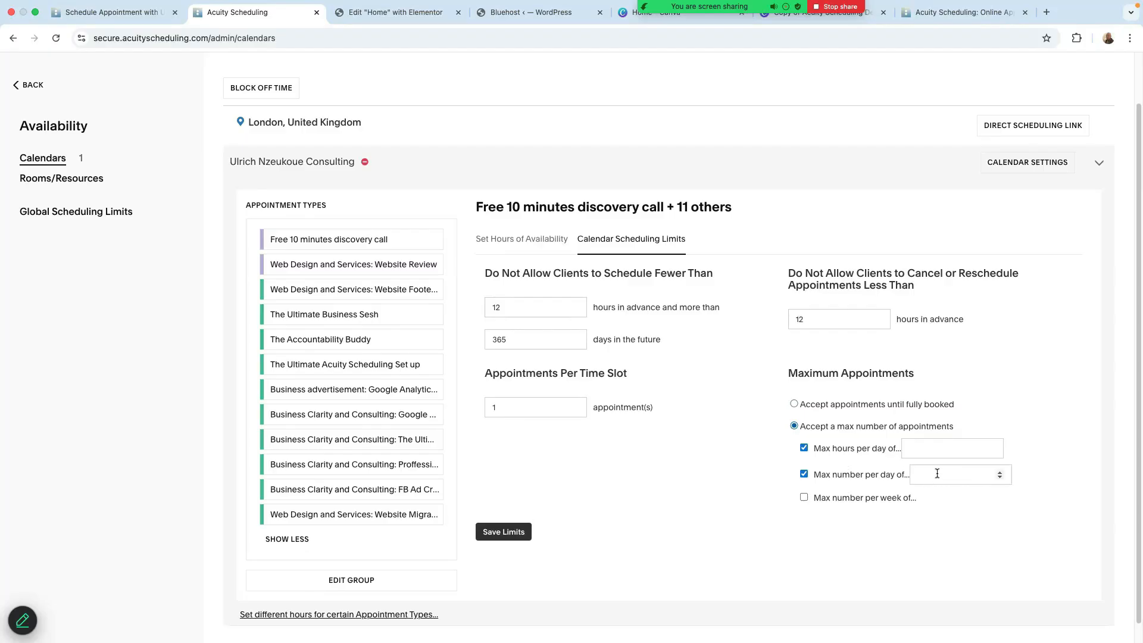
{"action": "left_click", "coordinate": [804, 497]}
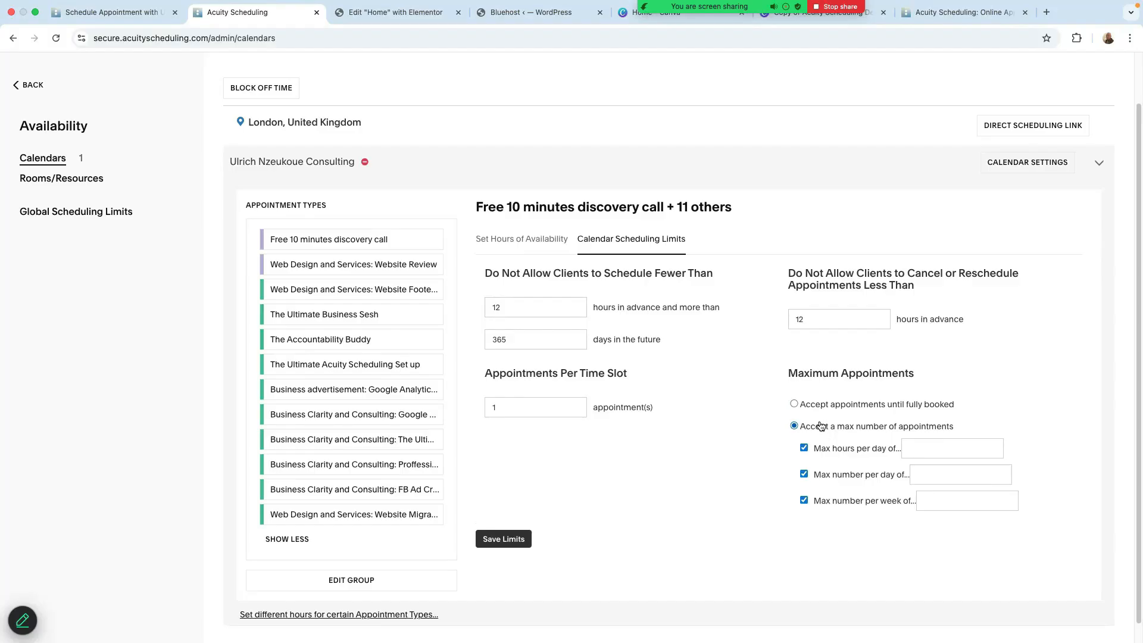
{"action": "left_click", "coordinate": [794, 404]}
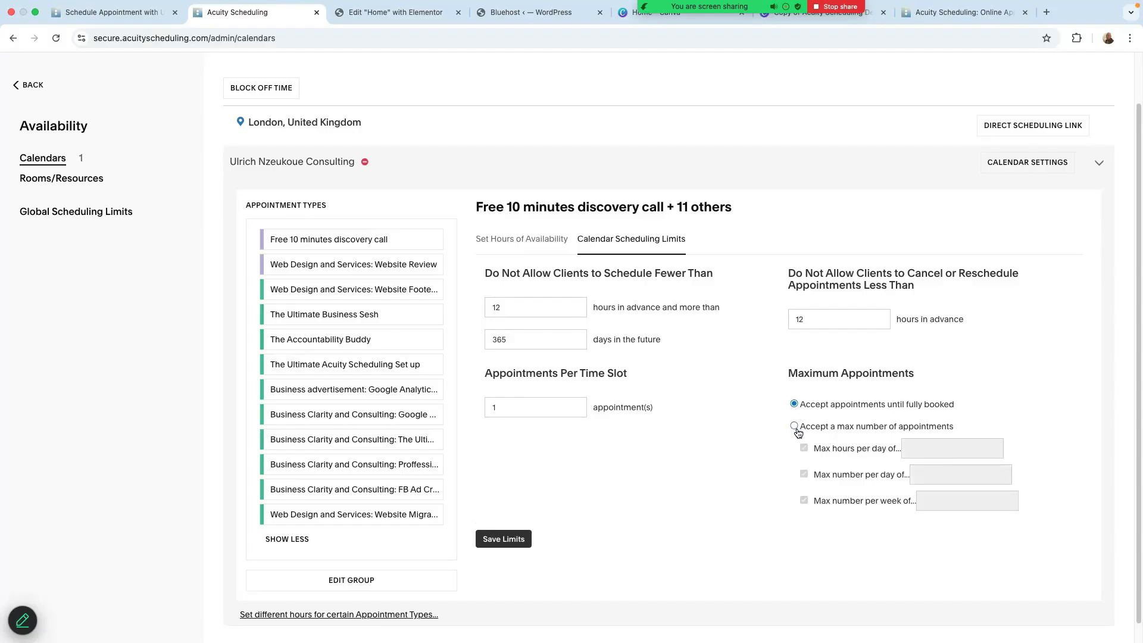
Clear all three maximum appointment limits, accept appointments until fully booked, and save the calendar limits.
{"action": "left_click", "coordinate": [794, 426]}
{"action": "left_click", "coordinate": [803, 447]}
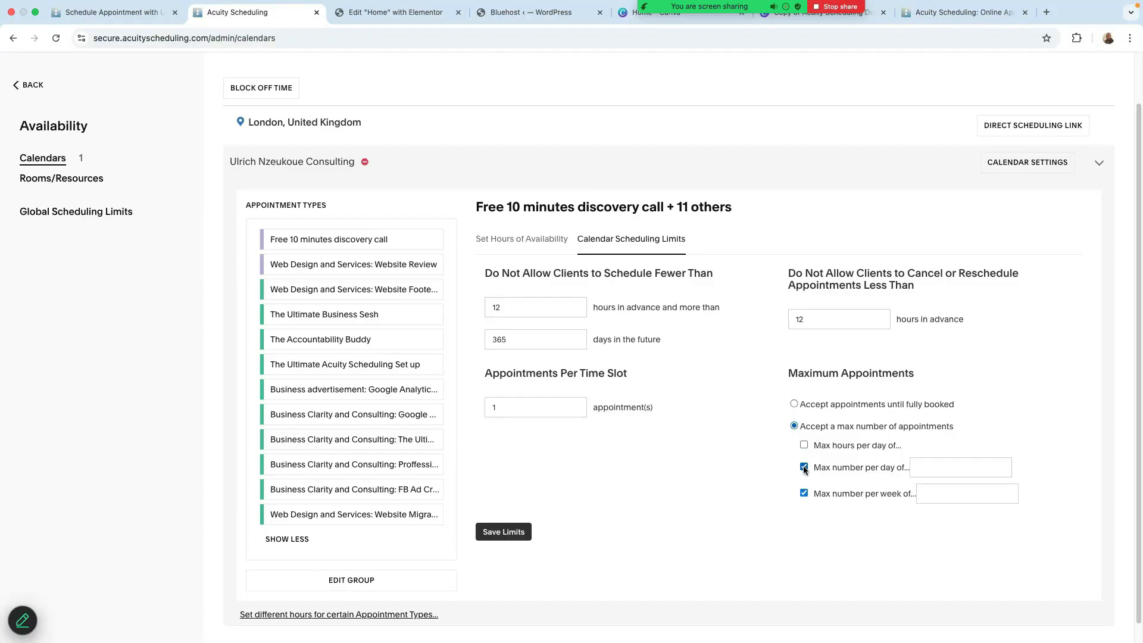
{"action": "left_click", "coordinate": [803, 466]}
{"action": "left_click", "coordinate": [804, 485]}
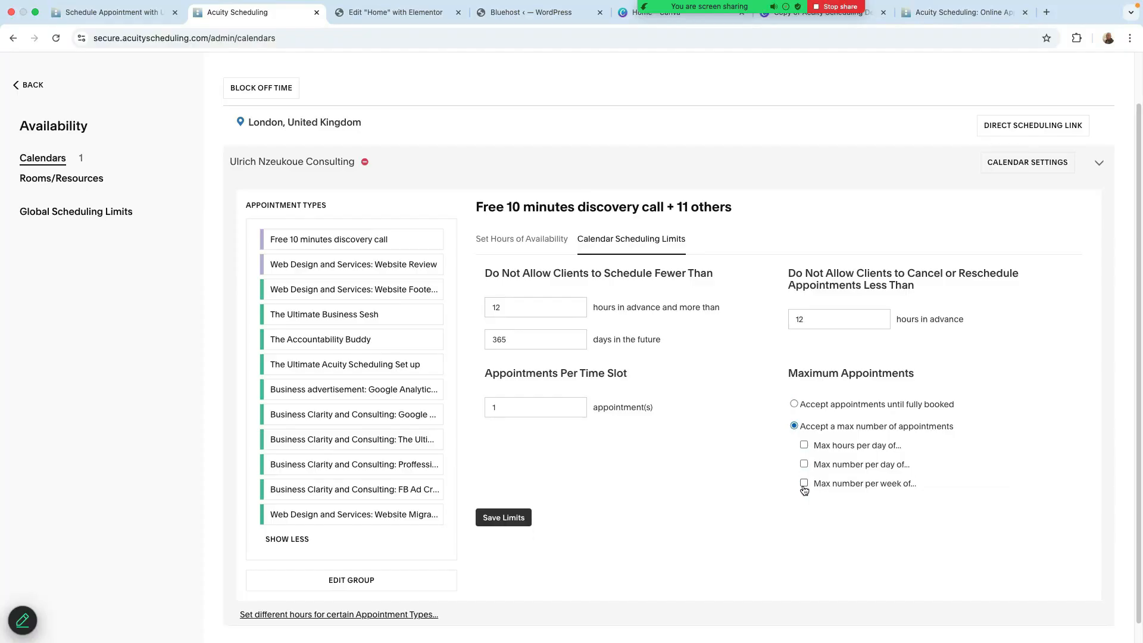
{"action": "left_click", "coordinate": [794, 404]}
{"action": "left_click", "coordinate": [503, 522]}
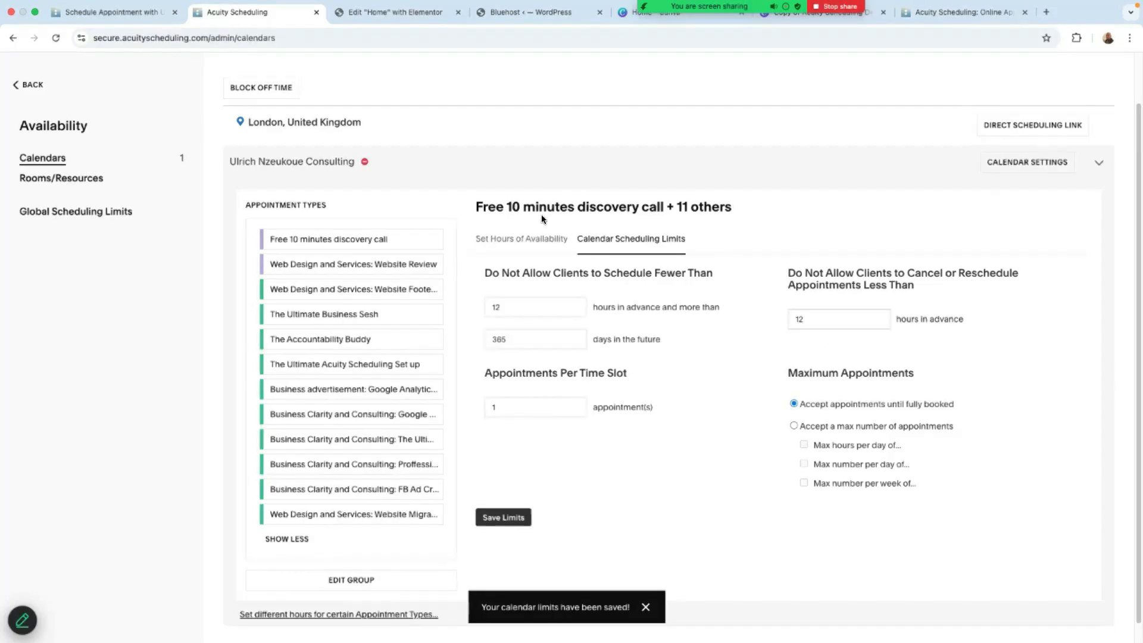
In the hours of availability, try switching off the regular weekly hours and restore them.
{"action": "left_click", "coordinate": [514, 241]}
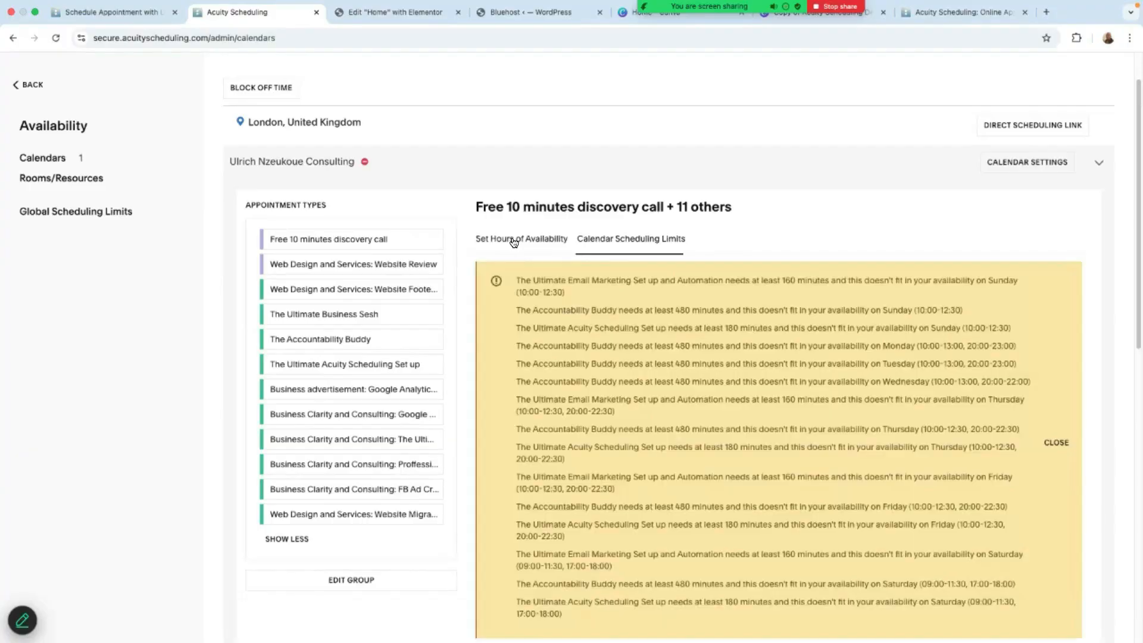
{"action": "scroll", "coordinate": [682, 424], "scroll_direction": "up", "scroll_amount": 1}
{"action": "scroll", "coordinate": [681, 421], "scroll_direction": "down", "scroll_amount": 10}
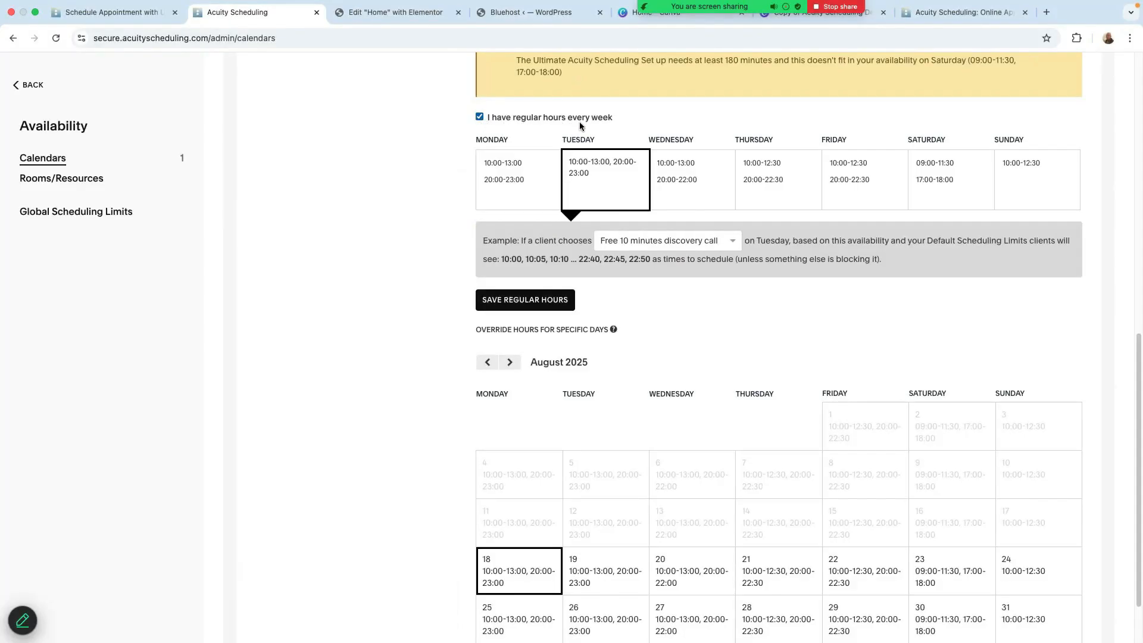
{"action": "left_click", "coordinate": [479, 117]}
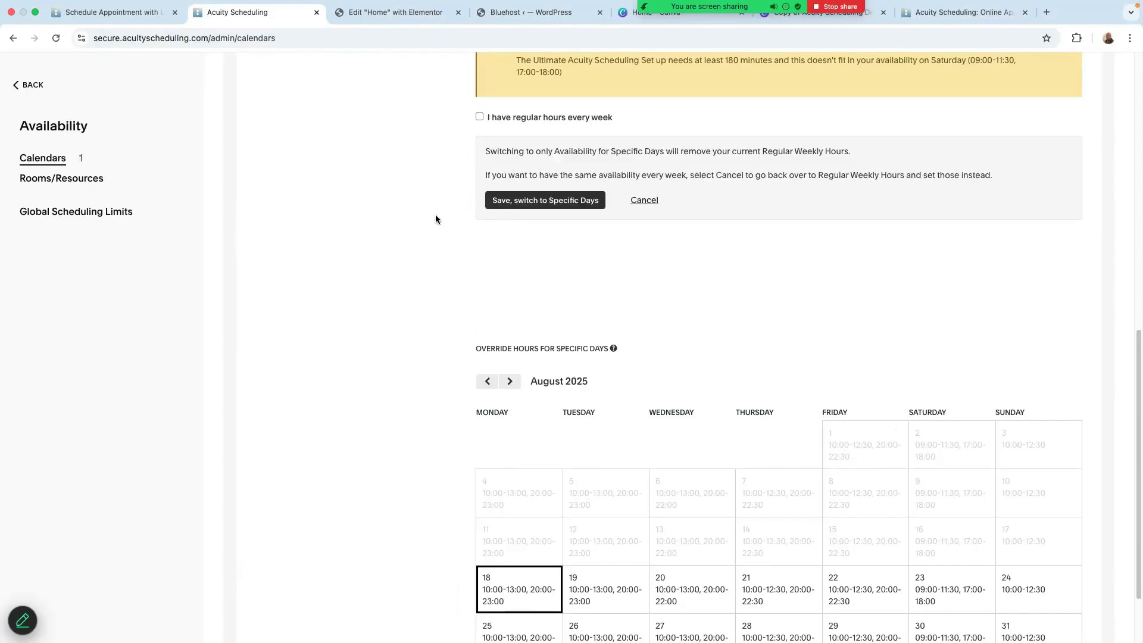
{"action": "left_click", "coordinate": [479, 117]}
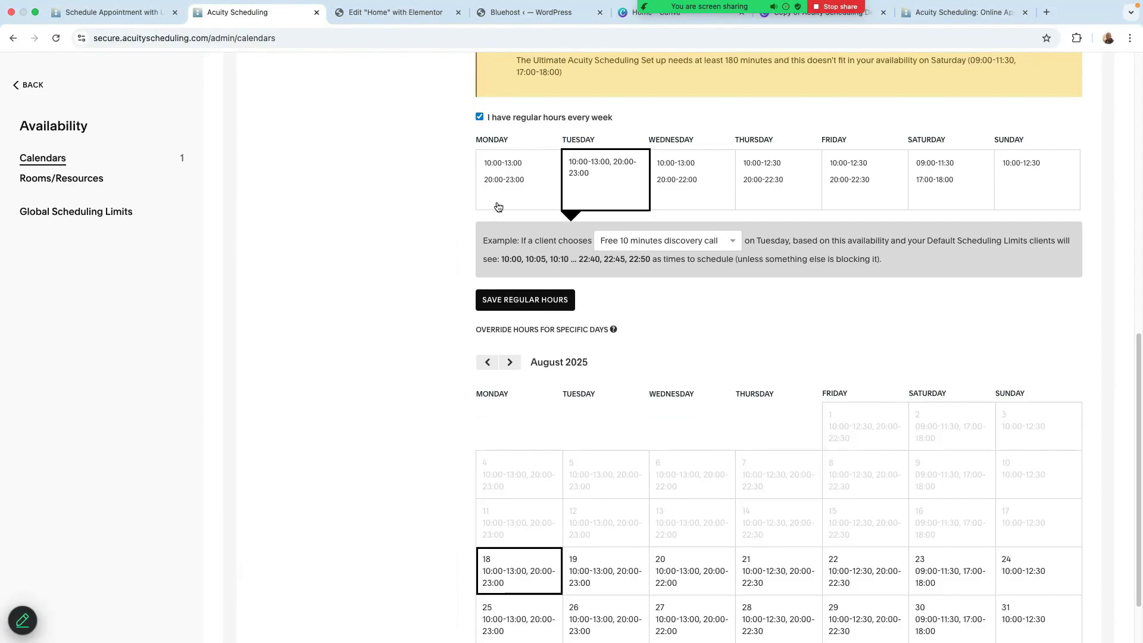
Check the Monday, Tuesday and Wednesday availability hours and save the regular hours.
{"action": "left_click", "coordinate": [498, 173]}
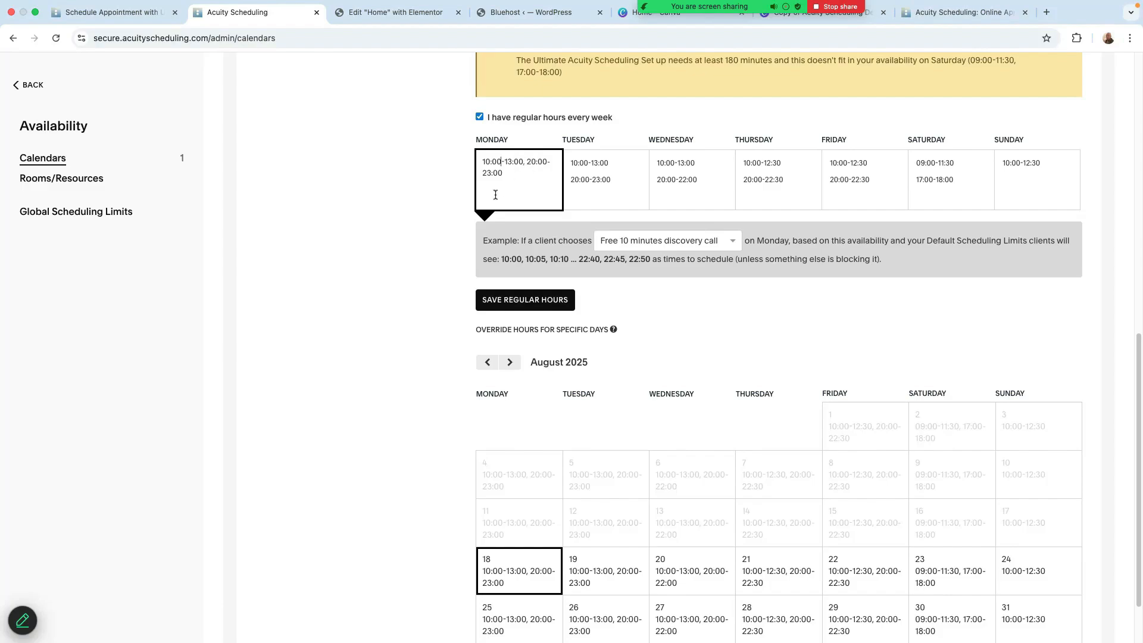
{"action": "left_click", "coordinate": [587, 176]}
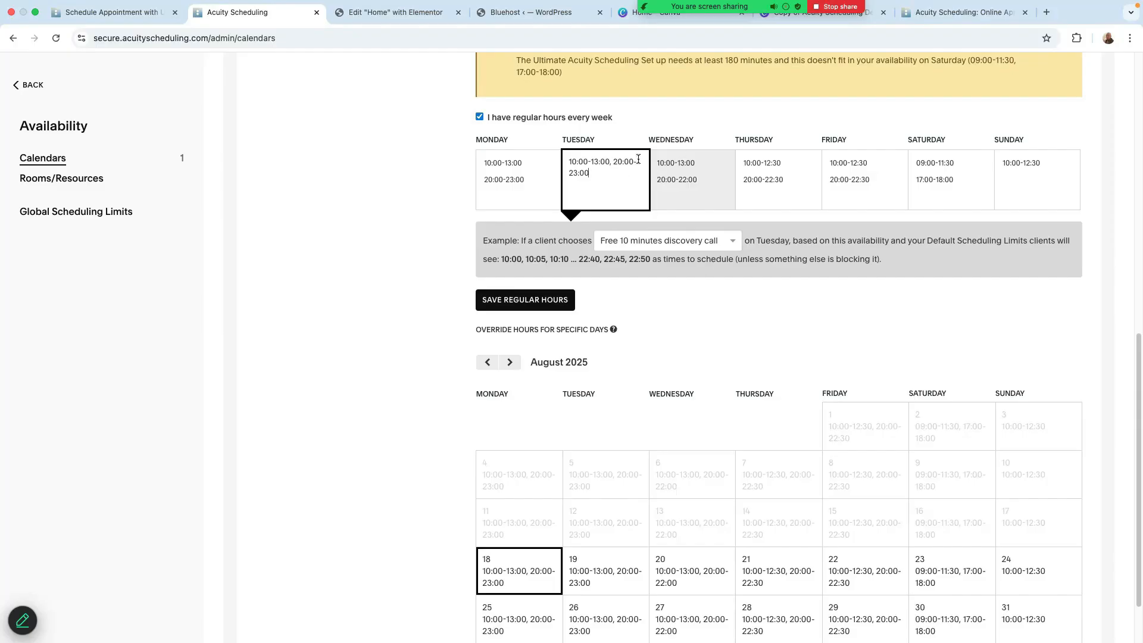
{"action": "left_click", "coordinate": [669, 170]}
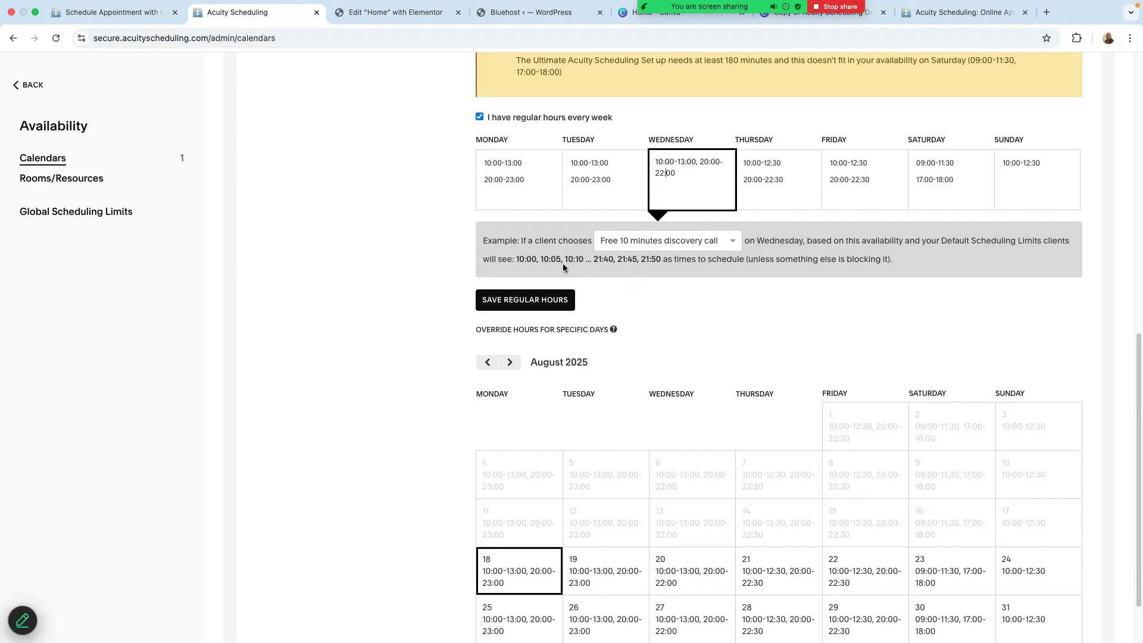
{"action": "left_click", "coordinate": [542, 295]}
{"action": "left_click", "coordinate": [510, 303]}
Look over the August 2025 override hours, the Rooms/Resources page and the general Global Scheduling Limits.
{"action": "scroll", "coordinate": [581, 400], "scroll_direction": "down", "scroll_amount": 2}
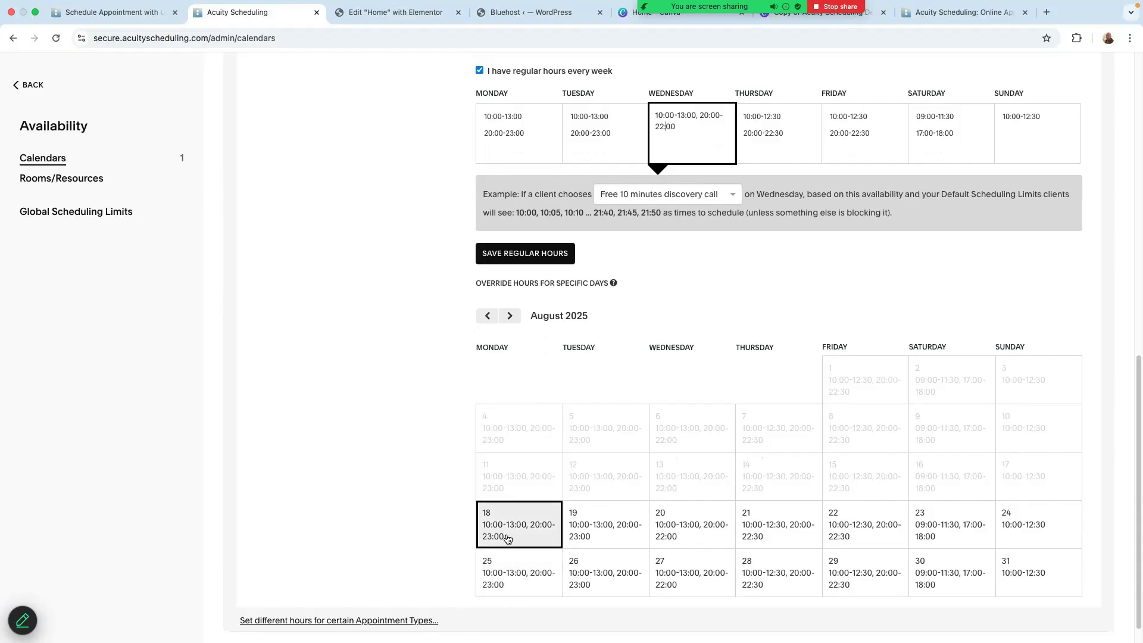
{"action": "scroll", "coordinate": [507, 537], "scroll_direction": "down", "scroll_amount": 1}
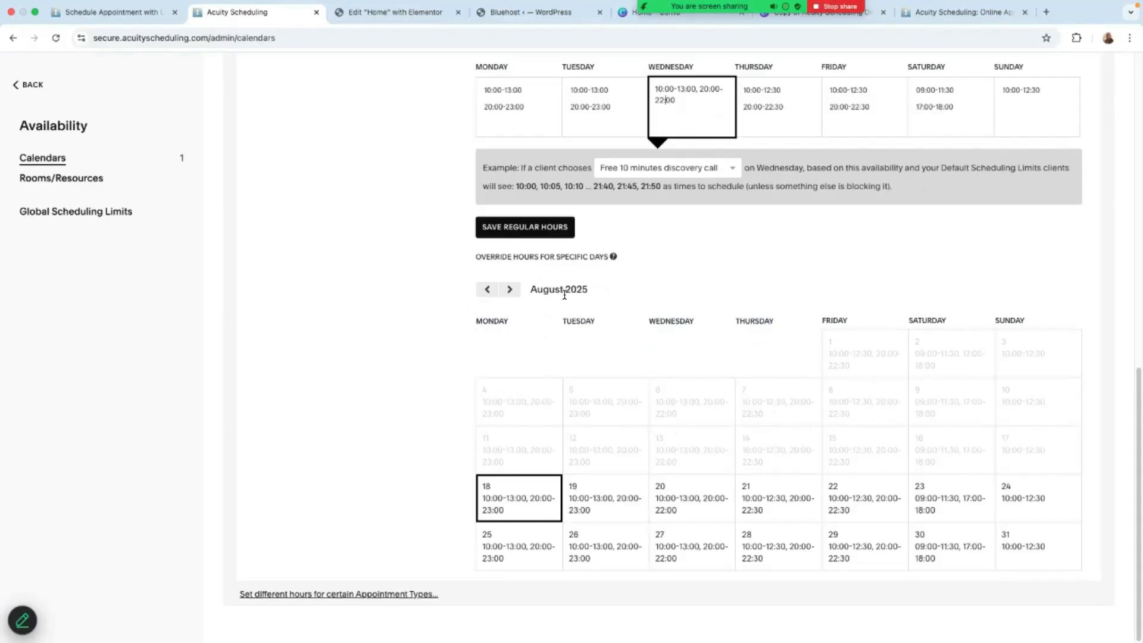
{"action": "scroll", "coordinate": [604, 221], "scroll_direction": "up", "scroll_amount": 10}
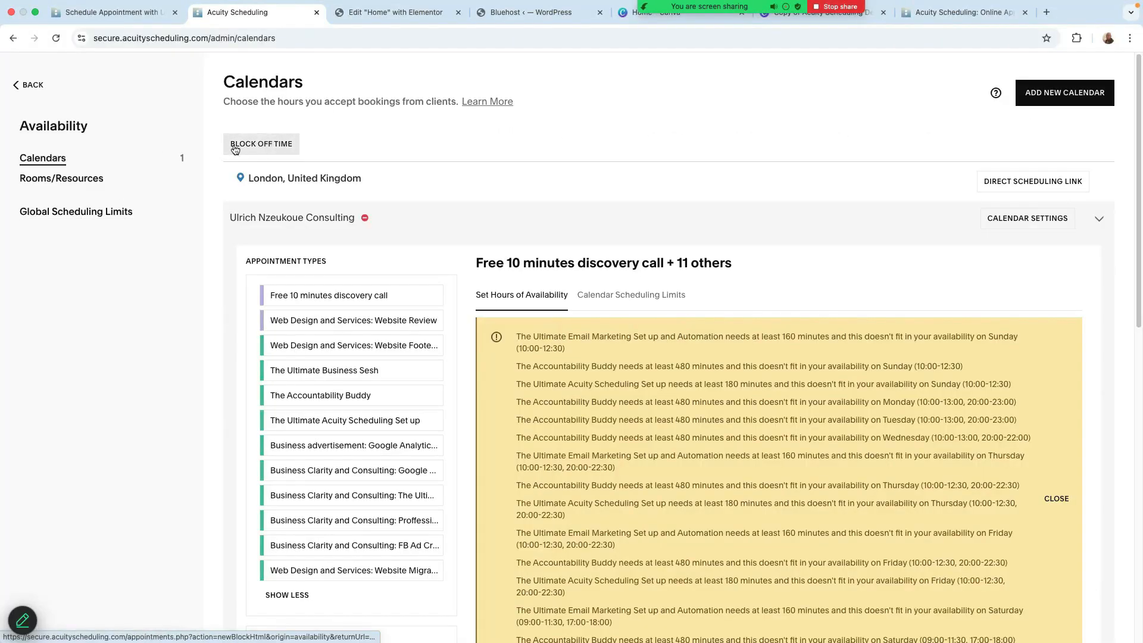
{"action": "left_click", "coordinate": [48, 182]}
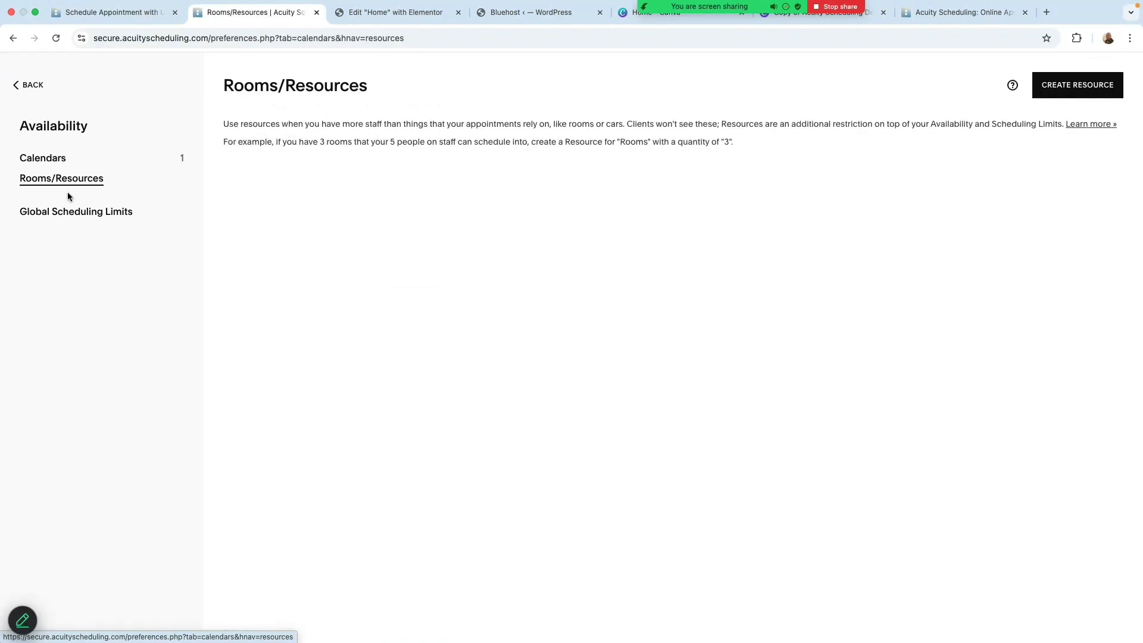
{"action": "left_click", "coordinate": [90, 212]}
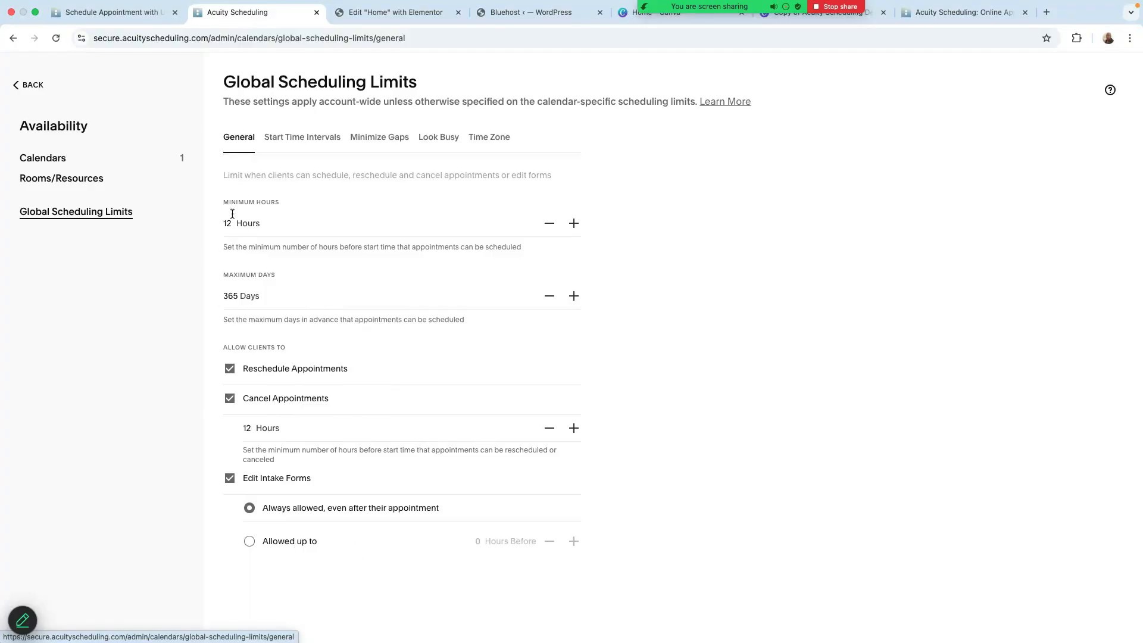
Try global start time intervals of every 30 minutes and return to automatic intervals based on appointment type durations.
{"action": "left_click", "coordinate": [290, 138]}
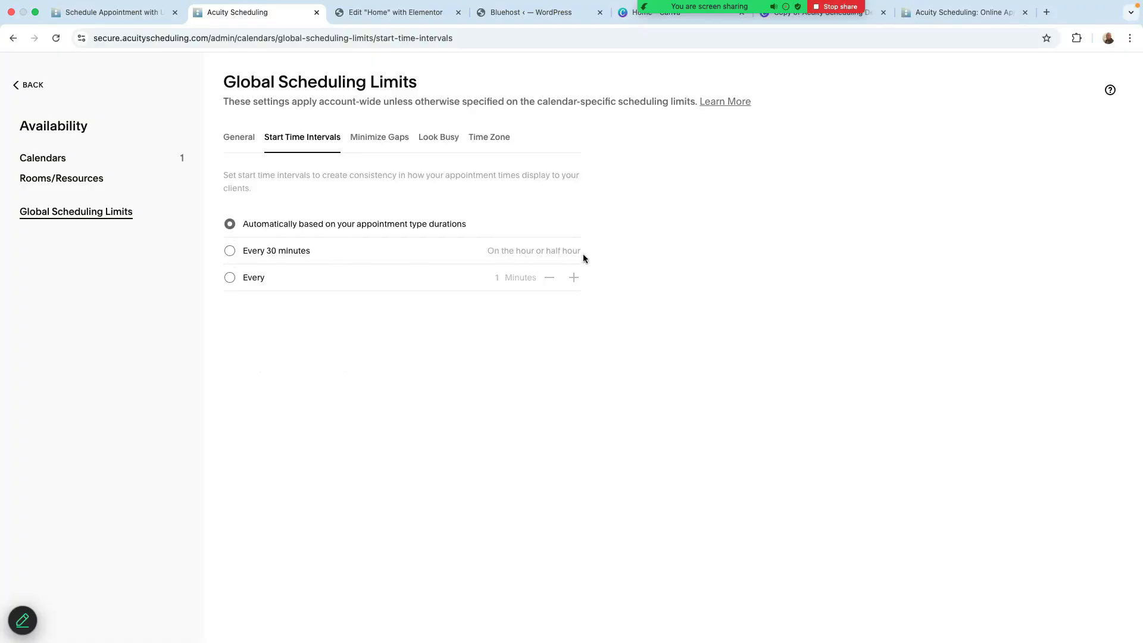
{"action": "left_click", "coordinate": [230, 251]}
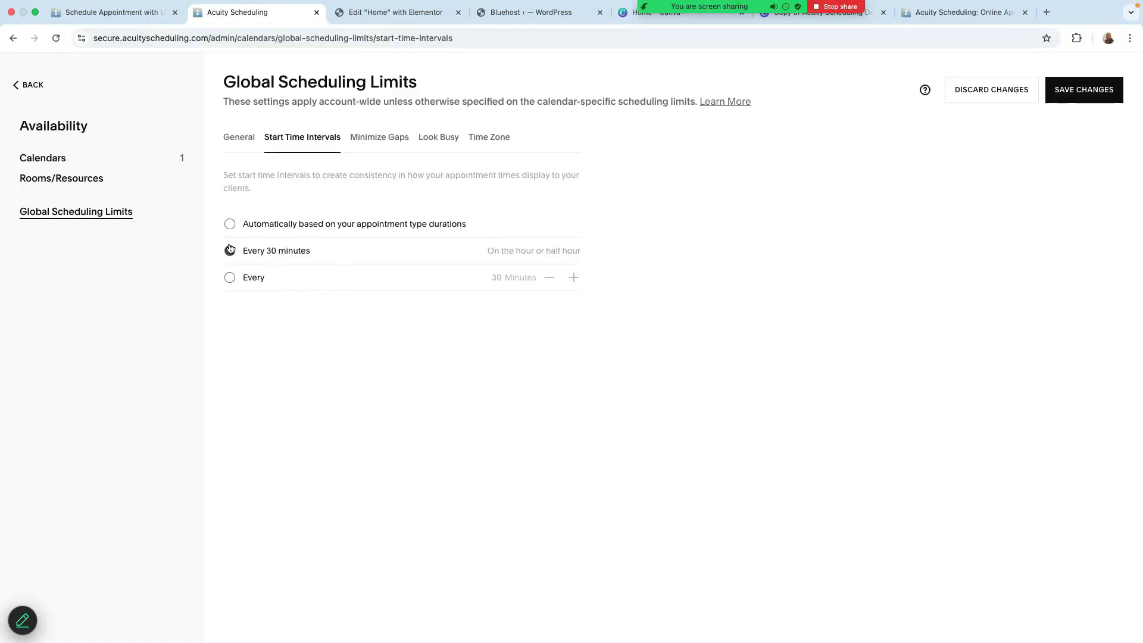
{"action": "left_click", "coordinate": [229, 224]}
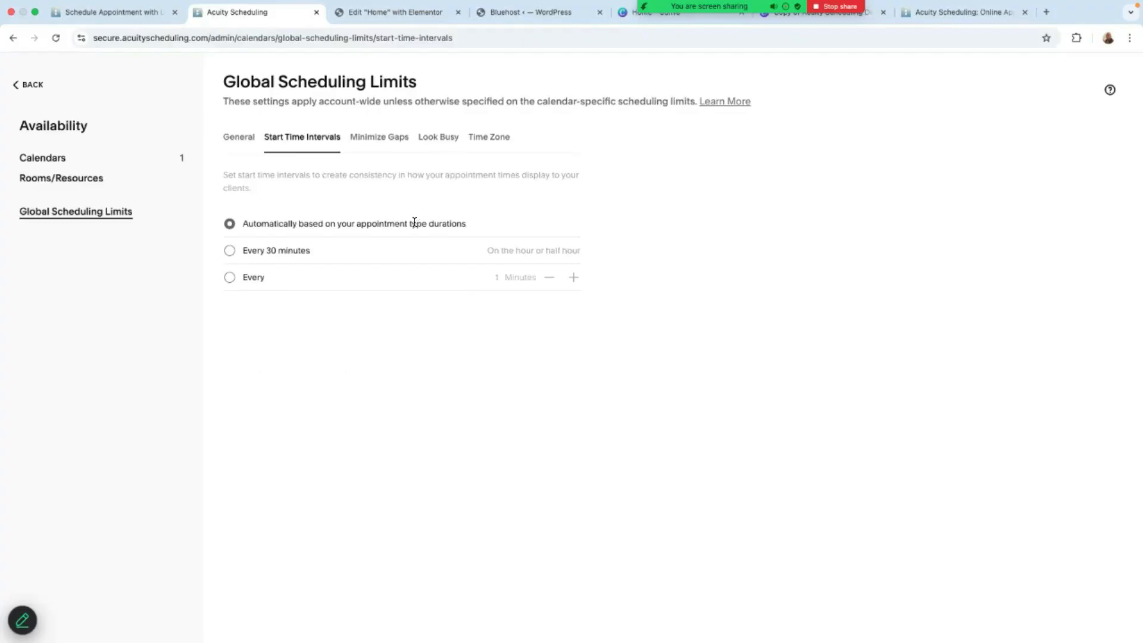
Try minimizing gaps by avoiding small gaps but allowing at least 2 hours, and switch Minimize Gaps off again.
{"action": "left_click", "coordinate": [365, 141]}
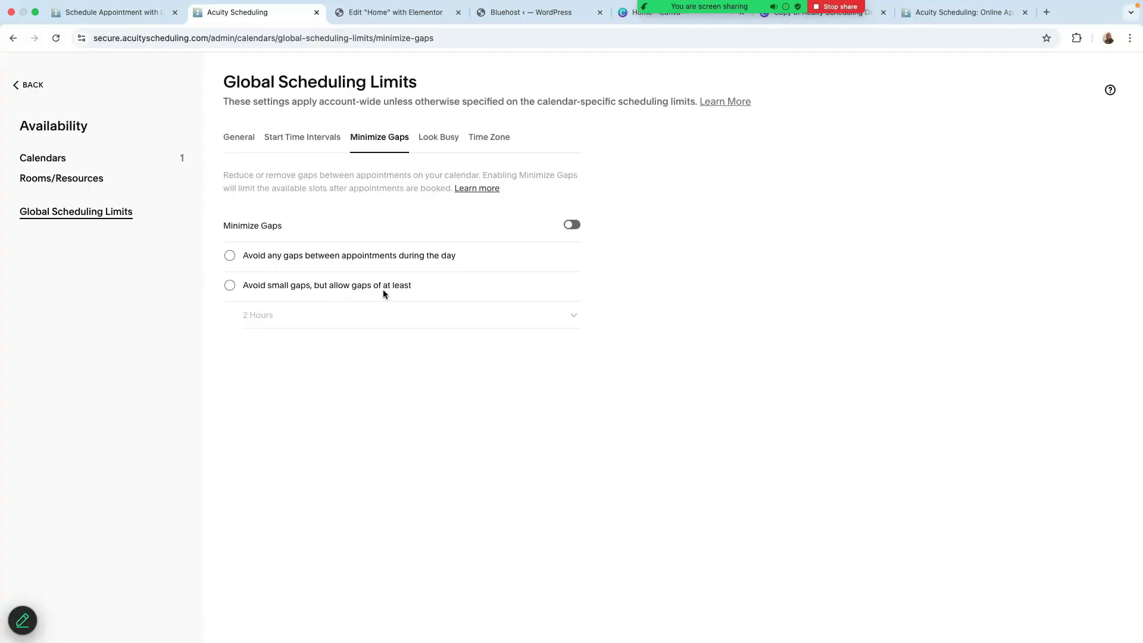
{"action": "left_click", "coordinate": [230, 285]}
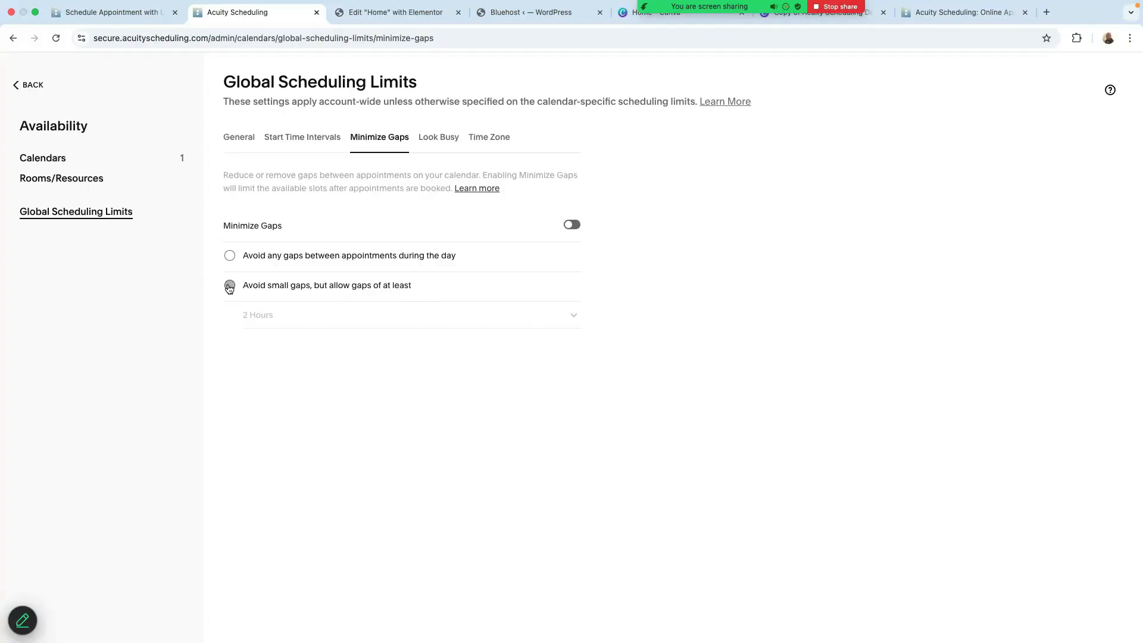
{"action": "left_click", "coordinate": [575, 317]}
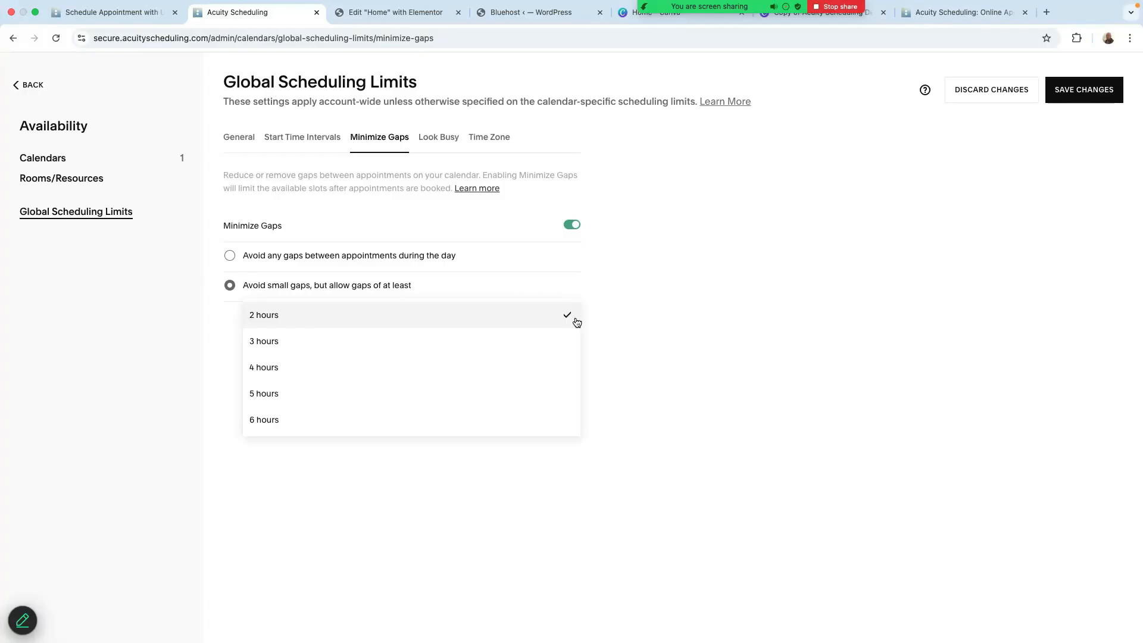
{"action": "left_click", "coordinate": [626, 318]}
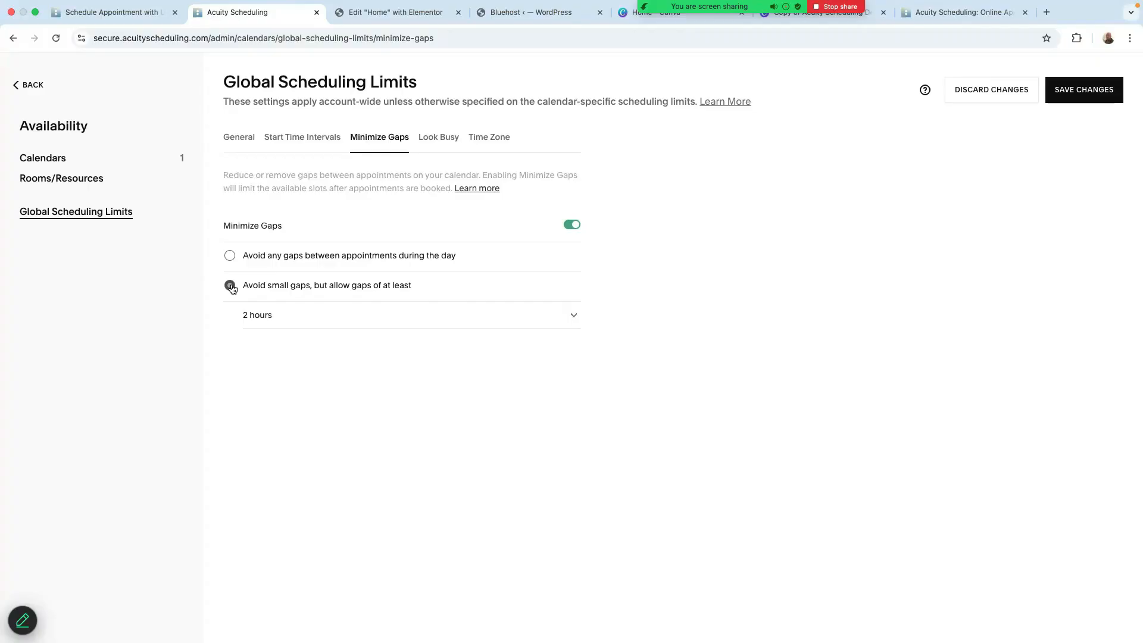
{"action": "left_click", "coordinate": [570, 225]}
Try enabling the Look Busy setting in the global scheduling limits and switch it off again.
{"action": "left_click", "coordinate": [440, 141]}
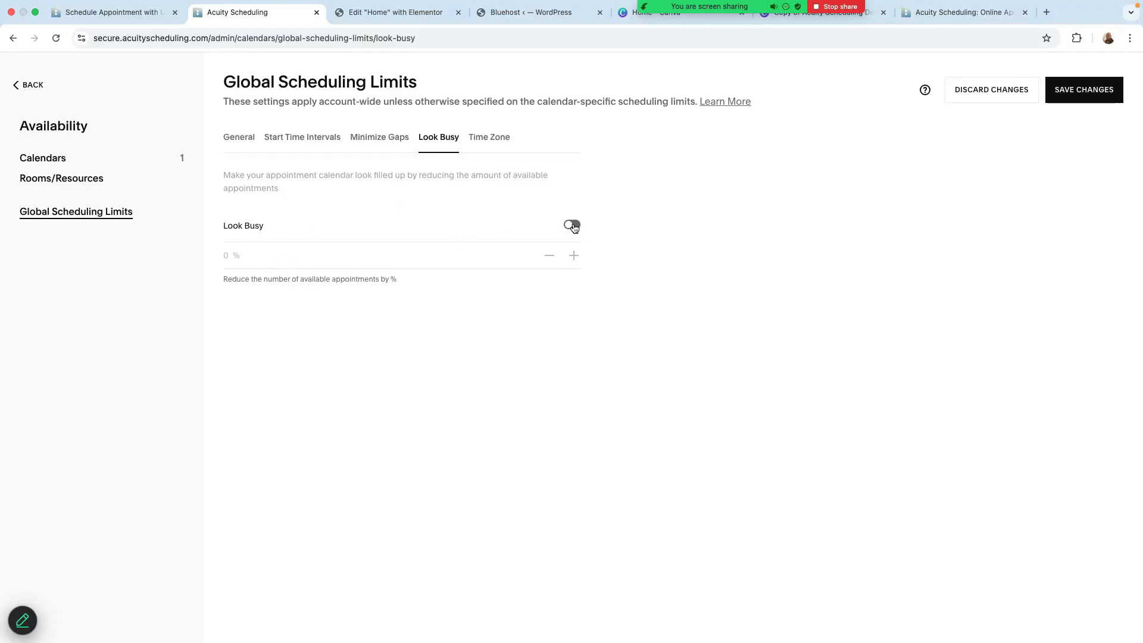
{"action": "left_click", "coordinate": [570, 225]}
{"action": "left_click", "coordinate": [565, 227]}
Check the time zone settings, keep (GMT+1:00) London, and save the global scheduling limits.
{"action": "left_click", "coordinate": [492, 141]}
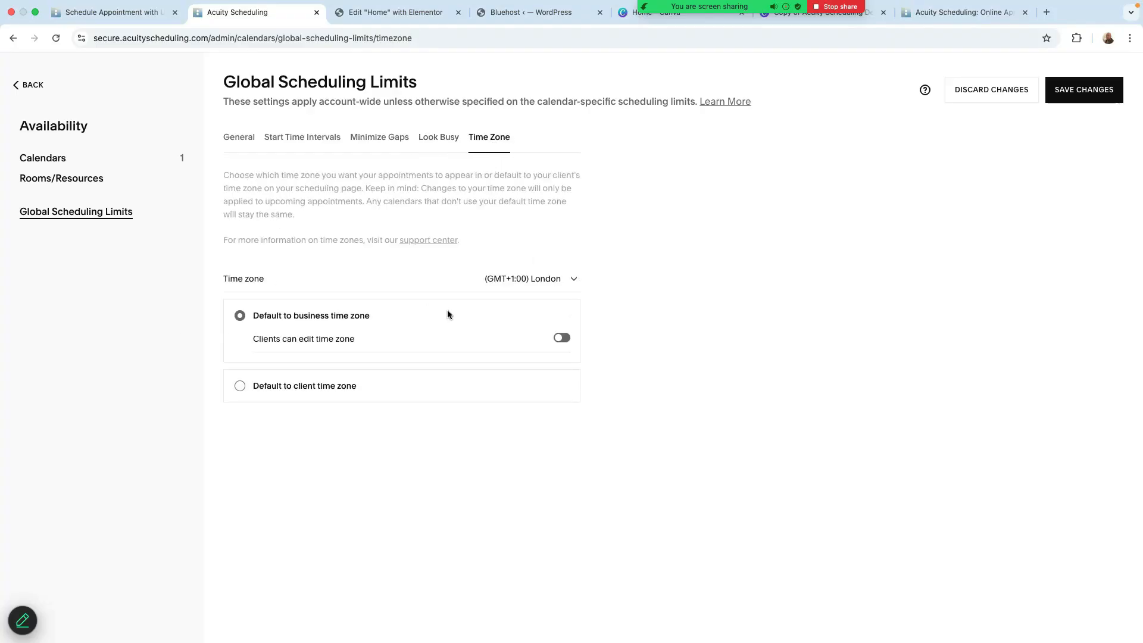
{"action": "left_click", "coordinate": [575, 281]}
{"action": "left_click", "coordinate": [715, 286]}
{"action": "left_click", "coordinate": [1079, 96]}
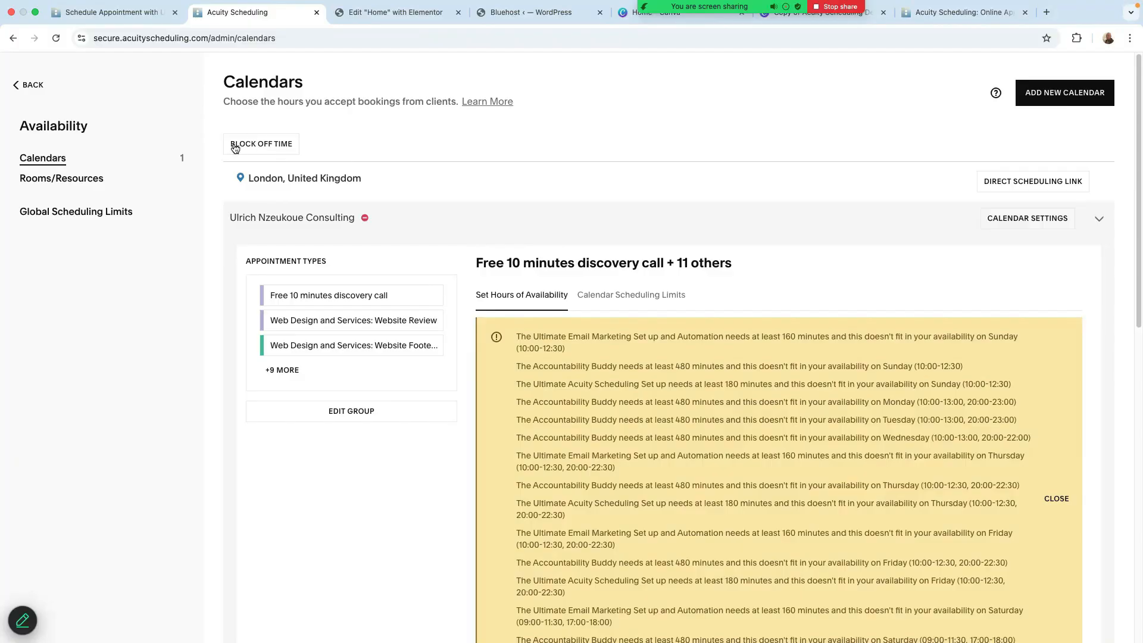
Block off multiple days from 08/29/2025 through 08/31/2025 with the note "sorry I will be away those days.".
{"action": "left_click", "coordinate": [260, 145]}
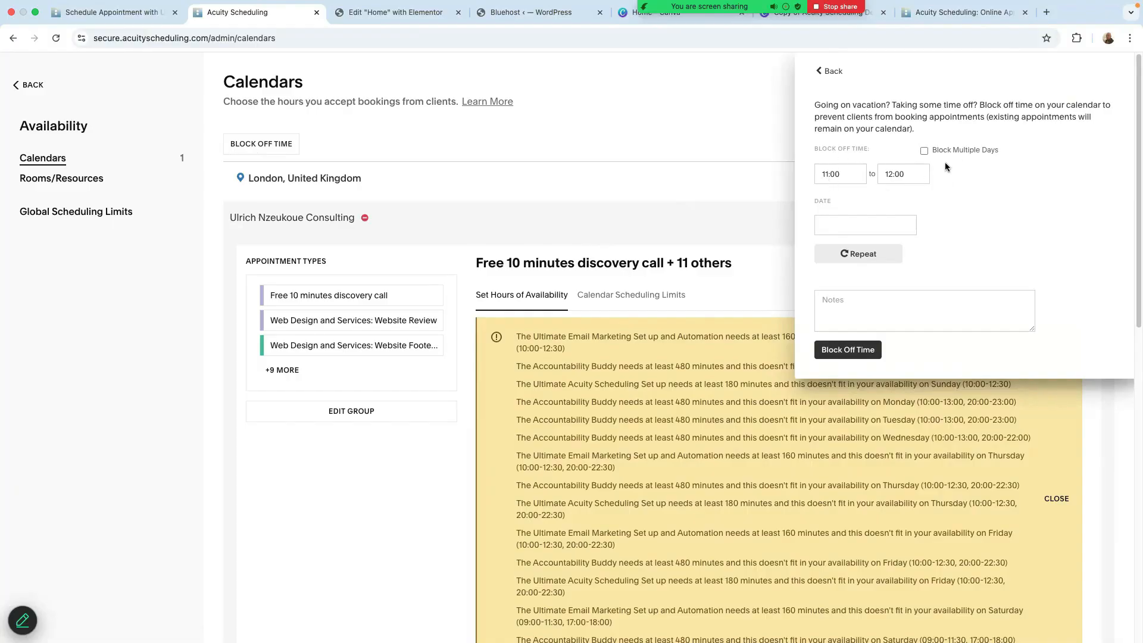
{"action": "left_click", "coordinate": [923, 150]}
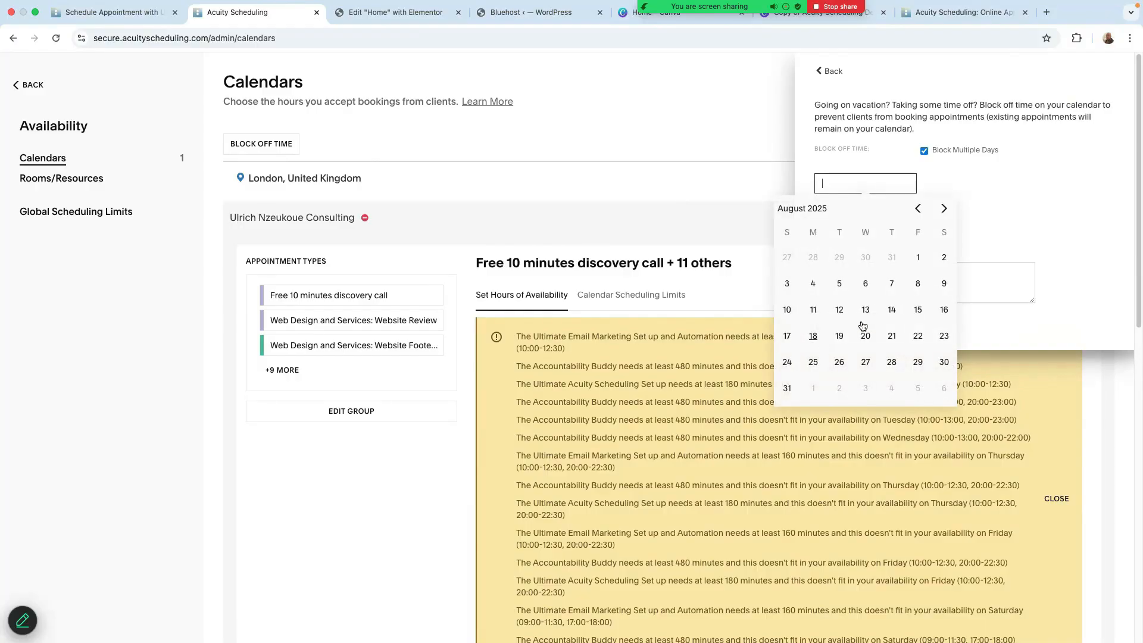
{"action": "left_click", "coordinate": [918, 362]}
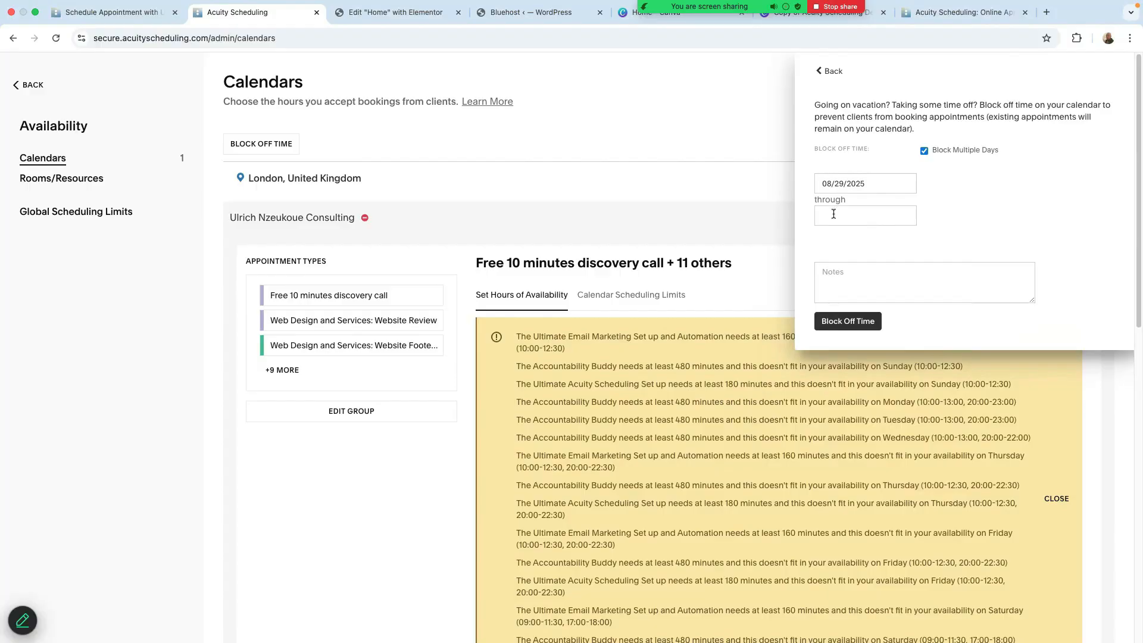
{"action": "left_click", "coordinate": [833, 214]}
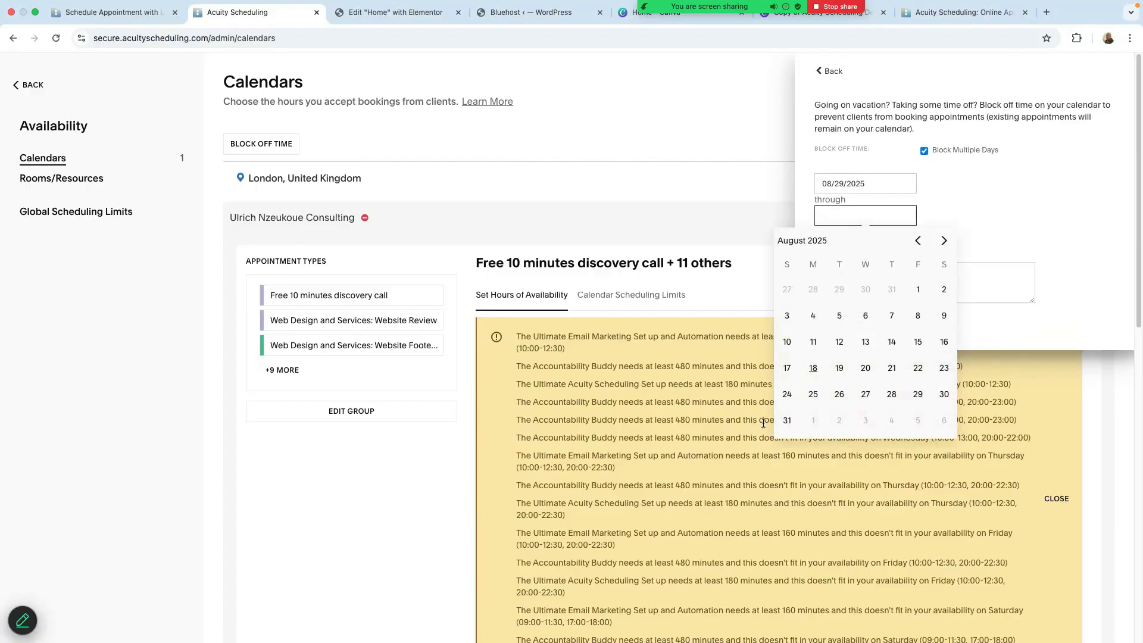
{"action": "left_click", "coordinate": [787, 420]}
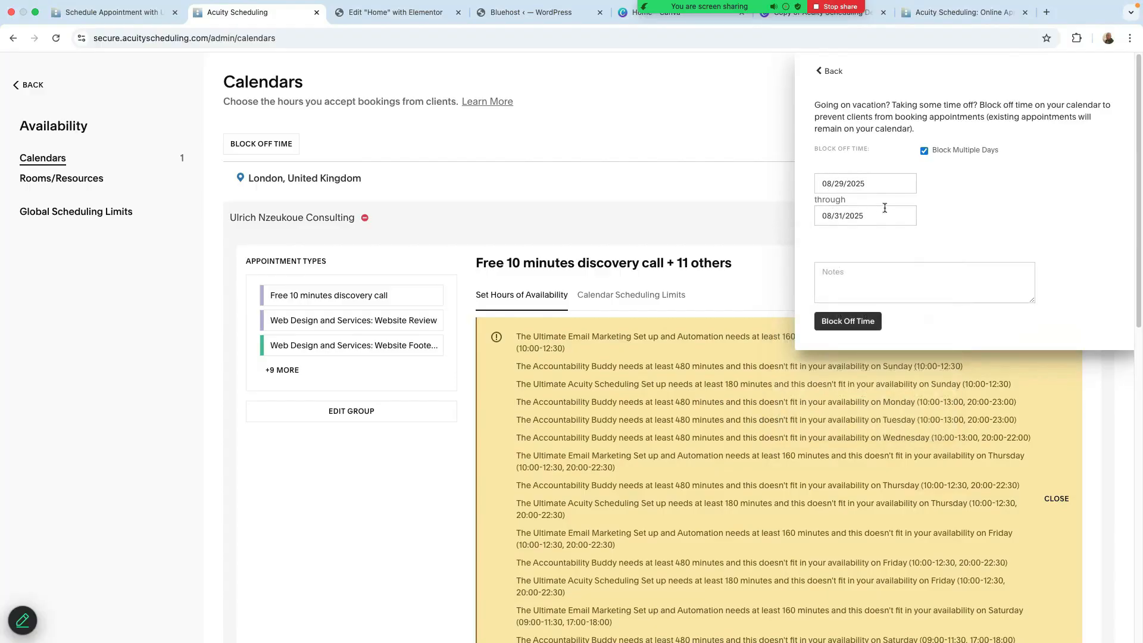
{"action": "left_click", "coordinate": [850, 289]}
{"action": "type", "text": "sorry I will be away those days."}
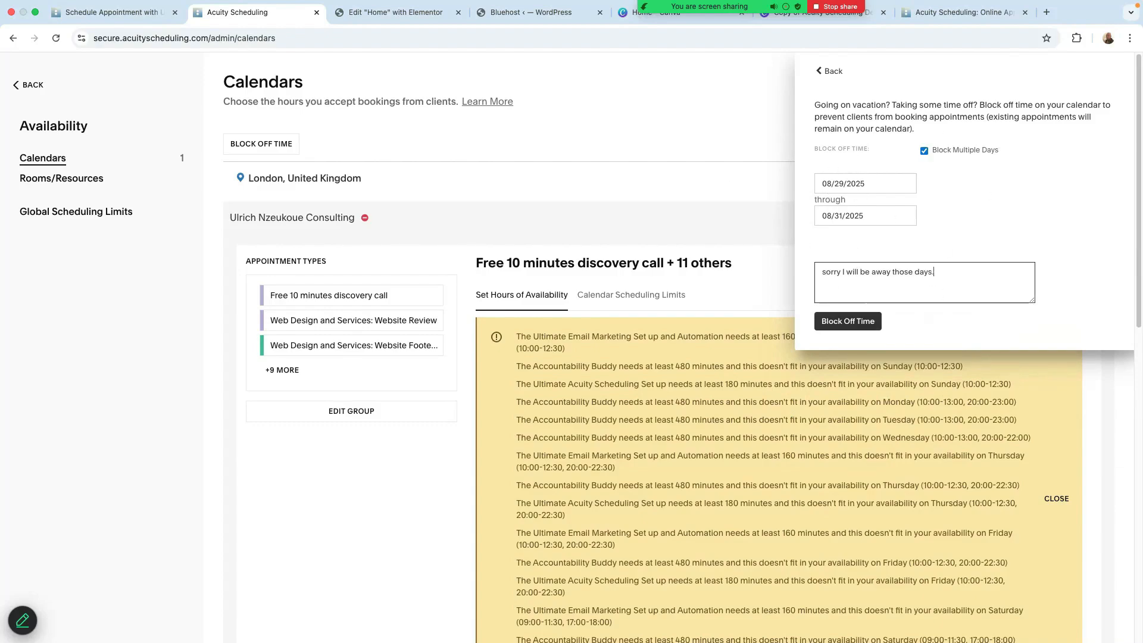
{"action": "left_click", "coordinate": [860, 320]}
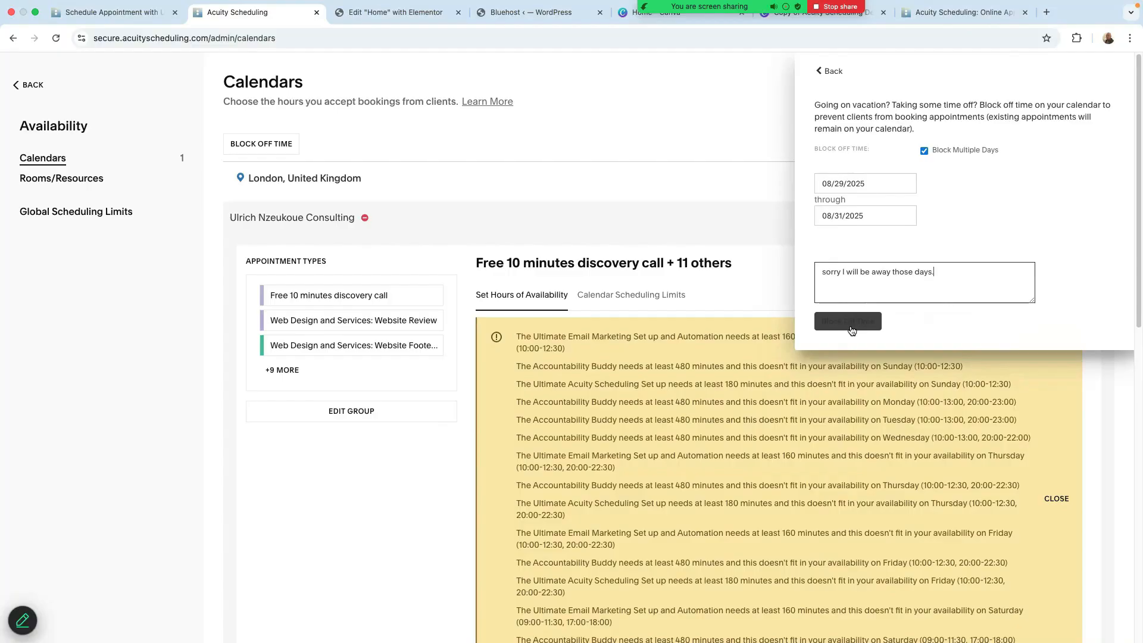
Examine the single-day block-off form, including its start and end times, date and notes fields.
{"action": "left_click", "coordinate": [261, 206]}
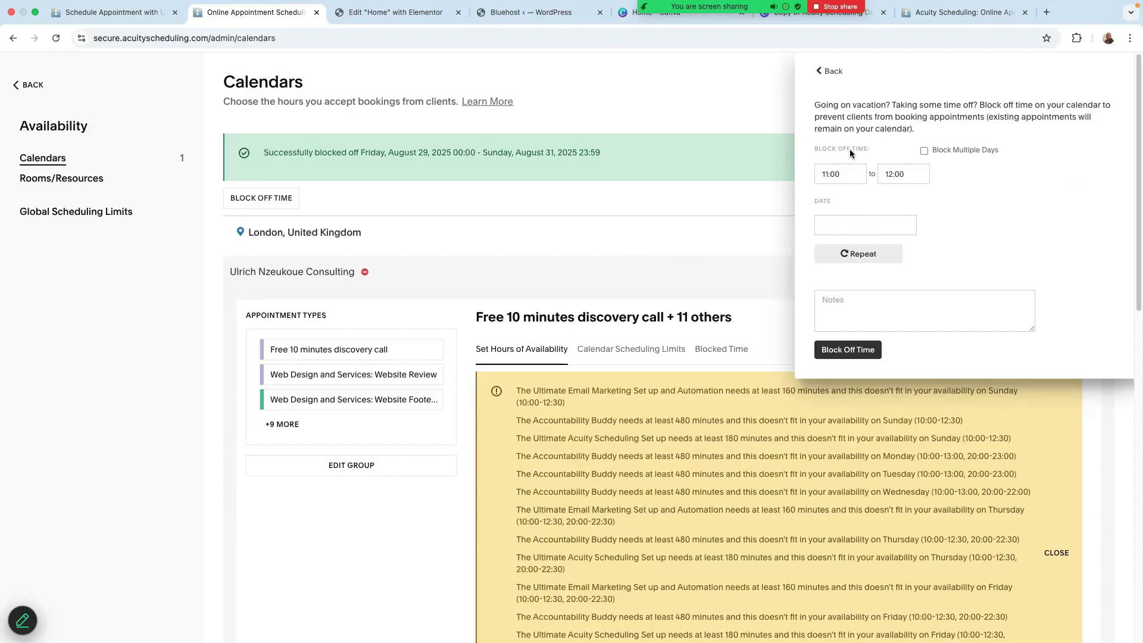
{"action": "left_click", "coordinate": [853, 175]}
{"action": "left_click", "coordinate": [906, 176]}
{"action": "left_click", "coordinate": [836, 175]}
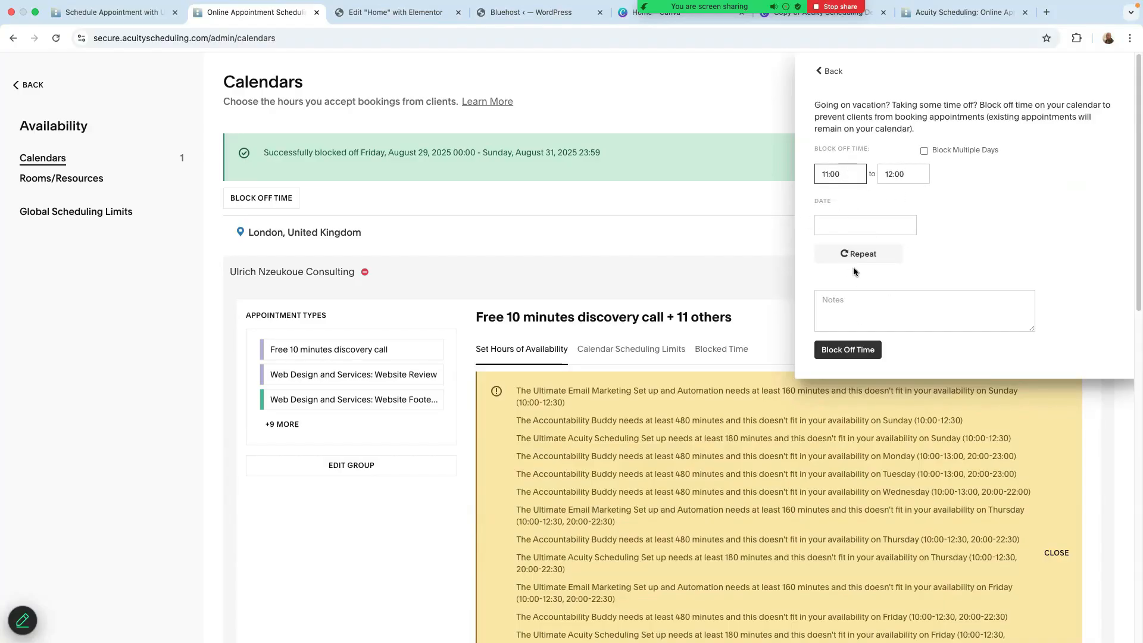
{"action": "left_click", "coordinate": [837, 225]}
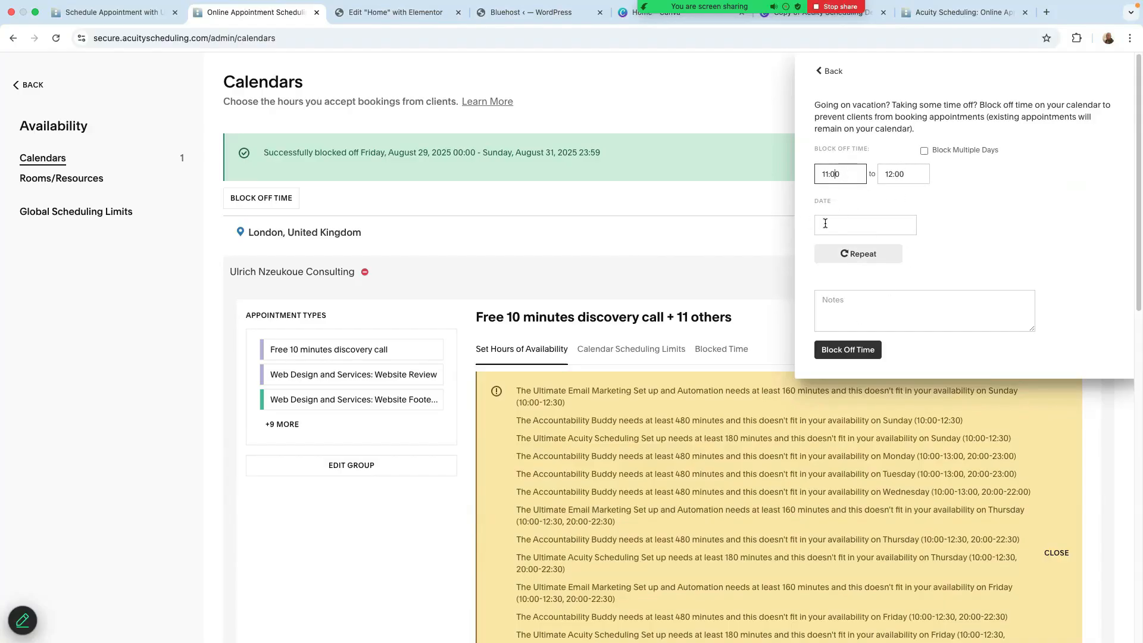
{"action": "left_click", "coordinate": [990, 212]}
{"action": "left_click", "coordinate": [832, 303]}
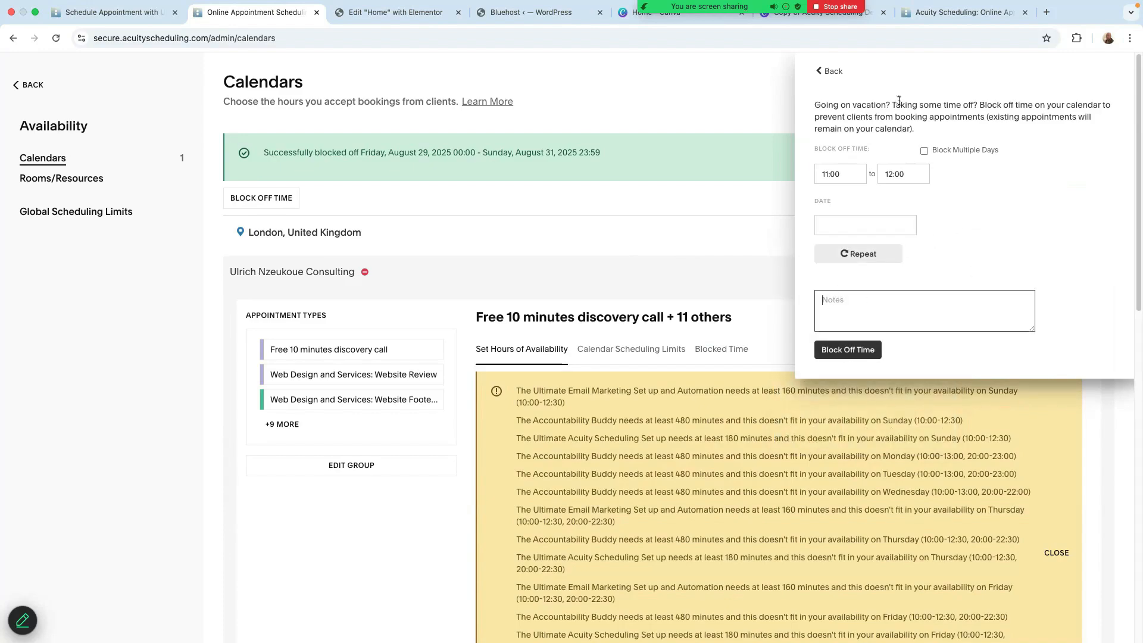
On the public scheduling page, discard the pending Ultimate Business Sesh booking and check Website Footer Design availability for August 29 to 31, 2025.
{"action": "left_click", "coordinate": [956, 14]}
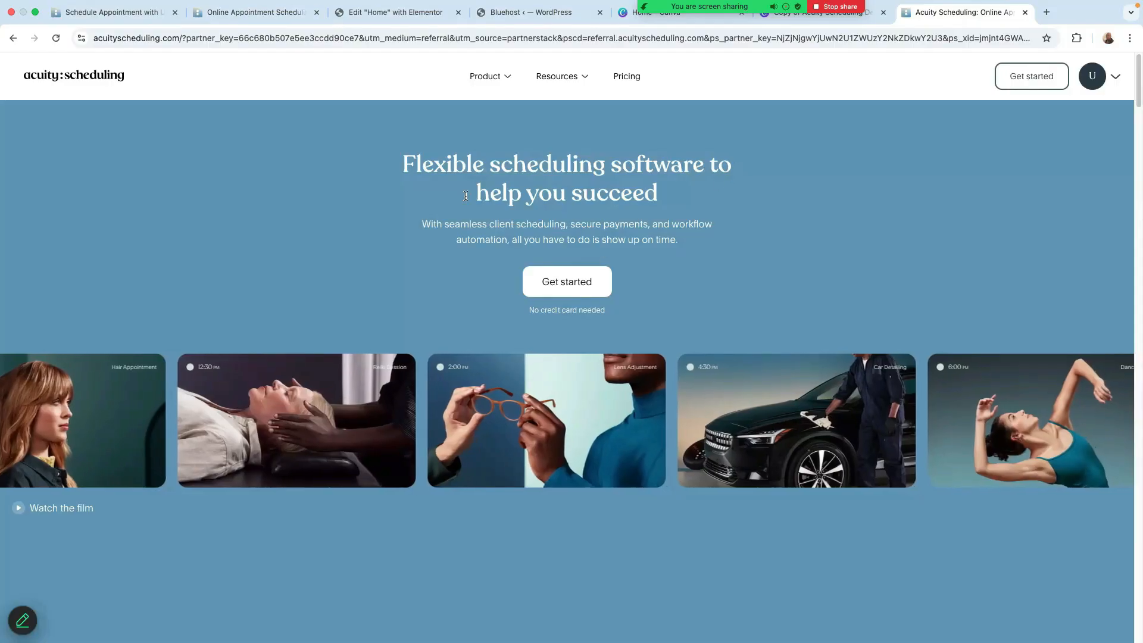
{"action": "left_click", "coordinate": [392, 16]}
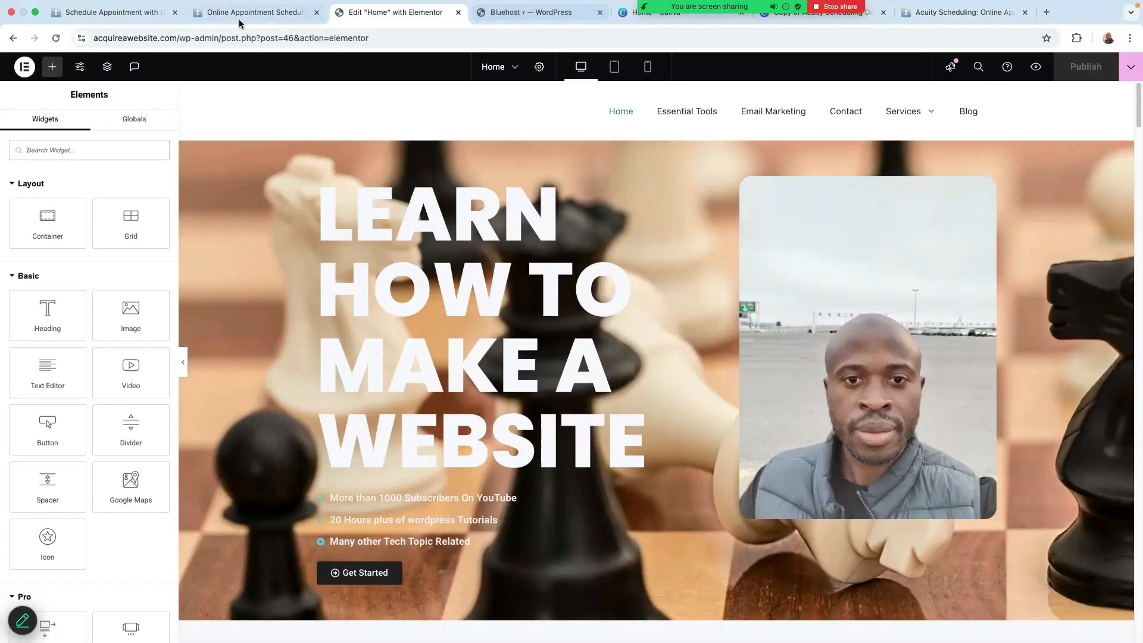
{"action": "left_click", "coordinate": [238, 17]}
{"action": "left_click", "coordinate": [95, 12]}
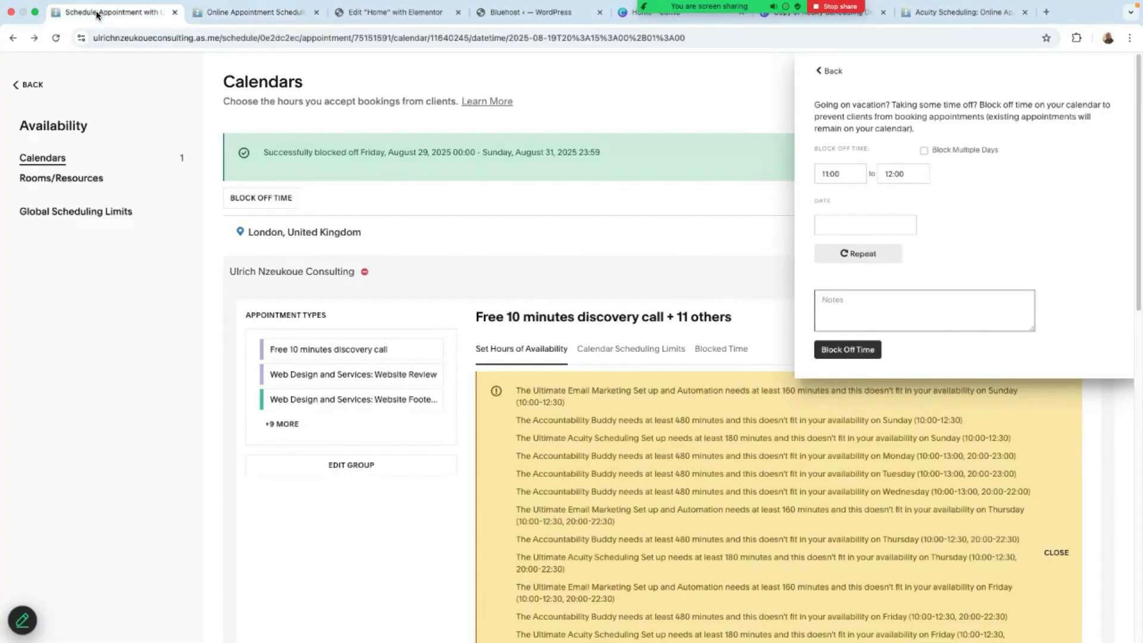
{"action": "scroll", "coordinate": [566, 303], "scroll_direction": "down", "scroll_amount": 15}
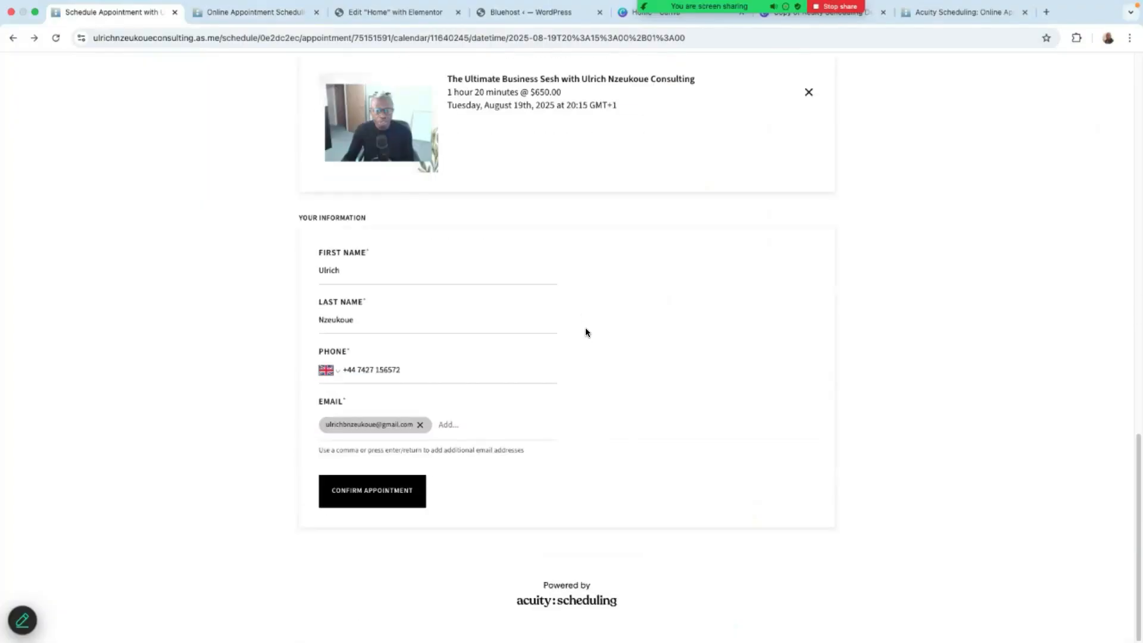
{"action": "left_click", "coordinate": [807, 93]}
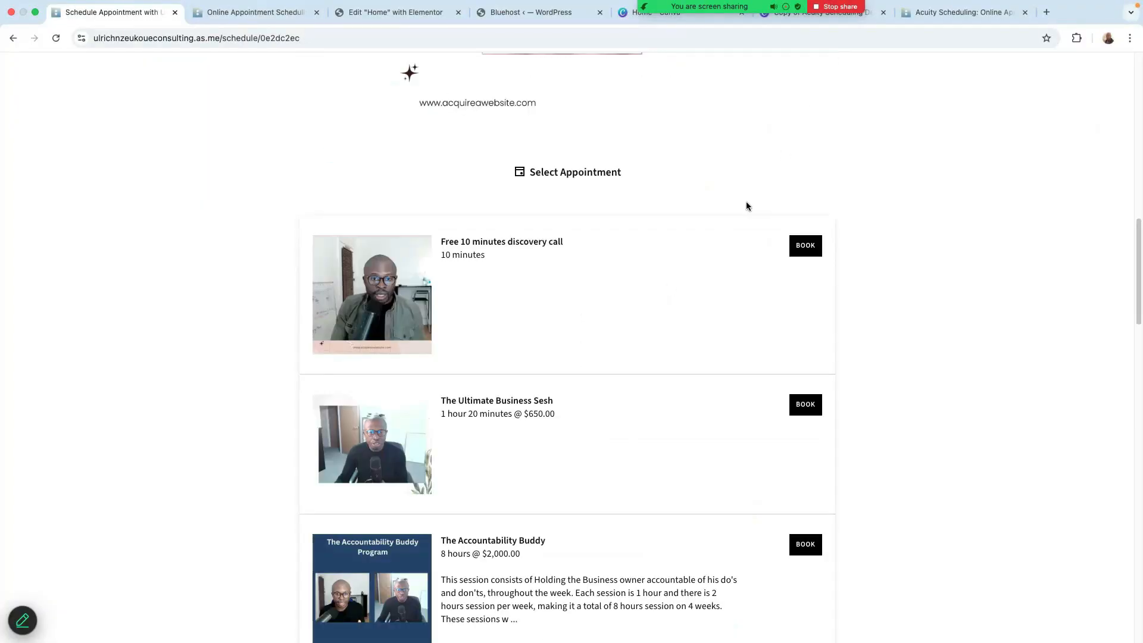
{"action": "scroll", "coordinate": [621, 324], "scroll_direction": "down", "scroll_amount": 15}
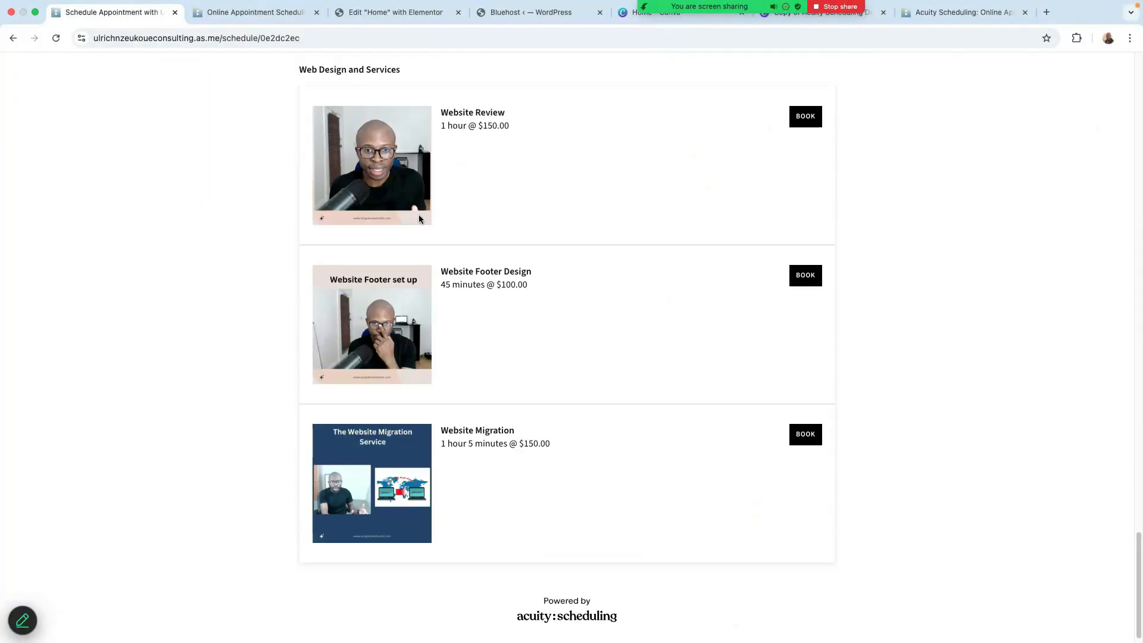
{"action": "left_click", "coordinate": [806, 277]}
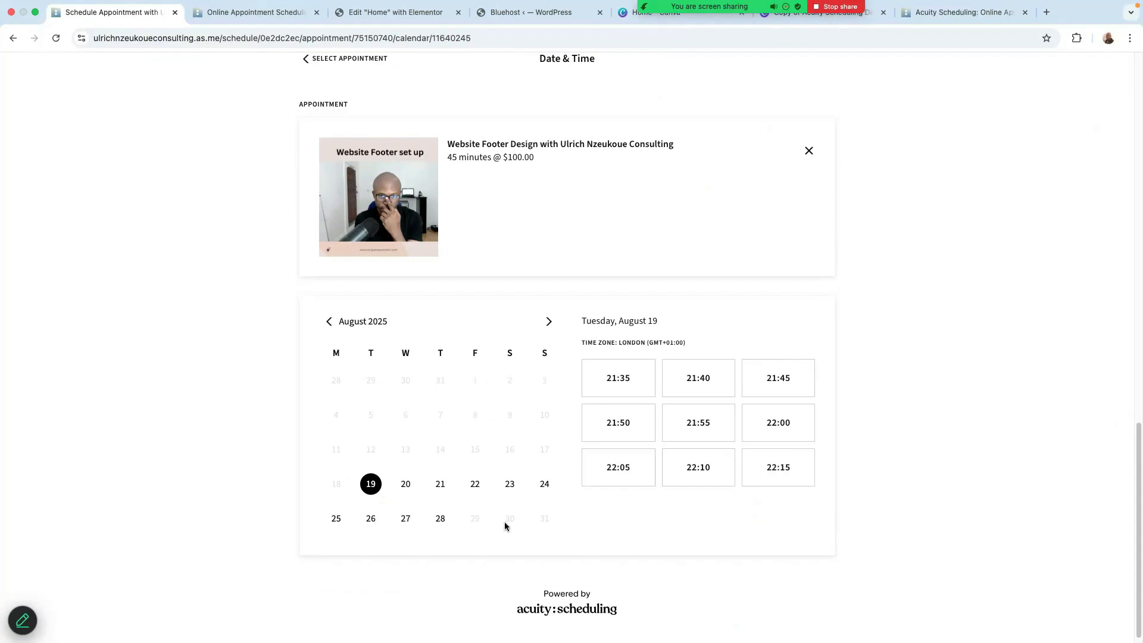
{"action": "key", "text": "ctrl+Tab"}
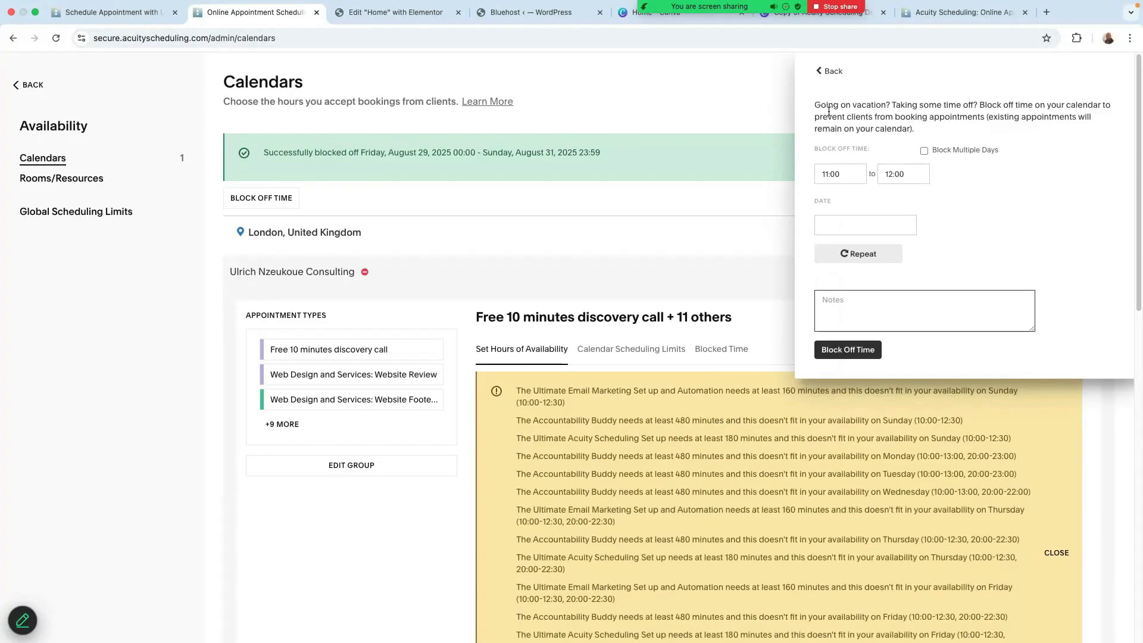
{"action": "left_click", "coordinate": [819, 72]}
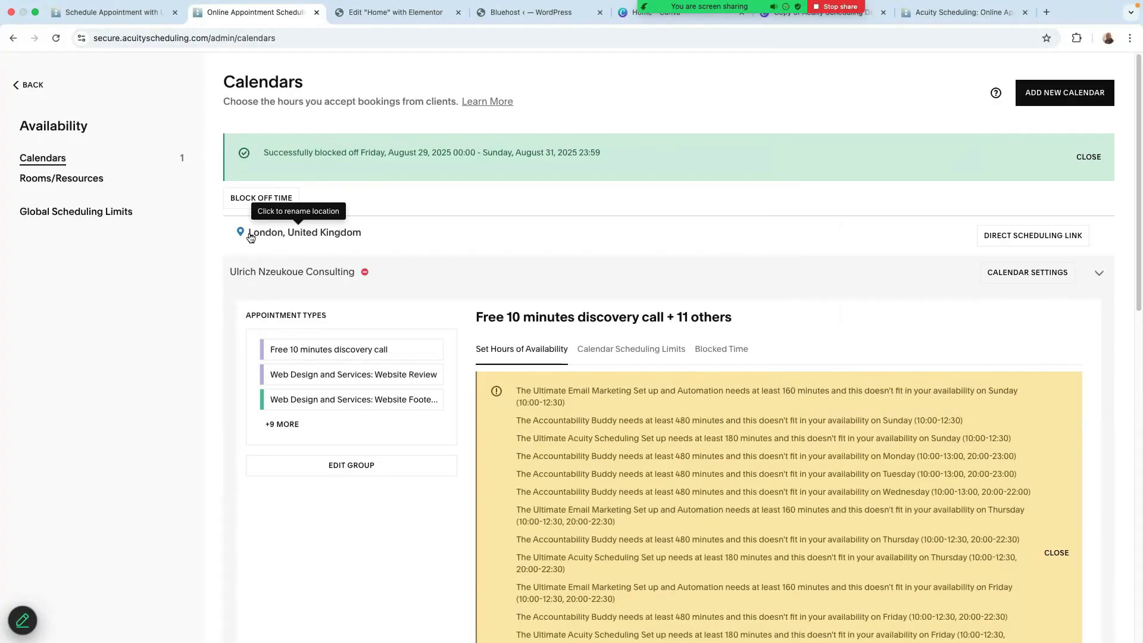
{"action": "left_click", "coordinate": [250, 233]}
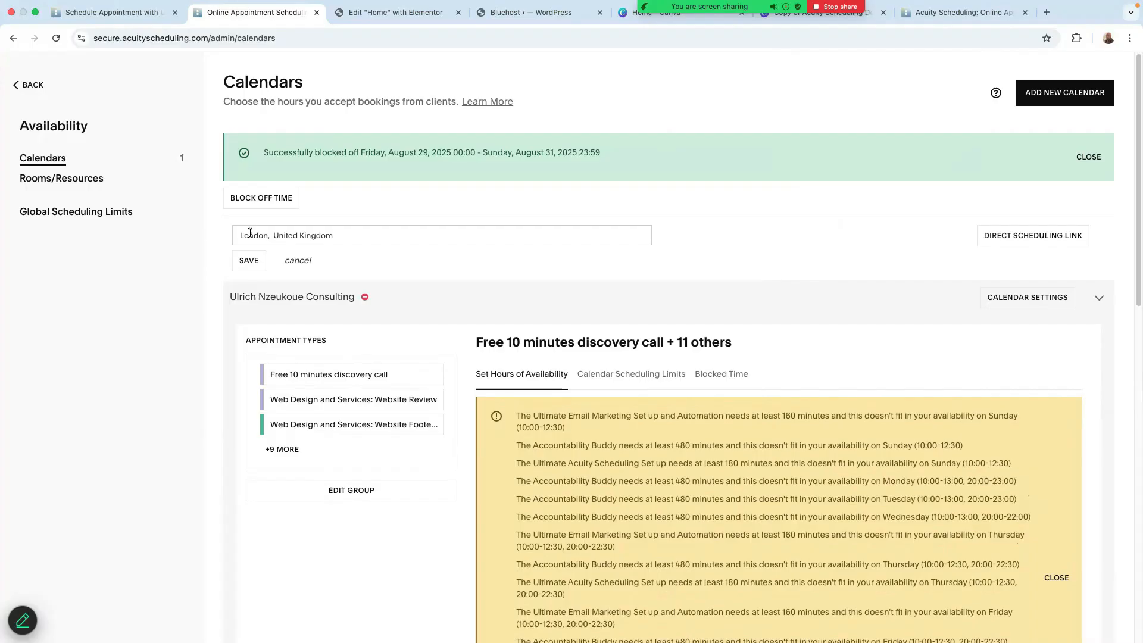
{"action": "left_click", "coordinate": [344, 237]}
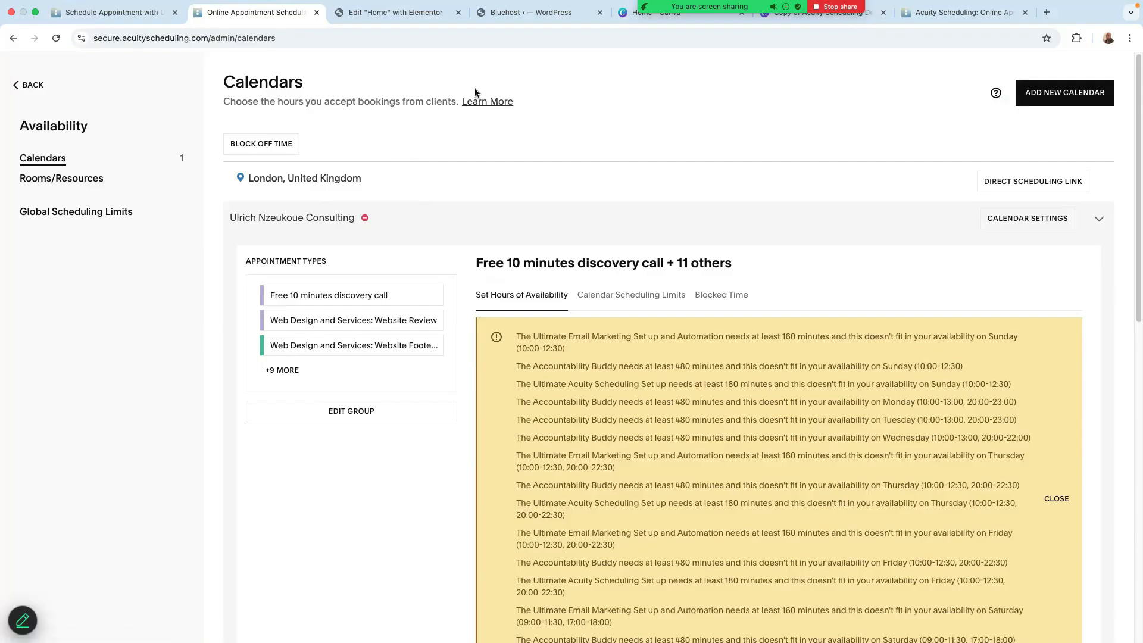
{"action": "scroll", "coordinate": [366, 355], "scroll_direction": "down", "scroll_amount": 3}
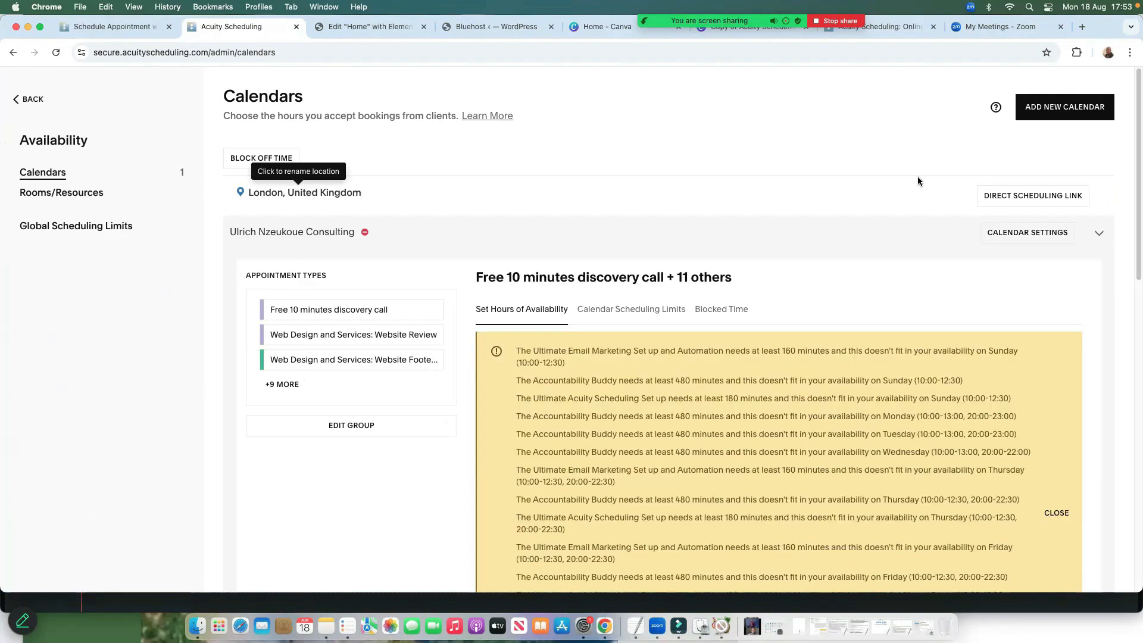
Replace the calendar's location with the copied Zoom meeting link, including its embedded passcode, and save it.
{"action": "left_click", "coordinate": [310, 193]}
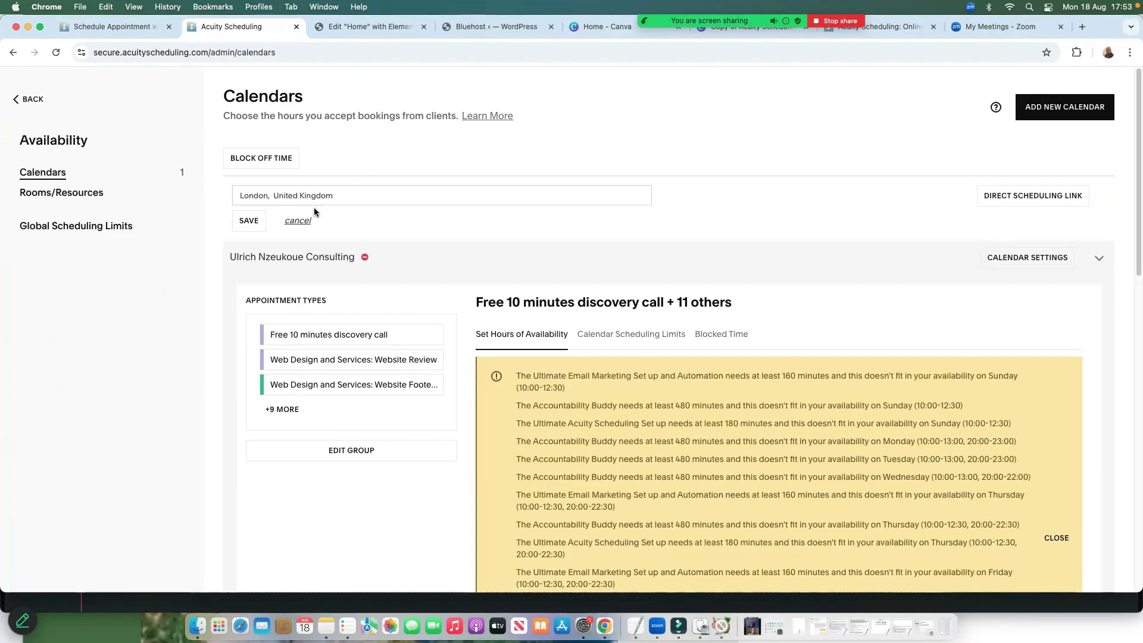
{"action": "left_click_drag", "start_coordinate": [334, 196], "coordinate": [187, 190]}
{"action": "key", "text": "BackSpace"}
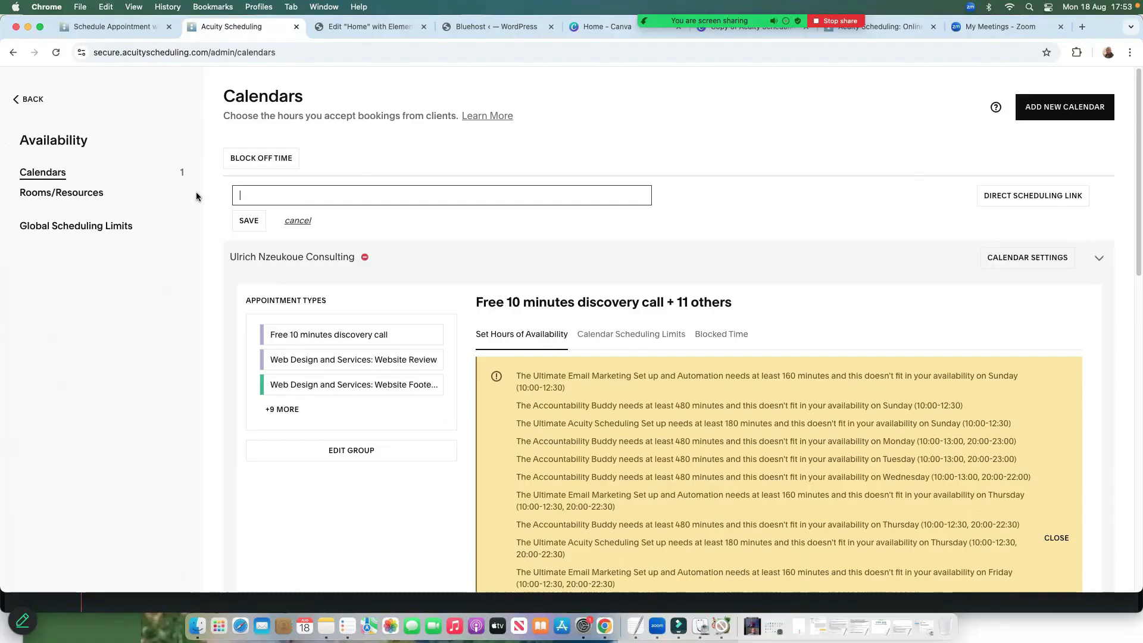
{"action": "right_click", "coordinate": [261, 193]}
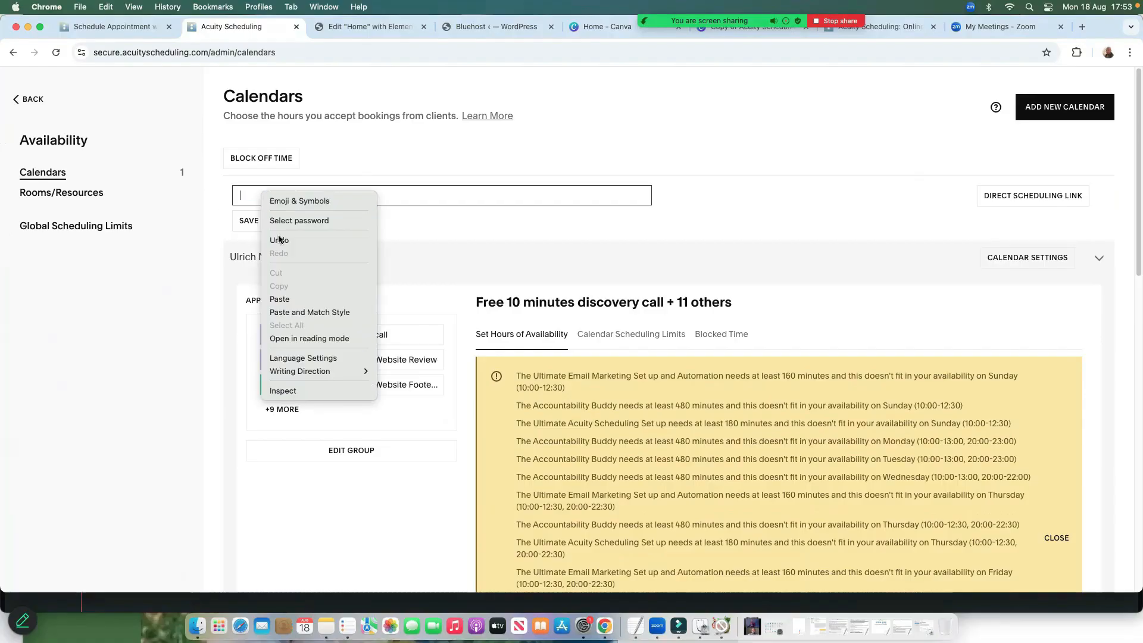
{"action": "left_click", "coordinate": [279, 298]}
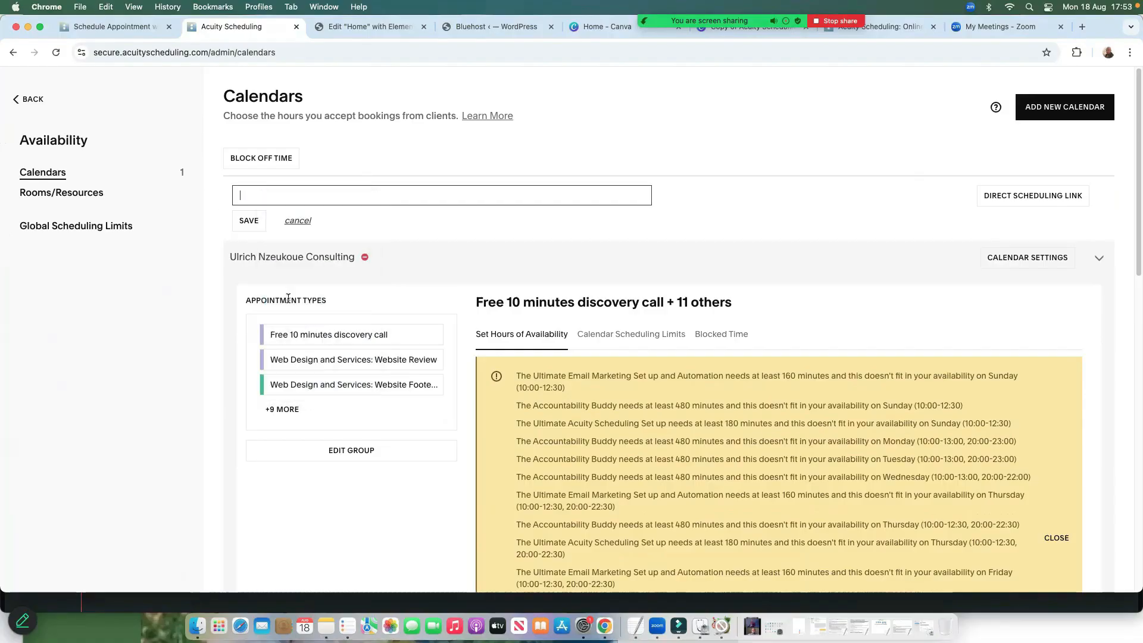
{"action": "left_click", "coordinate": [248, 220]}
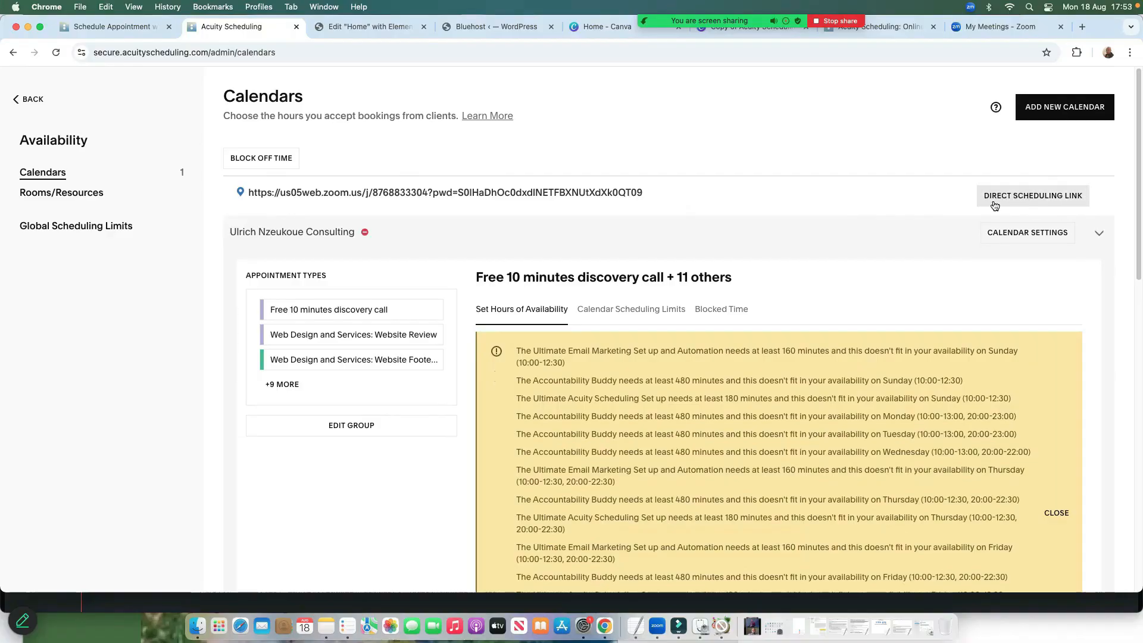
Review the location's direct scheduling link and its Embed Scheduler, Booking Button and Booking Bar codes, and close the link dialog.
{"action": "left_click", "coordinate": [1019, 201]}
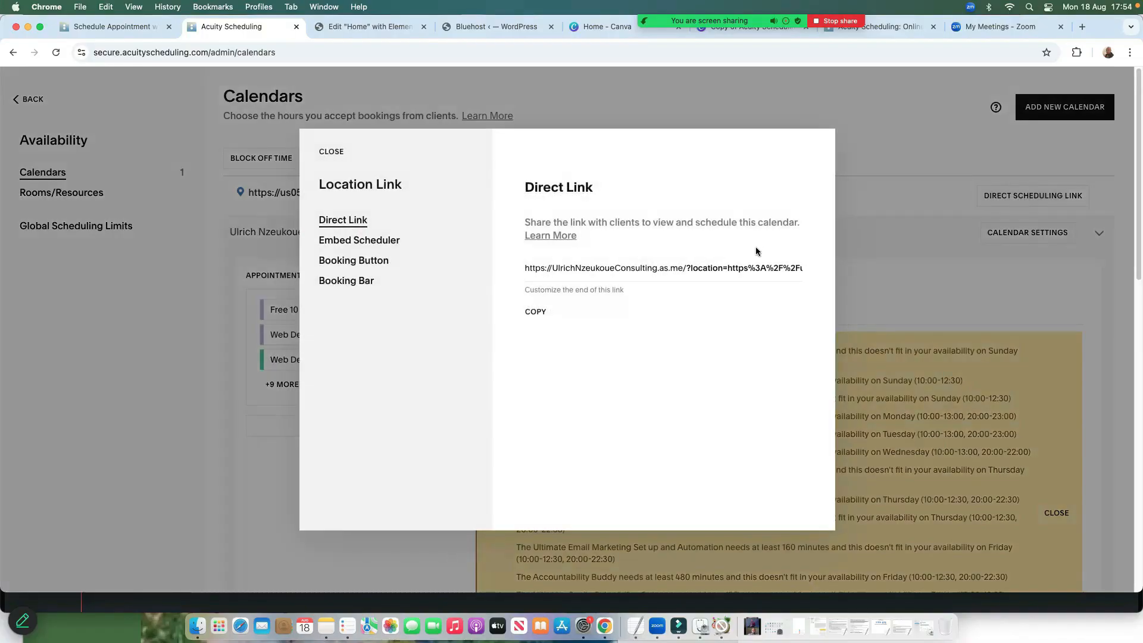
{"action": "left_click", "coordinate": [705, 268]}
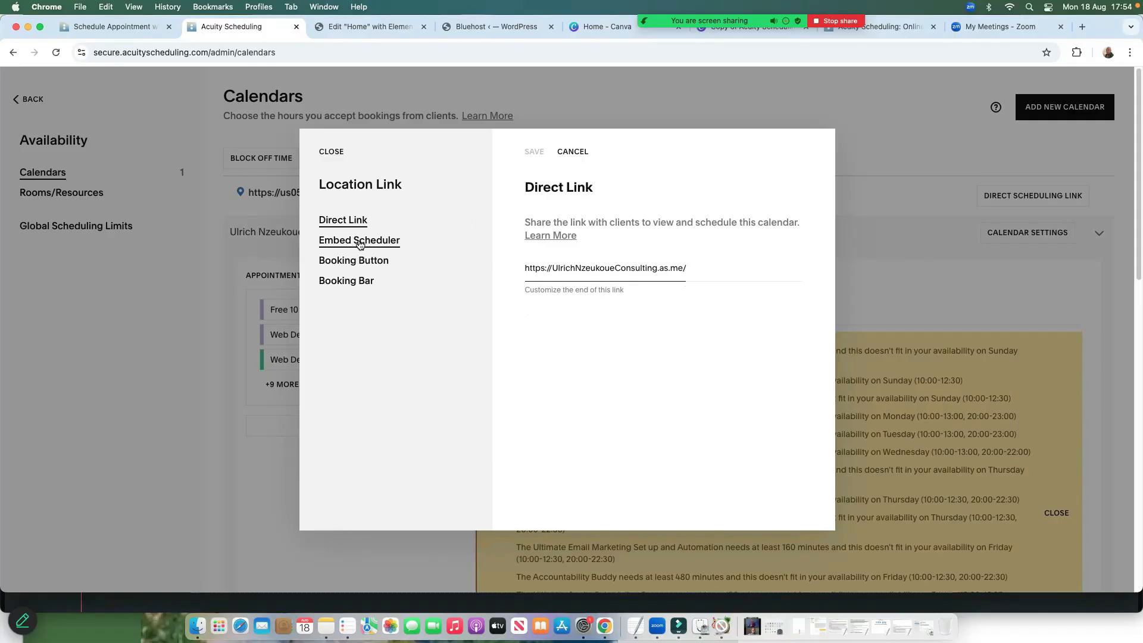
{"action": "left_click", "coordinate": [360, 244]}
{"action": "left_click", "coordinate": [603, 360]}
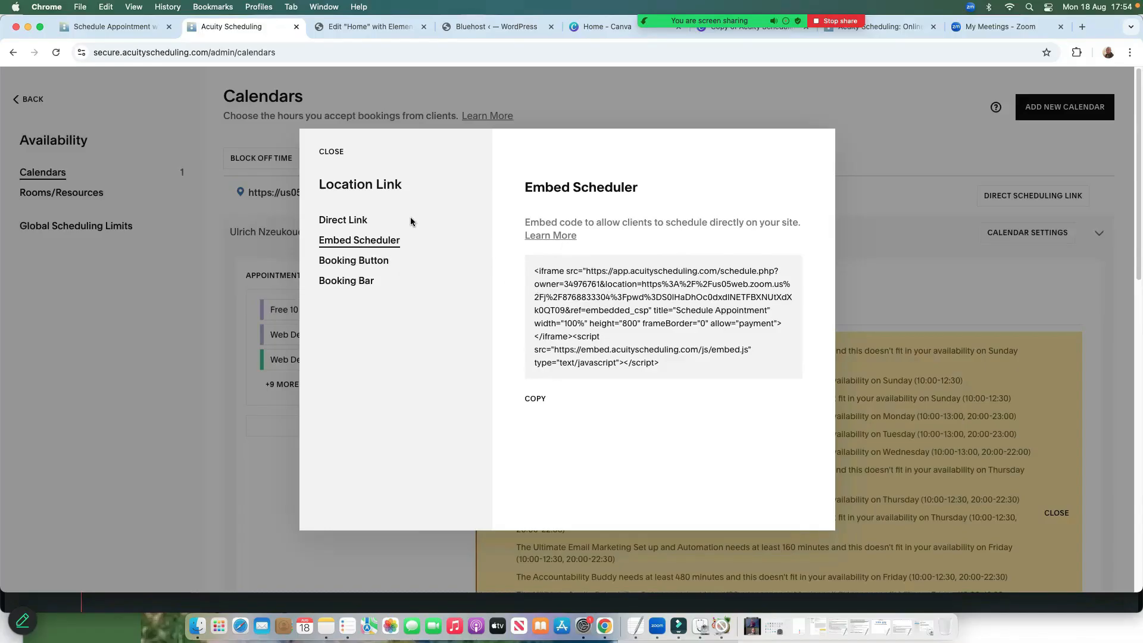
{"action": "left_click", "coordinate": [354, 263]}
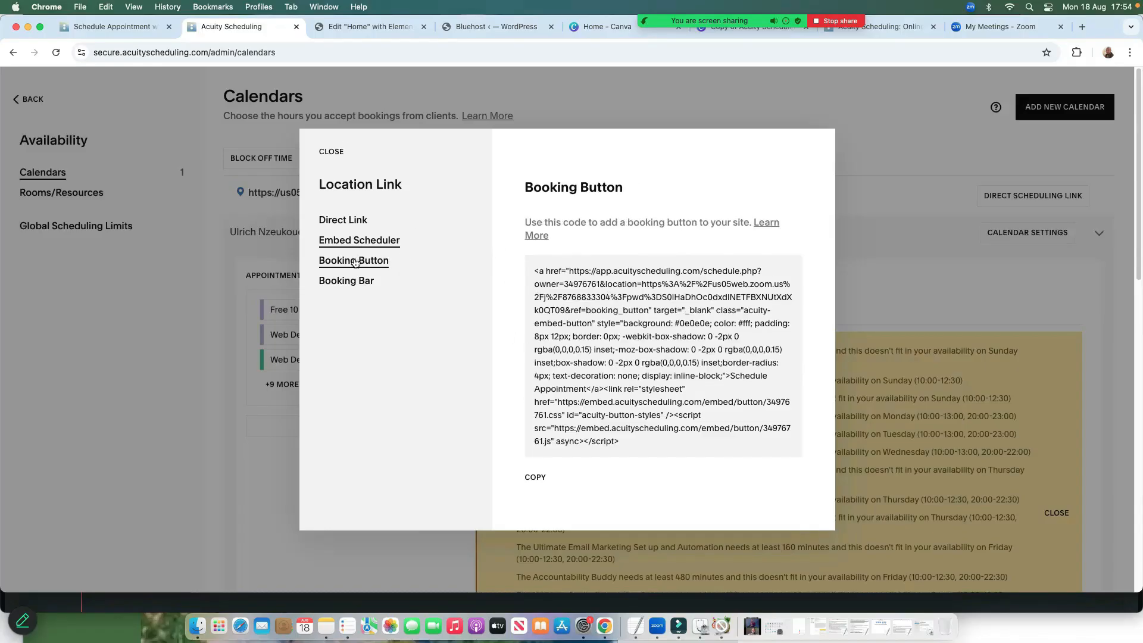
{"action": "left_click", "coordinate": [352, 290]}
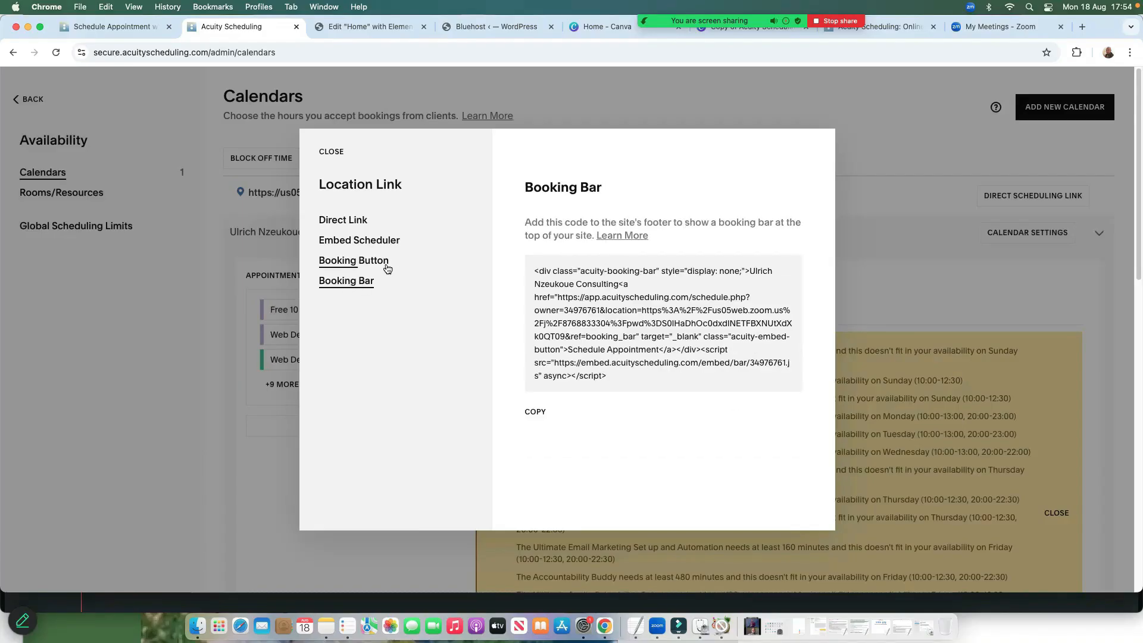
{"action": "left_click", "coordinate": [366, 263]}
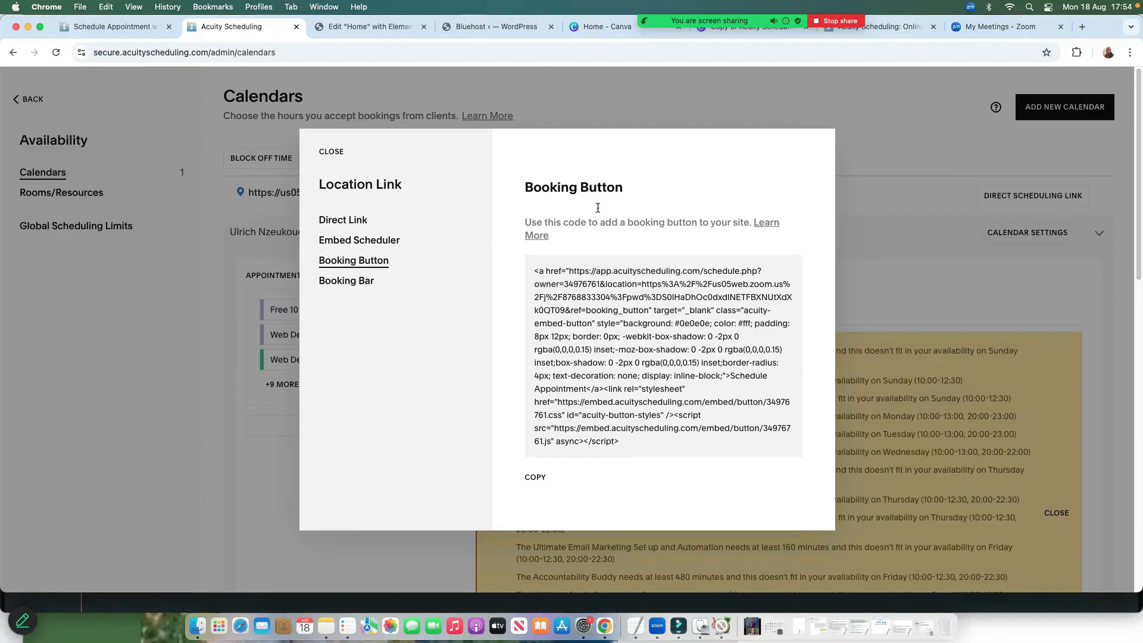
{"action": "left_click", "coordinate": [332, 154]}
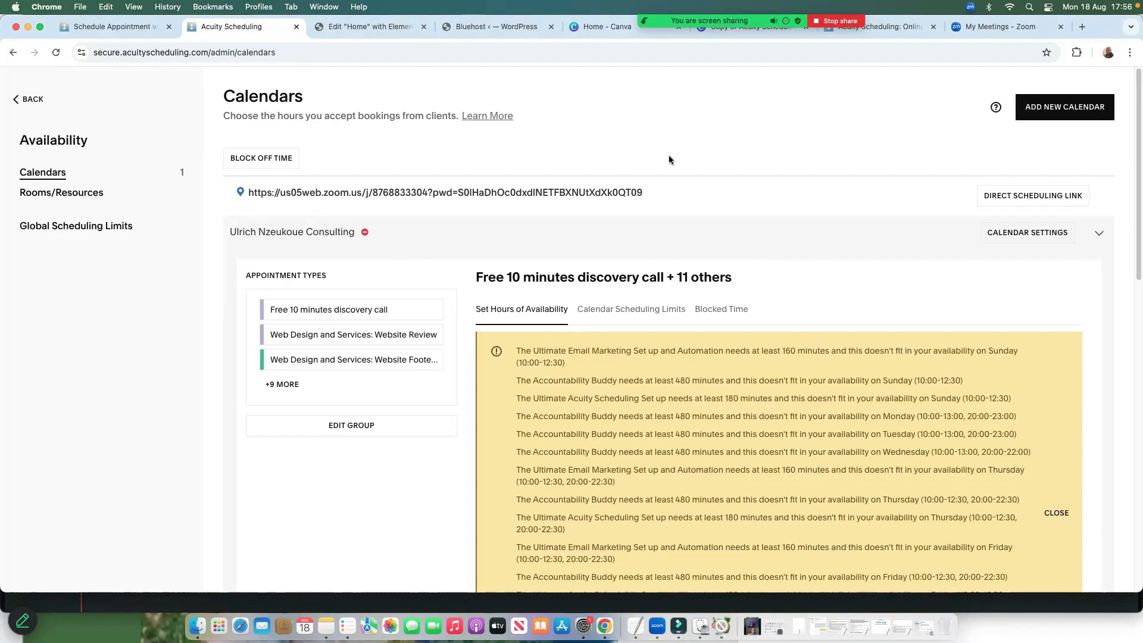
In the calendar's settings, add the description "You are welcome" and shorten the Zoom location link by removing its passcode.
{"action": "left_click", "coordinate": [1019, 236]}
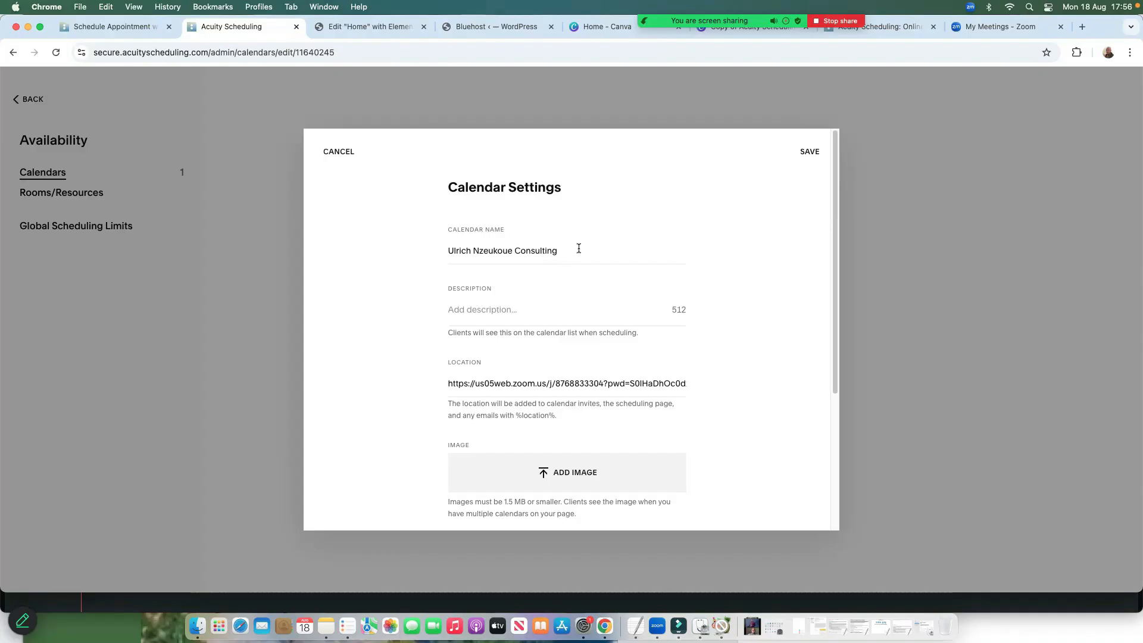
{"action": "left_click", "coordinate": [482, 314]}
{"action": "type", "text": "You are"}
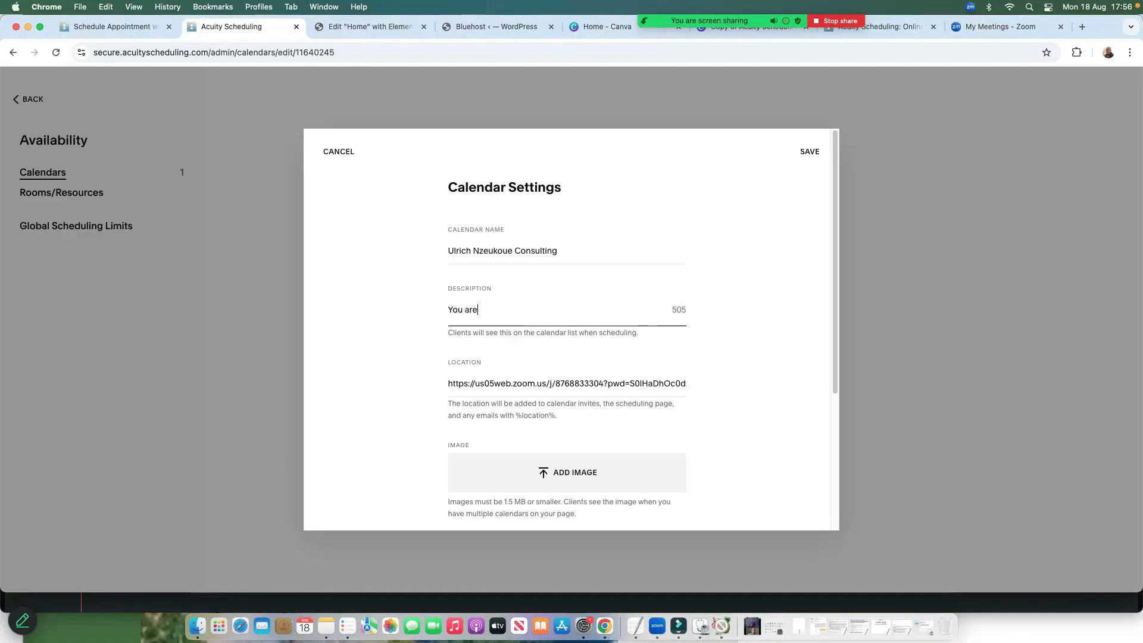
{"action": "type", "text": " welcome"}
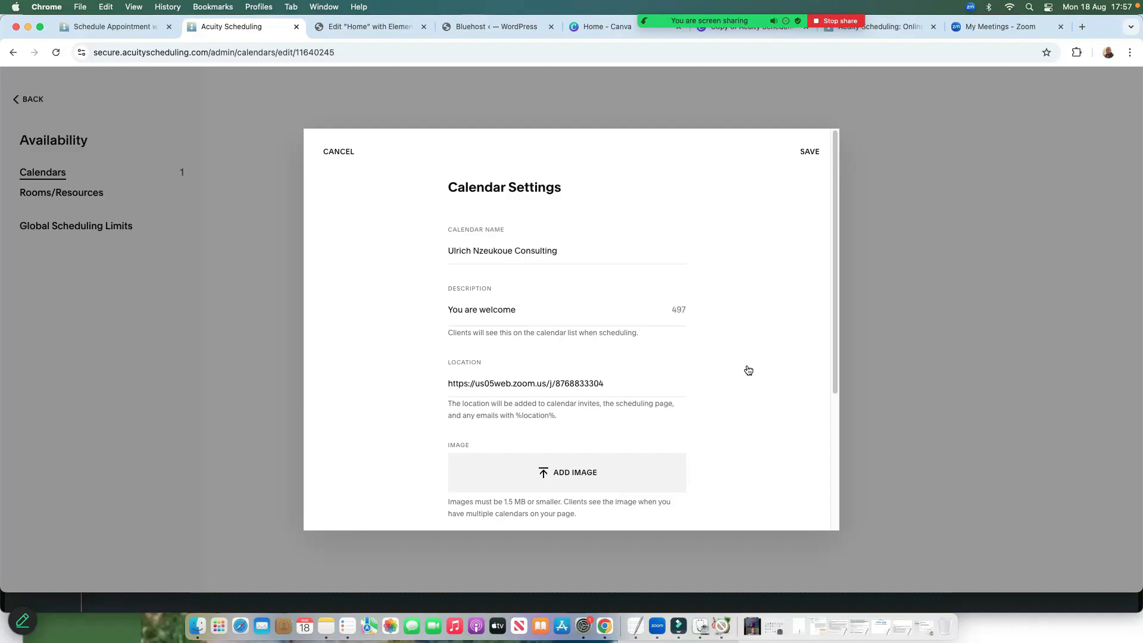
Check the calendar's email notification and reply-to fields, end the description with a period, and save the calendar settings.
{"action": "scroll", "coordinate": [749, 372], "scroll_direction": "down", "scroll_amount": 5}
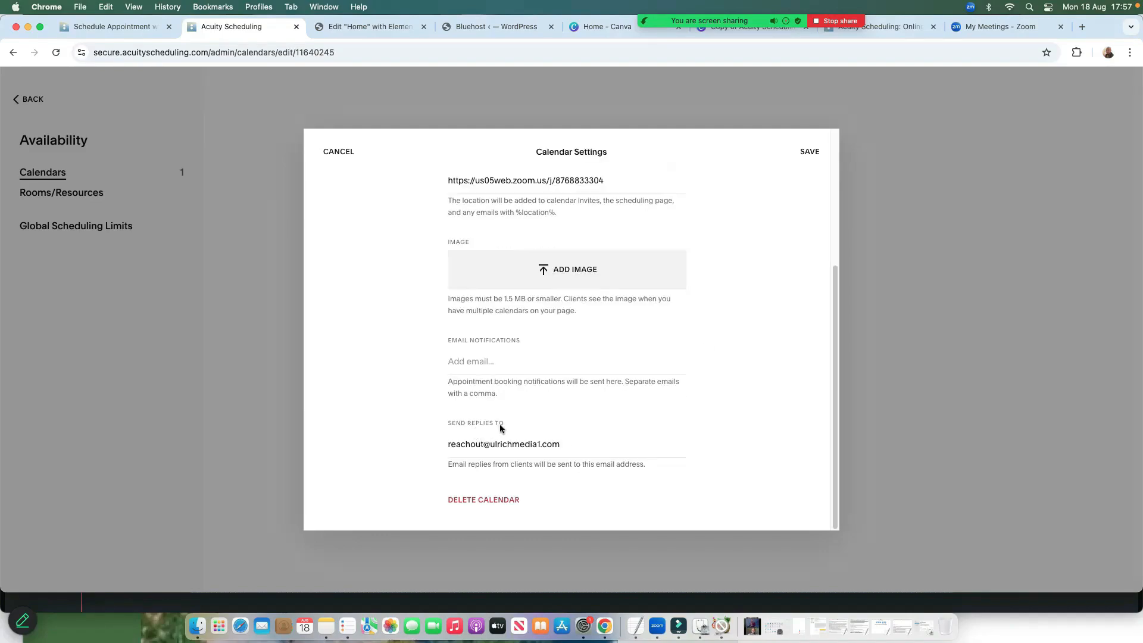
{"action": "left_click", "coordinate": [564, 444]}
{"action": "left_click", "coordinate": [473, 364]}
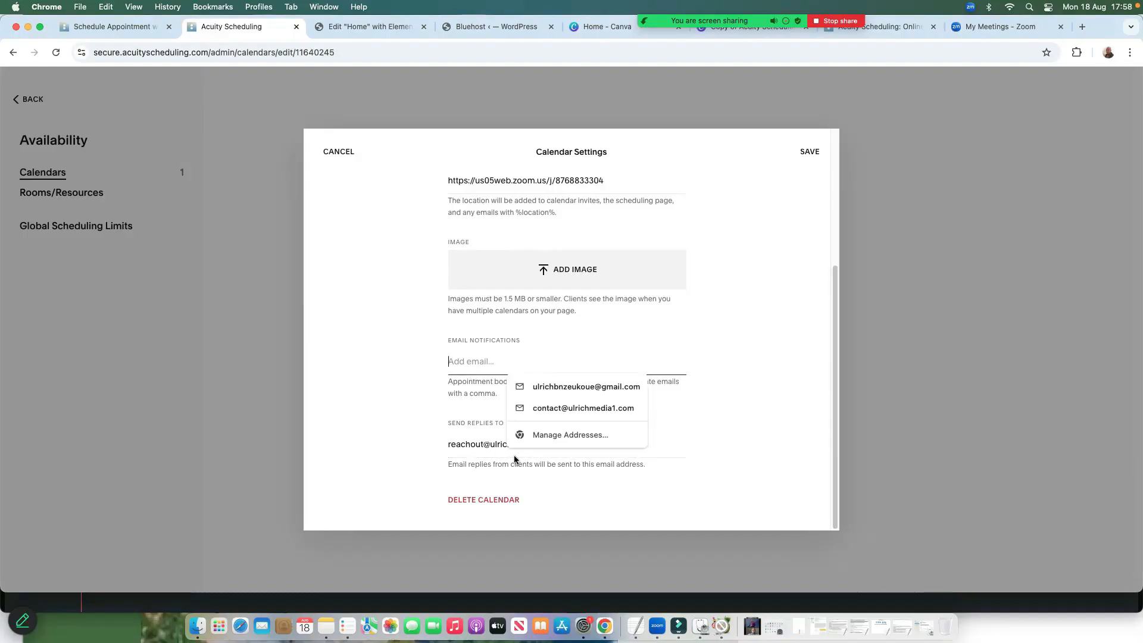
{"action": "left_click", "coordinate": [729, 463]}
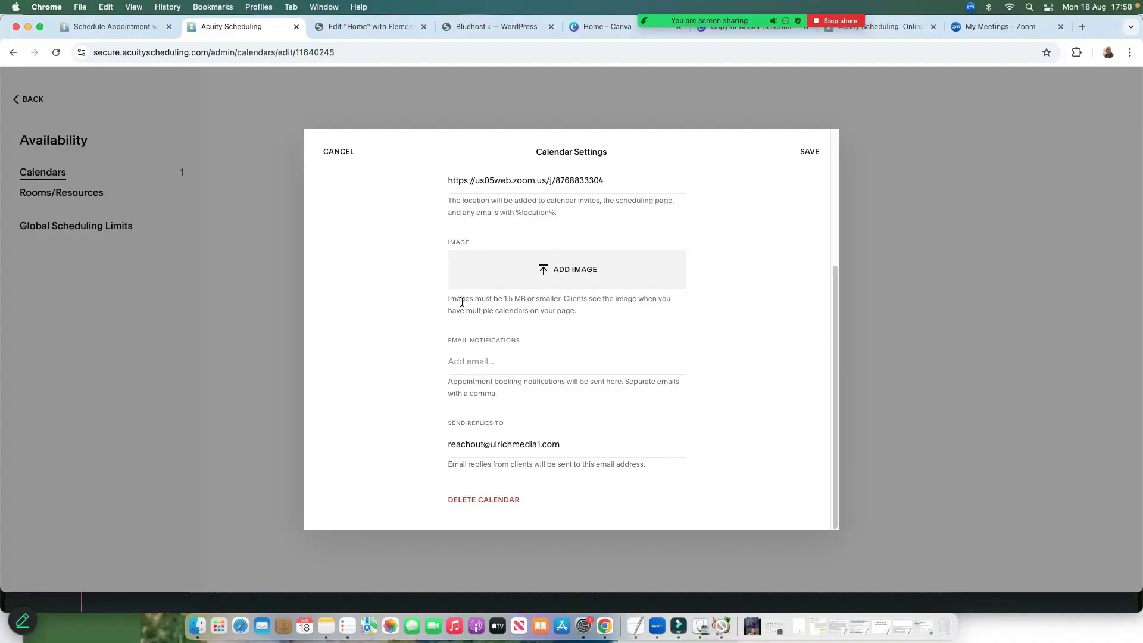
{"action": "scroll", "coordinate": [462, 301], "scroll_direction": "up", "scroll_amount": 5}
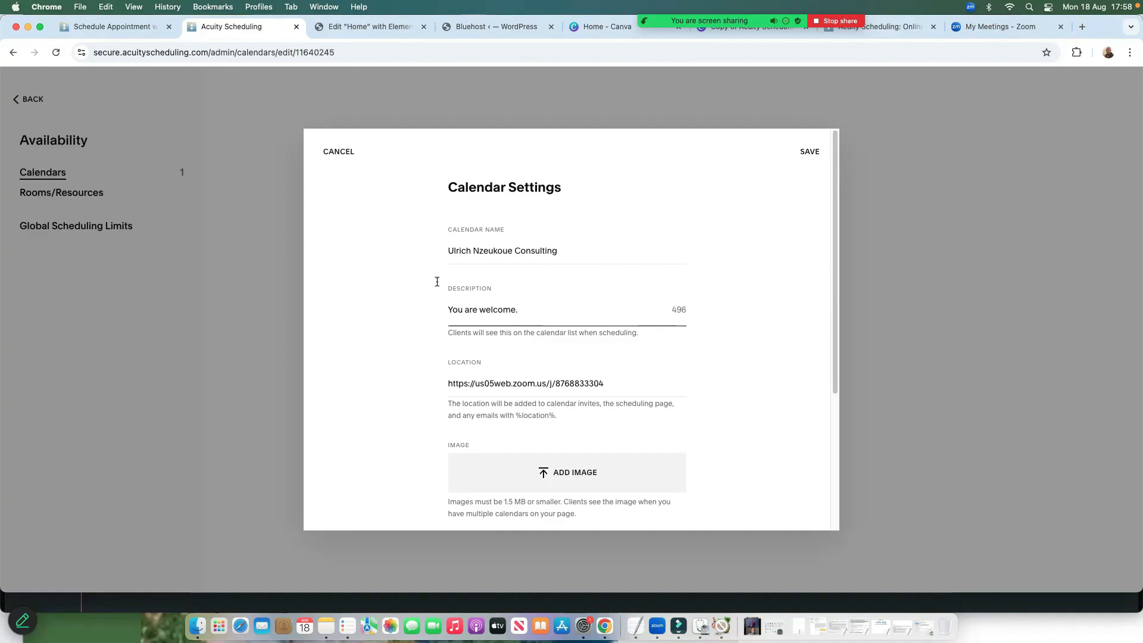
{"action": "left_click", "coordinate": [811, 153]}
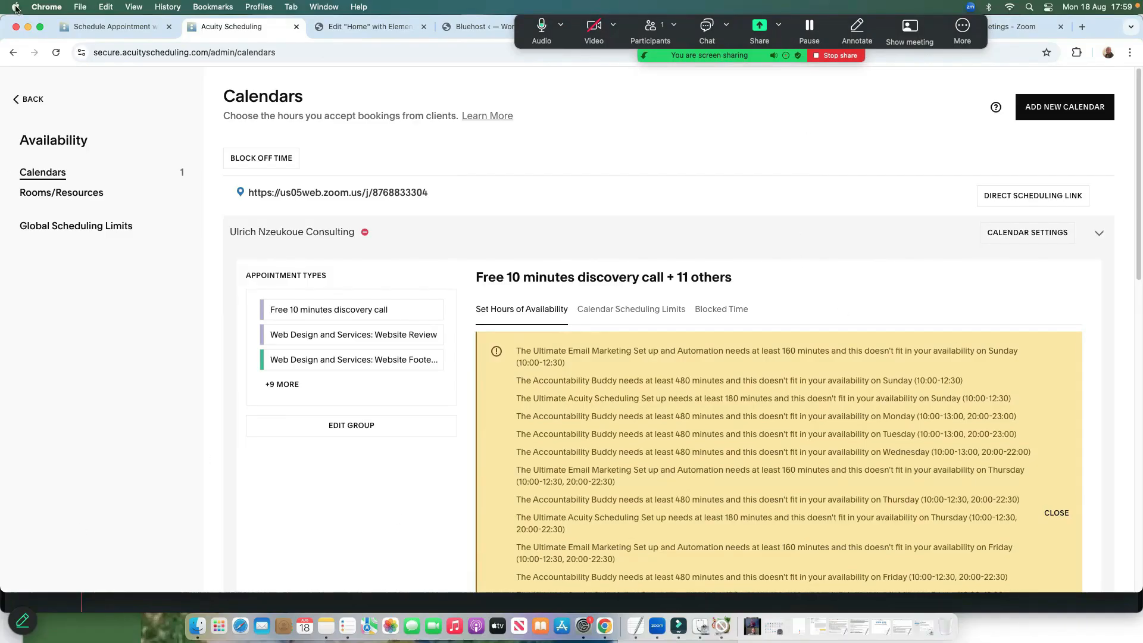
Look over the existing appointment types and start a new service type named "Business Strategic Call".
{"action": "left_click", "coordinate": [25, 102]}
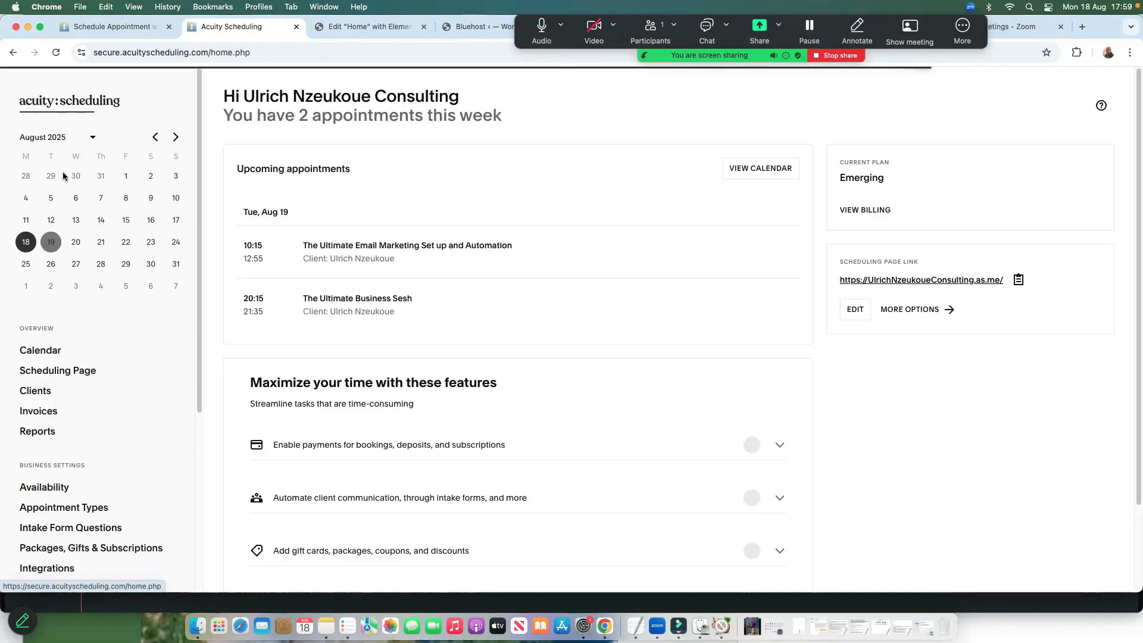
{"action": "scroll", "coordinate": [107, 500], "scroll_direction": "down", "scroll_amount": 3}
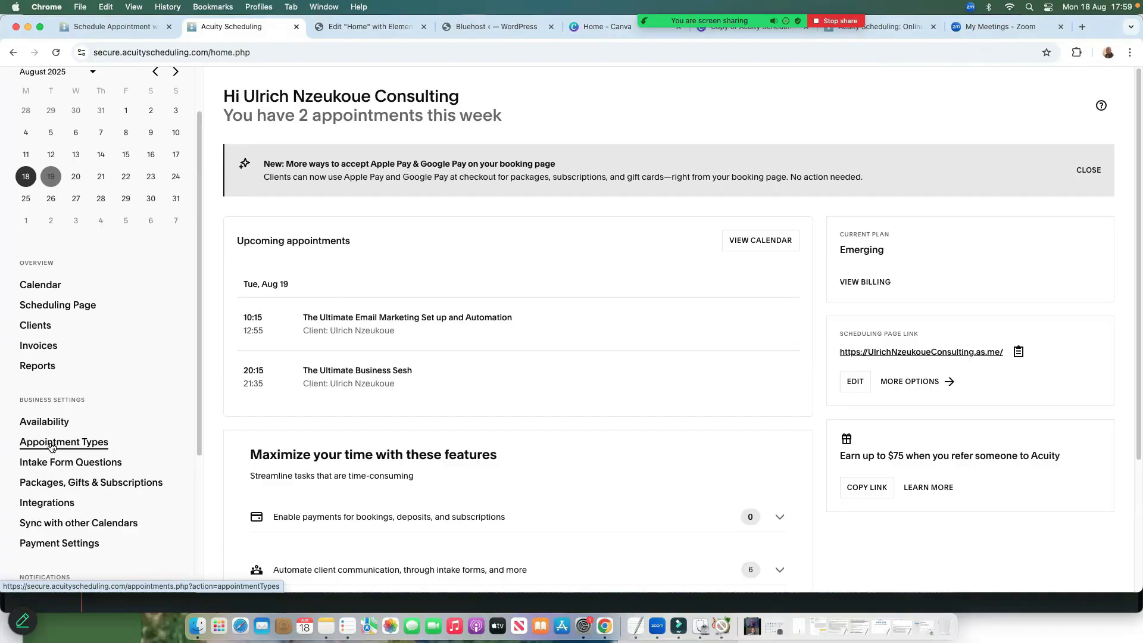
{"action": "left_click", "coordinate": [51, 447]}
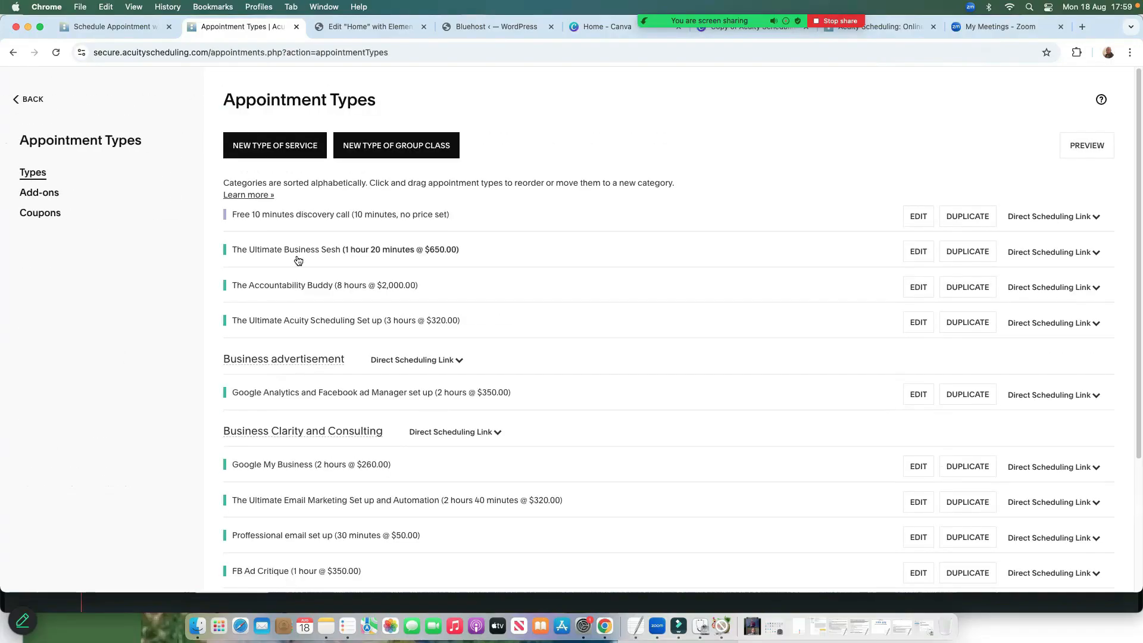
{"action": "scroll", "coordinate": [489, 418], "scroll_direction": "down", "scroll_amount": 5}
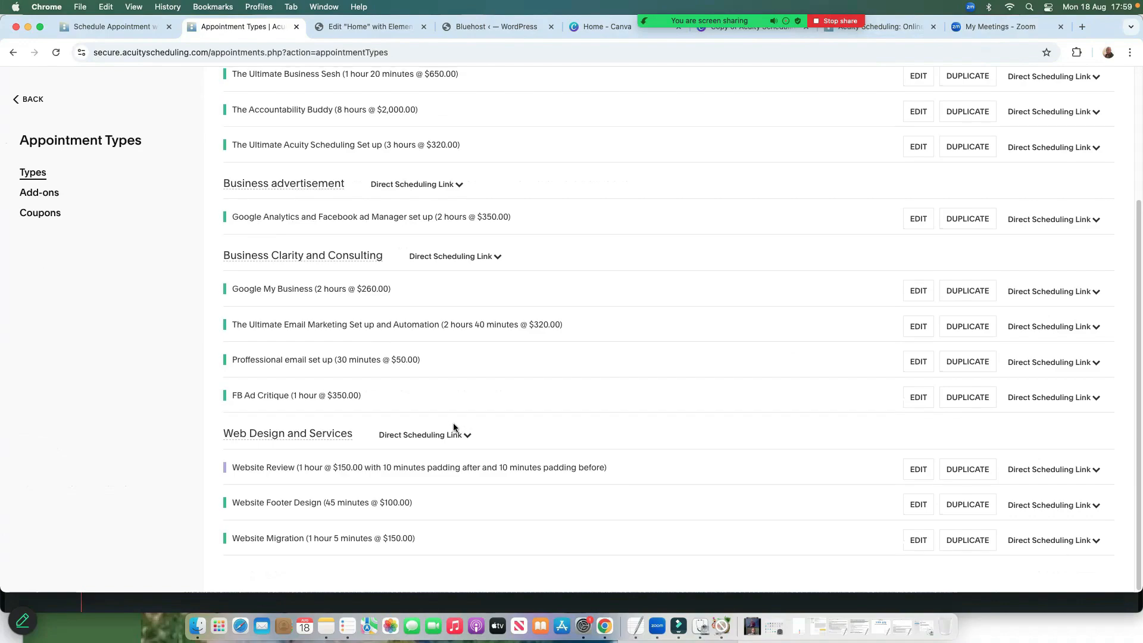
{"action": "scroll", "coordinate": [452, 427], "scroll_direction": "up", "scroll_amount": 5}
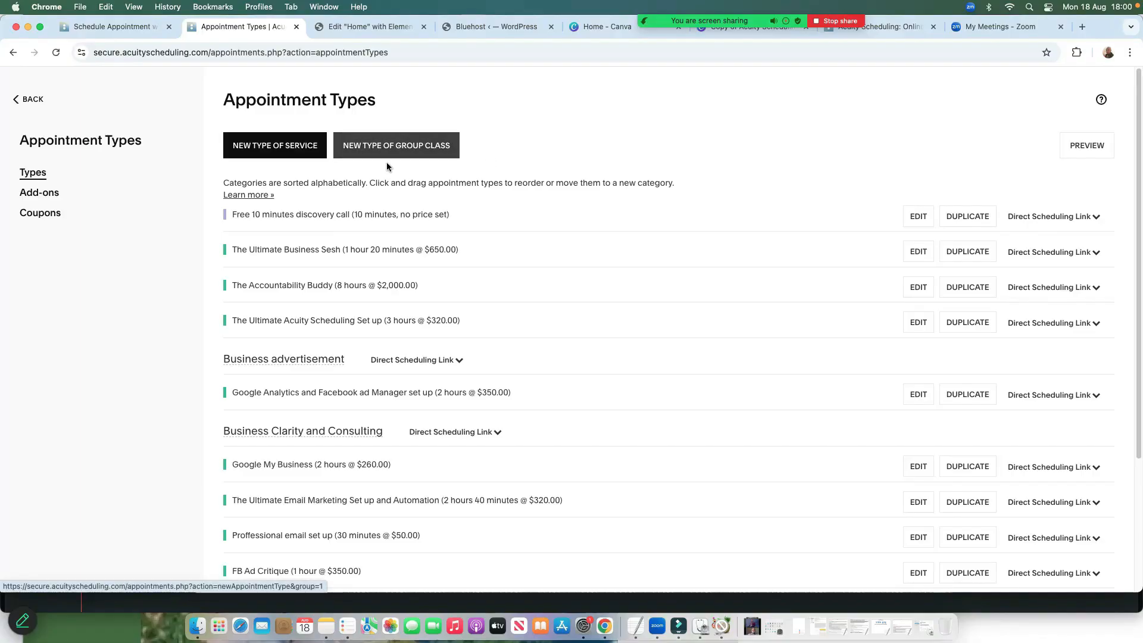
{"action": "left_click", "coordinate": [268, 149]}
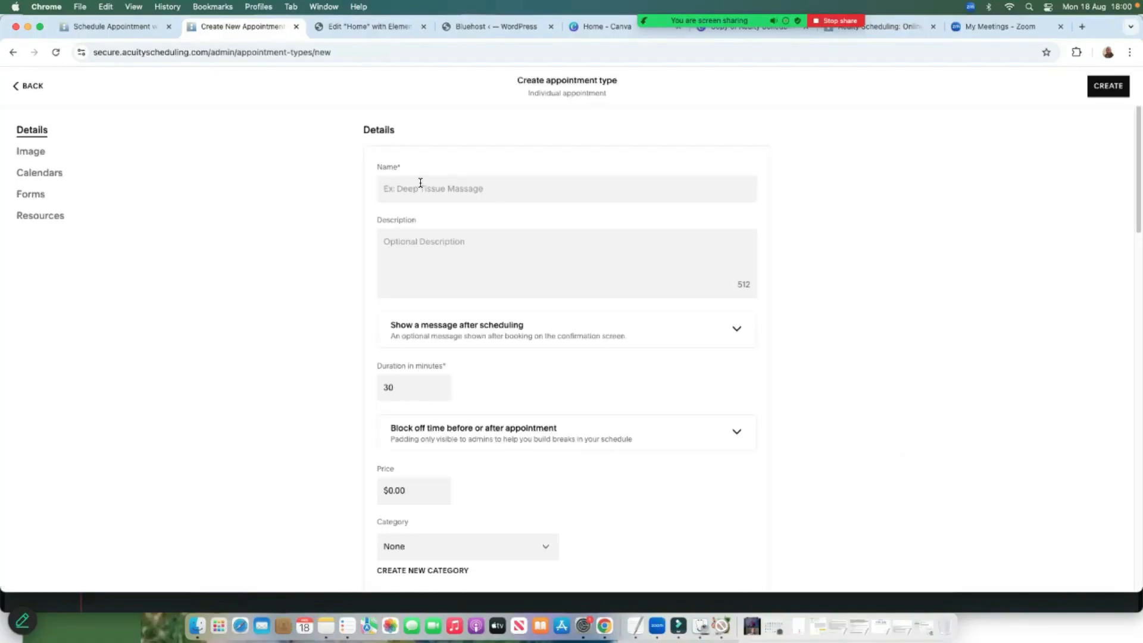
{"action": "left_click", "coordinate": [420, 183]}
{"action": "type", "text": "Business Strategic Call"}
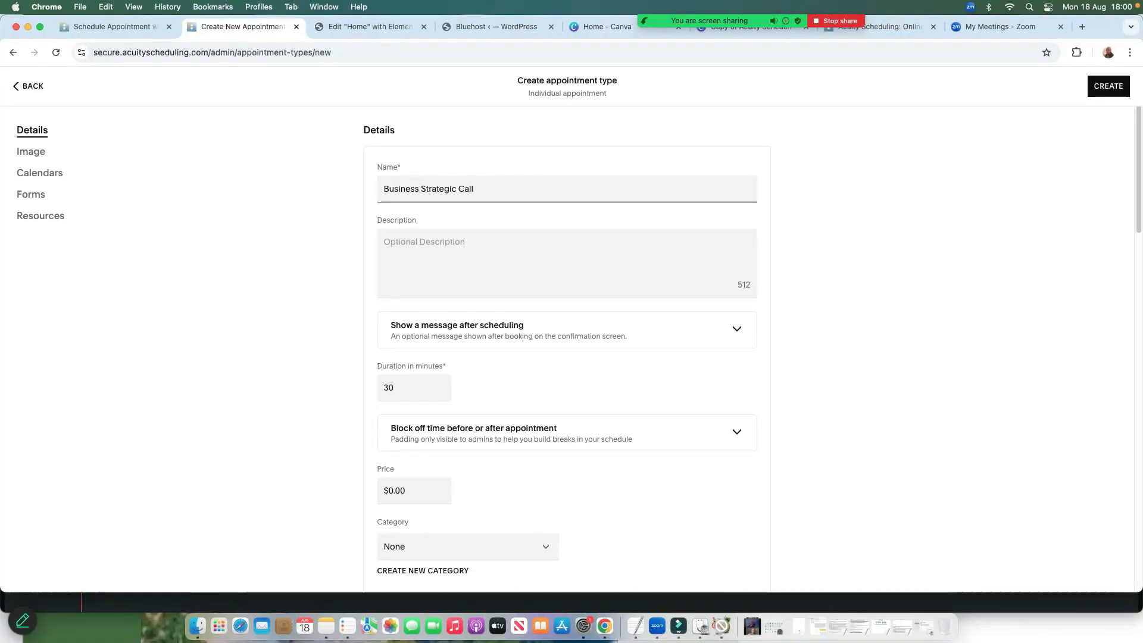
Paste the copied email marketing paragraph, starting "Do You know we are sitting on rented platform", into both the after-scheduling message and the description.
{"action": "left_click", "coordinate": [468, 260]}
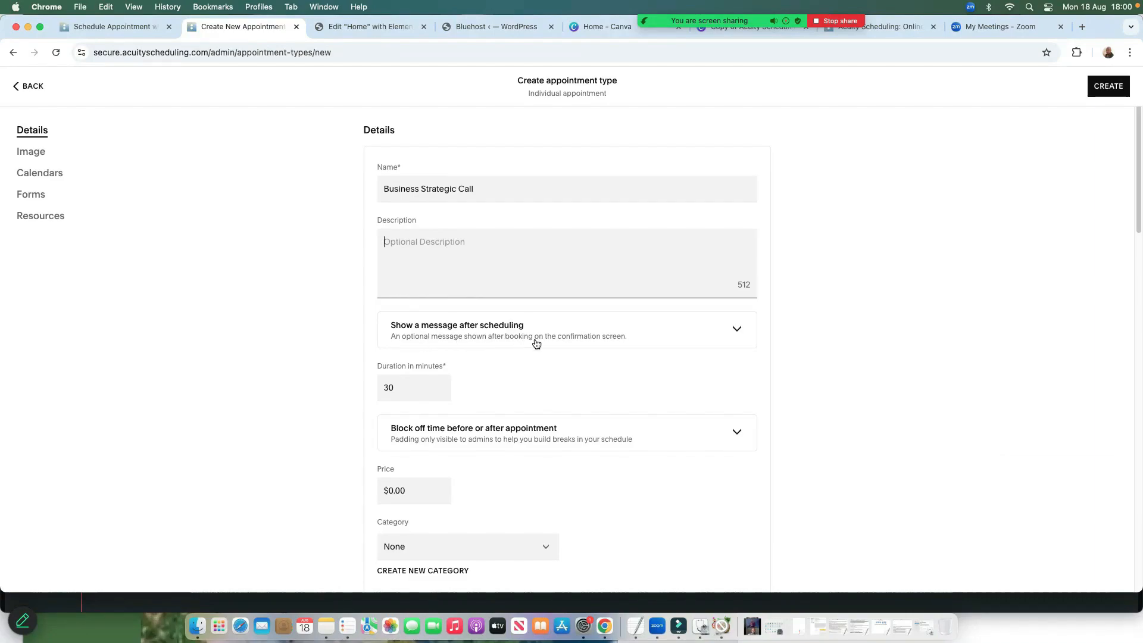
{"action": "left_click", "coordinate": [737, 332]}
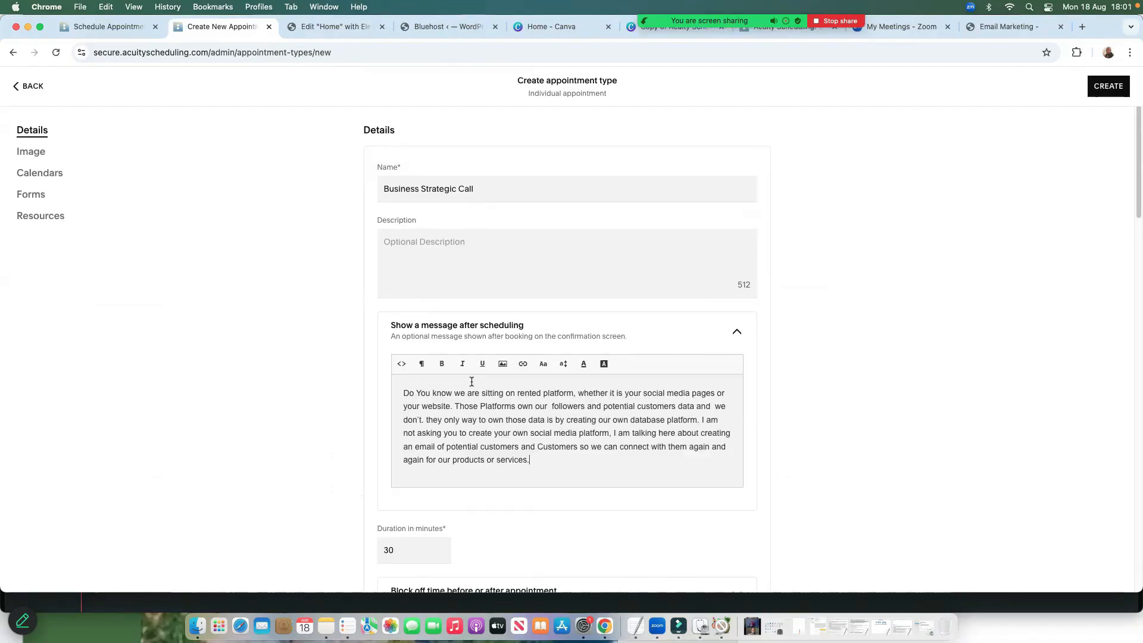
{"action": "left_click", "coordinate": [402, 246]}
{"action": "right_click", "coordinate": [404, 247]}
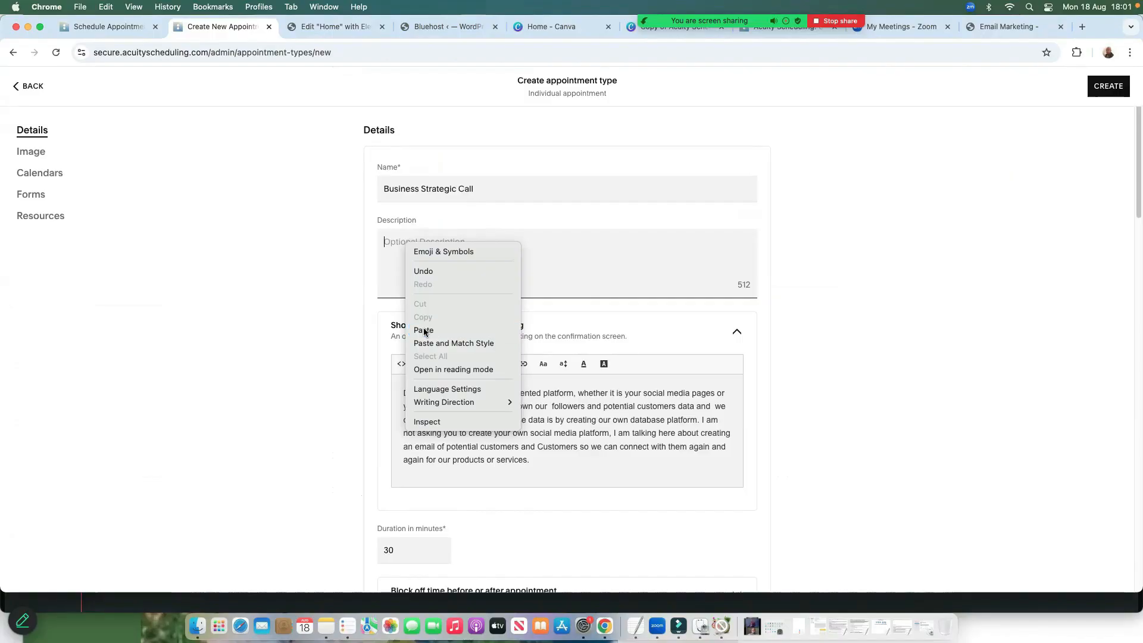
{"action": "left_click", "coordinate": [423, 330]}
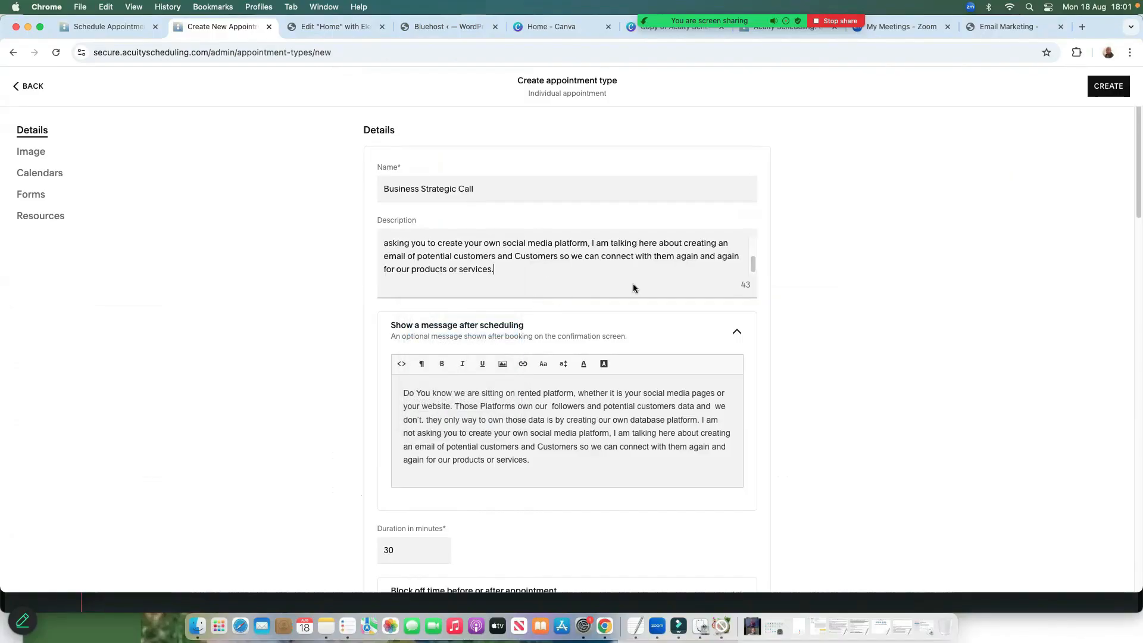
Set the appointment duration to 120 minutes and block off 60 minutes both before and after the appointment.
{"action": "scroll", "coordinate": [598, 394], "scroll_direction": "down", "scroll_amount": 5}
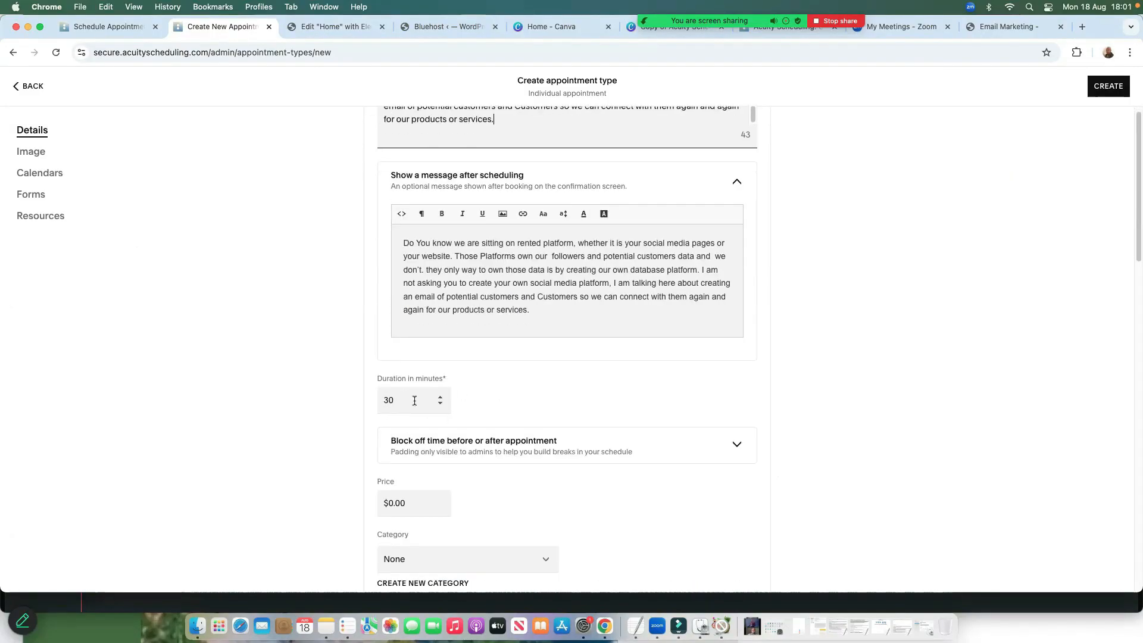
{"action": "left_click", "coordinate": [440, 397]}
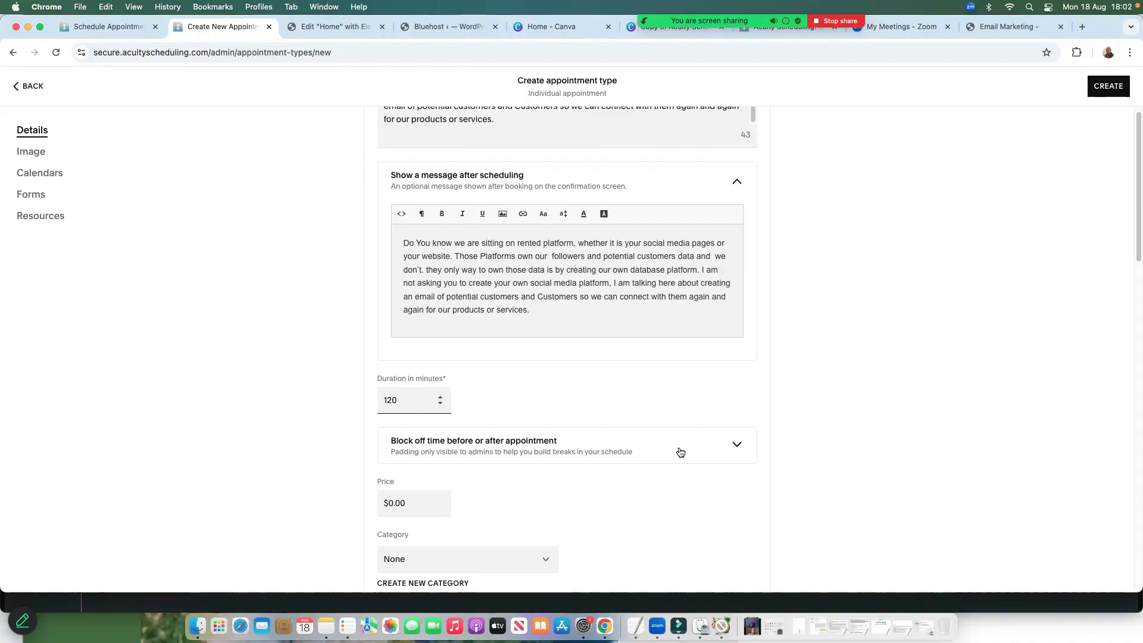
{"action": "left_click", "coordinate": [729, 445]}
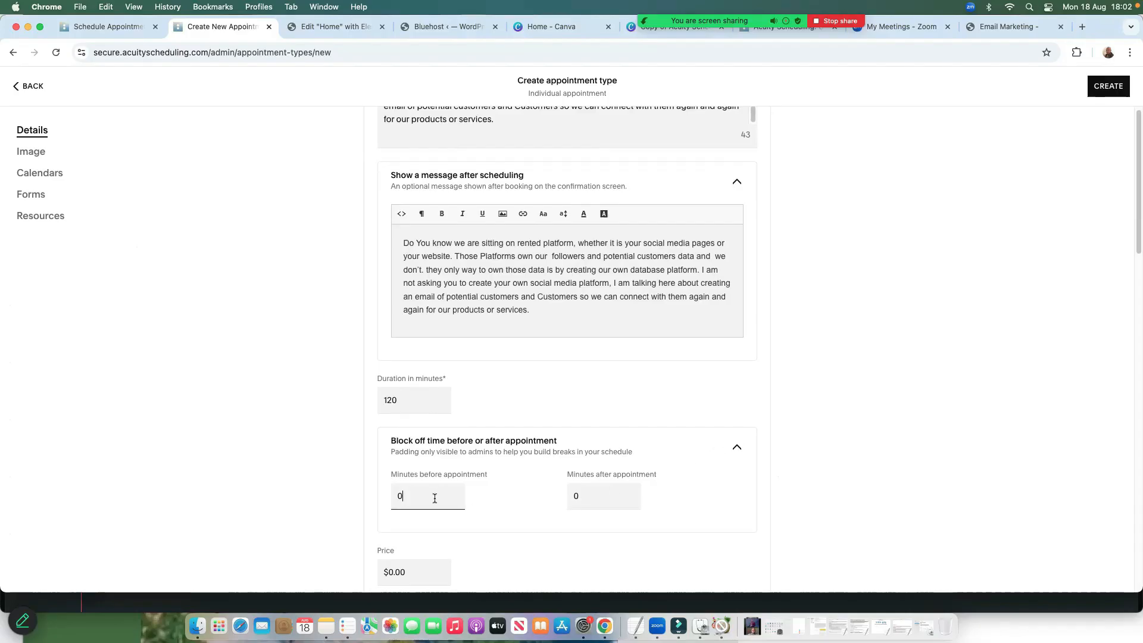
{"action": "type", "text": "30"}
{"action": "left_click", "coordinate": [593, 498]}
{"action": "type", "text": "30"}
{"action": "left_click", "coordinate": [400, 494]}
{"action": "left_click", "coordinate": [580, 494]}
{"action": "type", "text": "6"}
Set the Business Strategic Call price to $350.
{"action": "left_click", "coordinate": [390, 573]}
{"action": "type", "text": "15"}
{"action": "type", "text": "0"}
{"action": "type", "text": "35"}
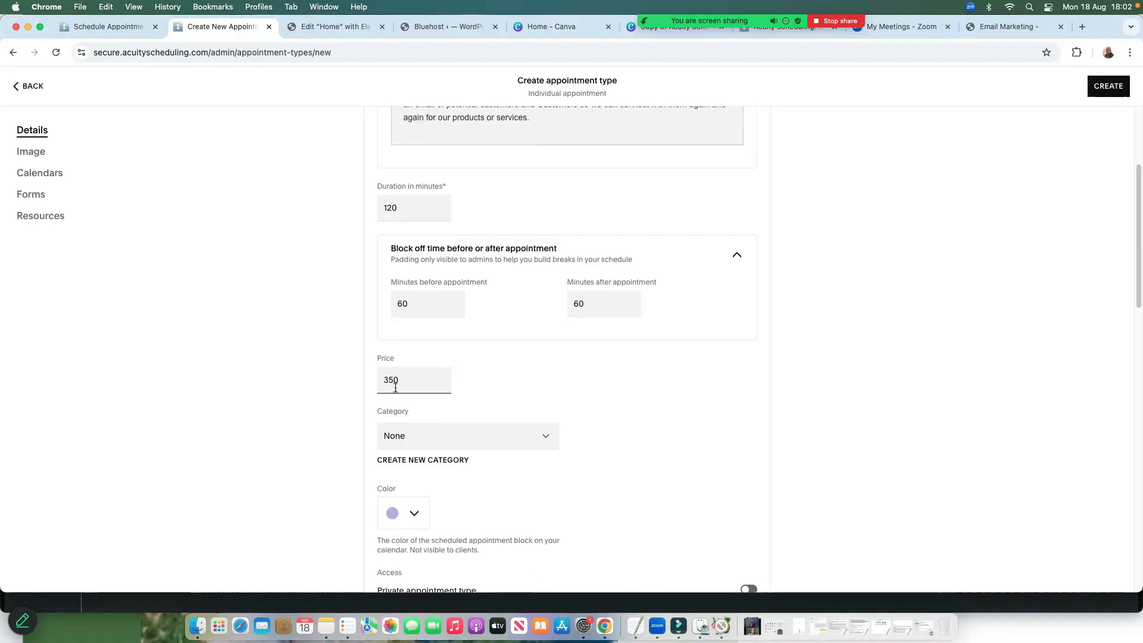
{"action": "type", "text": "0"}
Check the existing categories, and create and save a new category named "Business" for the appointment type.
{"action": "left_click", "coordinate": [485, 442]}
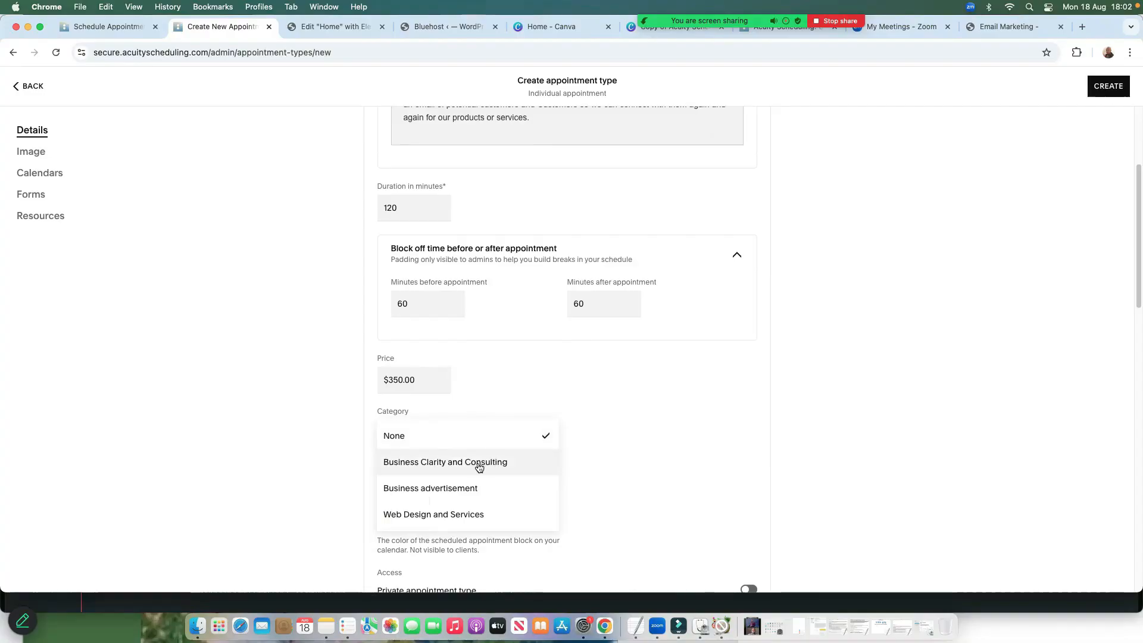
{"action": "left_click", "coordinate": [624, 464]}
{"action": "scroll", "coordinate": [536, 470], "scroll_direction": "down", "scroll_amount": 1}
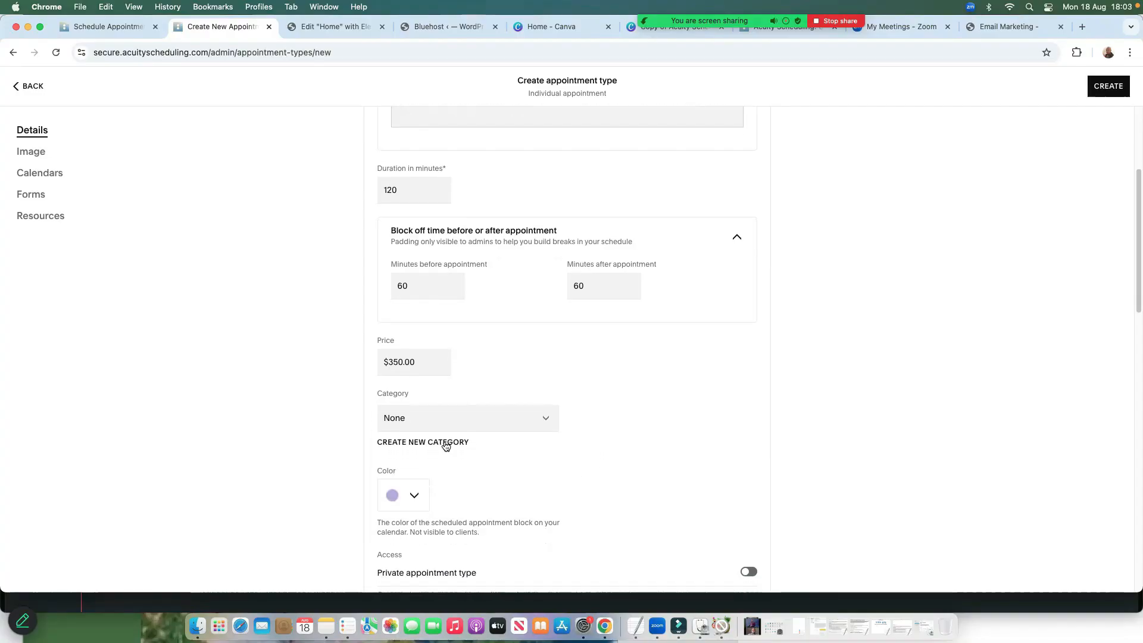
{"action": "left_click", "coordinate": [413, 444]}
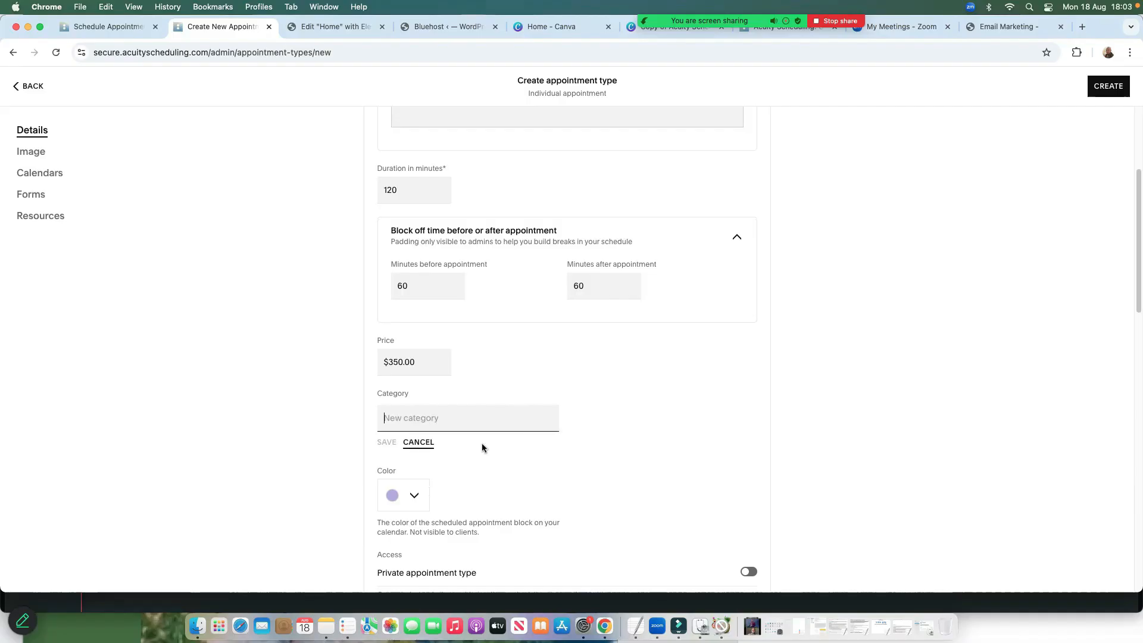
{"action": "type", "text": "V"}
{"action": "key", "text": "BackSpace"}
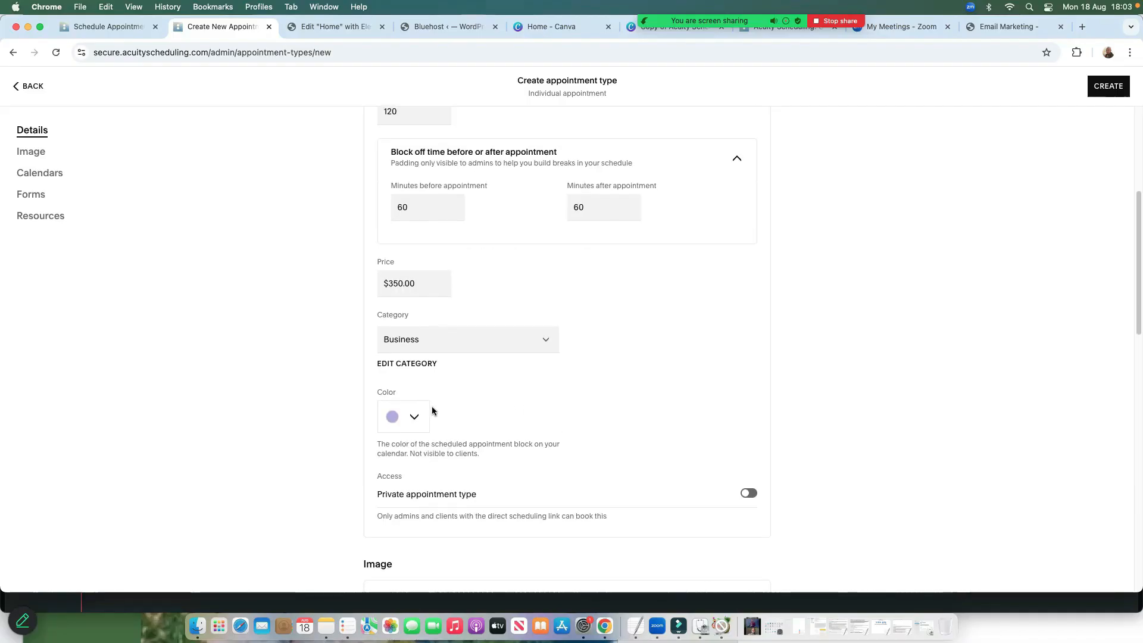
Try green as the appointment block's colour and settle on orange from the default colours.
{"action": "left_click", "coordinate": [396, 421]}
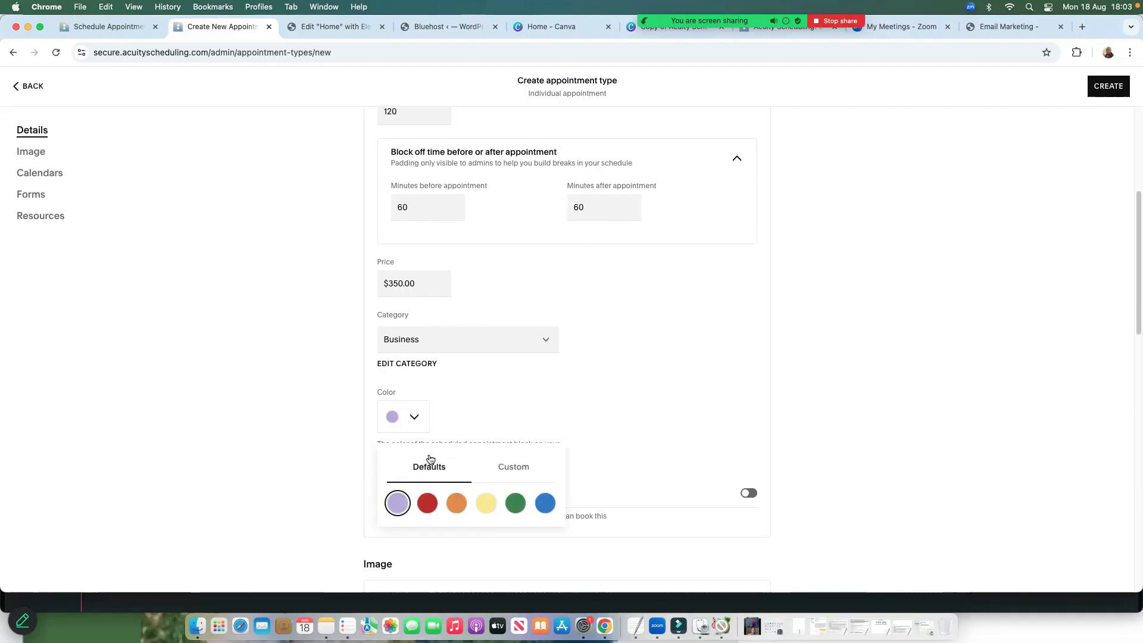
{"action": "left_click", "coordinate": [515, 508]}
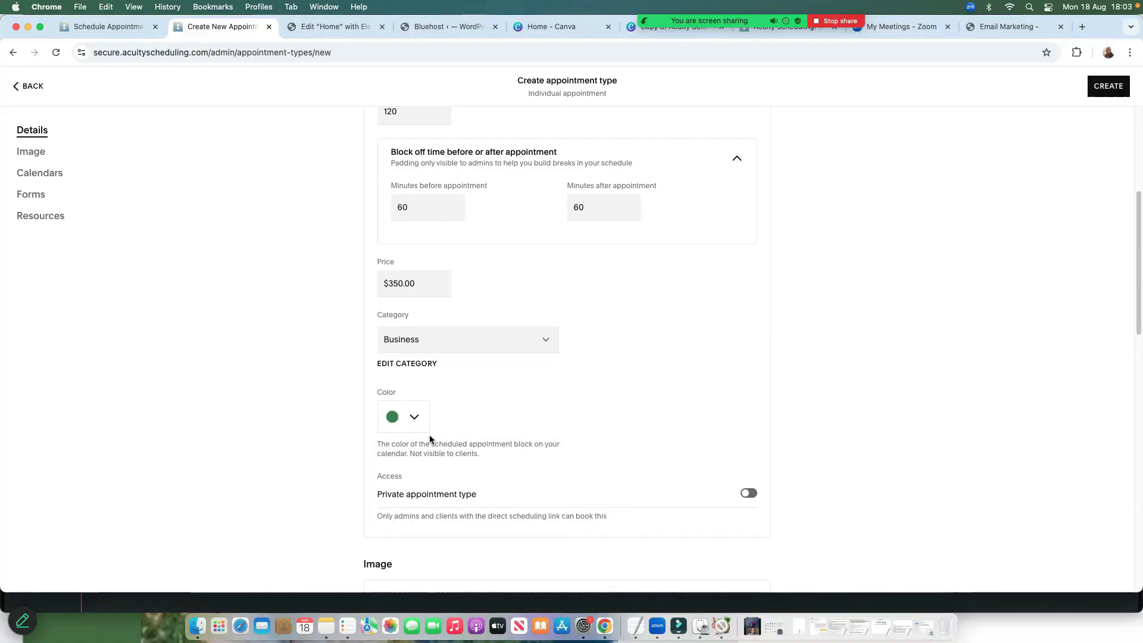
{"action": "left_click", "coordinate": [415, 419]}
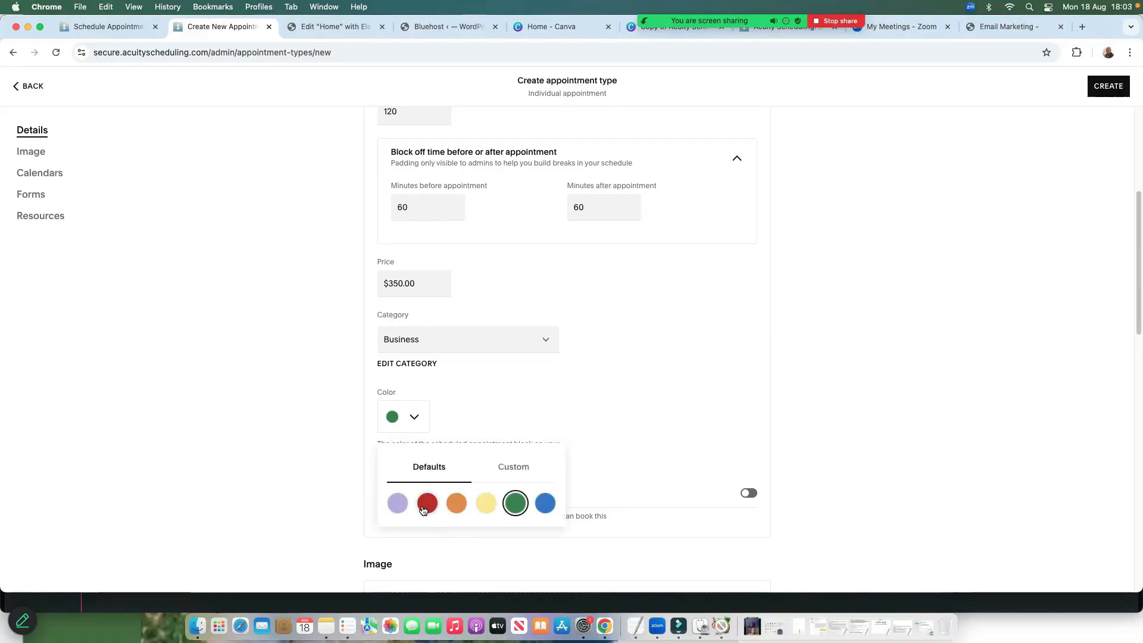
{"action": "left_click", "coordinate": [456, 505]}
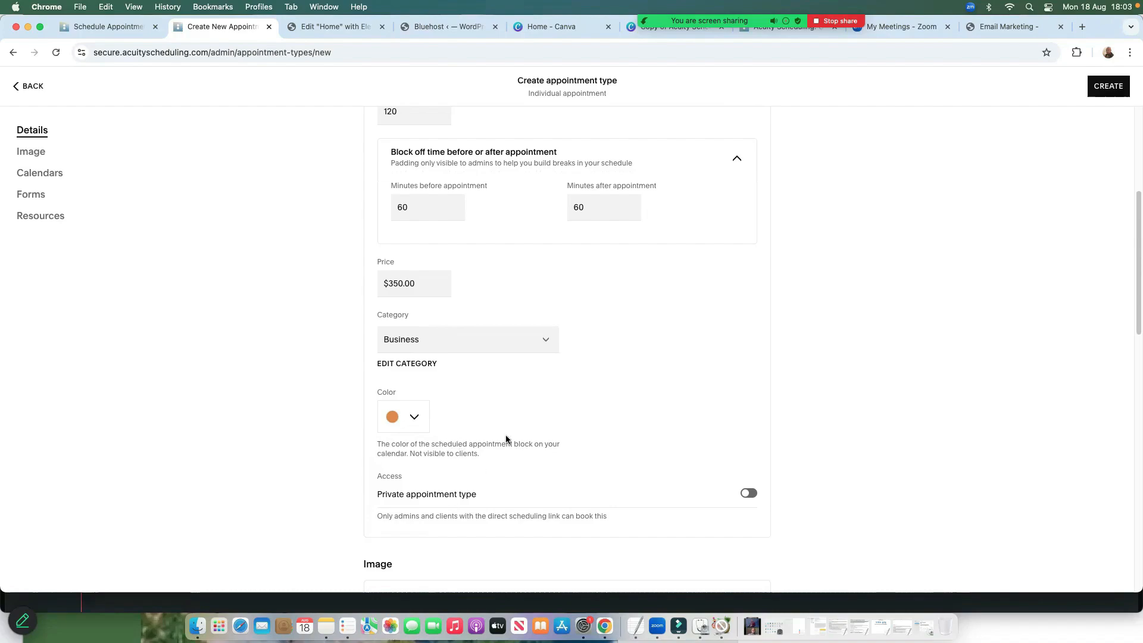
Keep the appointment type non-private and add the image "Acuity Schduling set up.png" to it.
{"action": "scroll", "coordinate": [643, 446], "scroll_direction": "down", "scroll_amount": 2}
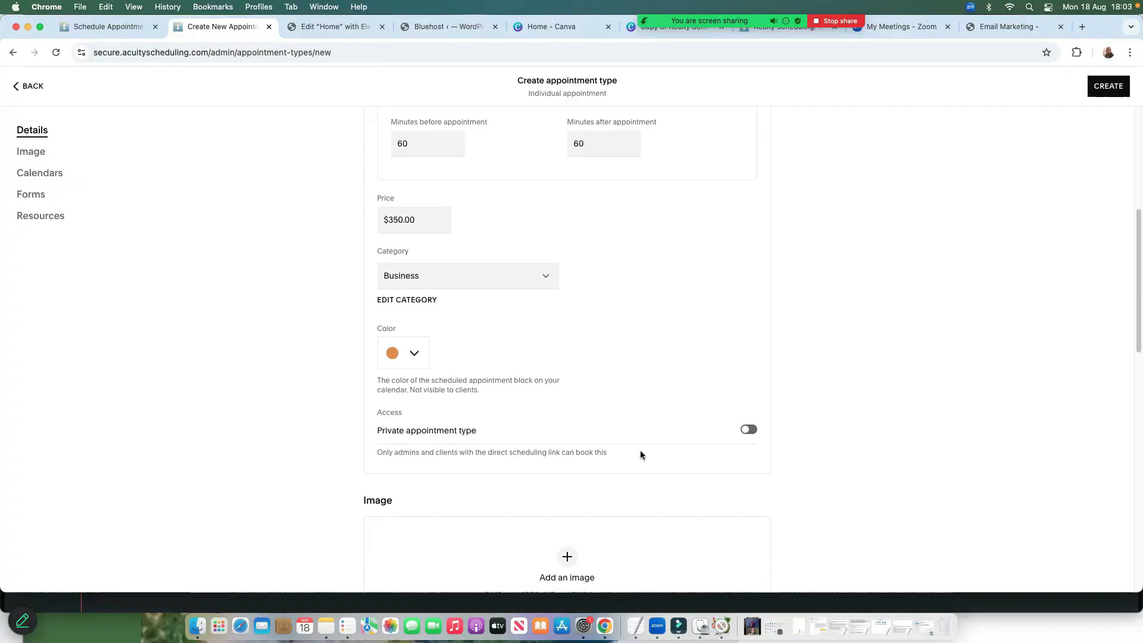
{"action": "left_click", "coordinate": [749, 431]}
{"action": "left_click", "coordinate": [748, 431]}
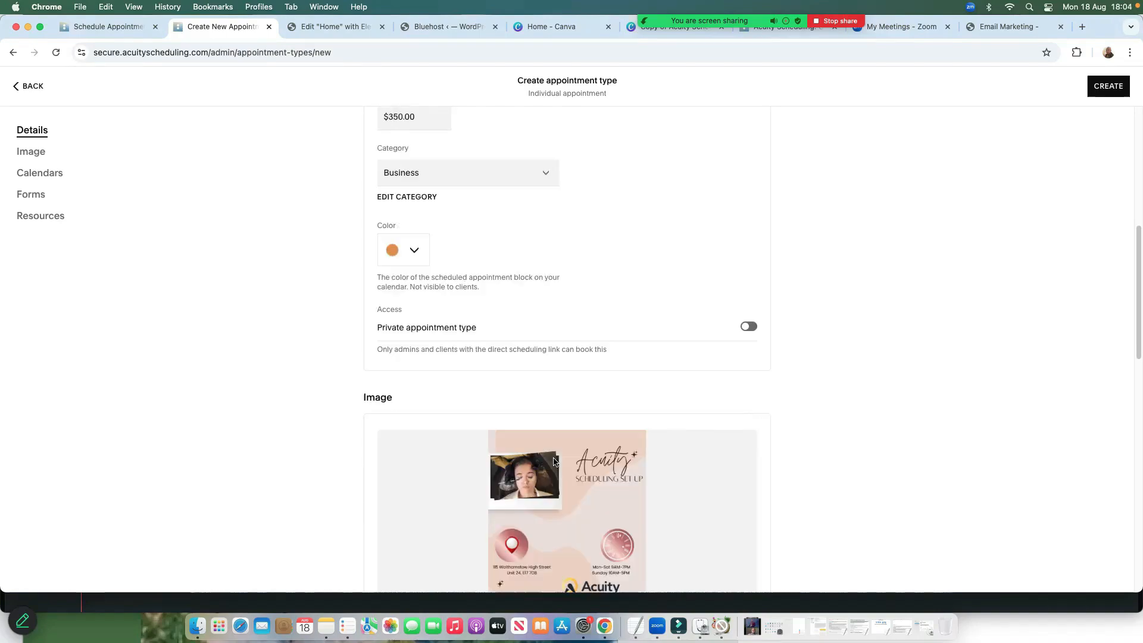
{"action": "scroll", "coordinate": [606, 469], "scroll_direction": "down", "scroll_amount": 3}
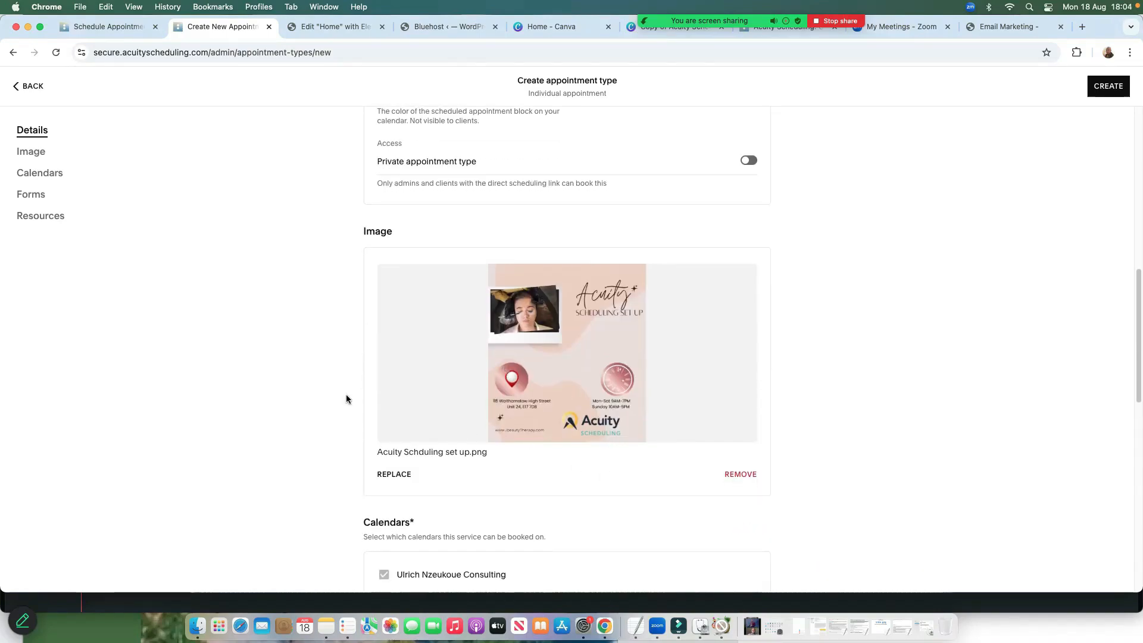
{"action": "scroll", "coordinate": [492, 382], "scroll_direction": "down", "scroll_amount": 2}
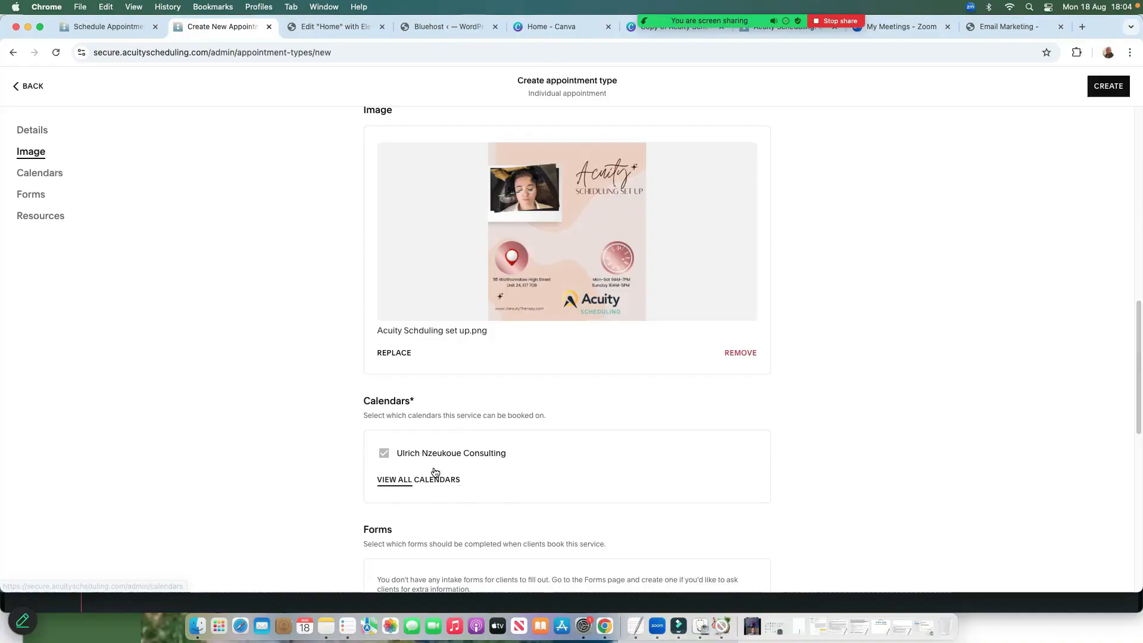
Check the calendar, forms and resources settings of the Business Strategic Call and create the appointment type.
{"action": "scroll", "coordinate": [416, 482], "scroll_direction": "down", "scroll_amount": 5}
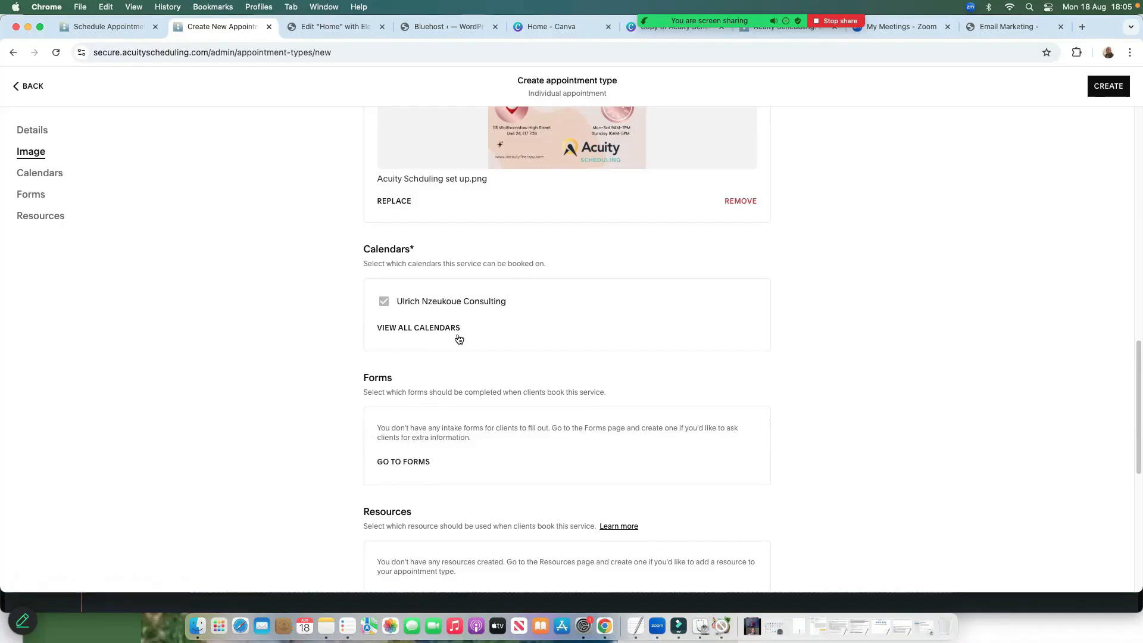
{"action": "scroll", "coordinate": [607, 402], "scroll_direction": "up", "scroll_amount": 8}
{"action": "scroll", "coordinate": [615, 411], "scroll_direction": "down", "scroll_amount": 9}
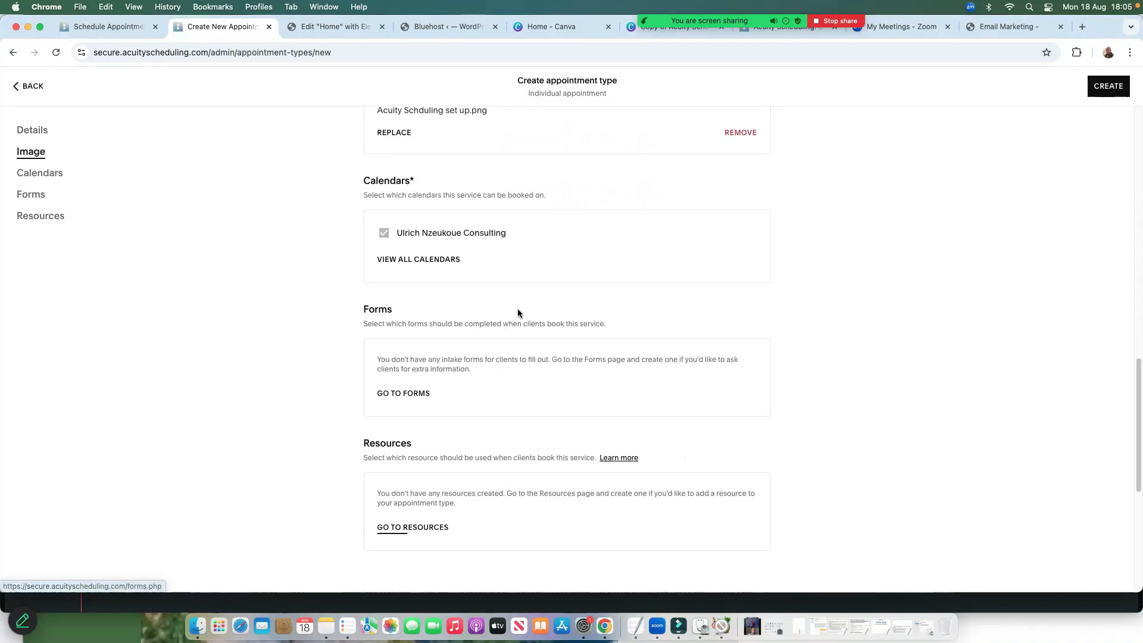
{"action": "left_click", "coordinate": [1109, 88]}
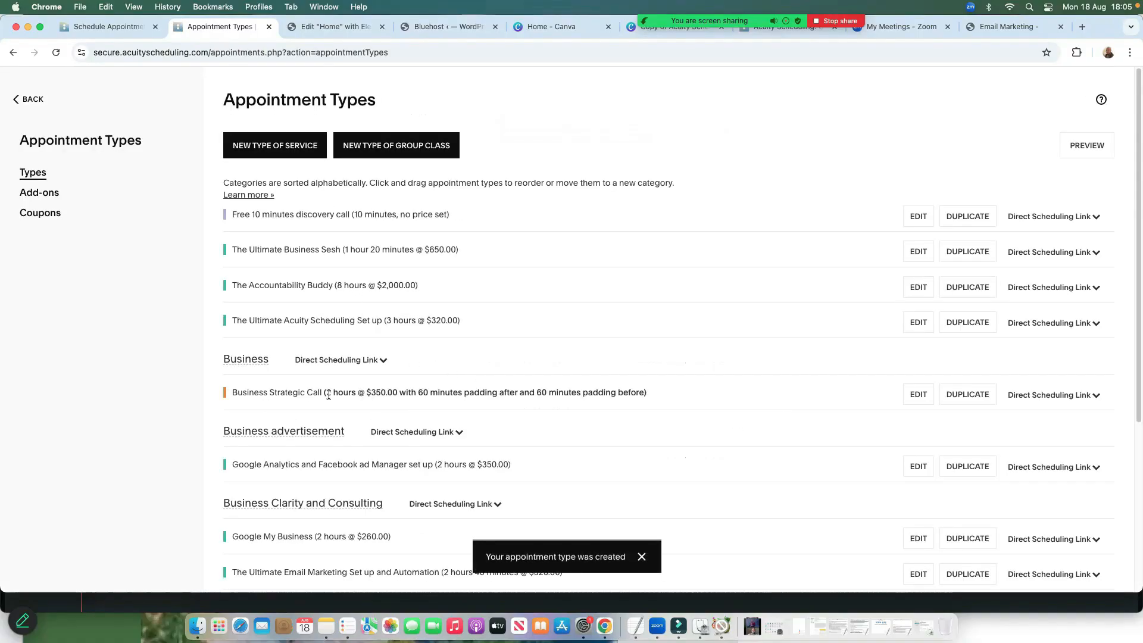
Reopen the Business Strategic Call for editing, review its settings, and start a new custom intake form from its Forms section.
{"action": "left_click", "coordinate": [918, 395]}
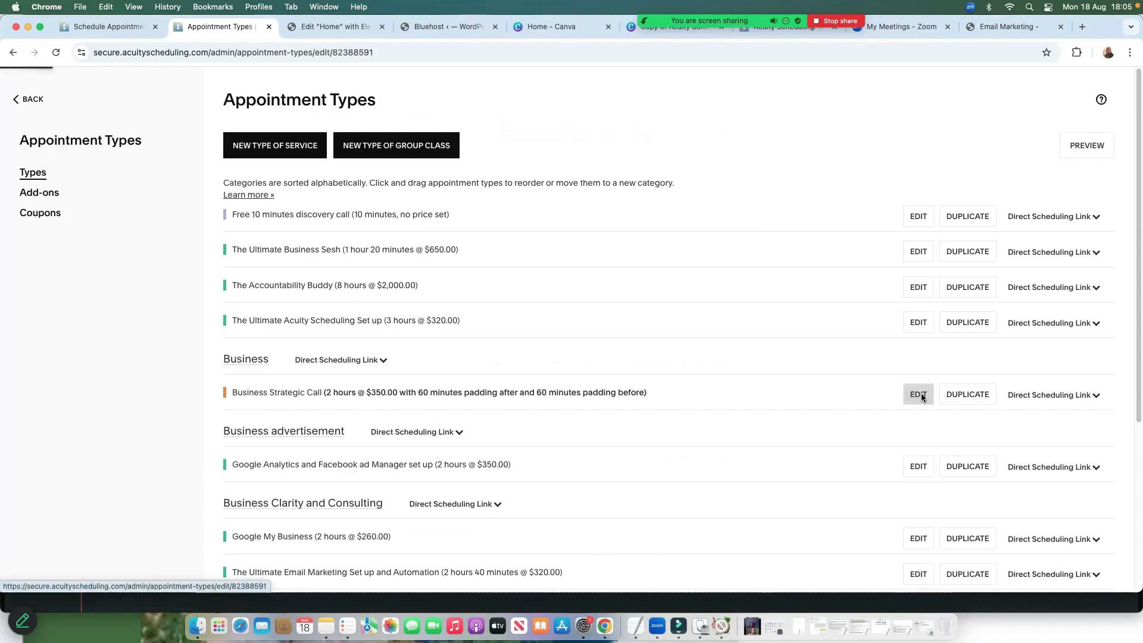
{"action": "scroll", "coordinate": [634, 405], "scroll_direction": "down", "scroll_amount": 10}
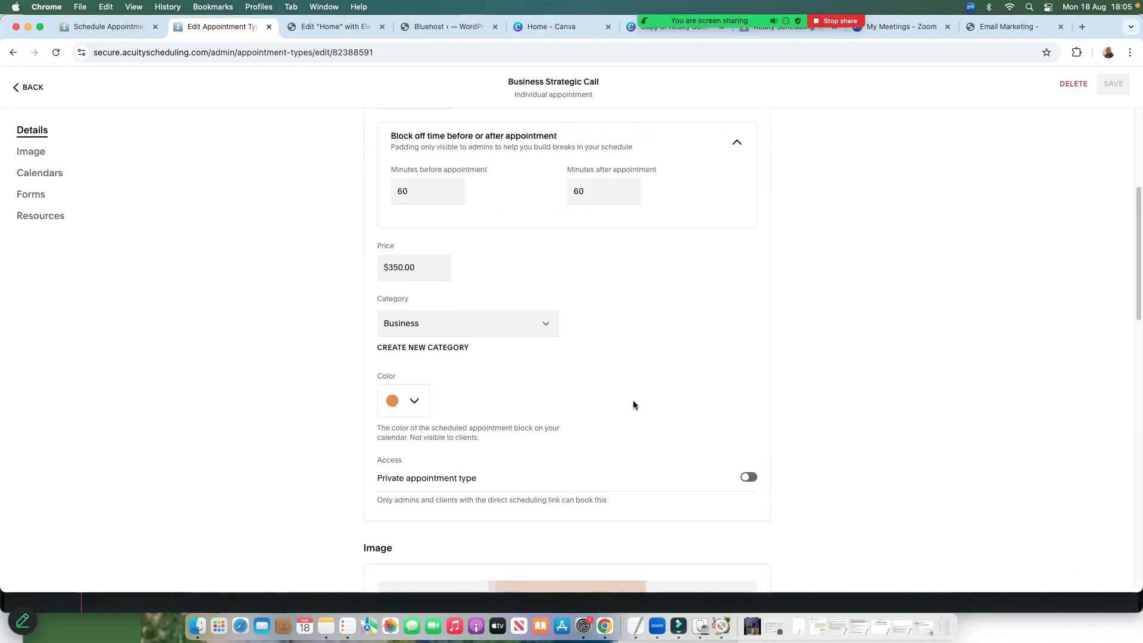
{"action": "scroll", "coordinate": [633, 404], "scroll_direction": "down", "scroll_amount": 8}
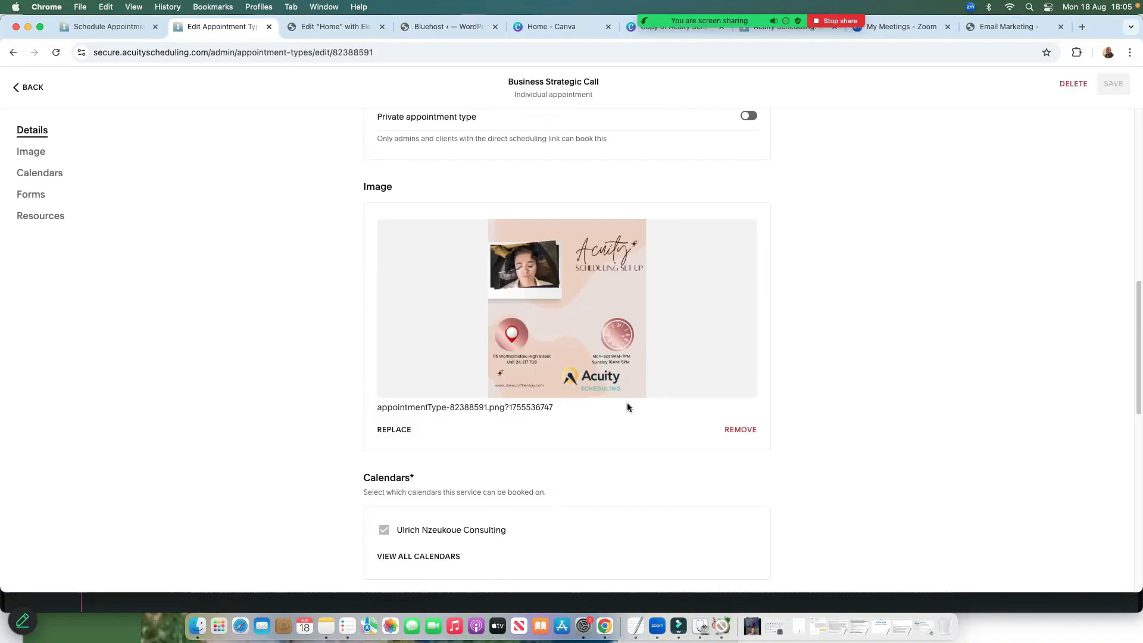
{"action": "scroll", "coordinate": [626, 404], "scroll_direction": "down", "scroll_amount": 2}
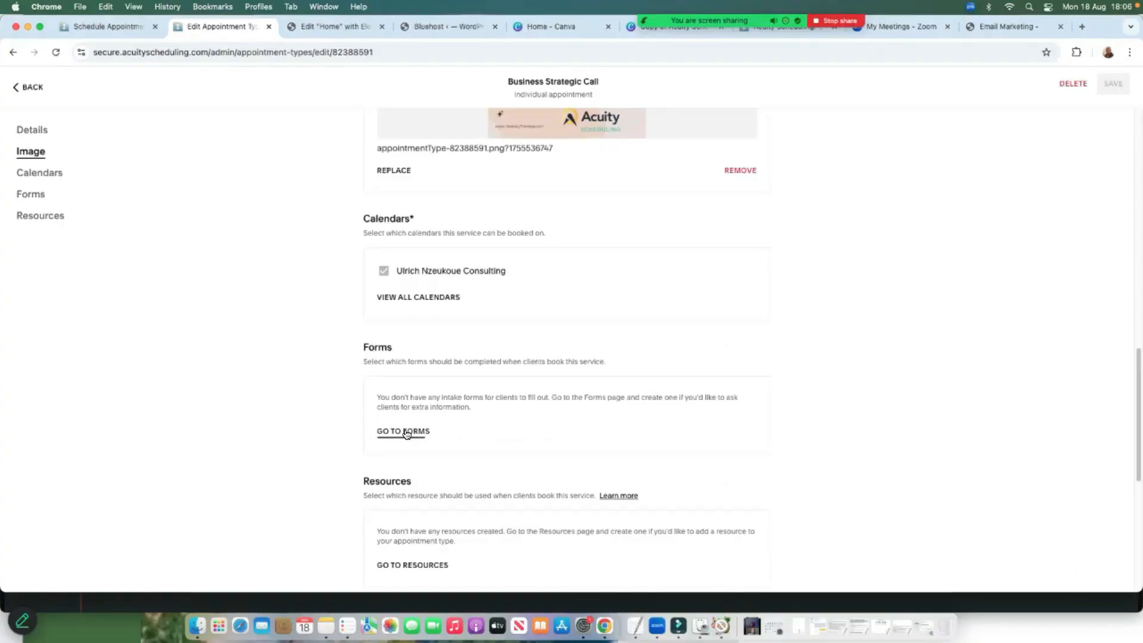
{"action": "left_click", "coordinate": [407, 432]}
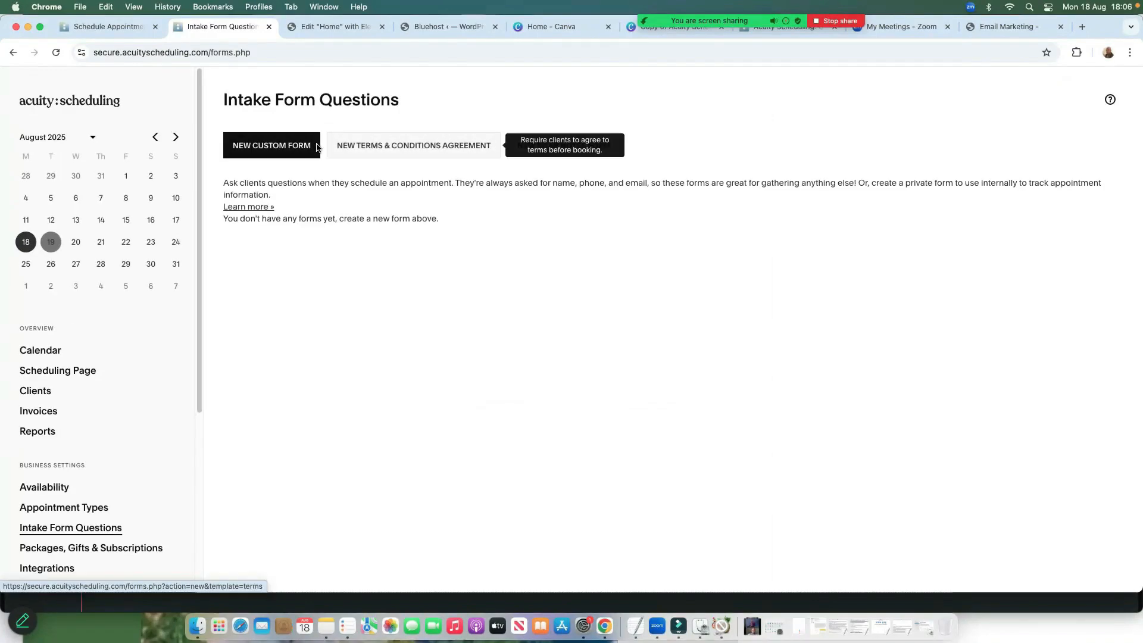
{"action": "left_click", "coordinate": [271, 148]}
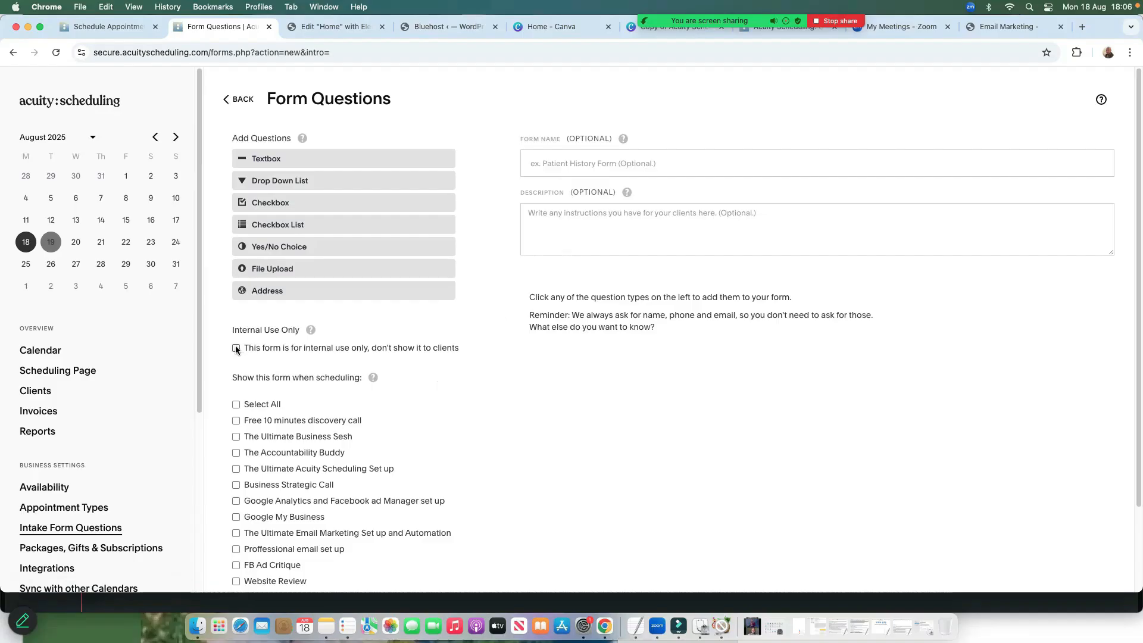
Add and save a required small textbox question reading "What type of Business are you into?" on the intake form.
{"action": "left_click_drag", "start_coordinate": [266, 159], "coordinate": [433, 247]}
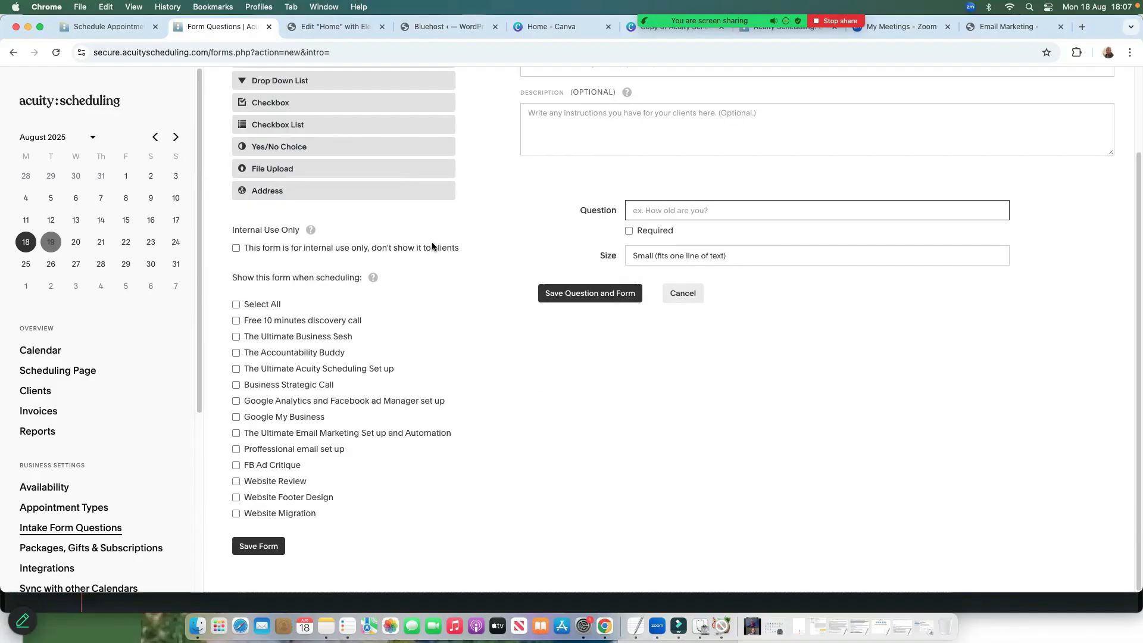
{"action": "scroll", "coordinate": [441, 262], "scroll_direction": "up", "scroll_amount": 2}
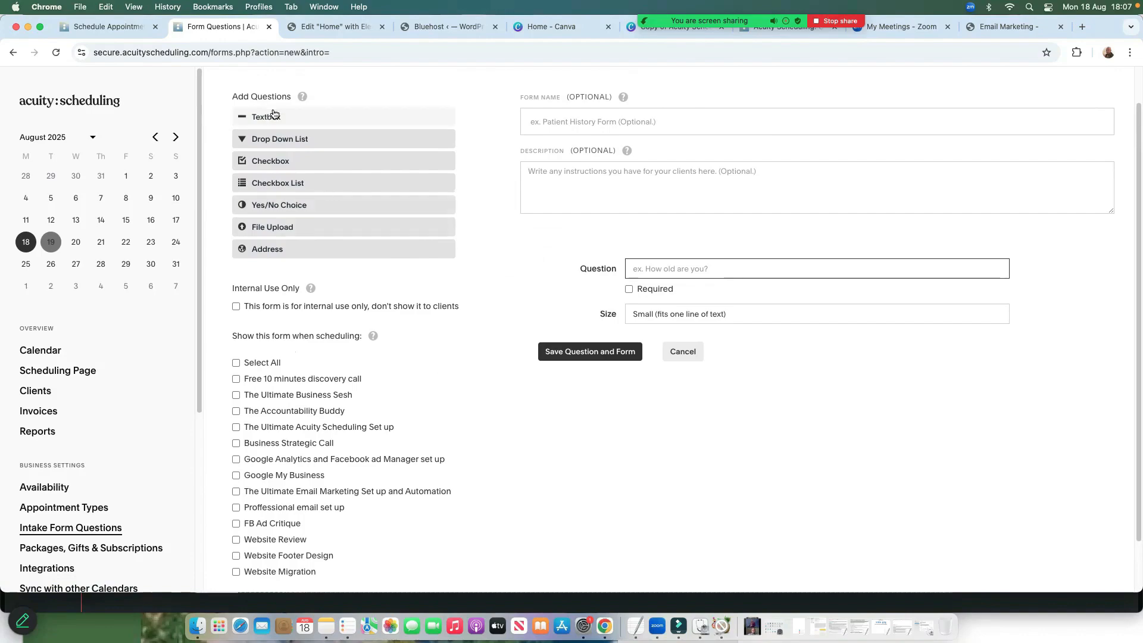
{"action": "left_click", "coordinate": [631, 269]}
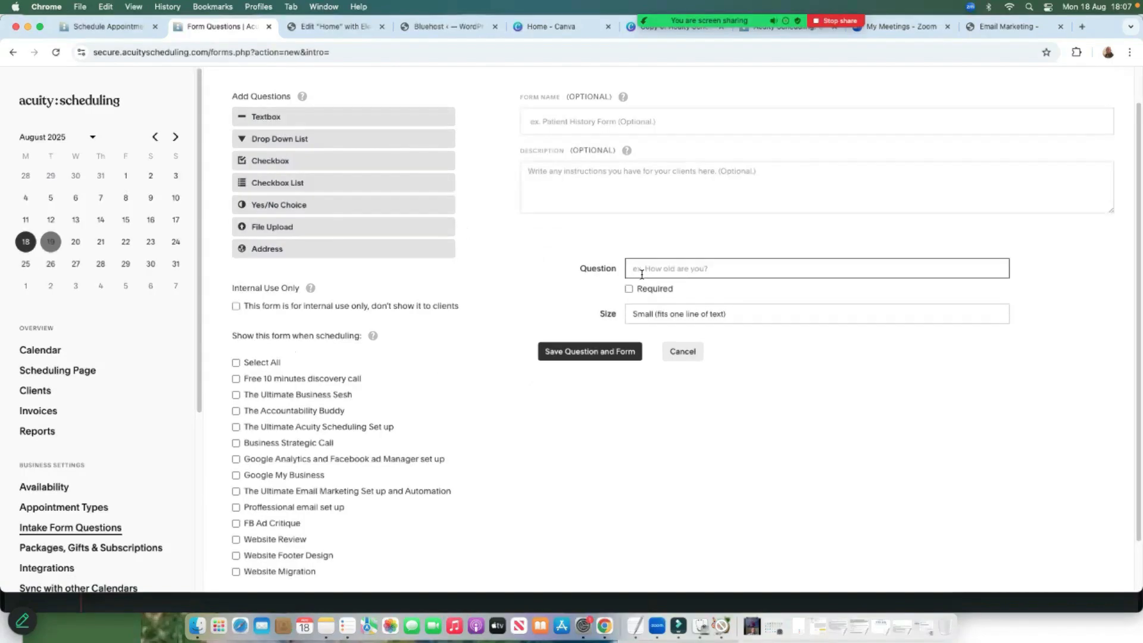
{"action": "type", "text": "What type of Business are you into?"}
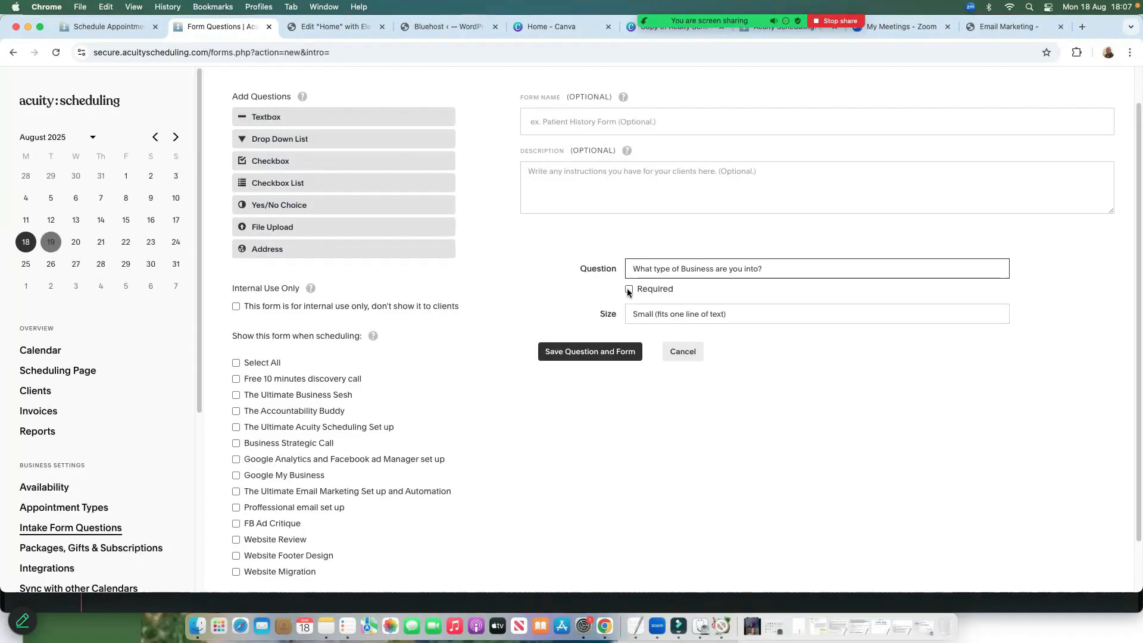
{"action": "left_click", "coordinate": [629, 289]}
{"action": "left_click", "coordinate": [626, 314]}
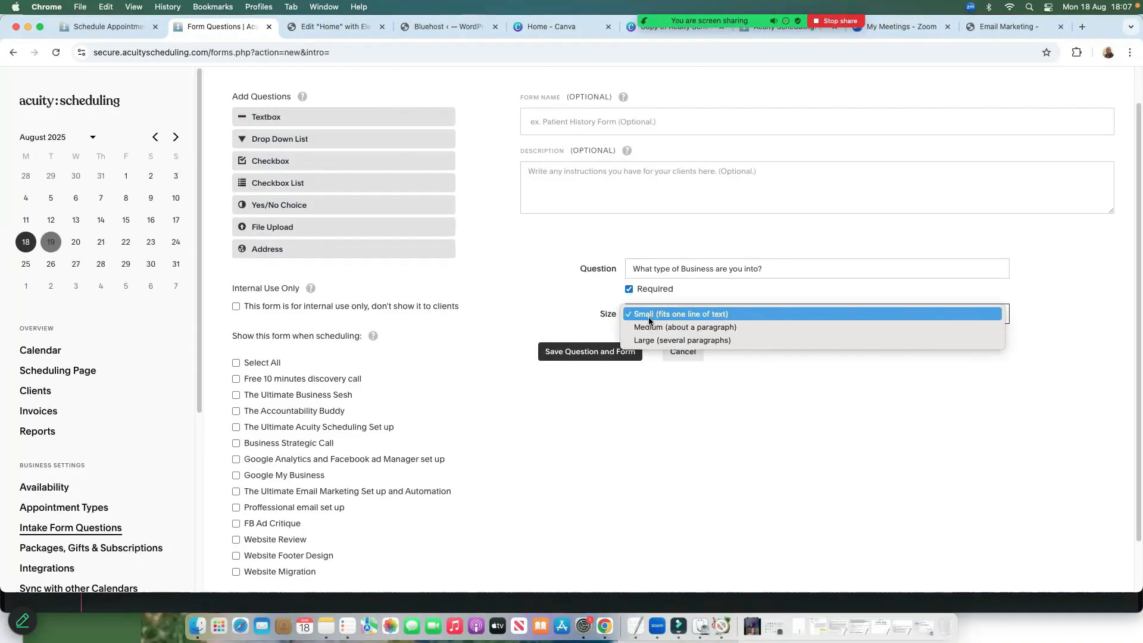
{"action": "left_click", "coordinate": [651, 316]}
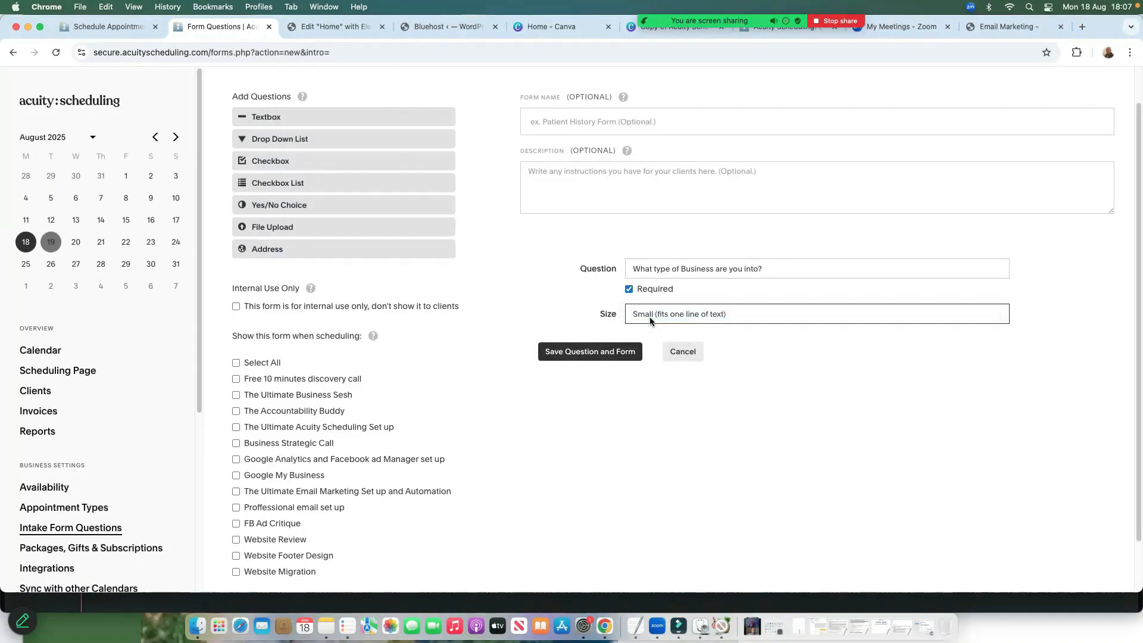
{"action": "left_click", "coordinate": [709, 312]}
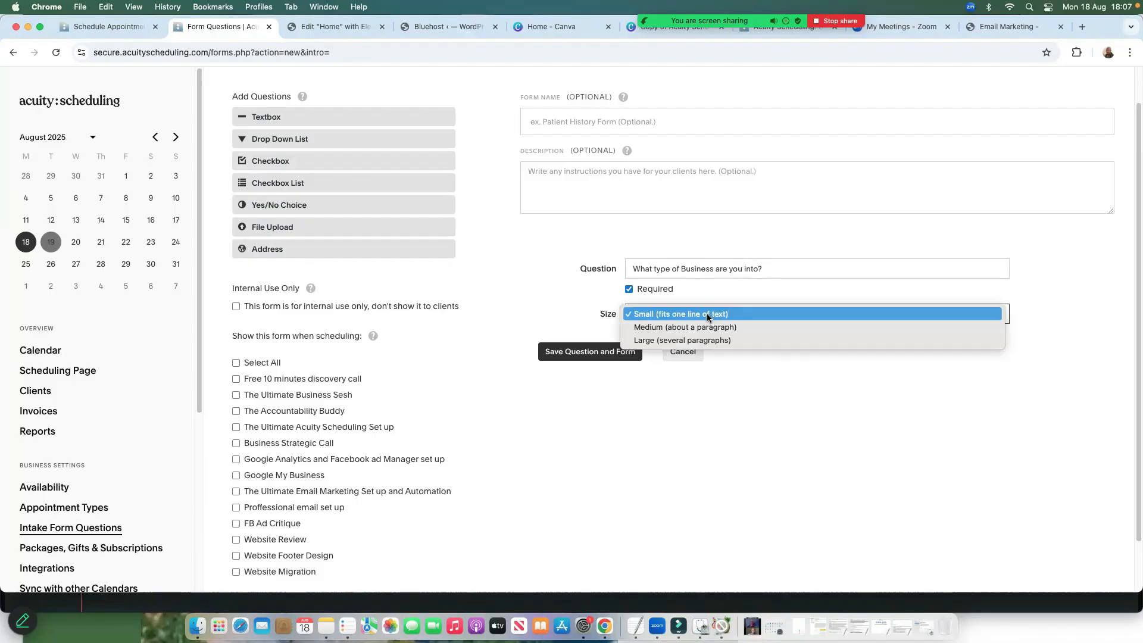
{"action": "left_click", "coordinate": [662, 314]}
{"action": "left_click", "coordinate": [593, 357]}
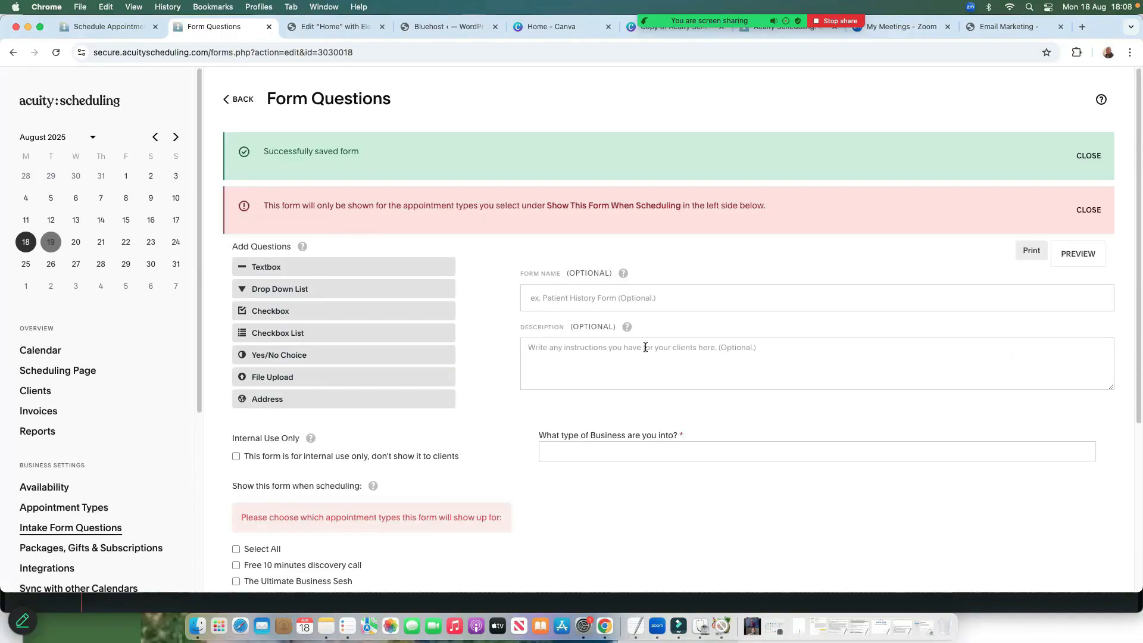
Select all appointment types for the form, and add and save a required small textbox question "what is your website or social page".
{"action": "mouse_move", "coordinate": [573, 457]}
{"action": "scroll", "coordinate": [292, 502], "scroll_direction": "down", "scroll_amount": 2}
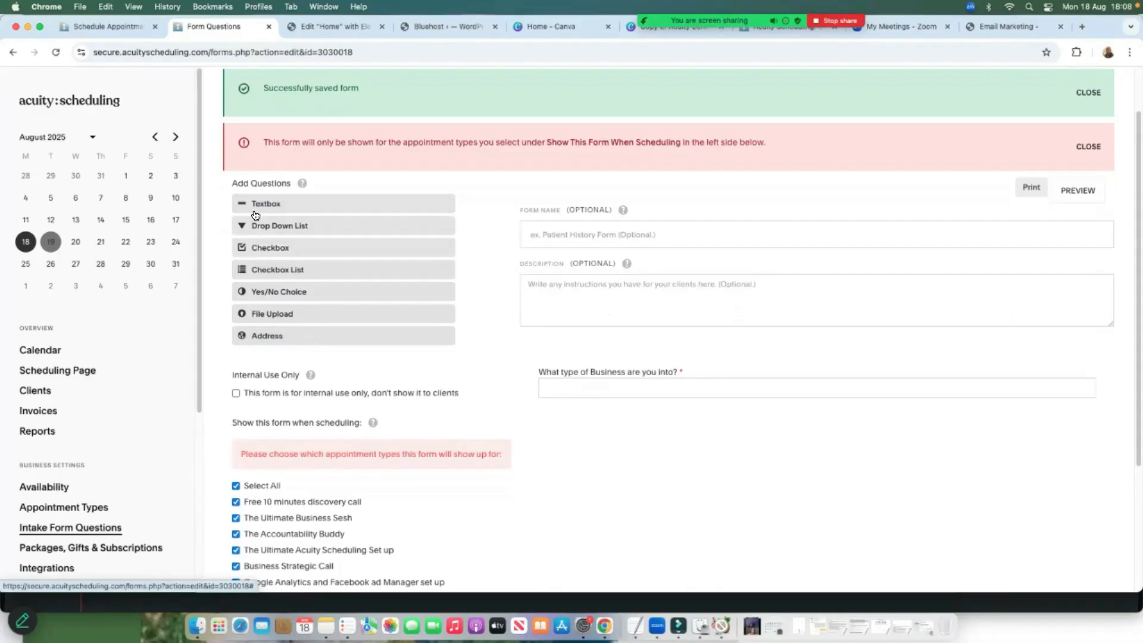
{"action": "left_click_drag", "start_coordinate": [269, 210], "coordinate": [631, 413]}
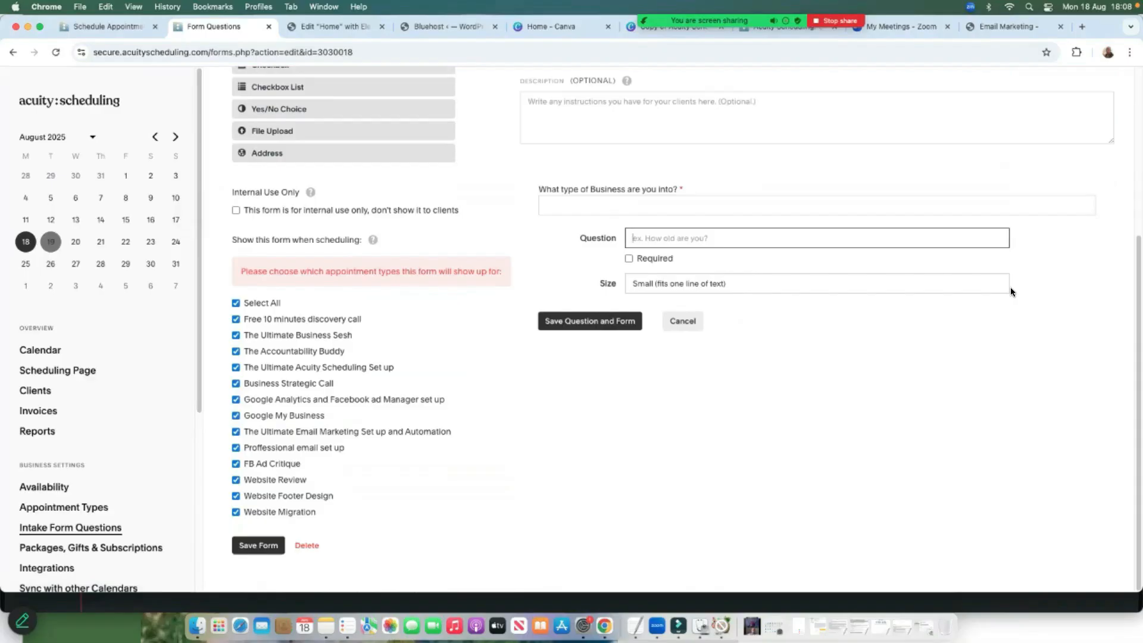
{"action": "type", "text": "what  is your website or social page"}
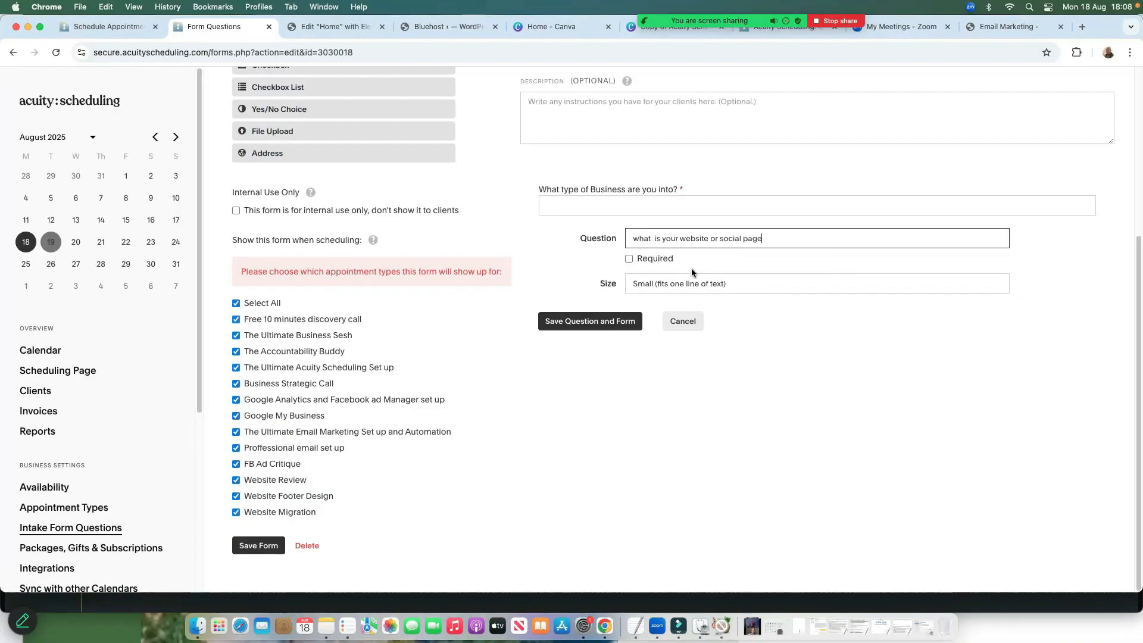
{"action": "left_click", "coordinate": [628, 259]}
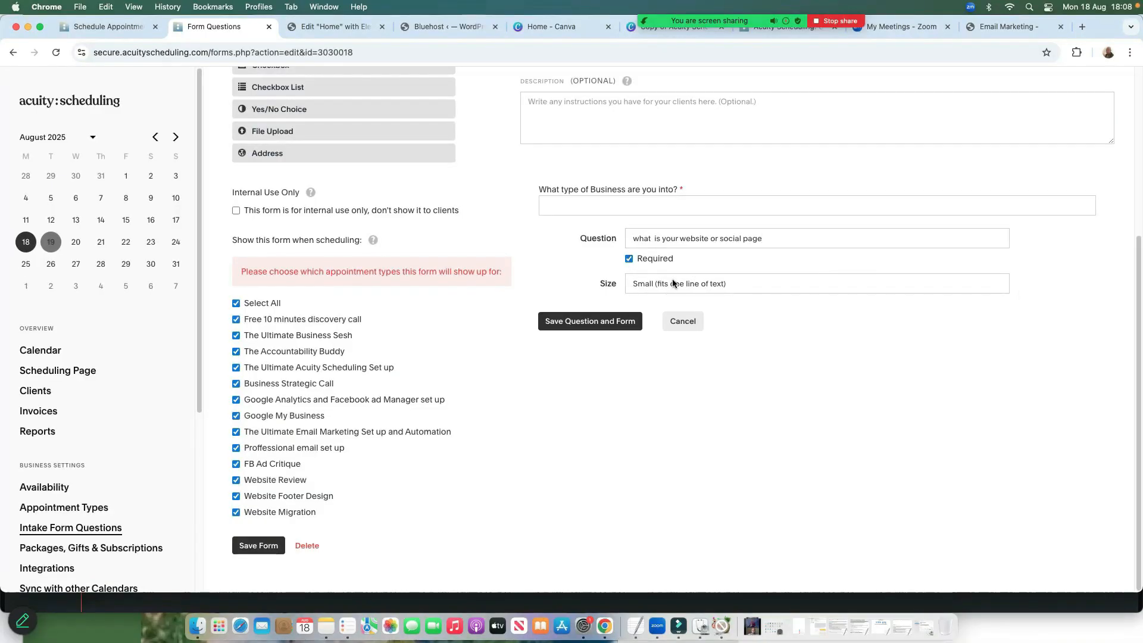
{"action": "left_click", "coordinate": [716, 284]}
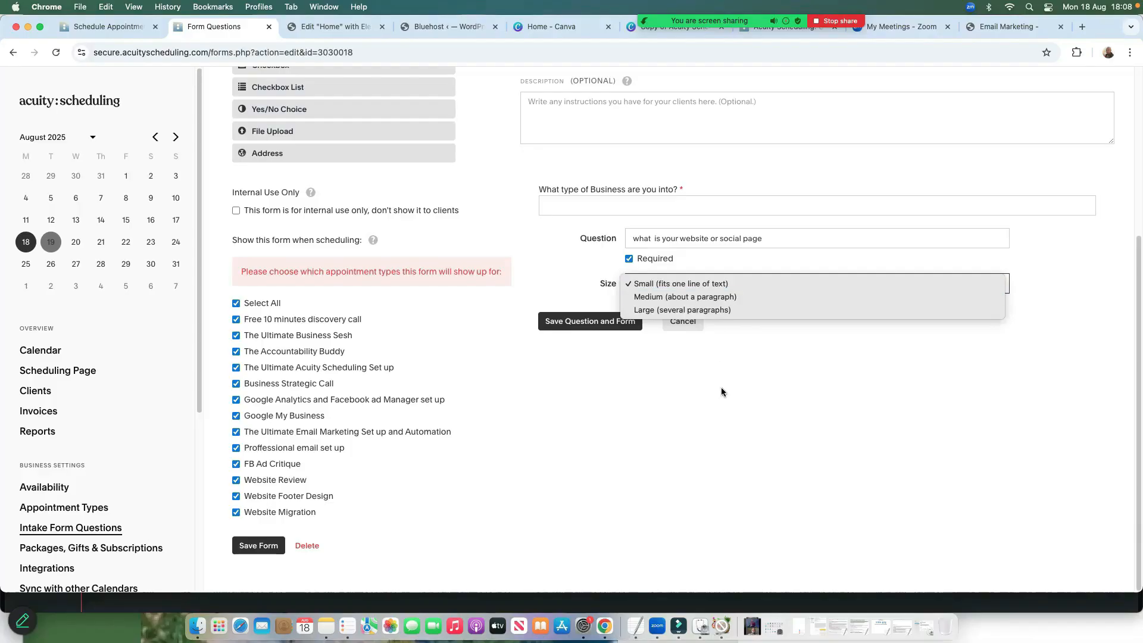
{"action": "left_click", "coordinate": [580, 324]}
{"action": "left_click", "coordinate": [578, 325]}
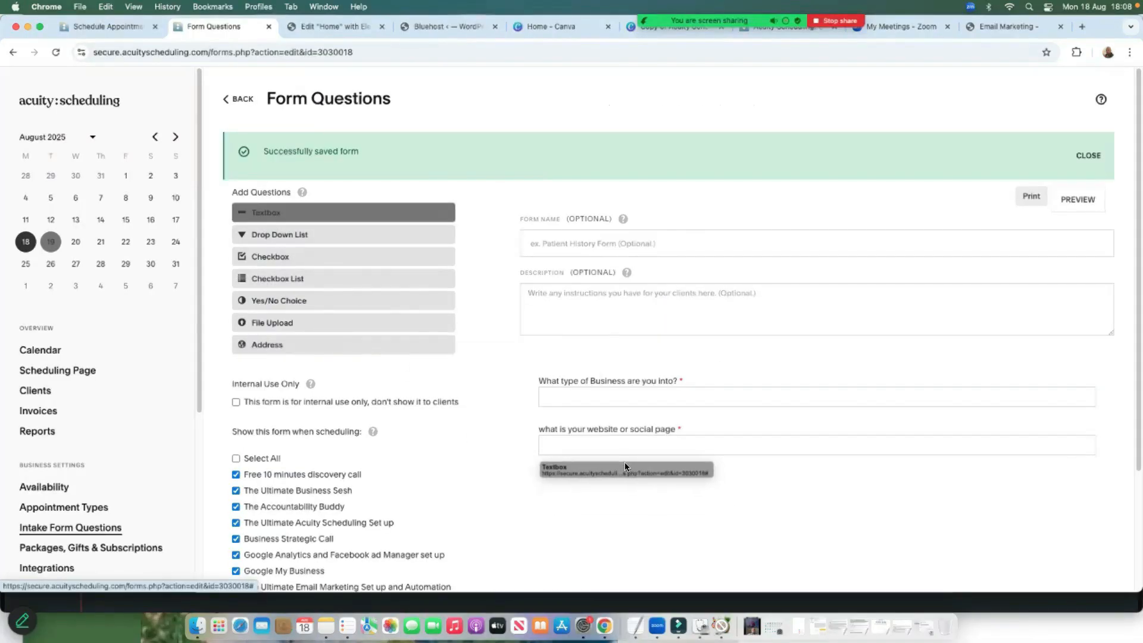
Add a required medium-size textbox question "please describe who you serve or what you sell." and save it.
{"action": "left_click", "coordinate": [326, 214]}
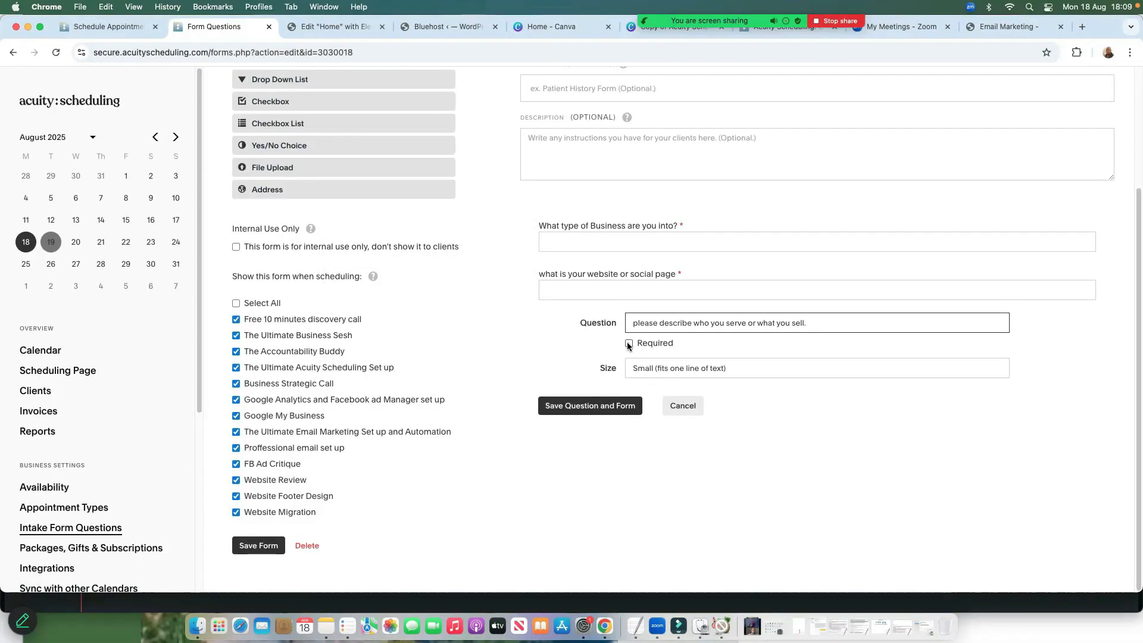
{"action": "left_click", "coordinate": [629, 343]}
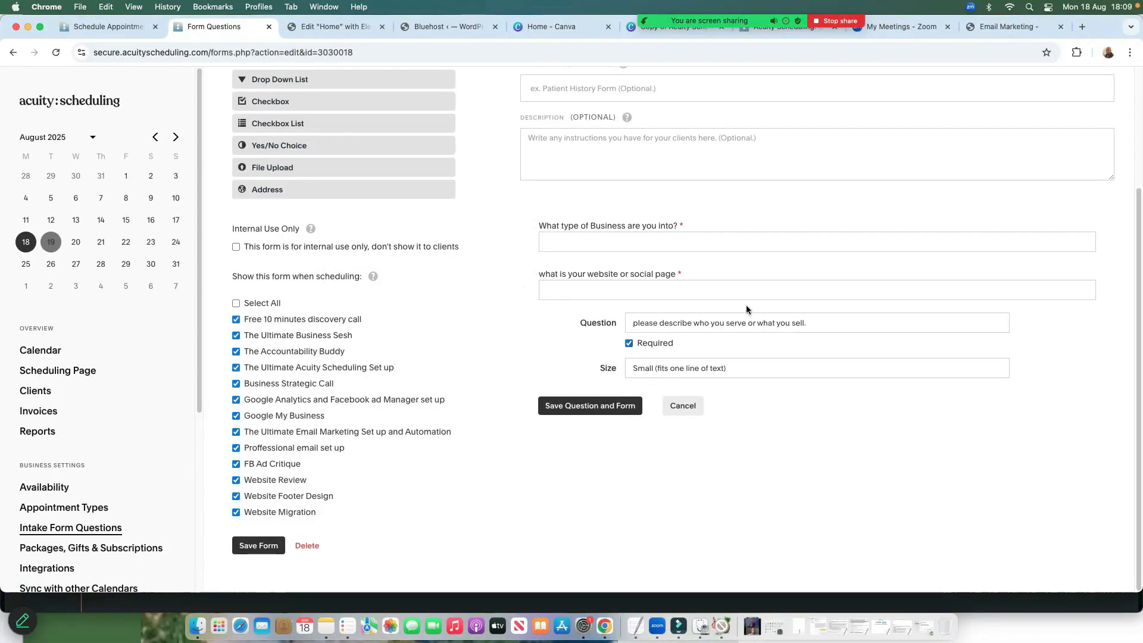
{"action": "left_click", "coordinate": [658, 369]}
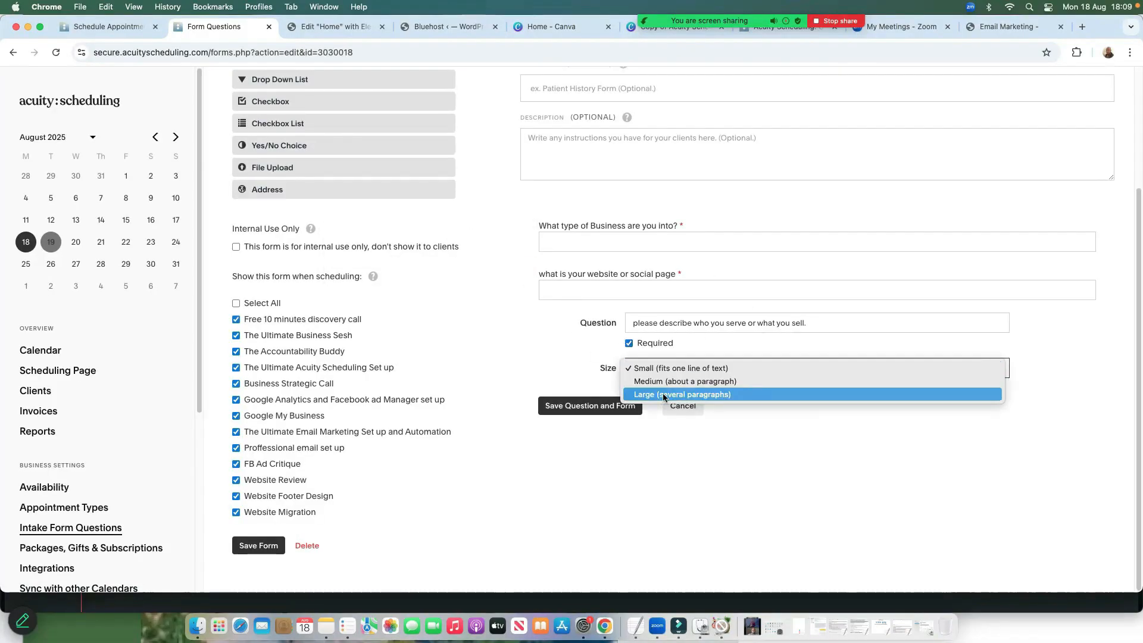
{"action": "left_click", "coordinate": [702, 385]}
{"action": "left_click", "coordinate": [617, 412]}
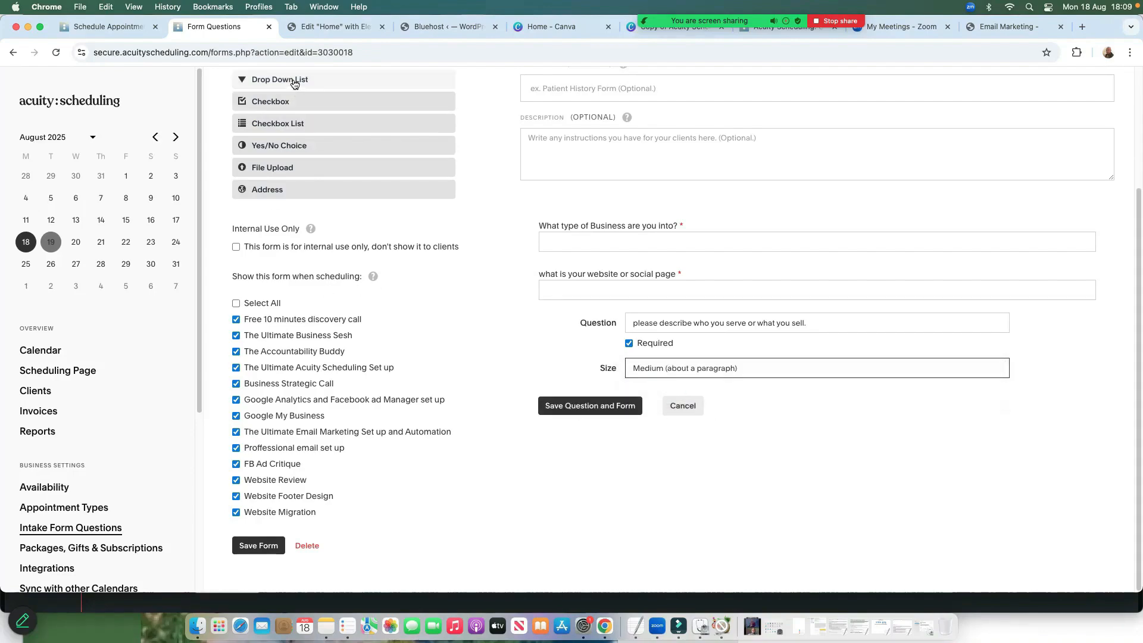
Add a required small textbox question "Are you ready to invest in your Business?" and save both open questions with the form.
{"action": "scroll", "coordinate": [342, 164], "scroll_direction": "up", "scroll_amount": 1}
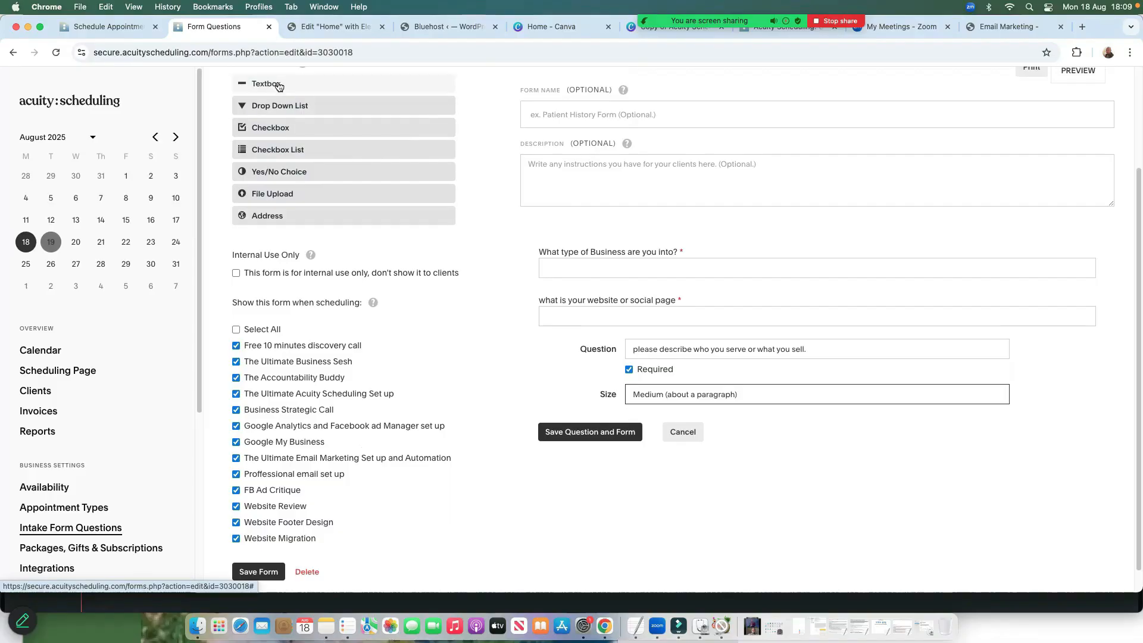
{"action": "left_click_drag", "start_coordinate": [285, 84], "coordinate": [692, 407]}
{"action": "left_click", "coordinate": [334, 84]}
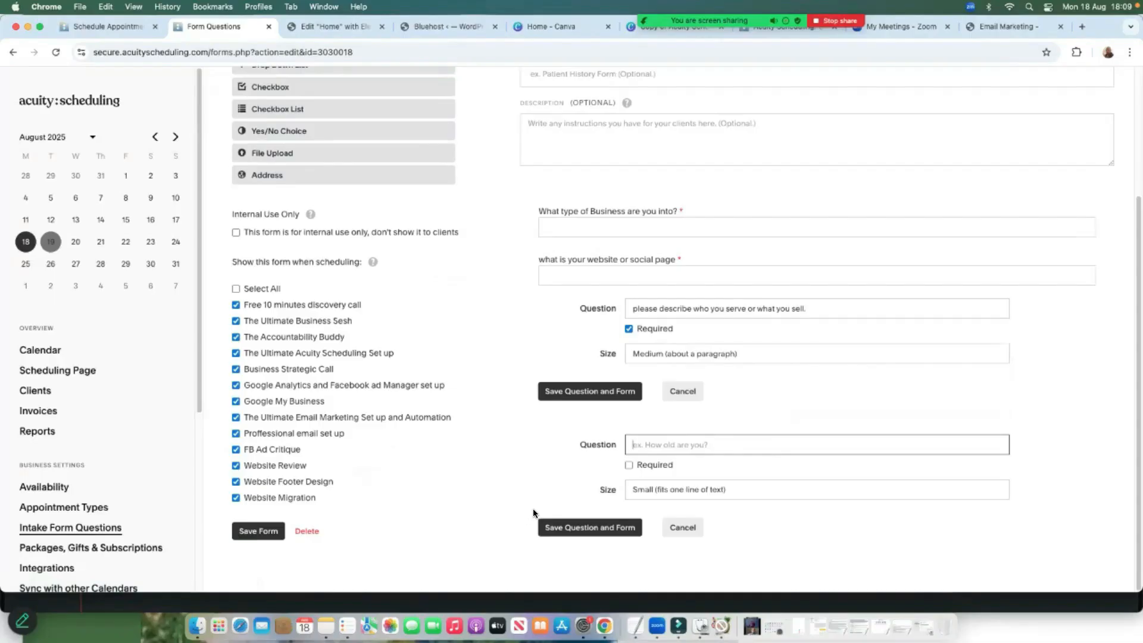
{"action": "type", "text": "Are you ready to invest in your Business"}
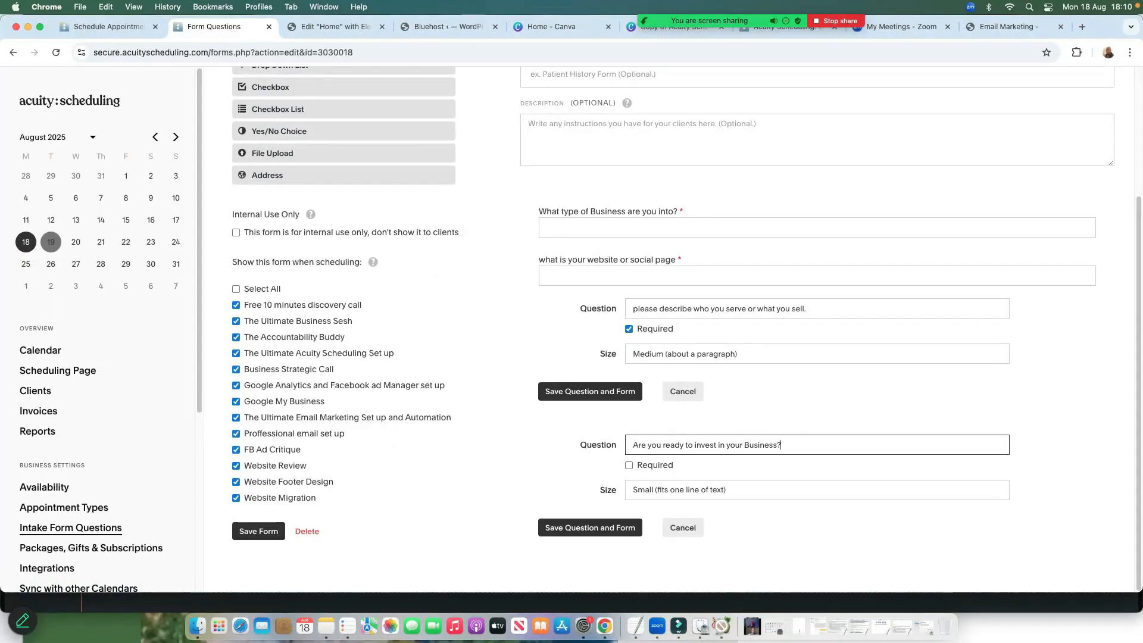
{"action": "left_click", "coordinate": [630, 465]}
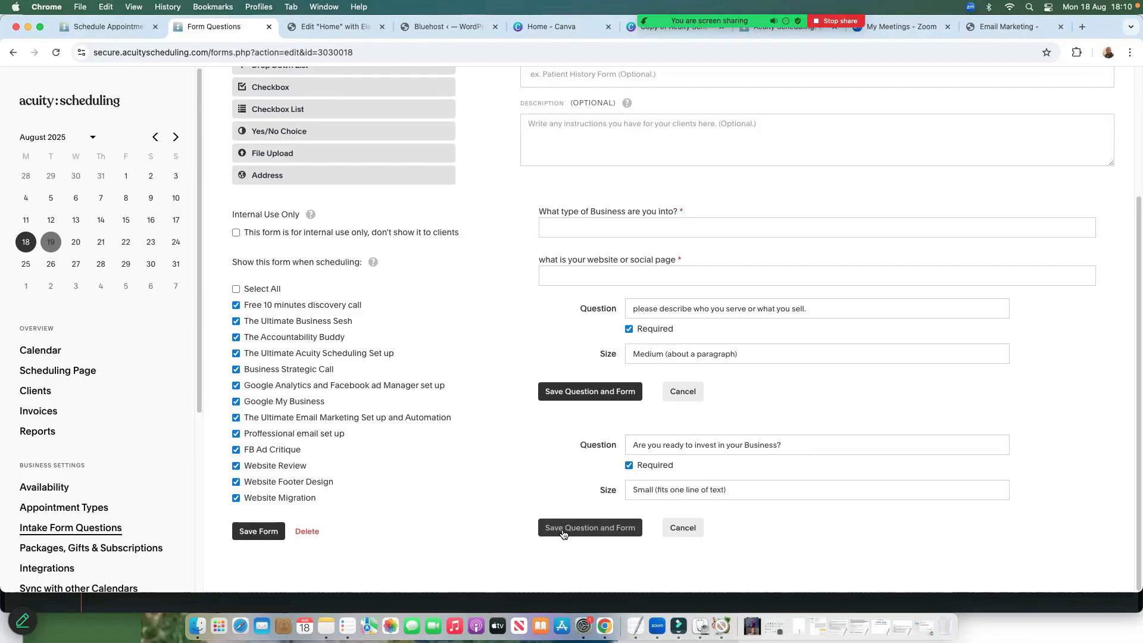
{"action": "left_click", "coordinate": [586, 394]}
{"action": "left_click", "coordinate": [583, 528]}
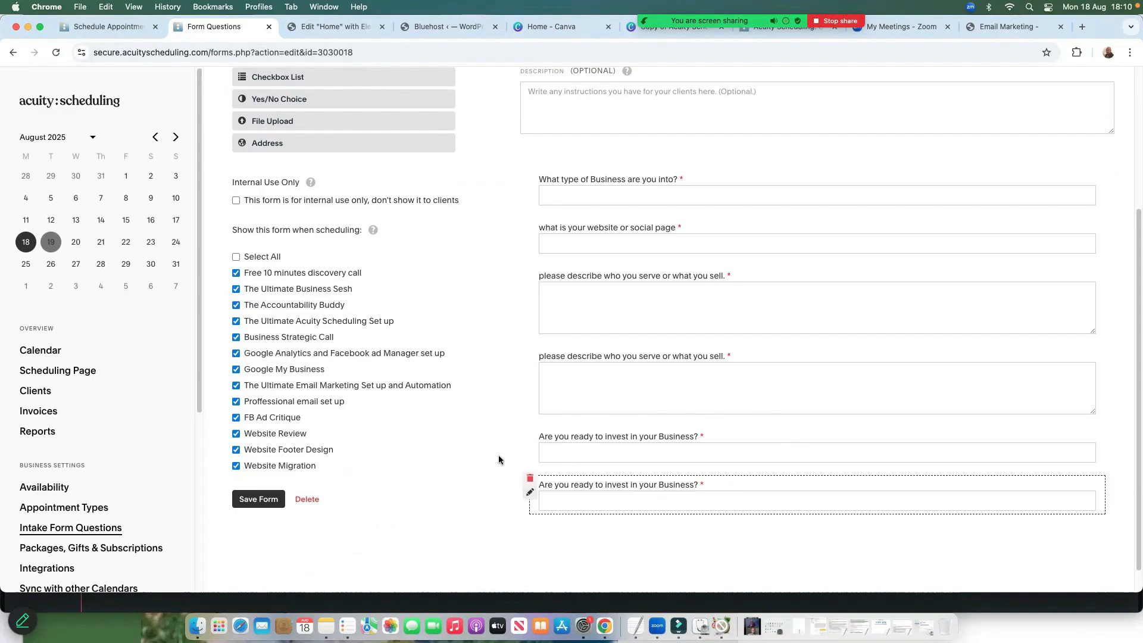
Name the intake form "my Clients form", save it, and open the preview of the client's scheduling page.
{"action": "left_click", "coordinate": [250, 504]}
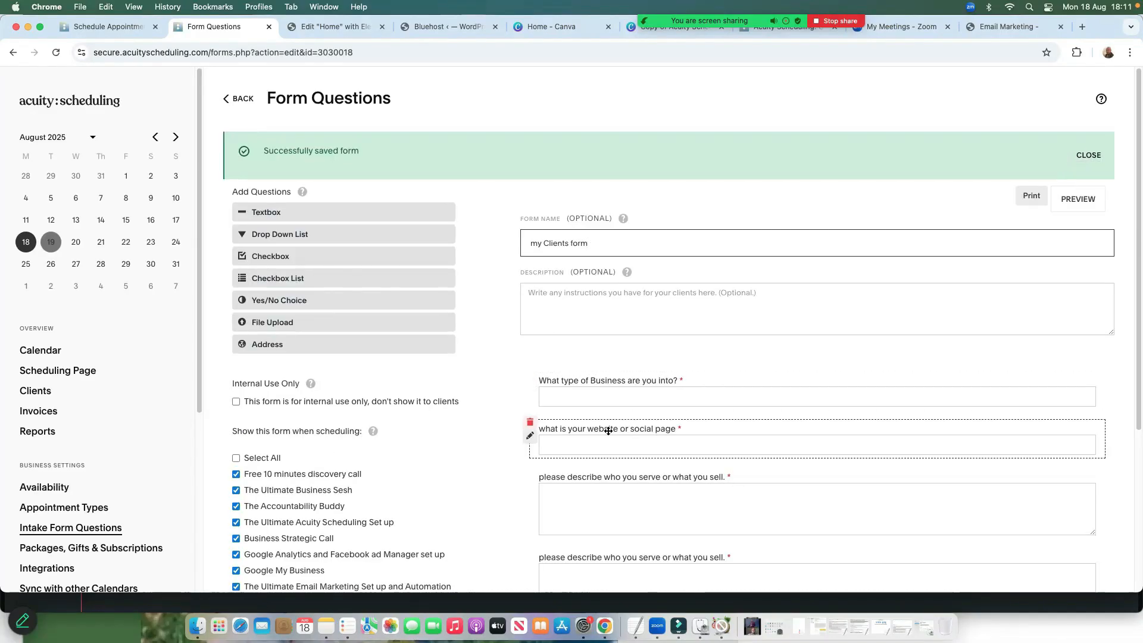
{"action": "scroll", "coordinate": [313, 450], "scroll_direction": "down", "scroll_amount": 5}
{"action": "left_click", "coordinate": [256, 470]}
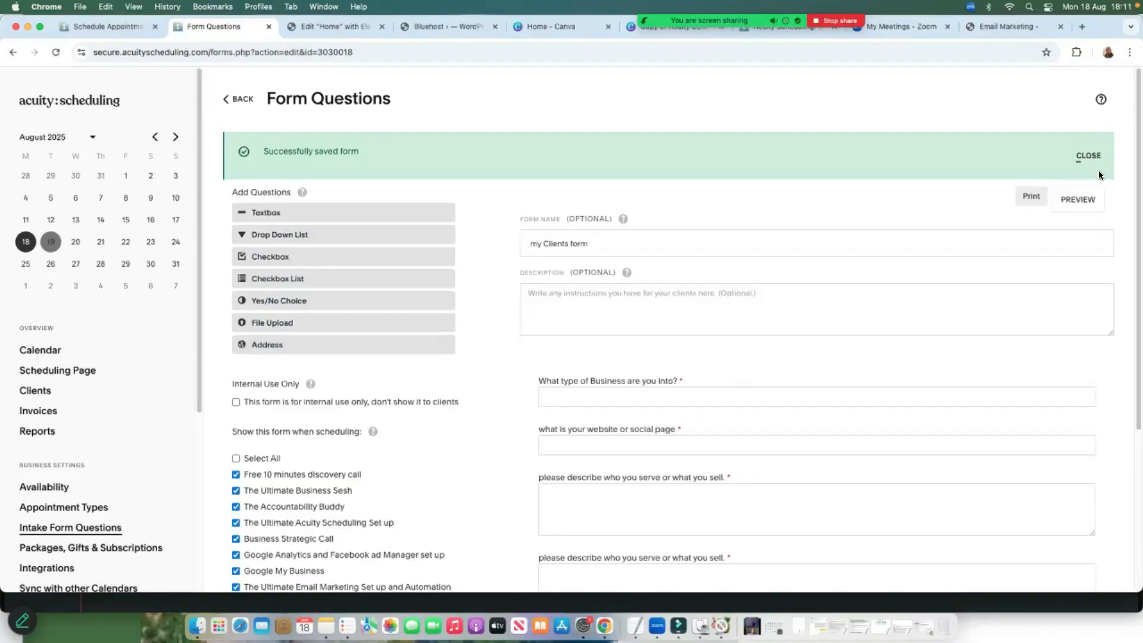
{"action": "left_click", "coordinate": [1077, 203]}
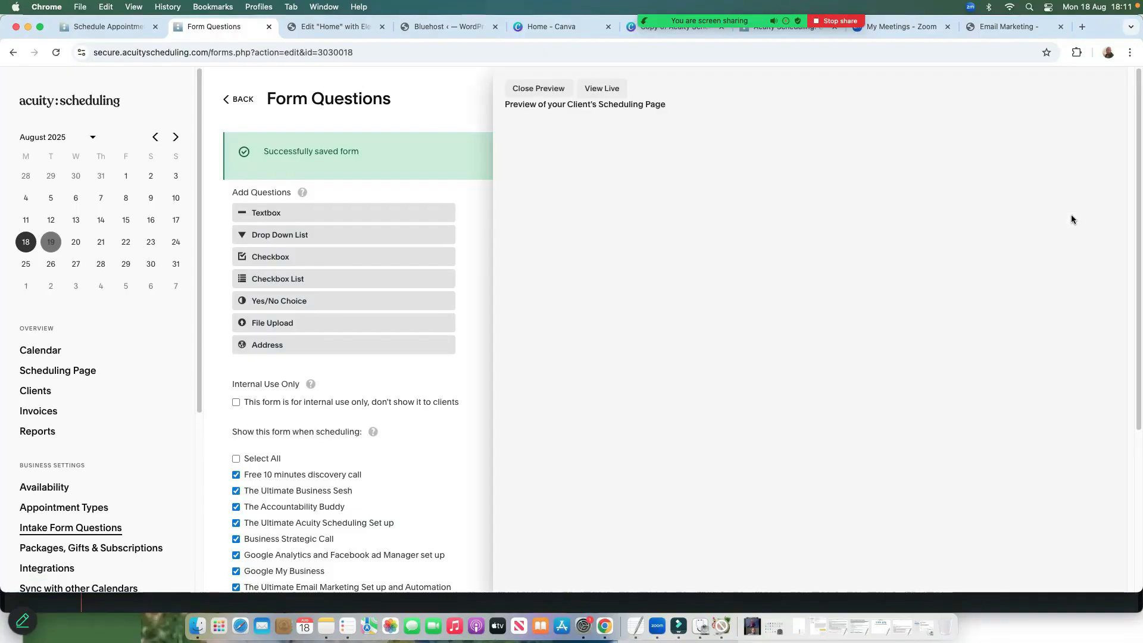
Open the live client scheduling page and choose to book the Free 10 minutes discovery call.
{"action": "left_click", "coordinate": [602, 87]}
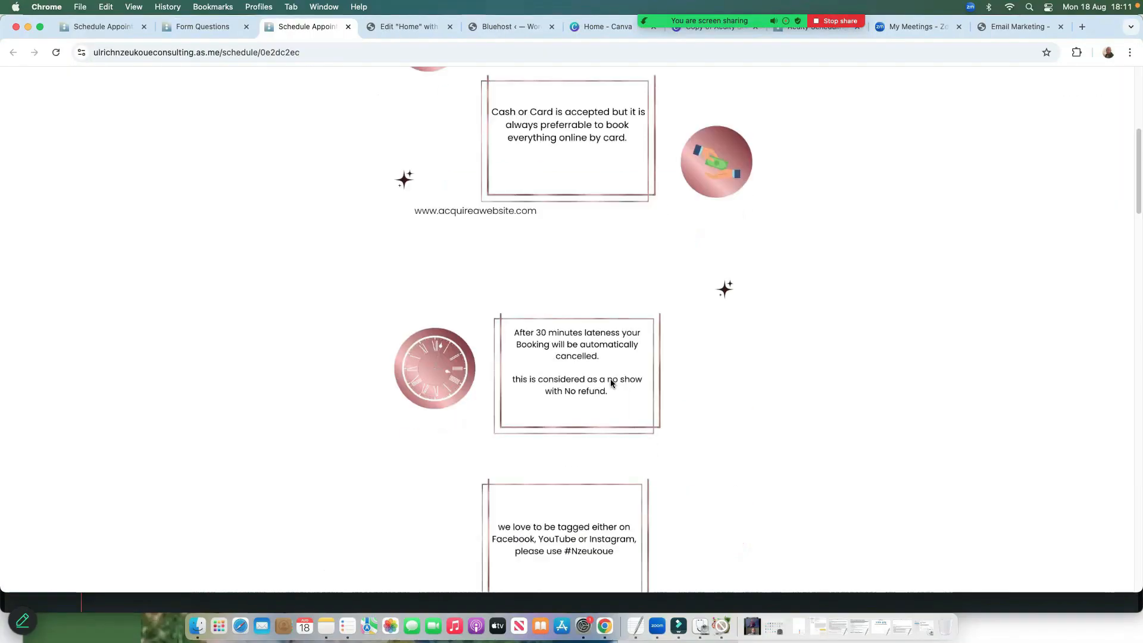
{"action": "scroll", "coordinate": [610, 381], "scroll_direction": "down", "scroll_amount": 12}
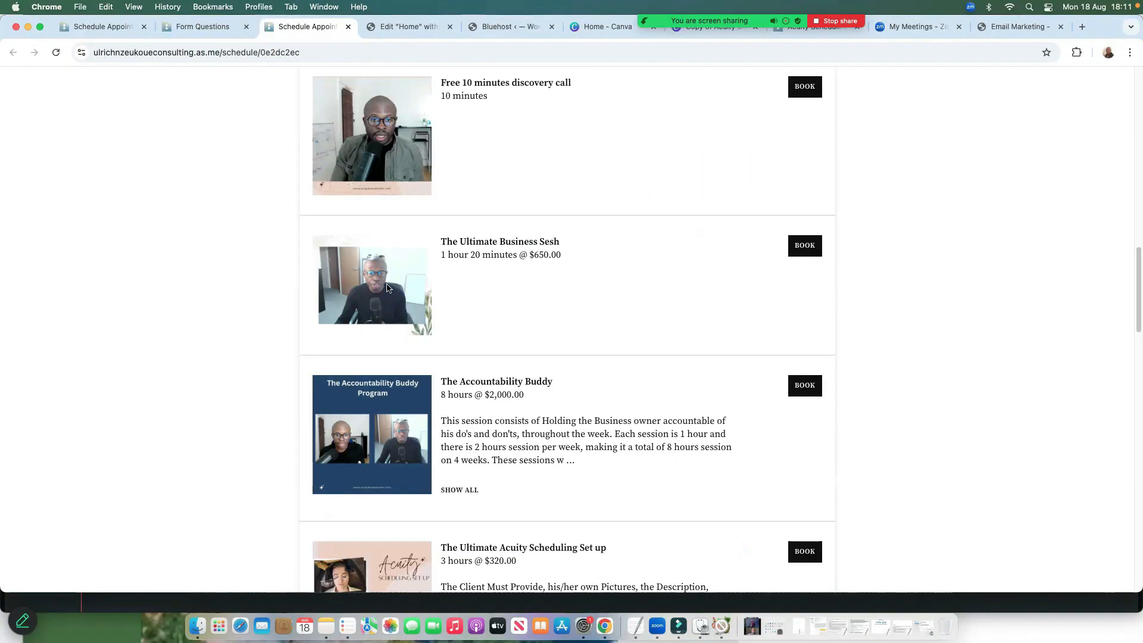
{"action": "left_click", "coordinate": [819, 84]}
{"action": "scroll", "coordinate": [609, 385], "scroll_direction": "down", "scroll_amount": 3}
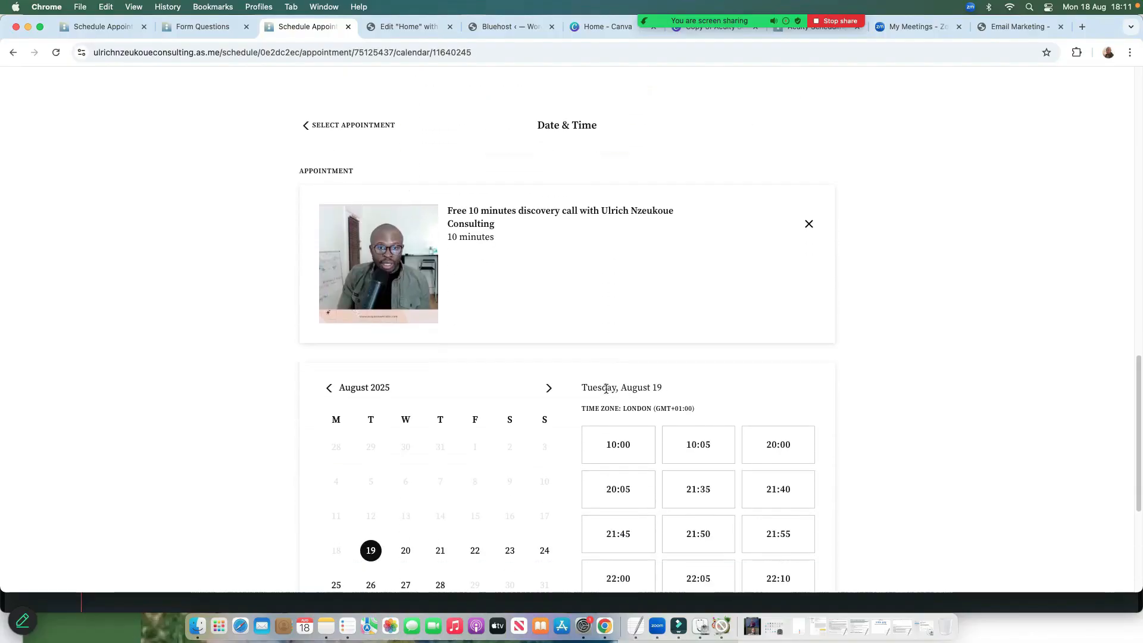
Continue with the 10:00 slot on Tuesday, August 19 and review the intake questions shown on the booking form.
{"action": "scroll", "coordinate": [606, 388], "scroll_direction": "down", "scroll_amount": 1}
{"action": "left_click", "coordinate": [622, 425]}
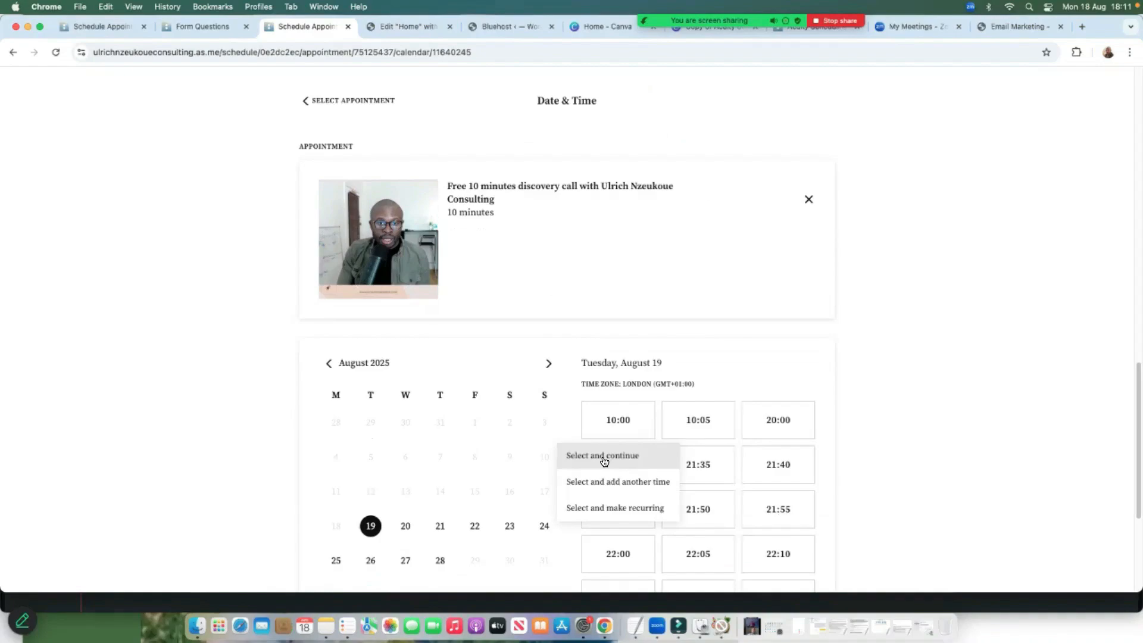
{"action": "left_click", "coordinate": [603, 456]}
{"action": "scroll", "coordinate": [592, 447], "scroll_direction": "down", "scroll_amount": 5}
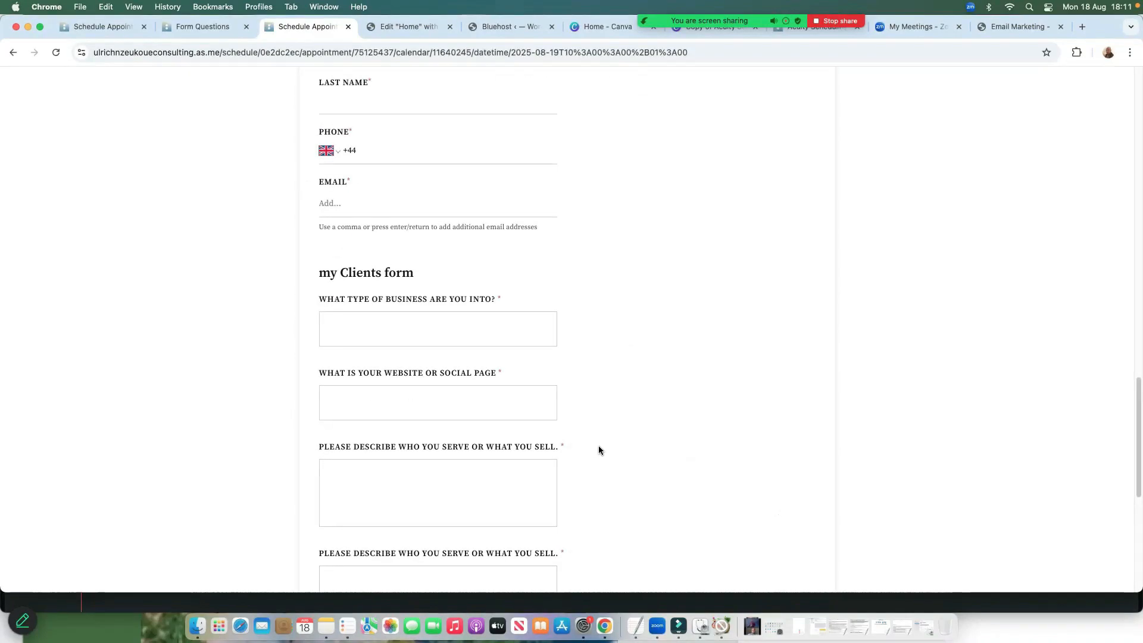
{"action": "scroll", "coordinate": [598, 449], "scroll_direction": "up", "scroll_amount": 1}
{"action": "scroll", "coordinate": [598, 448], "scroll_direction": "down", "scroll_amount": 1}
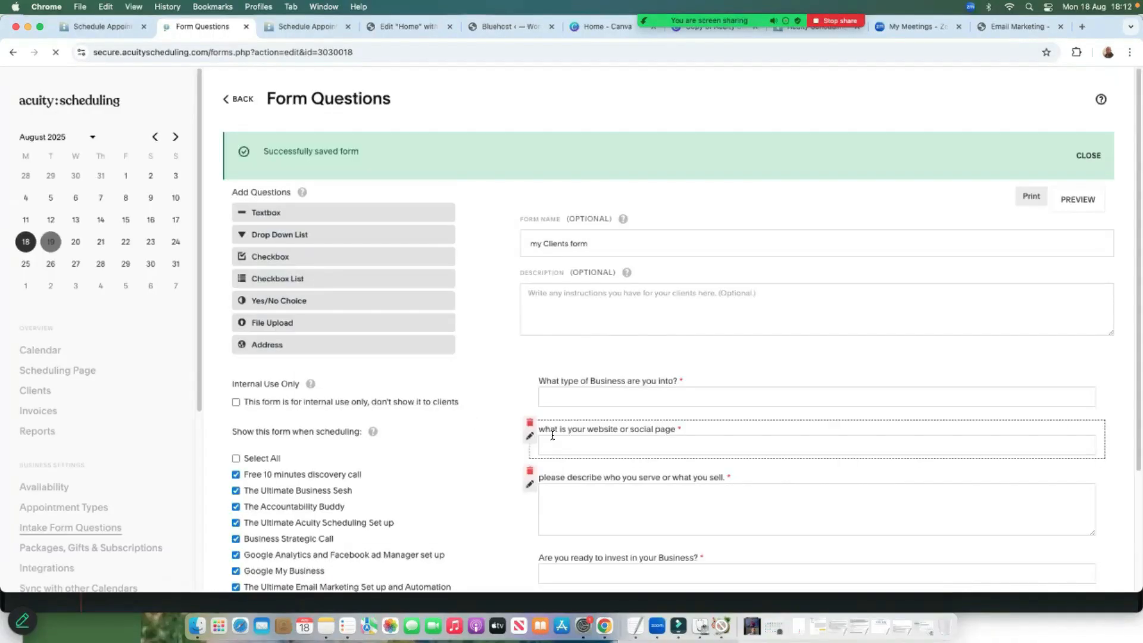
Check the questions in the "my Clients form" editor and save the form again.
{"action": "scroll", "coordinate": [577, 406], "scroll_direction": "down", "scroll_amount": 3}
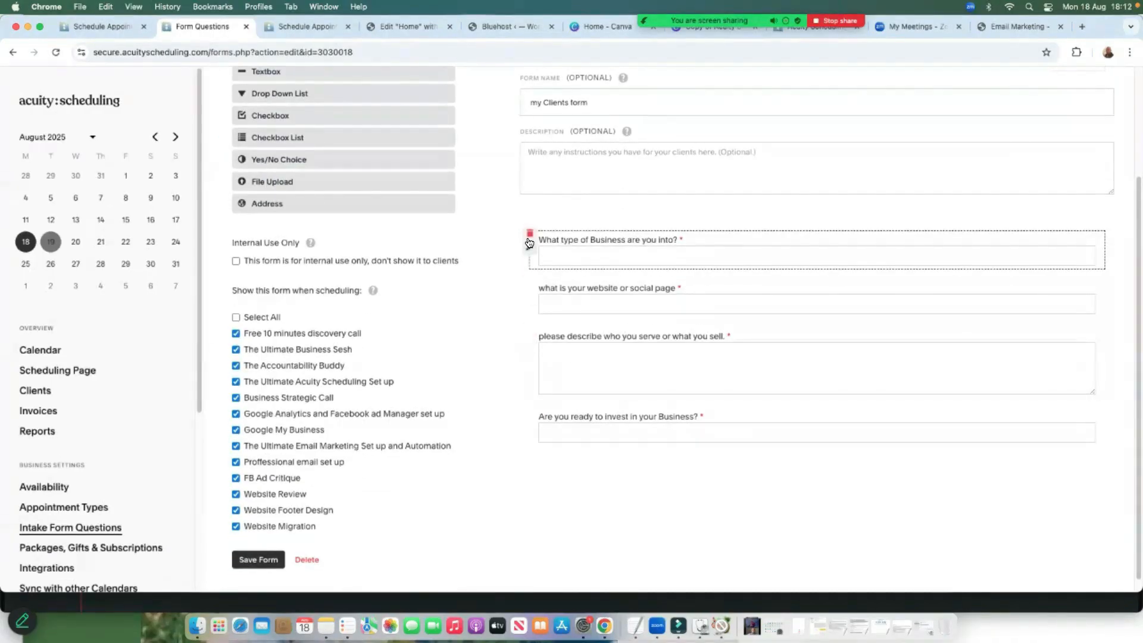
{"action": "left_click", "coordinate": [241, 565]}
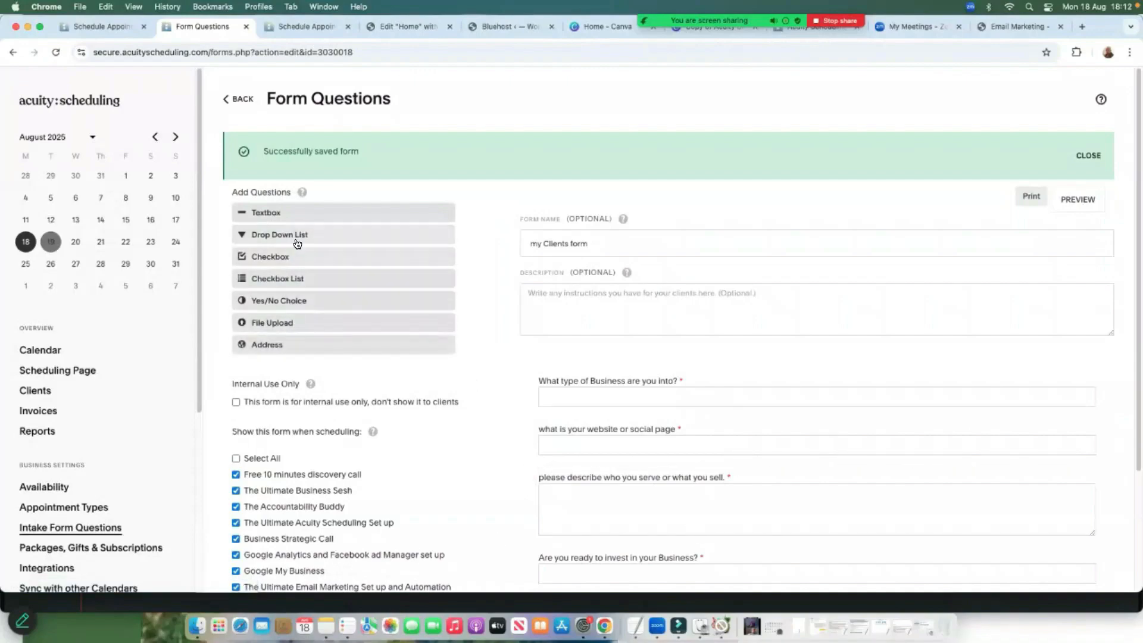
{"action": "left_click_drag", "start_coordinate": [298, 235], "coordinate": [601, 402]}
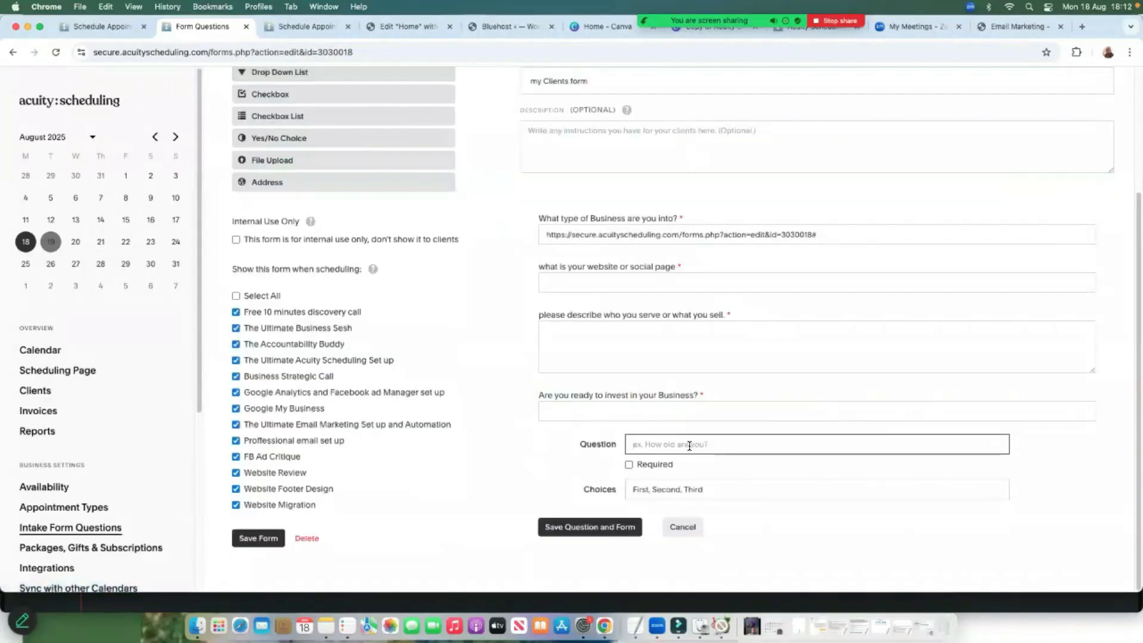
{"action": "left_click", "coordinate": [666, 494]}
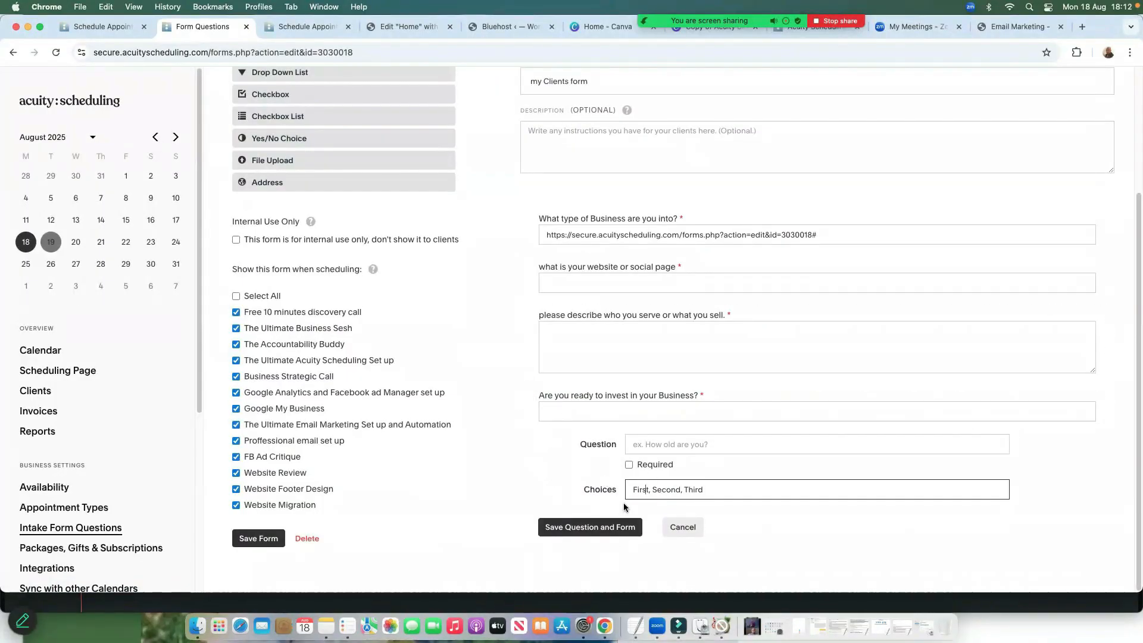
{"action": "left_click", "coordinate": [682, 528]}
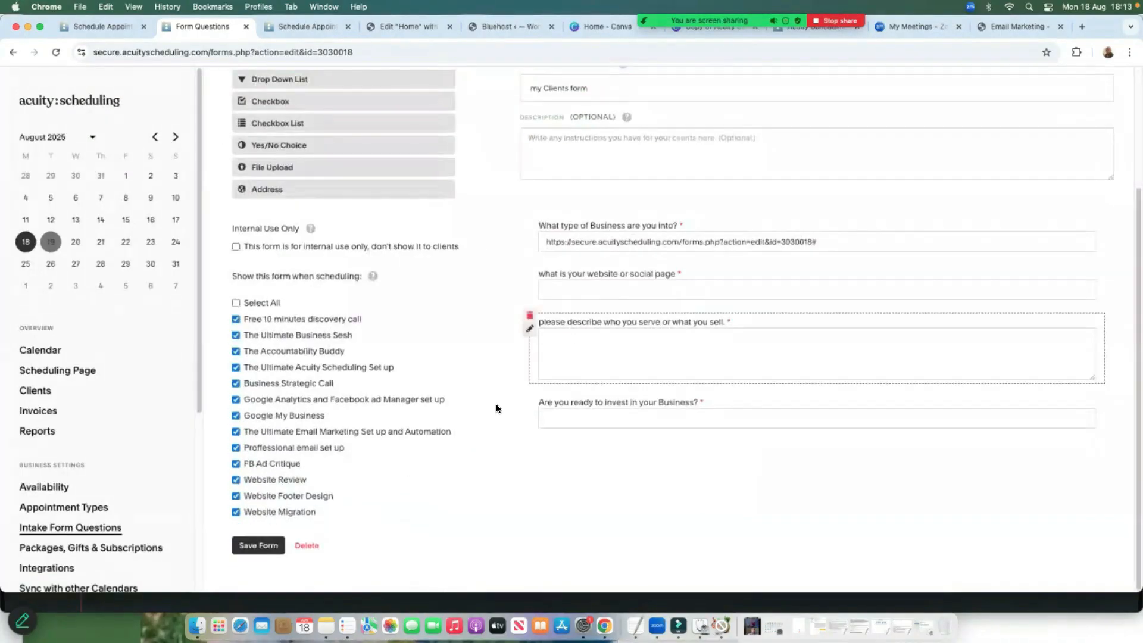
Save the intake form and open the Business Strategic Call appointment type to look through its settings.
{"action": "left_click", "coordinate": [246, 551]}
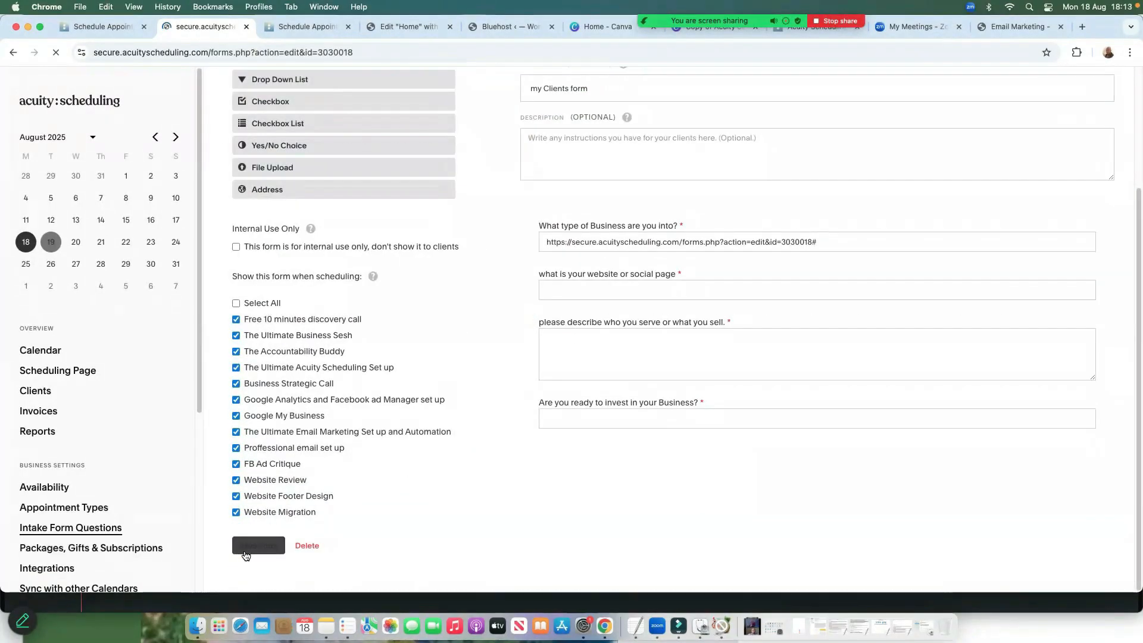
{"action": "left_click", "coordinate": [63, 507]}
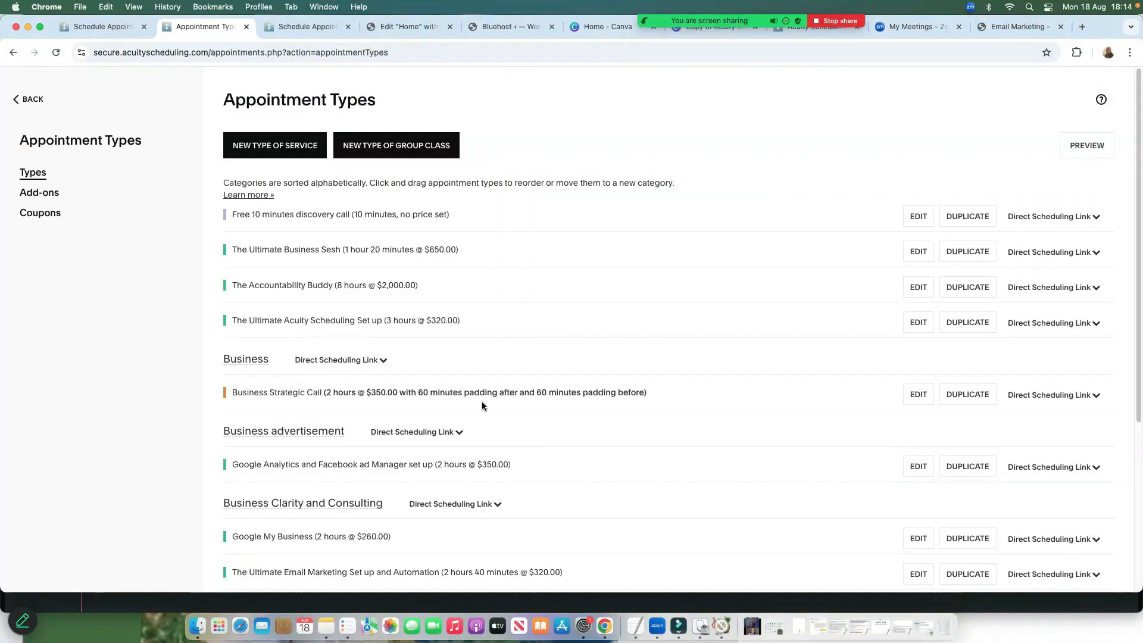
{"action": "left_click", "coordinate": [914, 394]}
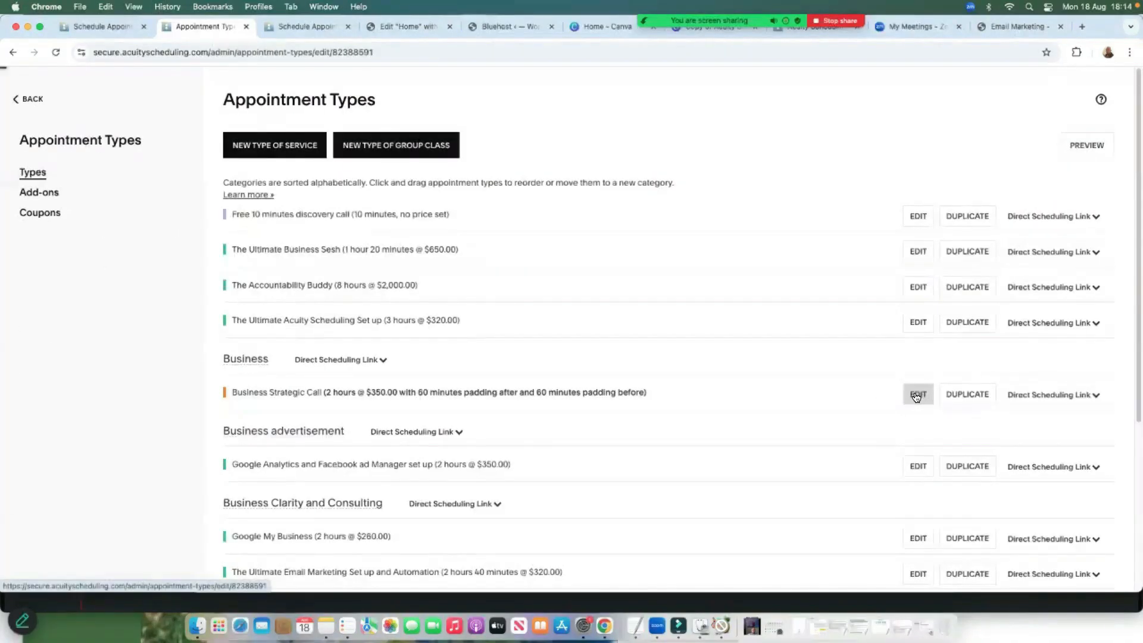
{"action": "scroll", "coordinate": [736, 421], "scroll_direction": "down", "scroll_amount": 20}
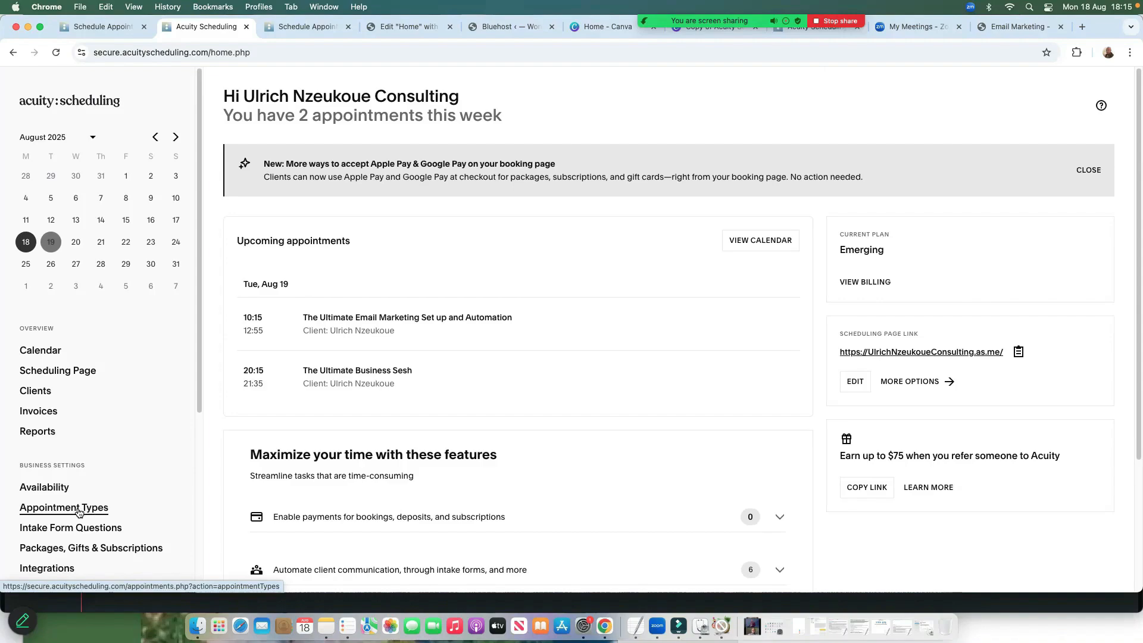
Start a new type of group class named "Group class" and attach "my Clients form" to it.
{"action": "left_click", "coordinate": [79, 512]}
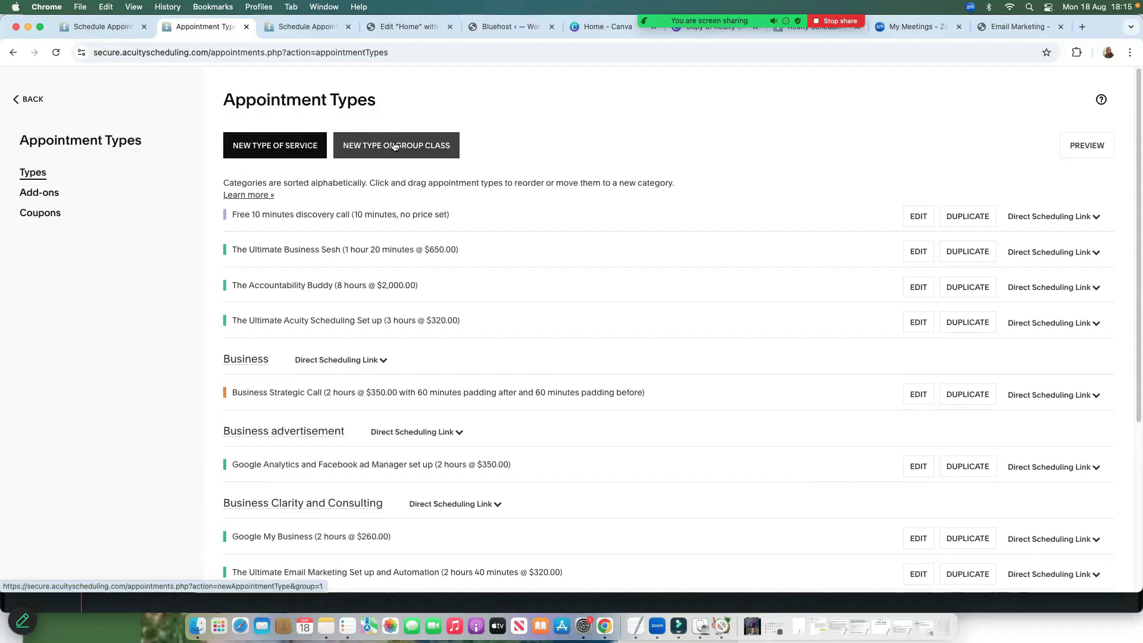
{"action": "left_click", "coordinate": [395, 146]}
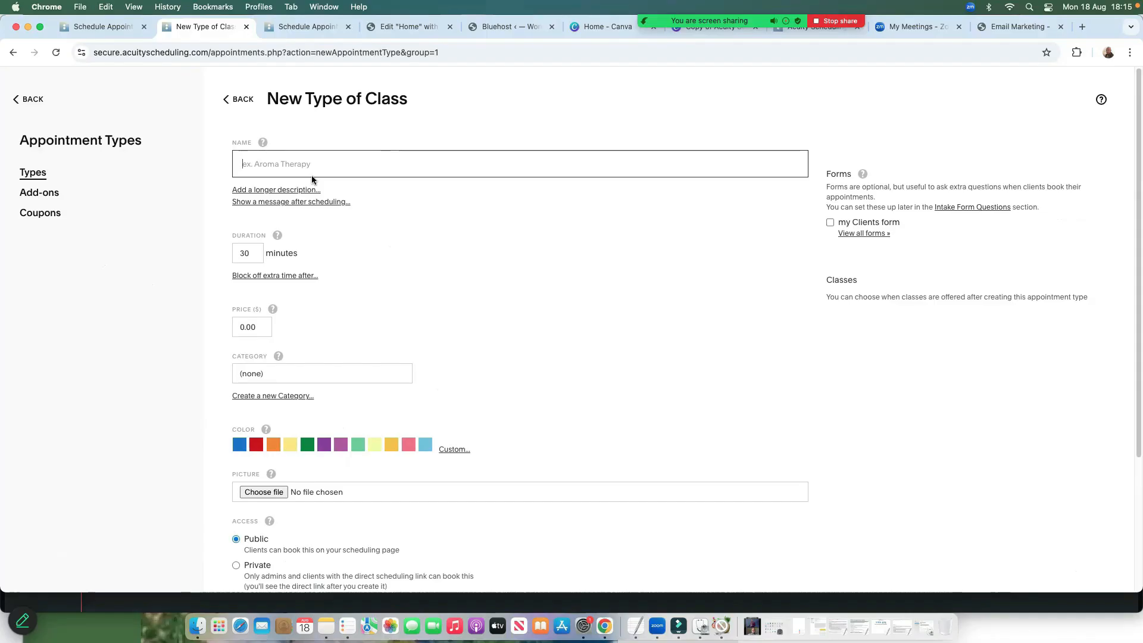
{"action": "type", "text": "Group class"}
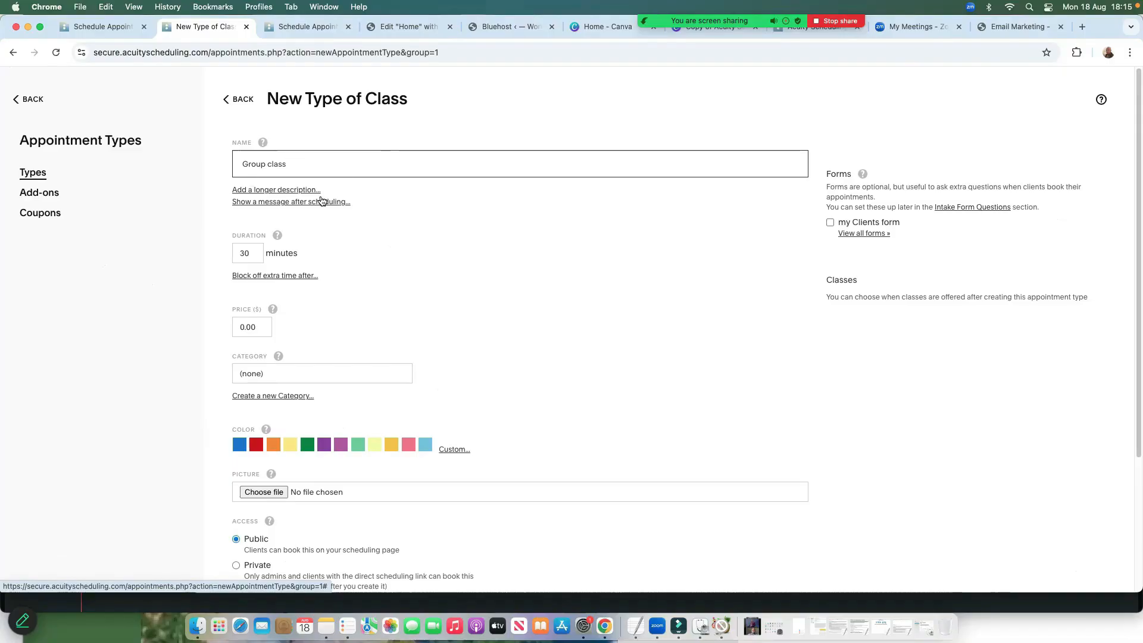
{"action": "left_click", "coordinate": [830, 224]}
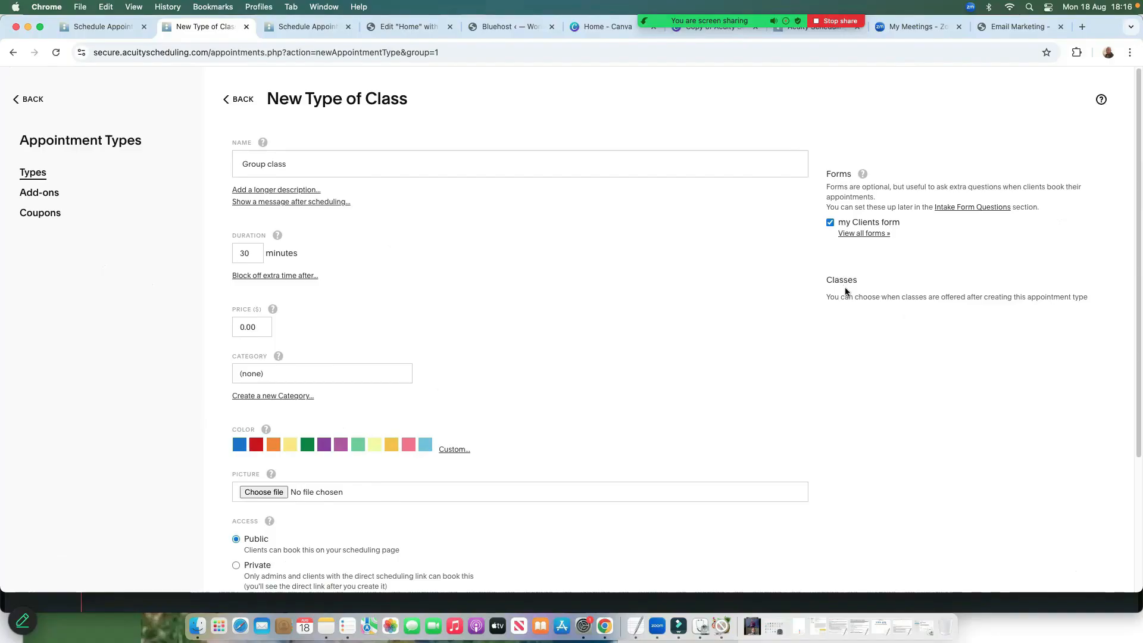
Set the group class price to $100.00 and its duration to 45 minutes.
{"action": "left_click", "coordinate": [241, 331]}
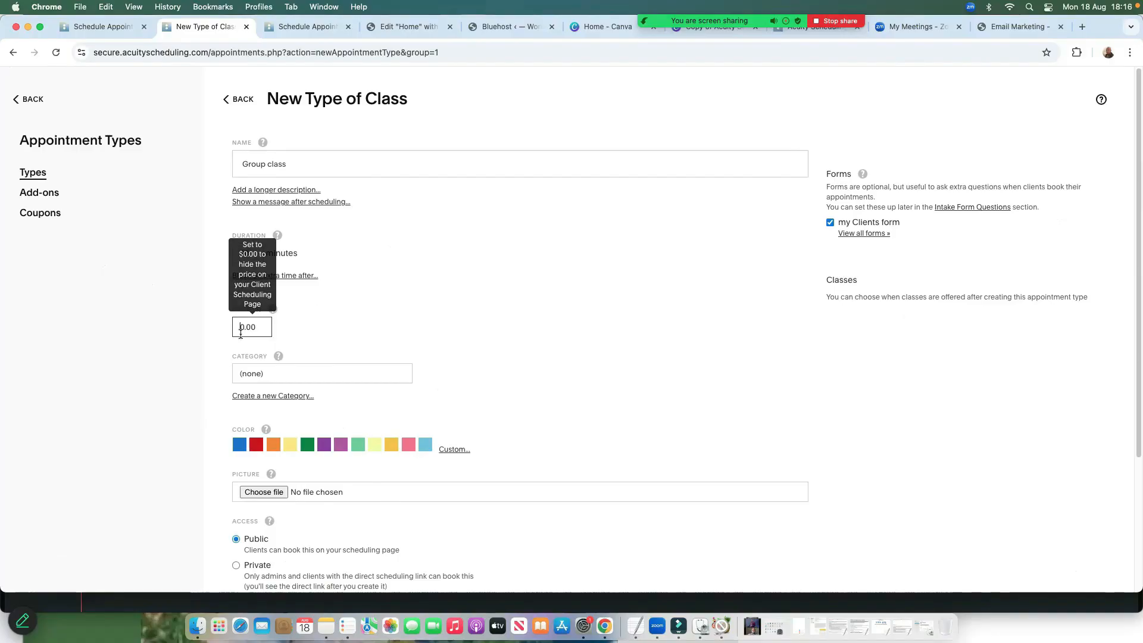
{"action": "type", "text": "10"}
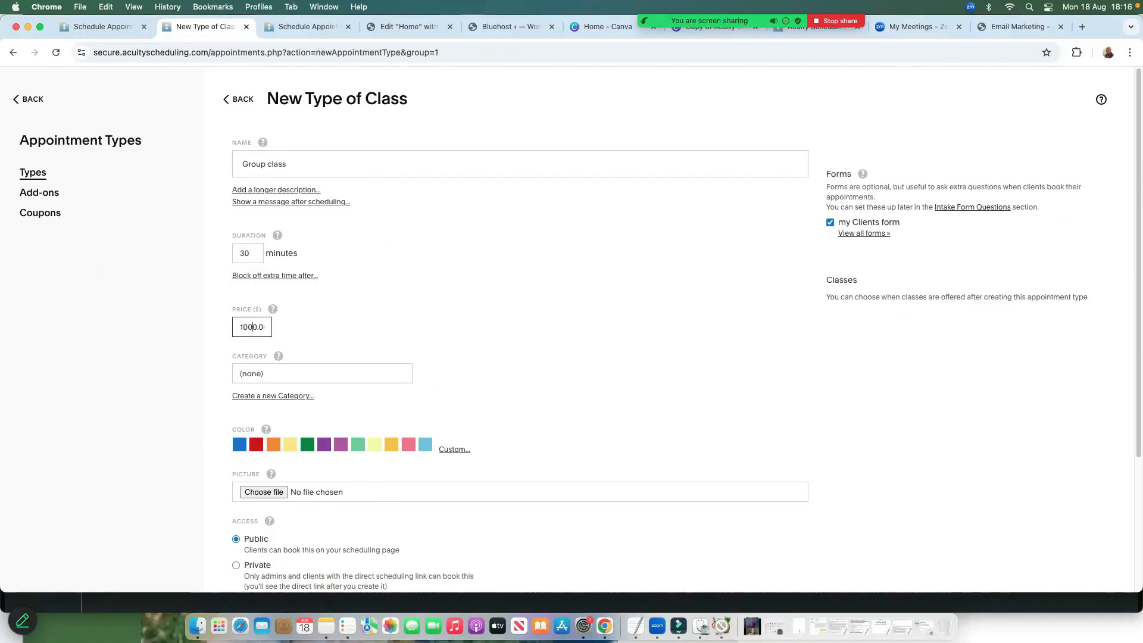
{"action": "left_click", "coordinate": [250, 255]}
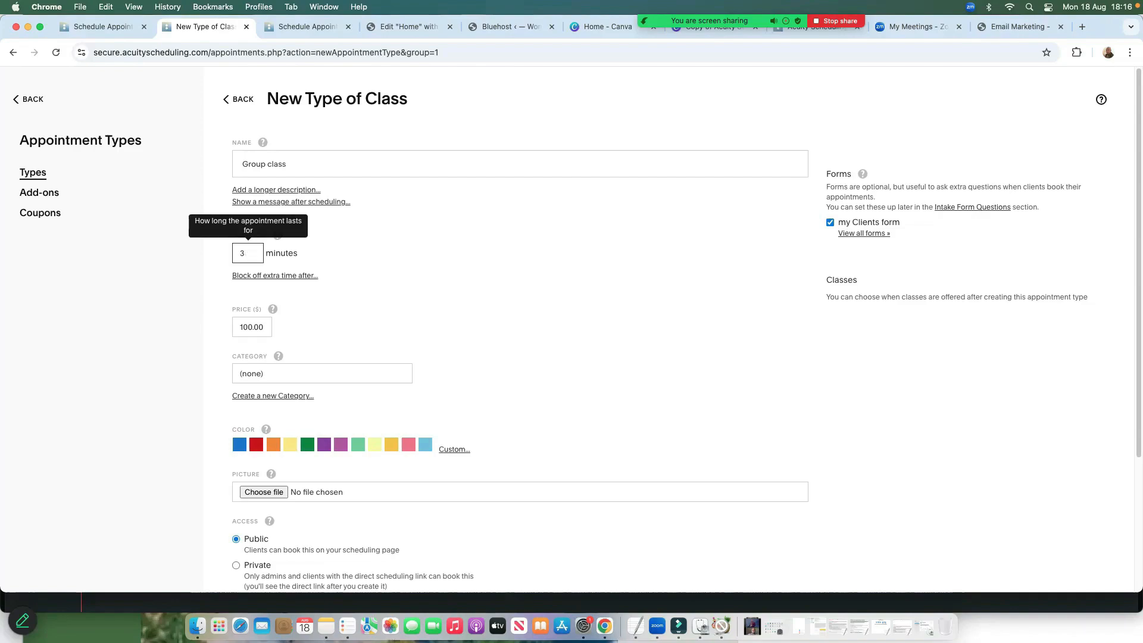
{"action": "type", "text": "45"}
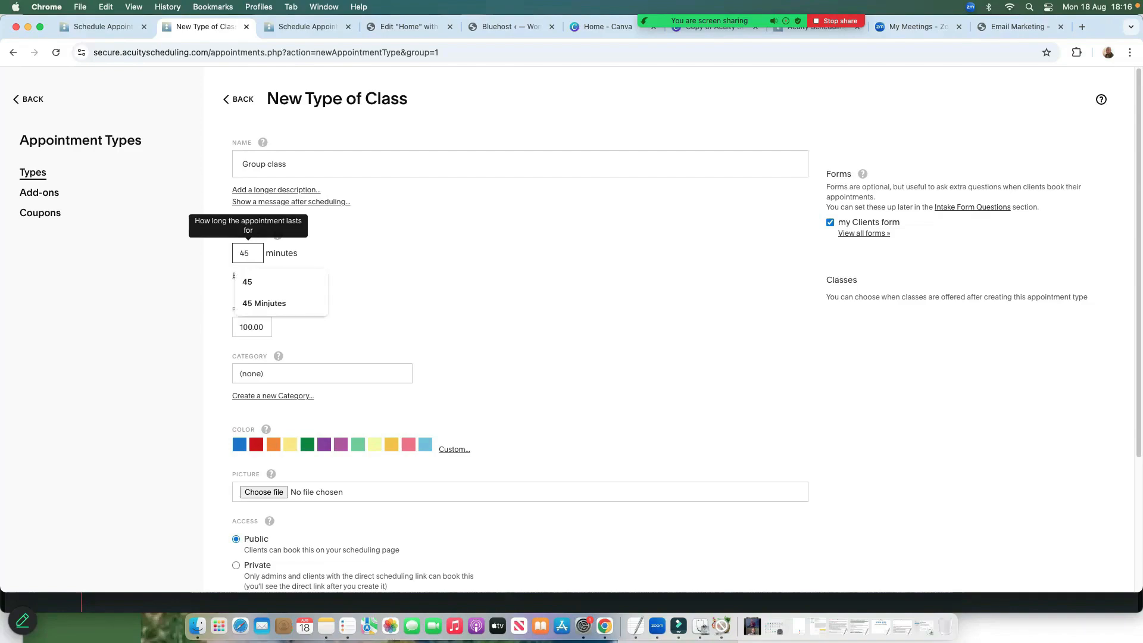
{"action": "left_click", "coordinate": [369, 257]}
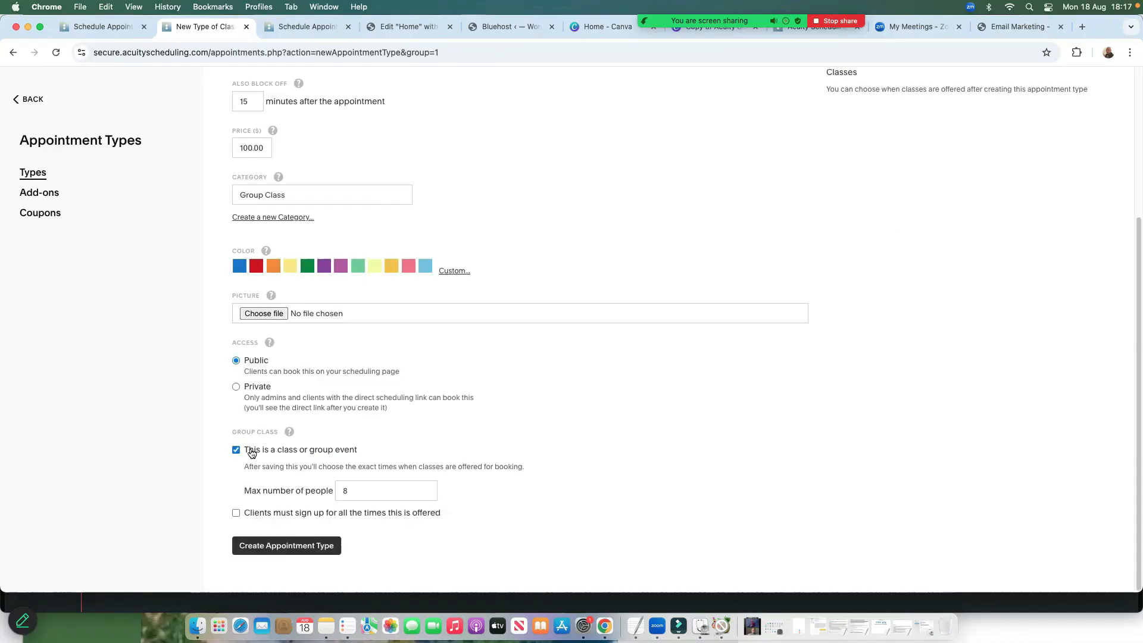
Limit the class to a maximum of 5 people and require clients to sign up for all the times offered.
{"action": "scroll", "coordinate": [252, 453], "scroll_direction": "down", "scroll_amount": 1}
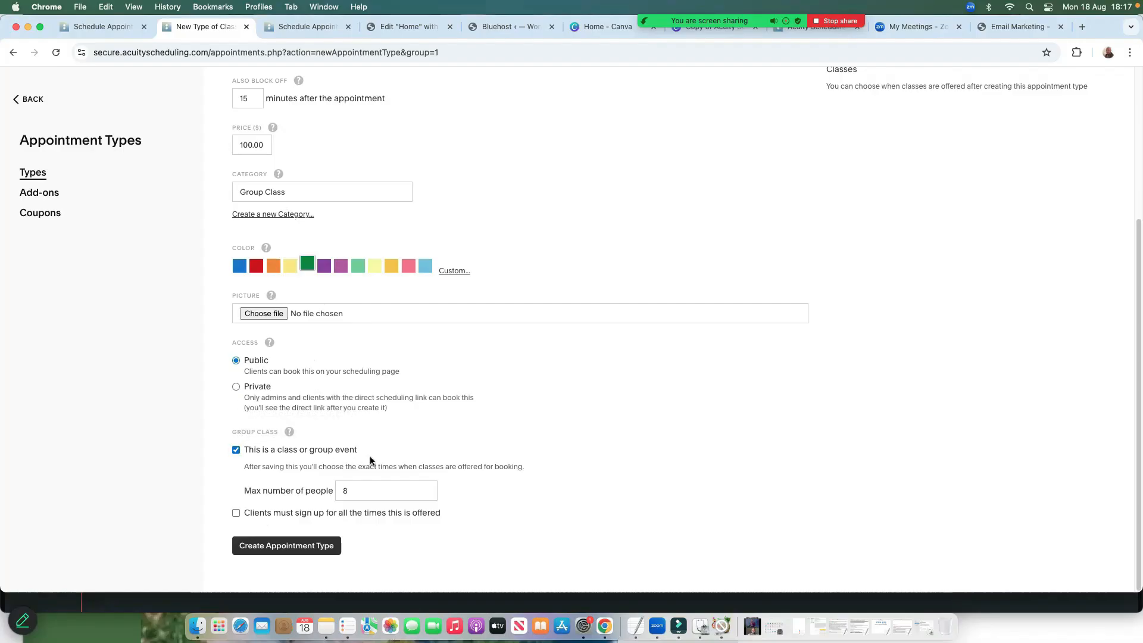
{"action": "left_click", "coordinate": [354, 491]}
{"action": "left_click", "coordinate": [361, 514]}
{"action": "scroll", "coordinate": [294, 442], "scroll_direction": "down", "scroll_amount": 1}
{"action": "scroll", "coordinate": [294, 443], "scroll_direction": "up", "scroll_amount": 1}
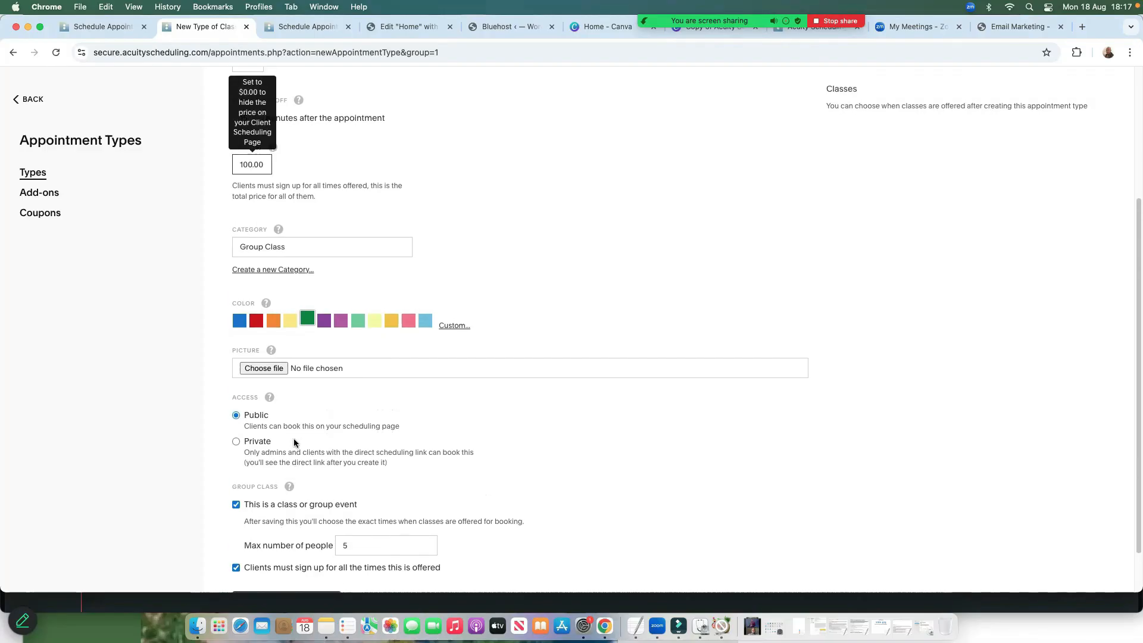
Set the total class price to $400.00 and create the group class appointment type.
{"action": "key", "text": "BackSpace"}
{"action": "type", "text": "4"}
{"action": "key", "text": "Right"}
{"action": "key", "text": "BackSpace"}
{"action": "scroll", "coordinate": [241, 486], "scroll_direction": "down", "scroll_amount": 2}
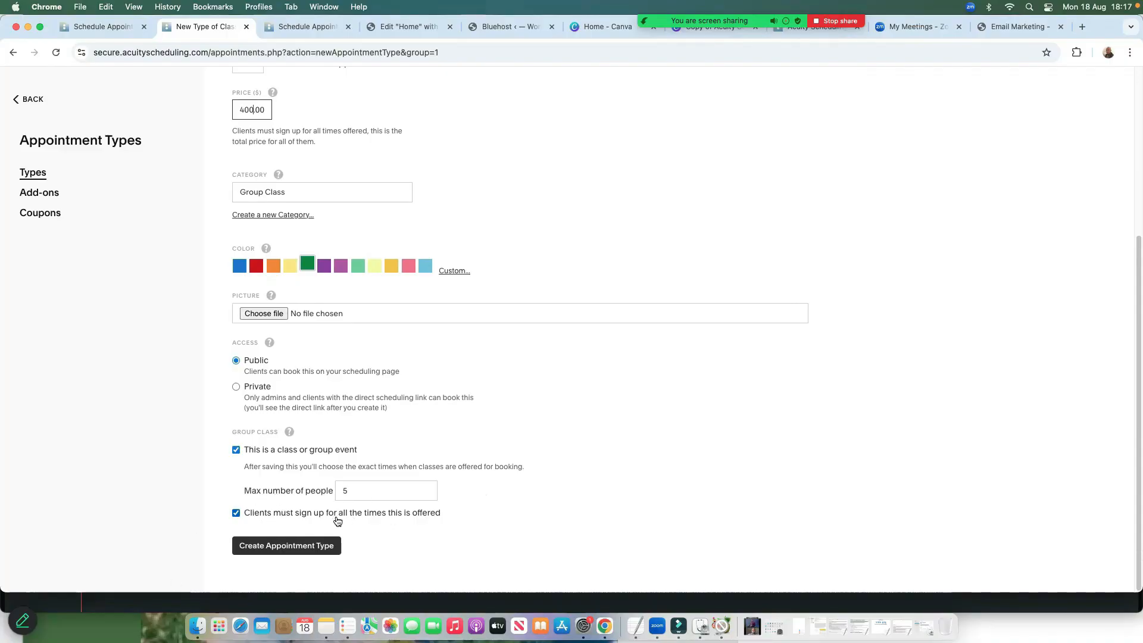
{"action": "left_click", "coordinate": [288, 549]}
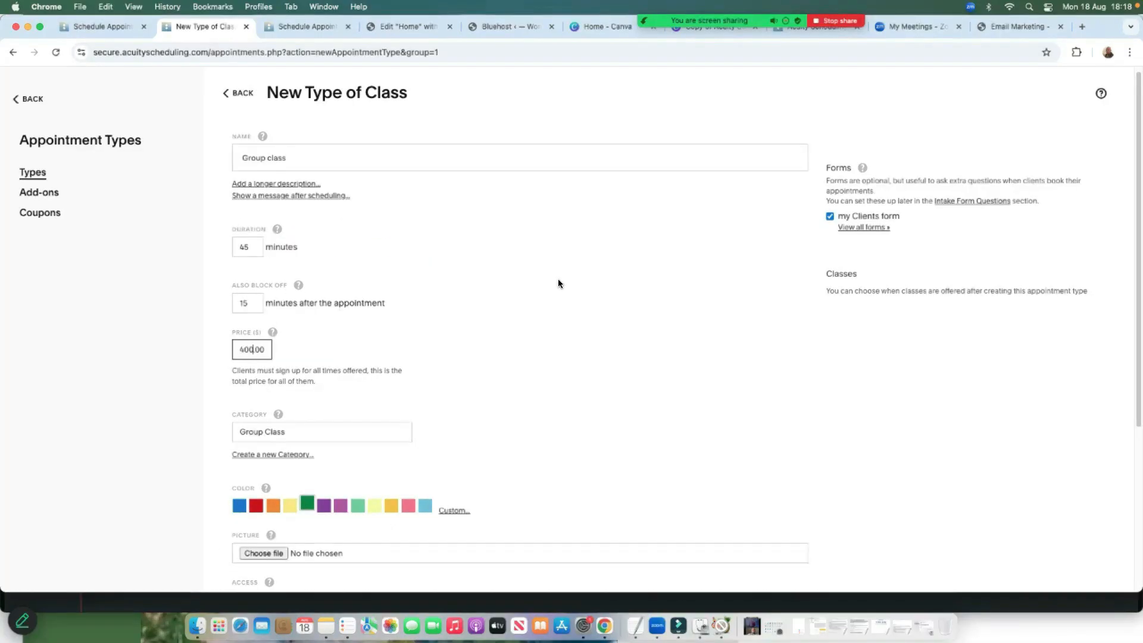
{"action": "scroll", "coordinate": [342, 492], "scroll_direction": "down", "scroll_amount": 5}
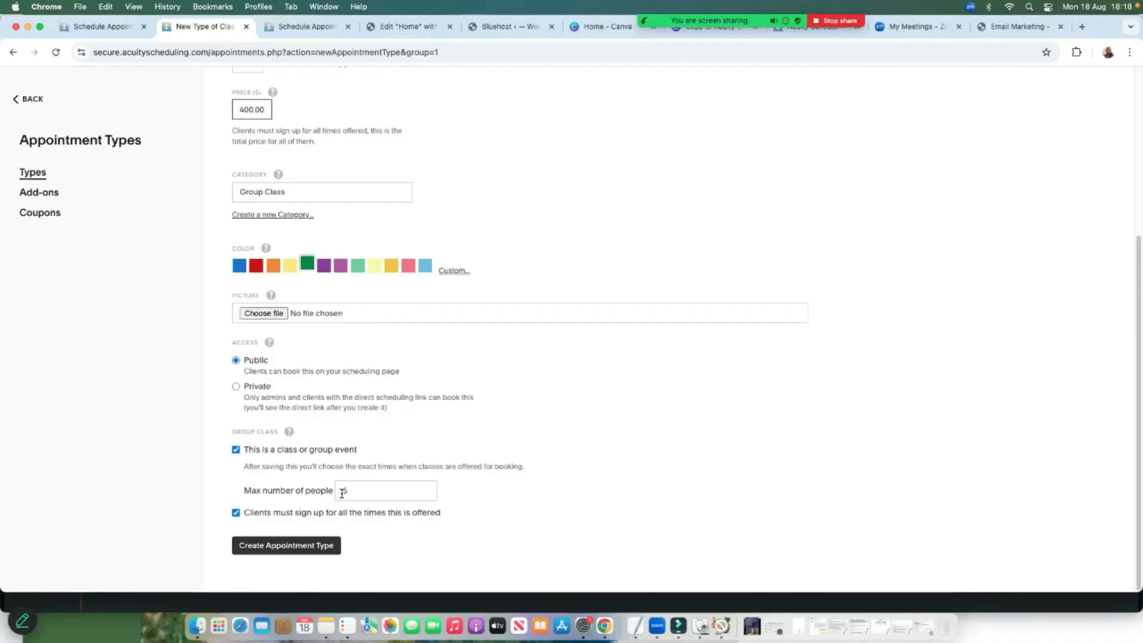
{"action": "left_click", "coordinate": [274, 555]}
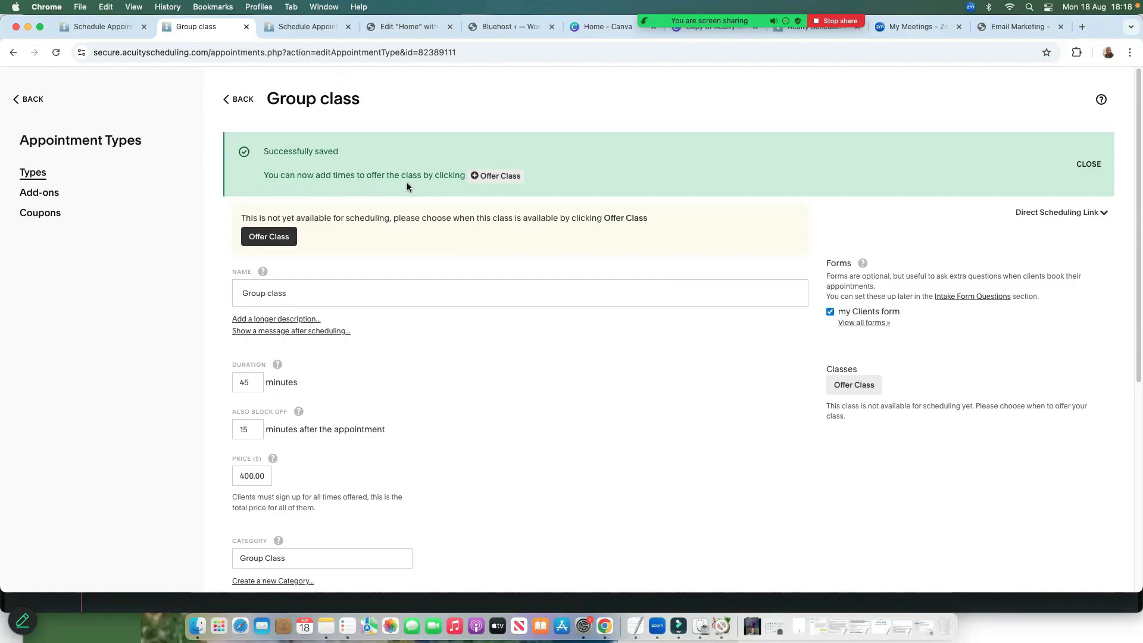
Offer the group class on 08/19/2025 at 12:00 and save it to the calendar.
{"action": "left_click", "coordinate": [494, 177]}
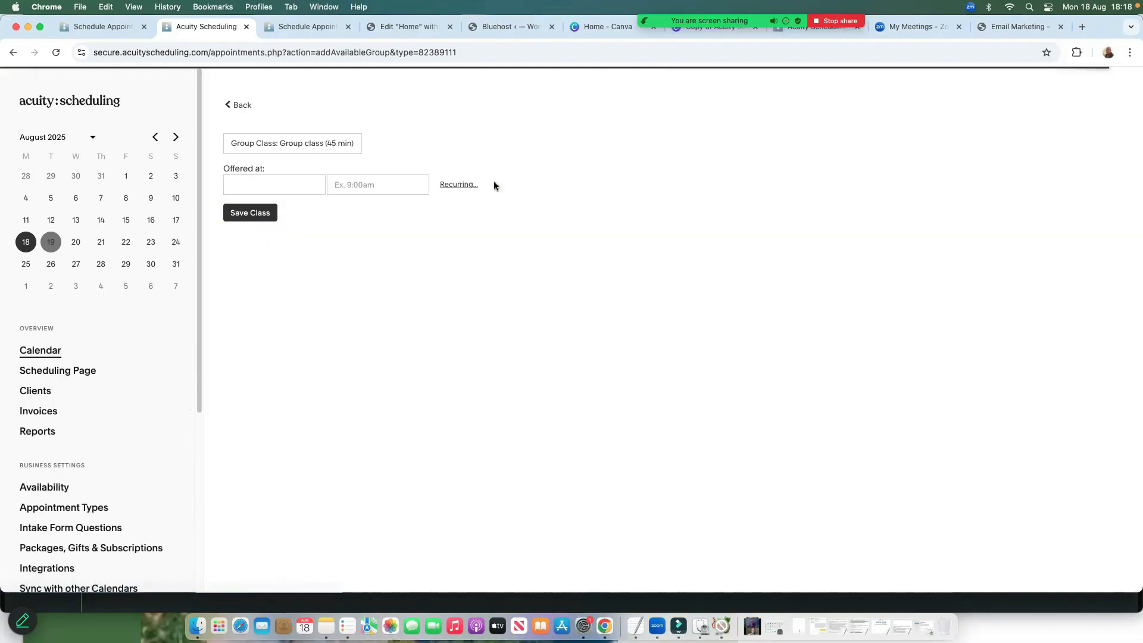
{"action": "left_click", "coordinate": [244, 184]}
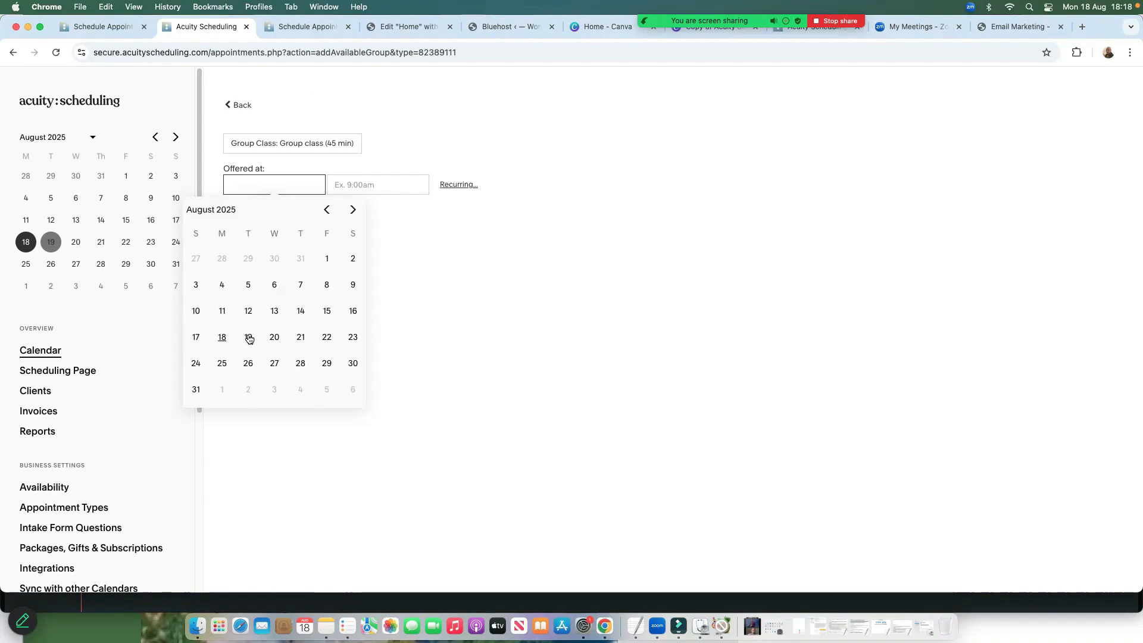
{"action": "left_click", "coordinate": [248, 336]}
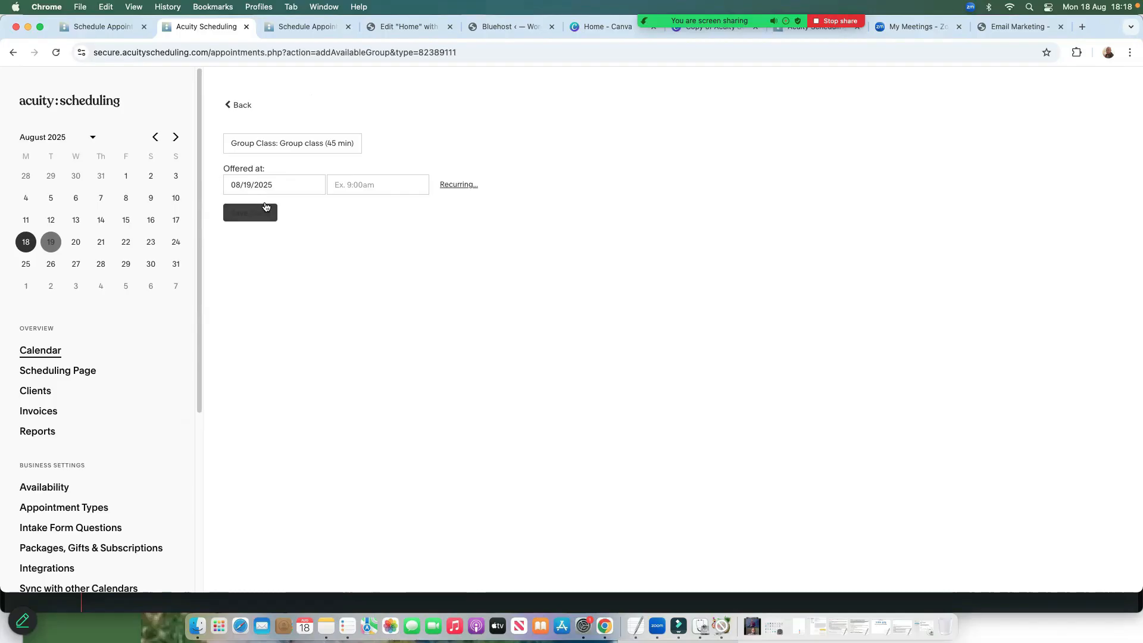
{"action": "left_click", "coordinate": [354, 189]}
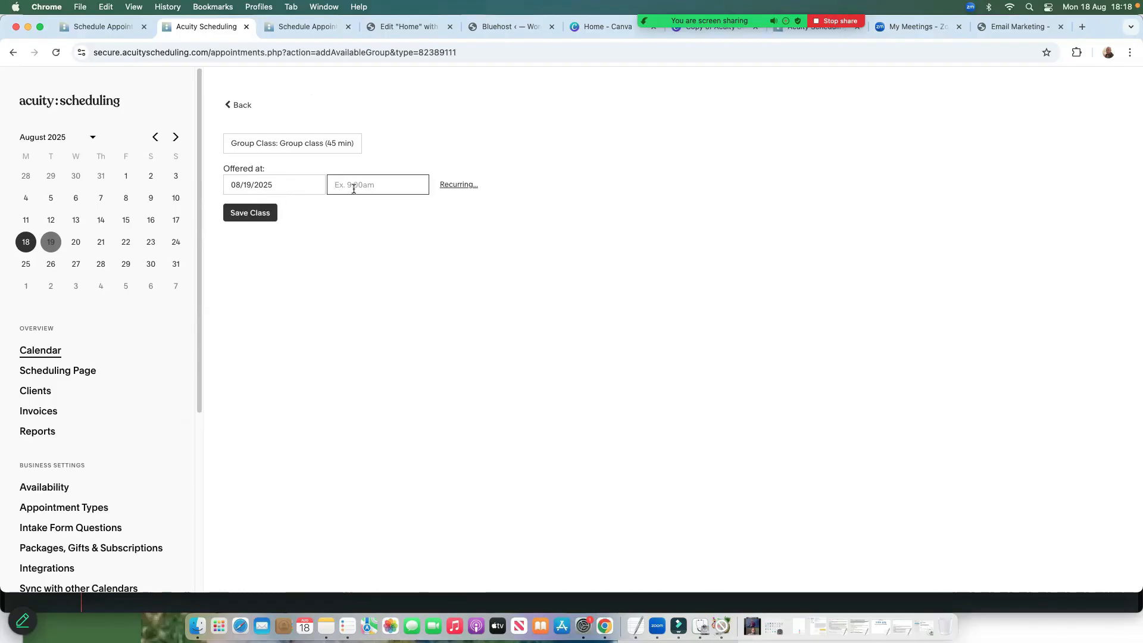
{"action": "type", "text": "12"}
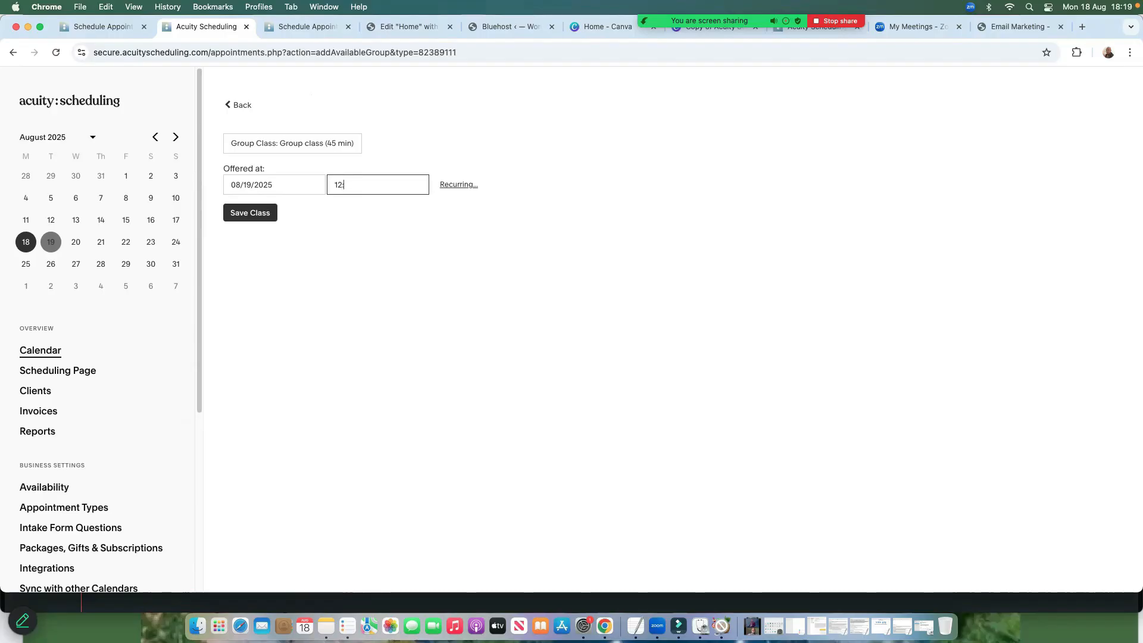
{"action": "type", "text": ":00"}
{"action": "left_click", "coordinate": [254, 215]}
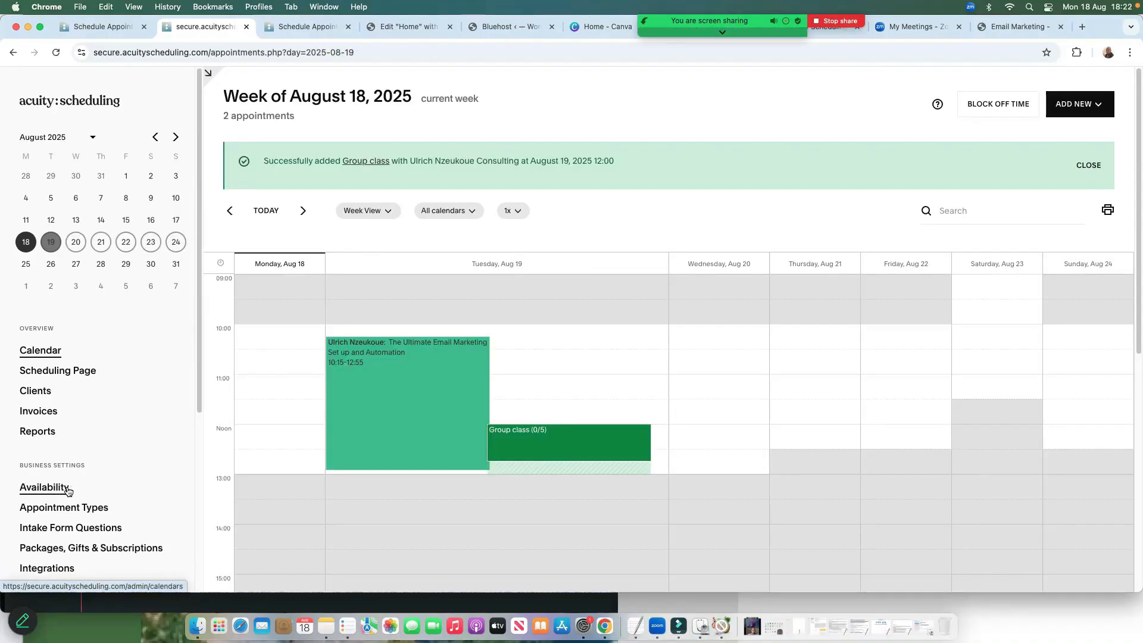
Look through the packages, gifts and subscriptions area, including its types, coupons for packages, orders and subscribers.
{"action": "scroll", "coordinate": [113, 503], "scroll_direction": "down", "scroll_amount": 1}
{"action": "scroll", "coordinate": [114, 503], "scroll_direction": "down", "scroll_amount": 3}
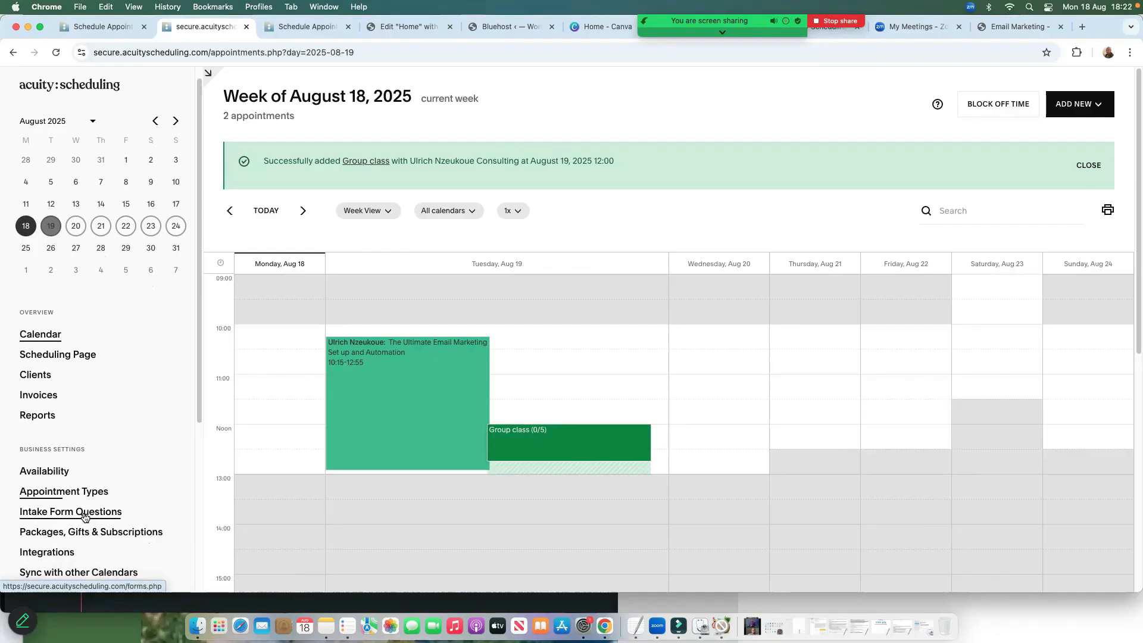
{"action": "scroll", "coordinate": [126, 498], "scroll_direction": "down", "scroll_amount": 1}
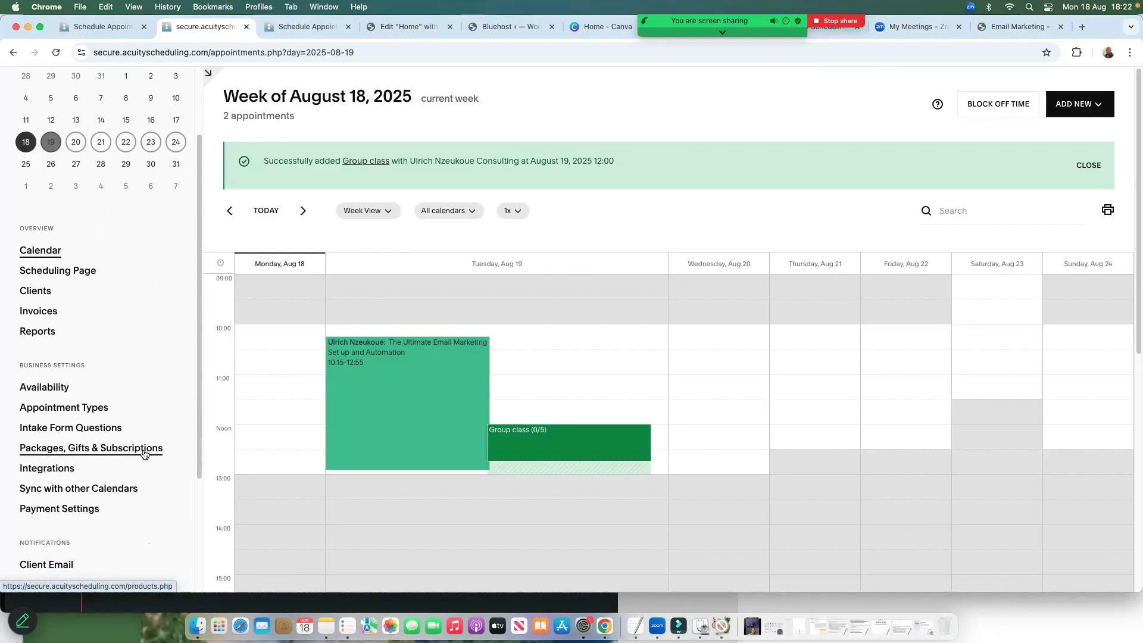
{"action": "left_click", "coordinate": [102, 447]}
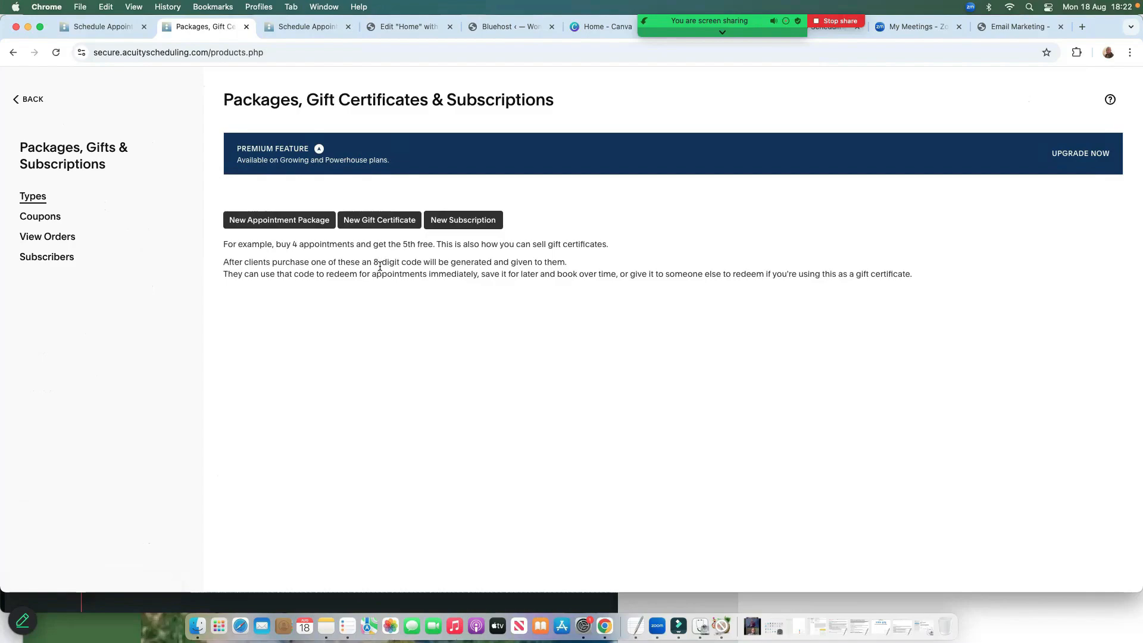
{"action": "left_click", "coordinate": [40, 216]}
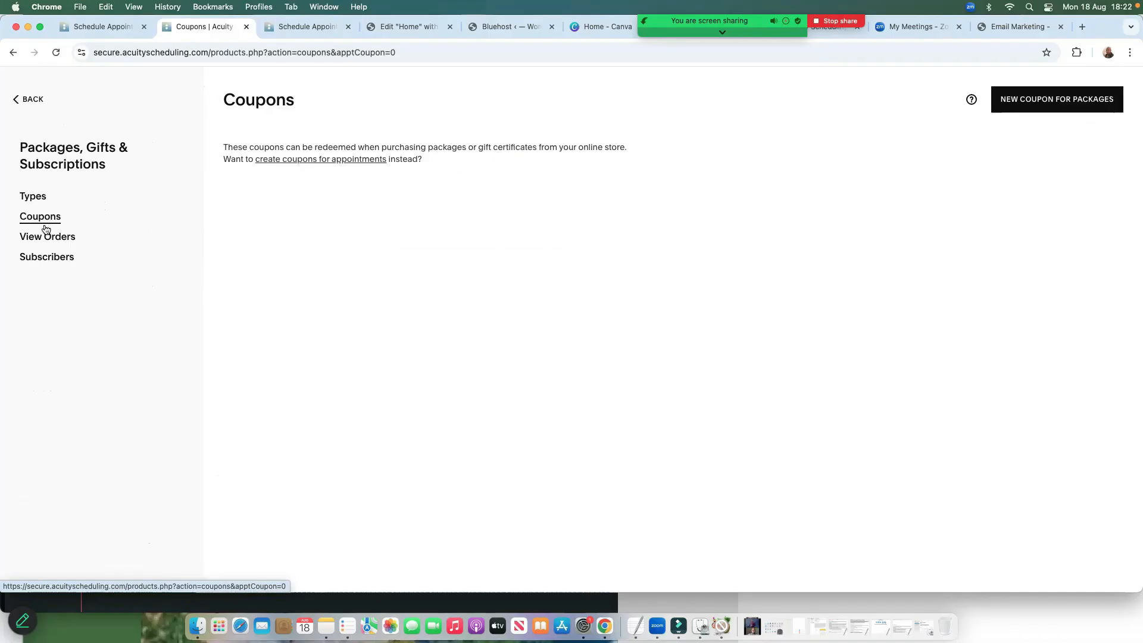
{"action": "left_click", "coordinate": [1044, 115]}
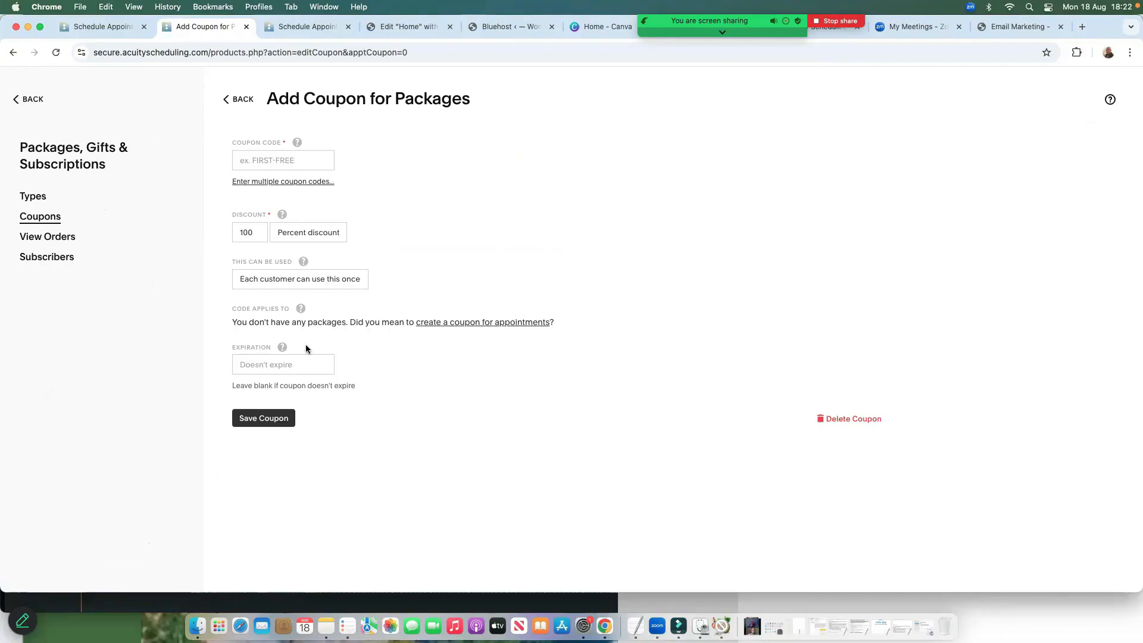
{"action": "left_click", "coordinate": [48, 239]}
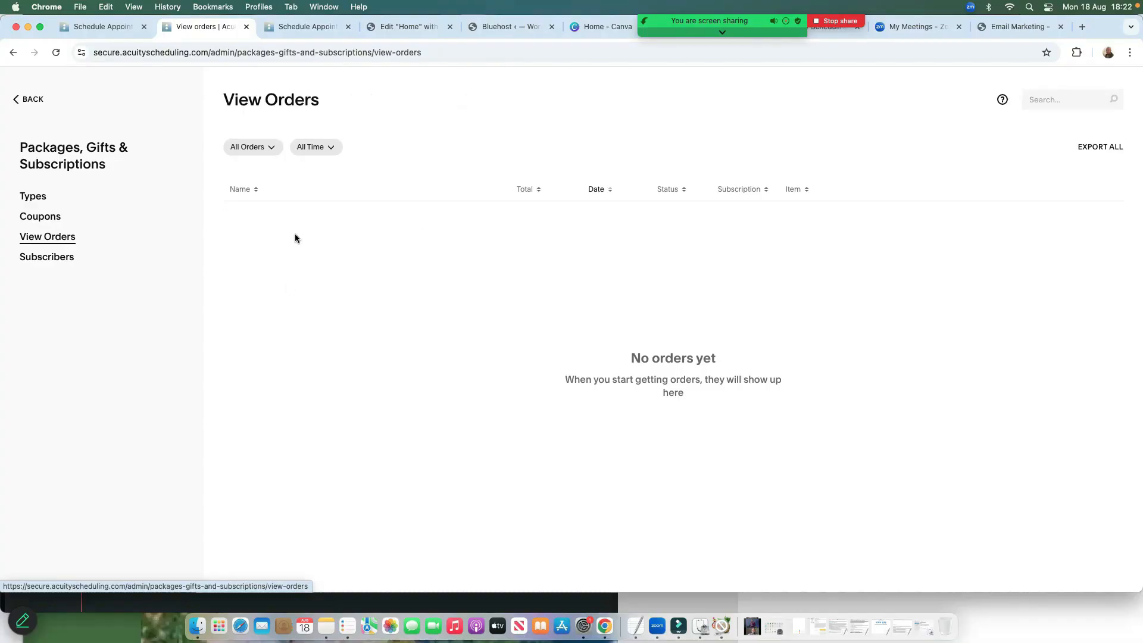
{"action": "left_click", "coordinate": [45, 261]}
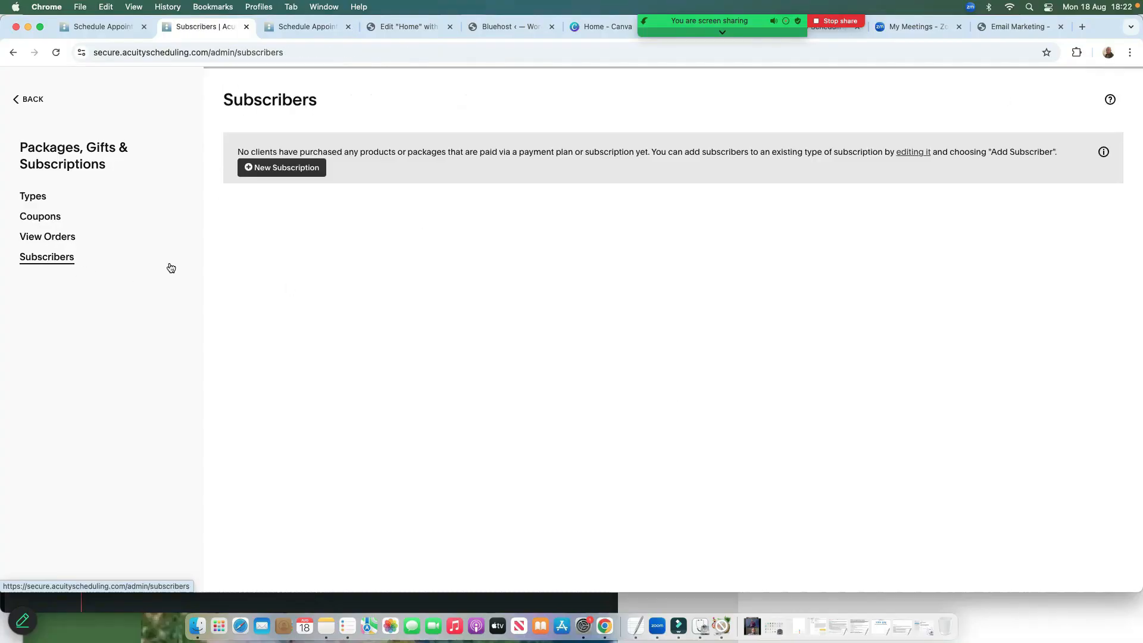
{"action": "left_click", "coordinate": [23, 99]}
Look through the available integrations and open the setup for Zoom video conferencing.
{"action": "scroll", "coordinate": [124, 470], "scroll_direction": "down", "scroll_amount": 4}
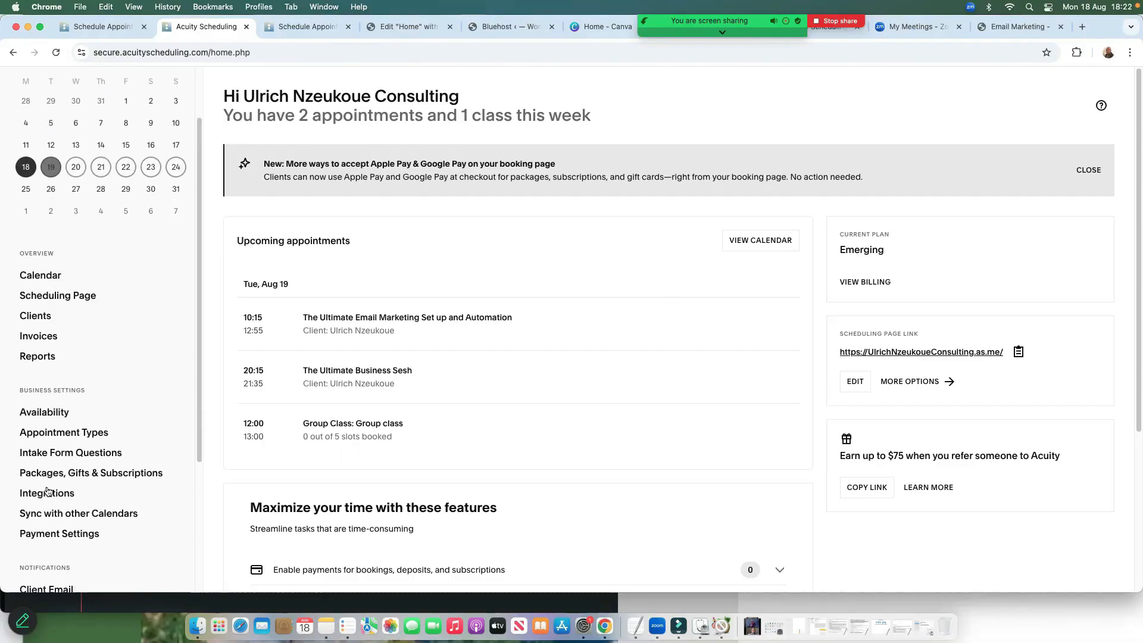
{"action": "left_click", "coordinate": [55, 469]}
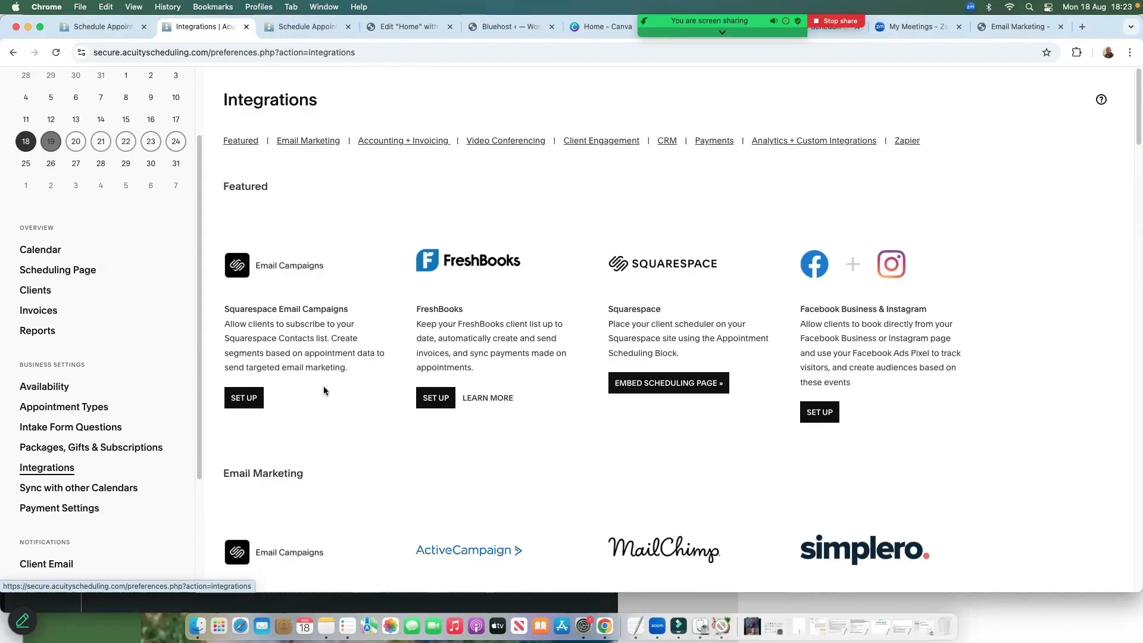
{"action": "scroll", "coordinate": [323, 391], "scroll_direction": "down", "scroll_amount": 5}
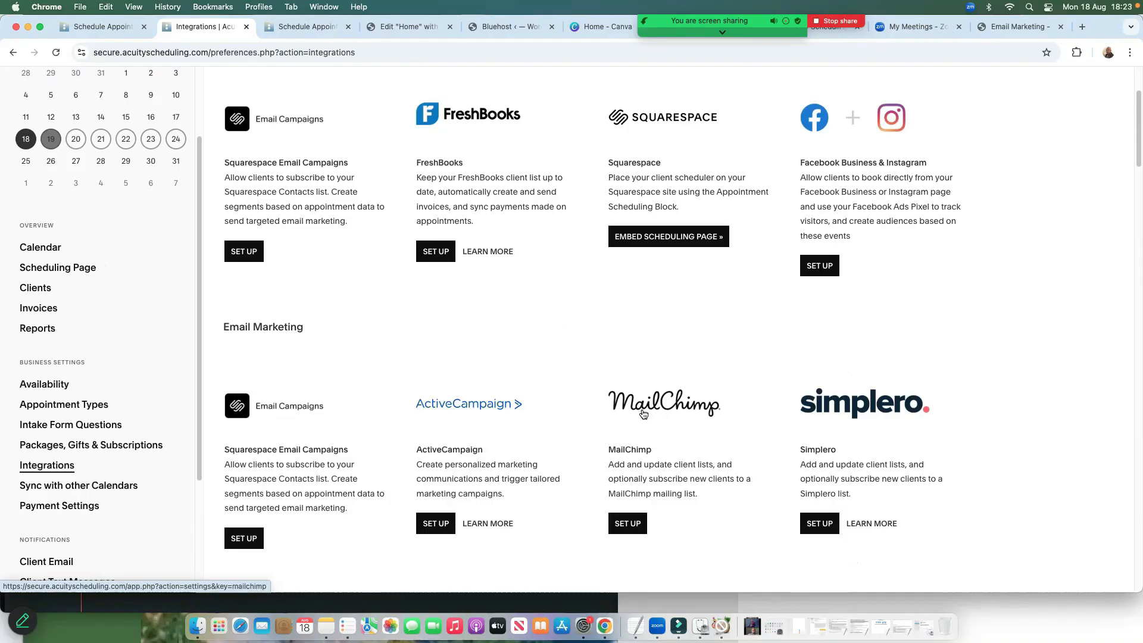
{"action": "scroll", "coordinate": [705, 416], "scroll_direction": "down", "scroll_amount": 5}
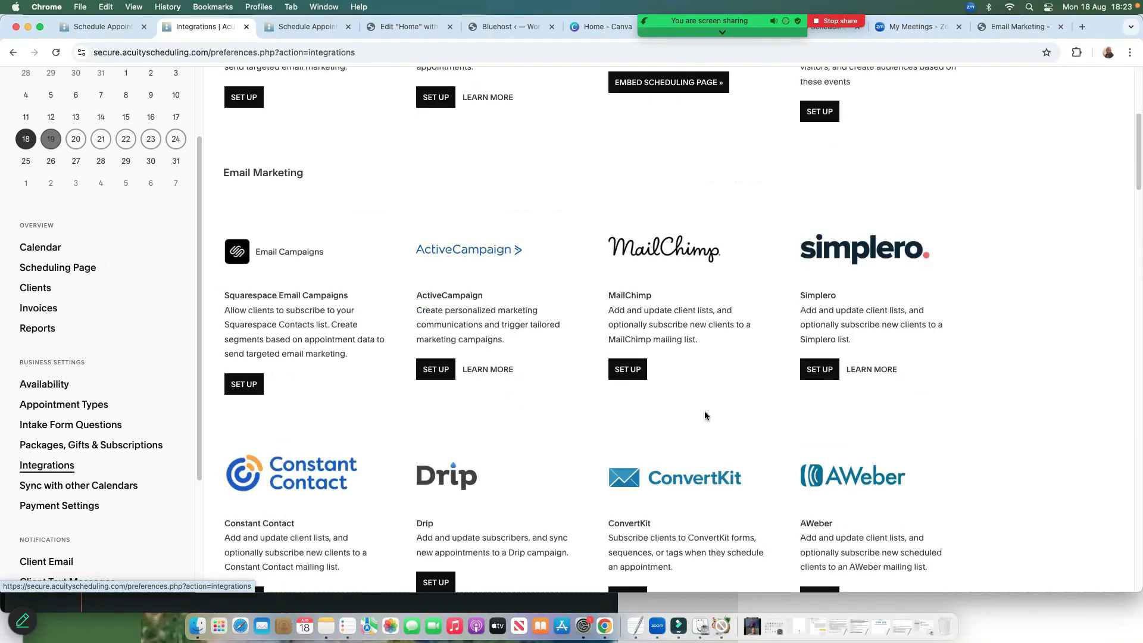
{"action": "scroll", "coordinate": [705, 416], "scroll_direction": "down", "scroll_amount": 14}
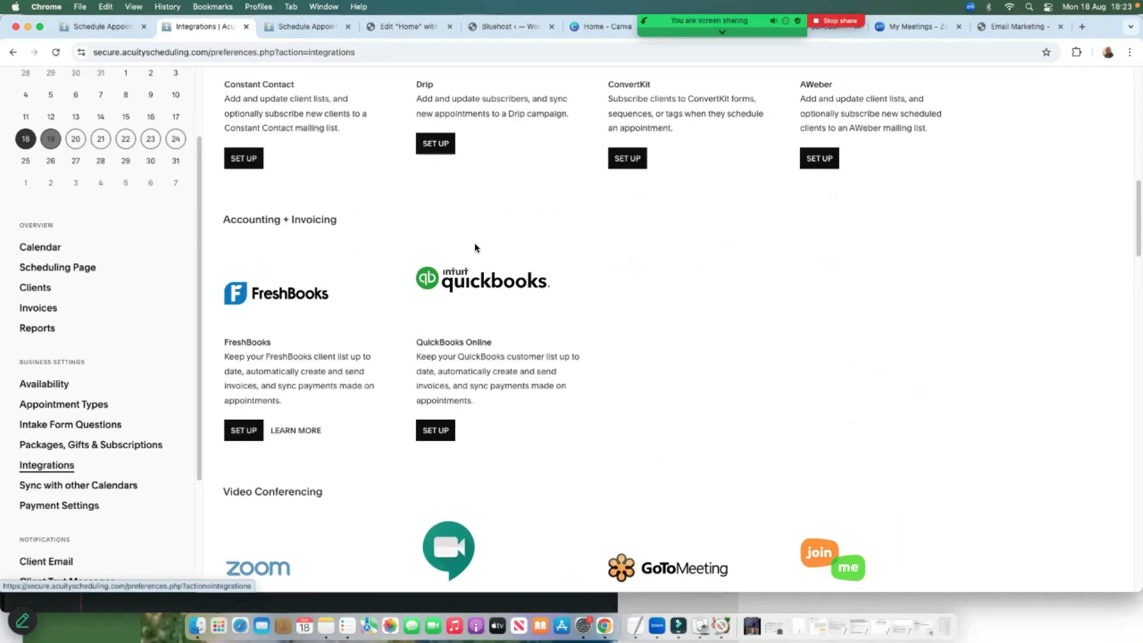
{"action": "scroll", "coordinate": [482, 309], "scroll_direction": "down", "scroll_amount": 8}
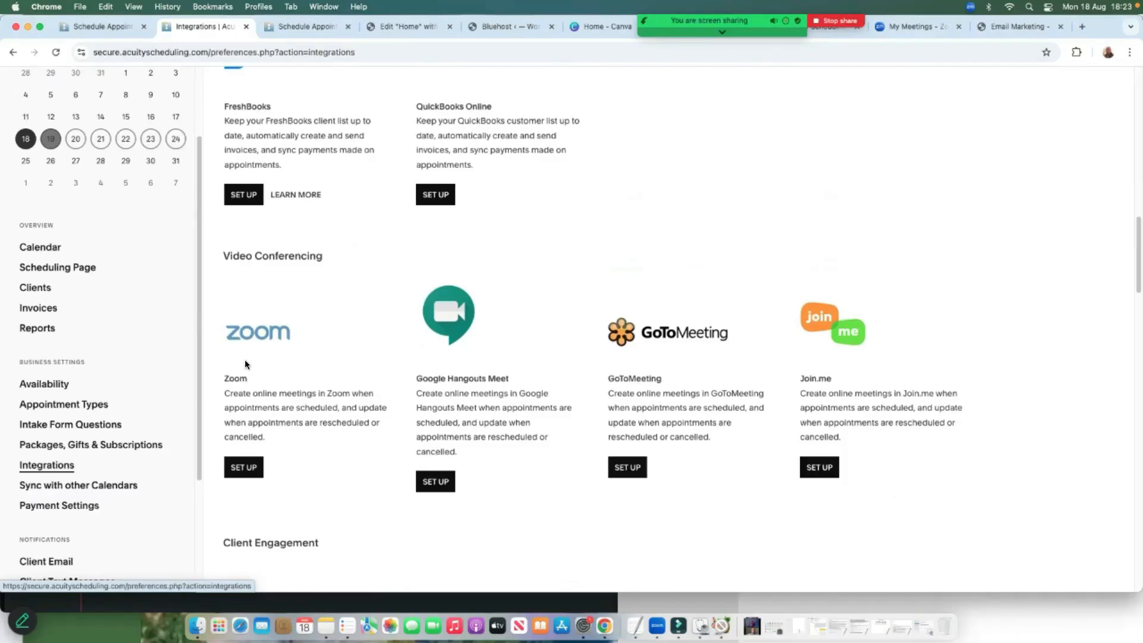
{"action": "left_click", "coordinate": [235, 473]}
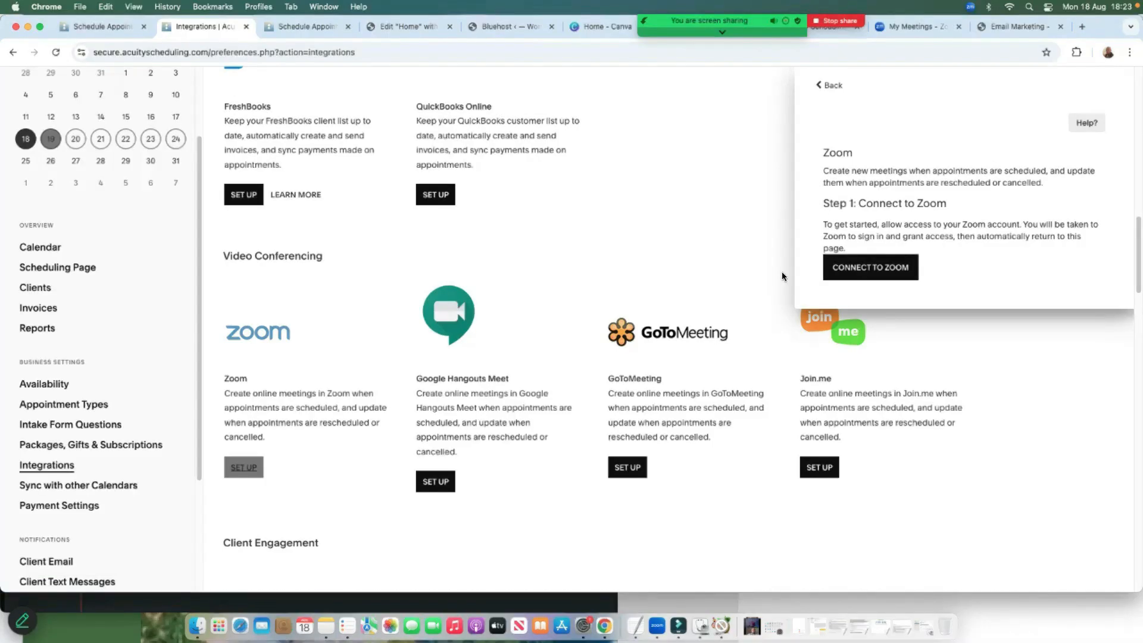
Connect the Zoom account, allow Acuity Scheduling access to it, and save meeting creation for all appointment types.
{"action": "left_click", "coordinate": [872, 271]}
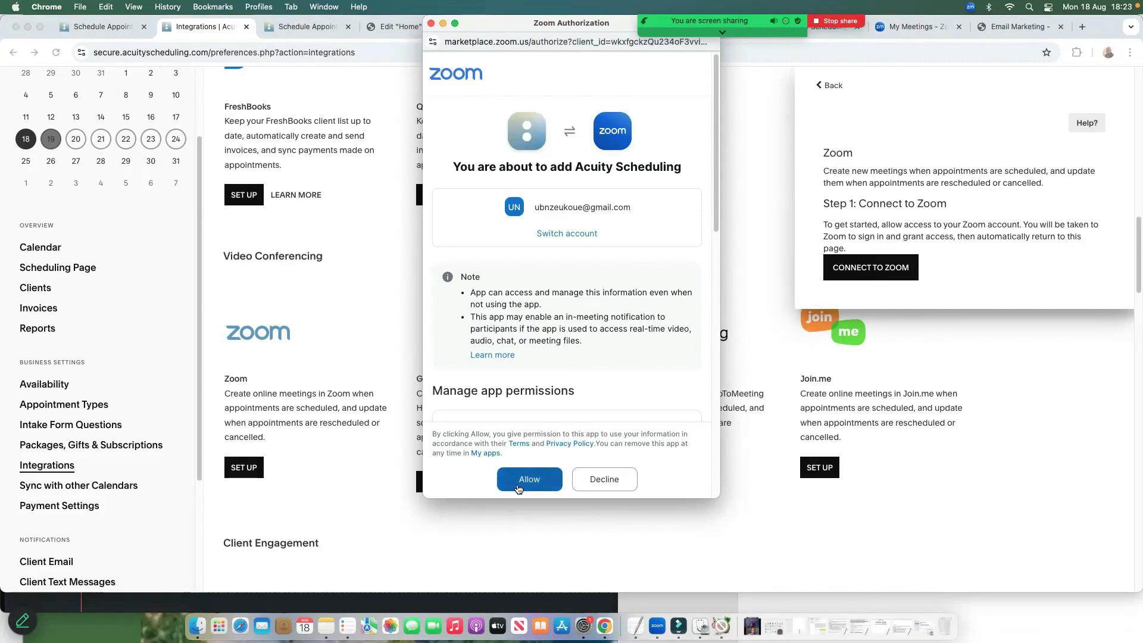
{"action": "scroll", "coordinate": [518, 488], "scroll_direction": "down", "scroll_amount": 6}
{"action": "left_click", "coordinate": [523, 482]}
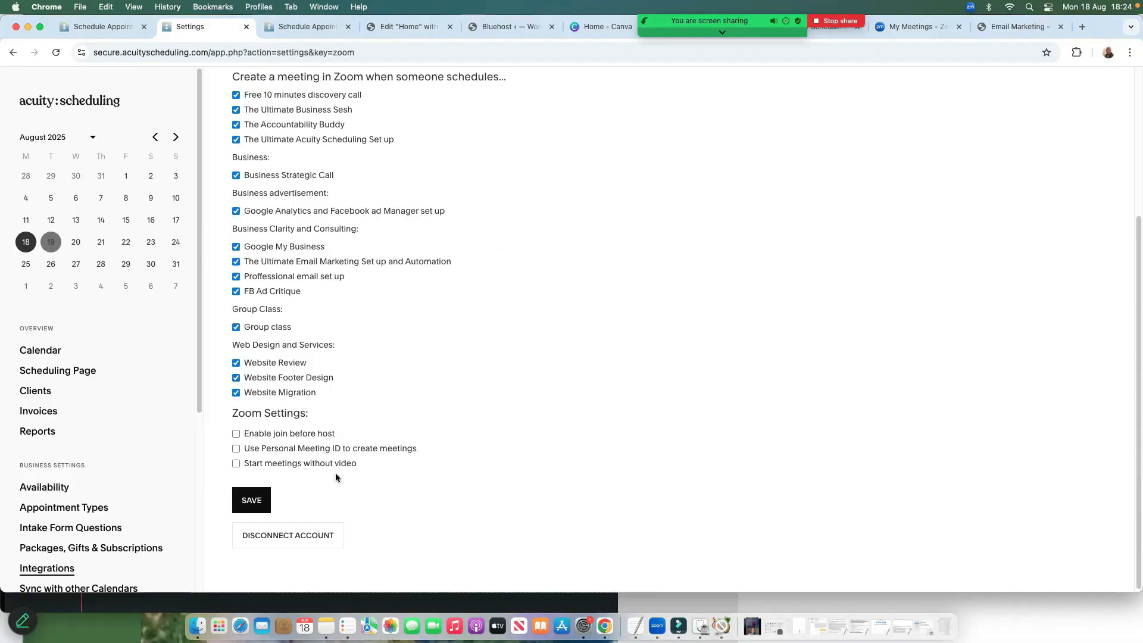
{"action": "left_click", "coordinate": [252, 501]}
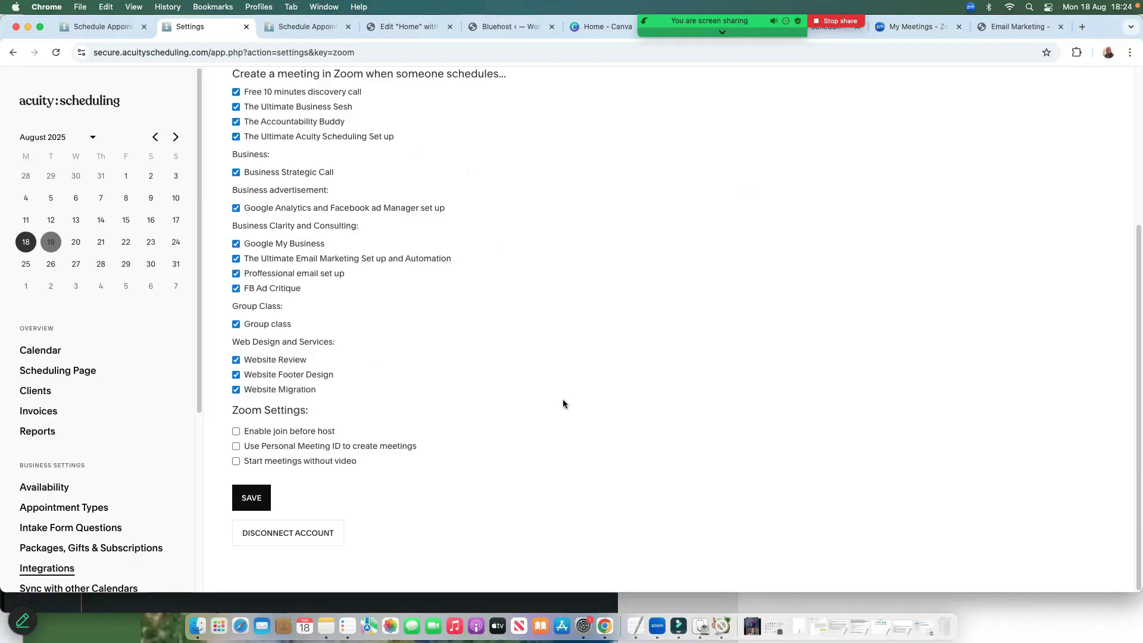
{"action": "left_click", "coordinate": [1091, 159]}
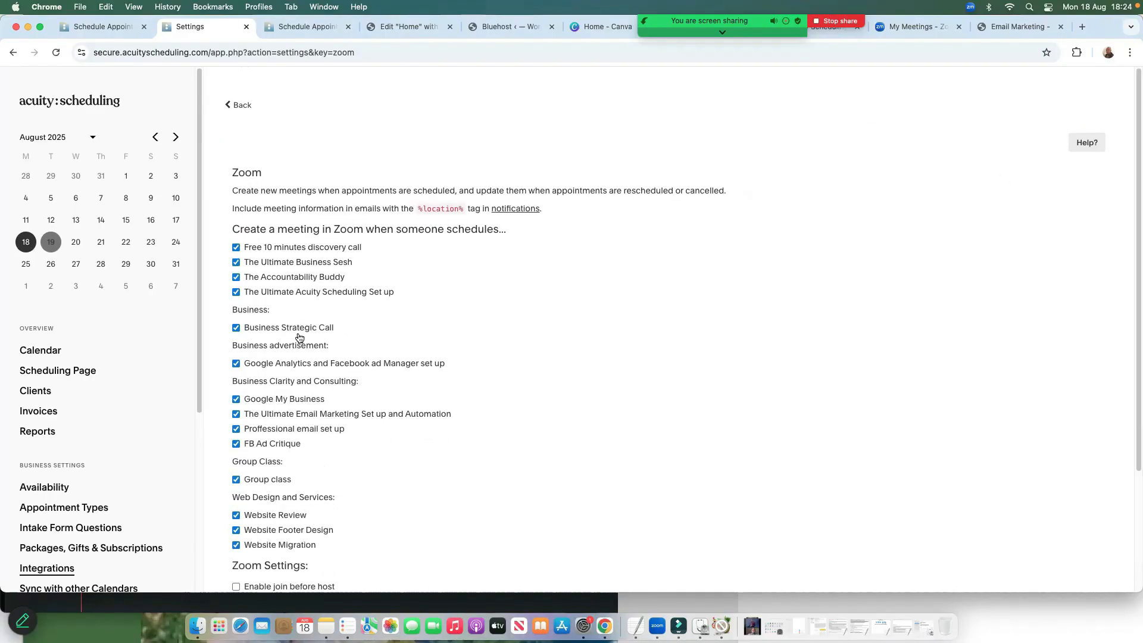
Check the options for syncing with other calendars, including the Google Calendar connection.
{"action": "scroll", "coordinate": [54, 500], "scroll_direction": "down", "scroll_amount": 3}
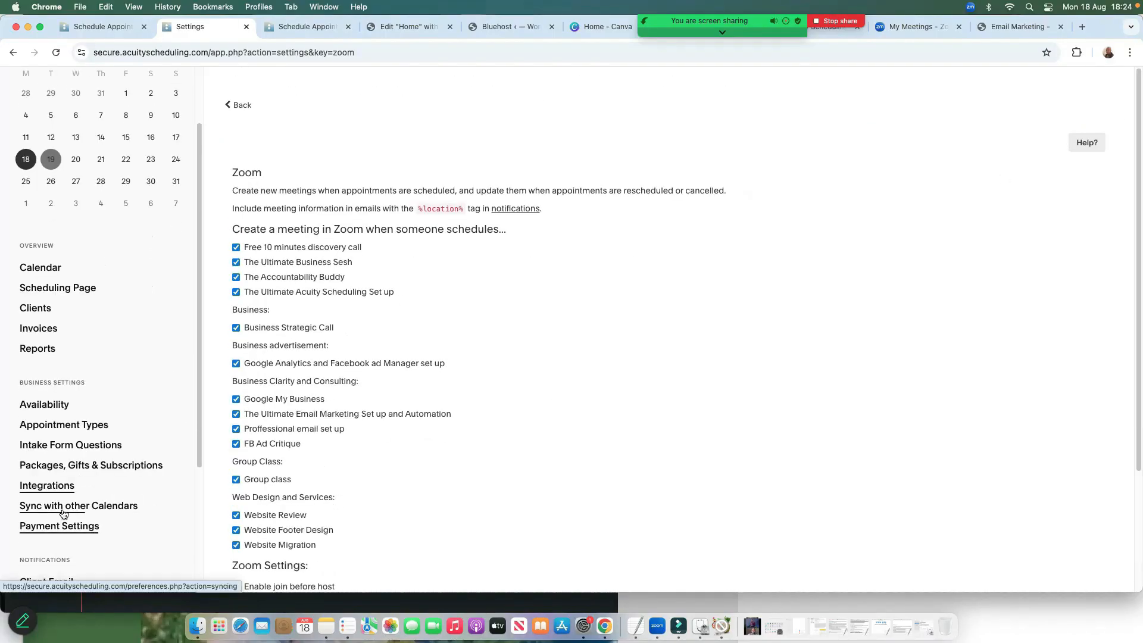
{"action": "left_click", "coordinate": [47, 512]}
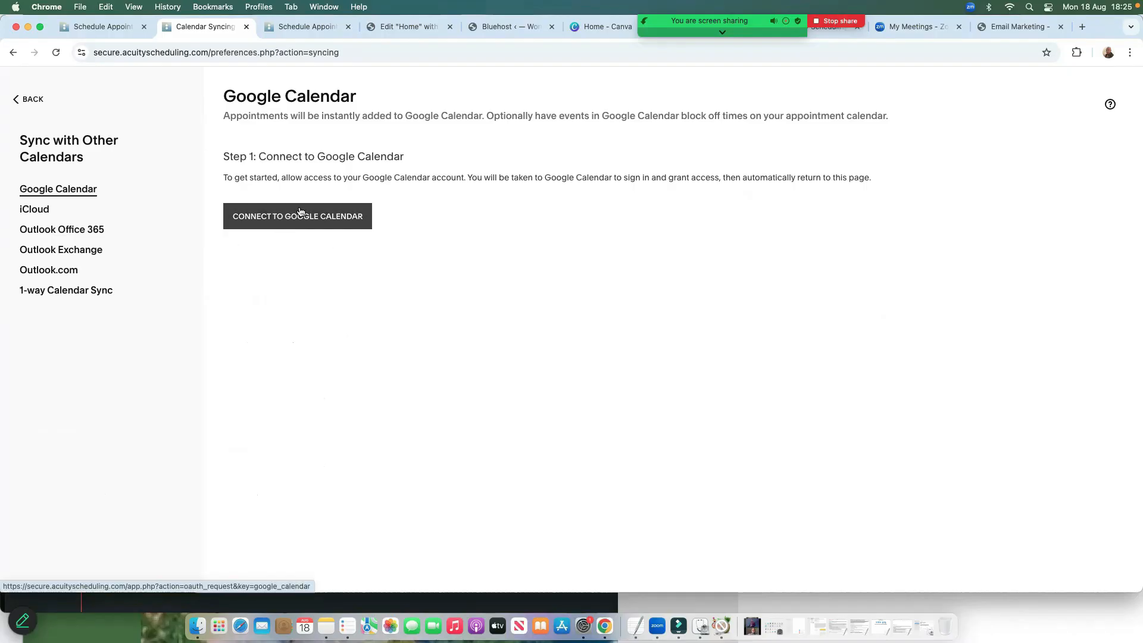
{"action": "left_click", "coordinate": [27, 98]}
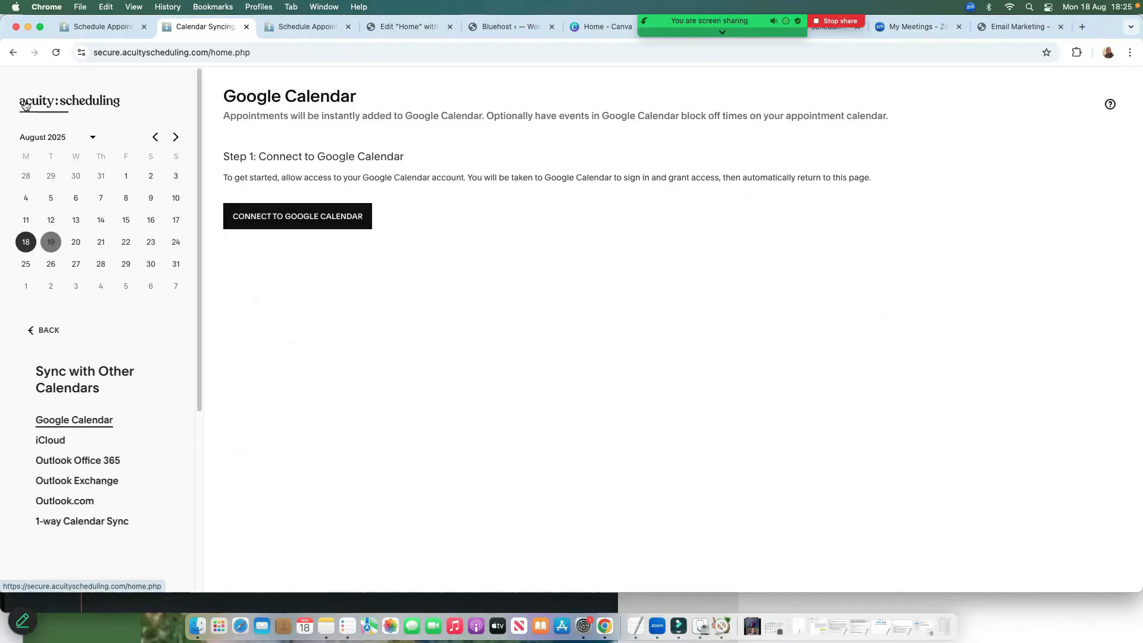
Review the payment processors in the payment settings and set the booking currency to British Pound (GBP).
{"action": "scroll", "coordinate": [113, 450], "scroll_direction": "down", "scroll_amount": 3}
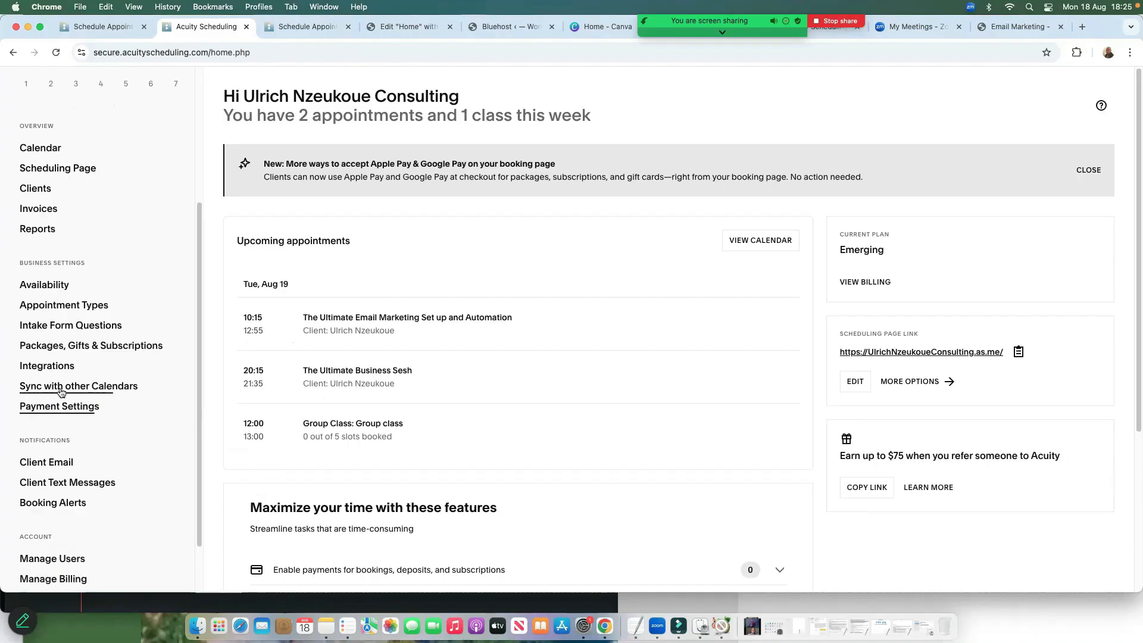
{"action": "left_click", "coordinate": [54, 407]}
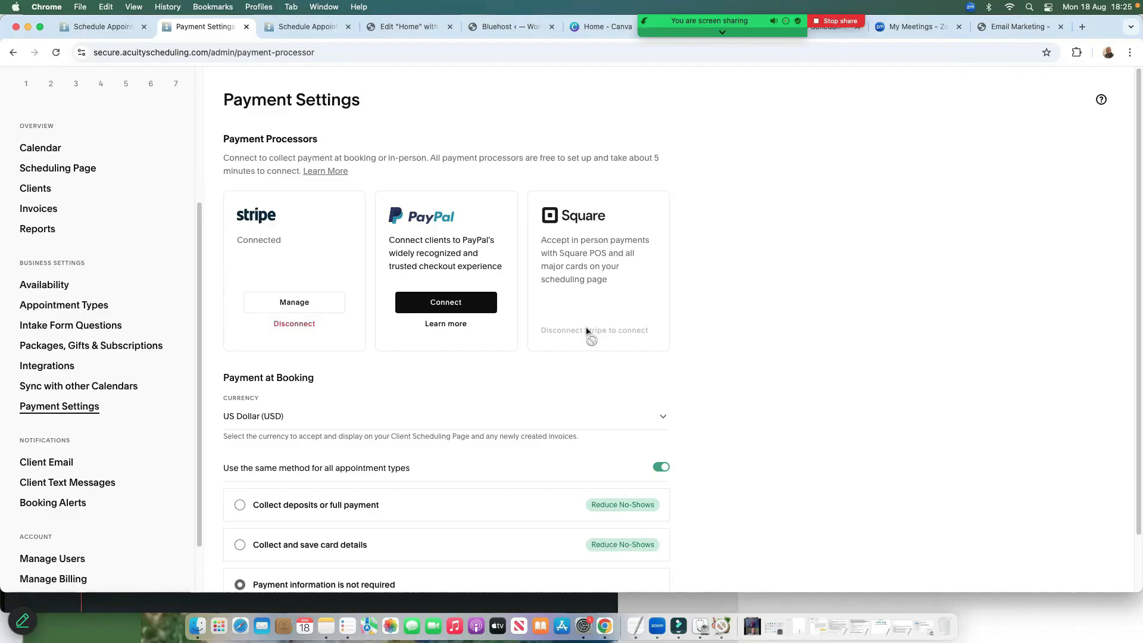
{"action": "scroll", "coordinate": [587, 337], "scroll_direction": "down", "scroll_amount": 1}
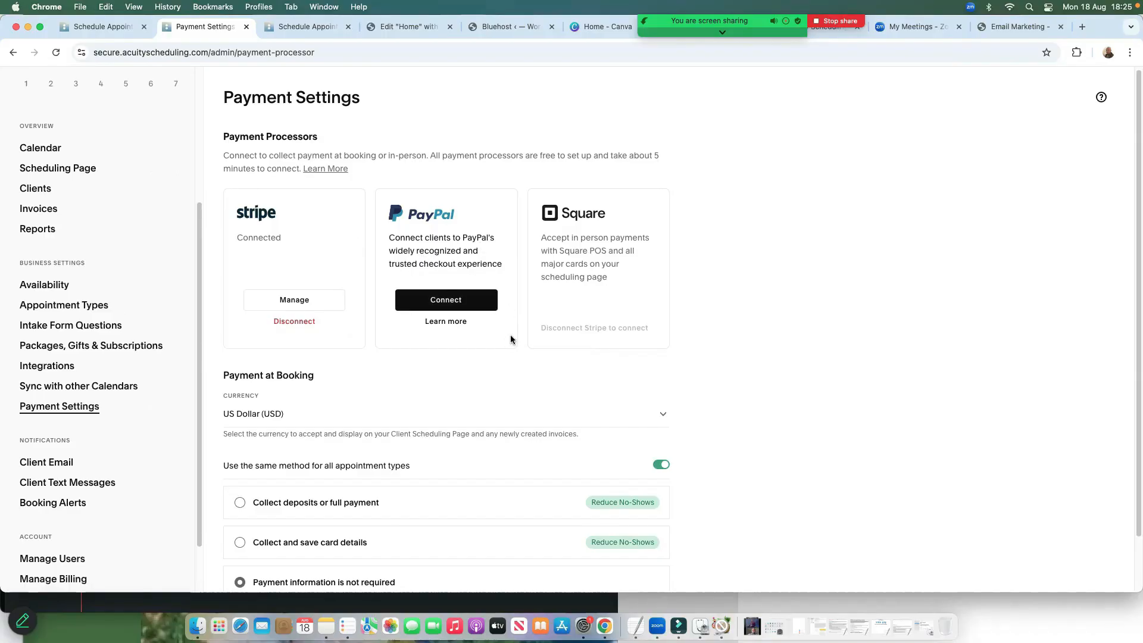
{"action": "scroll", "coordinate": [510, 340], "scroll_direction": "down", "scroll_amount": 2}
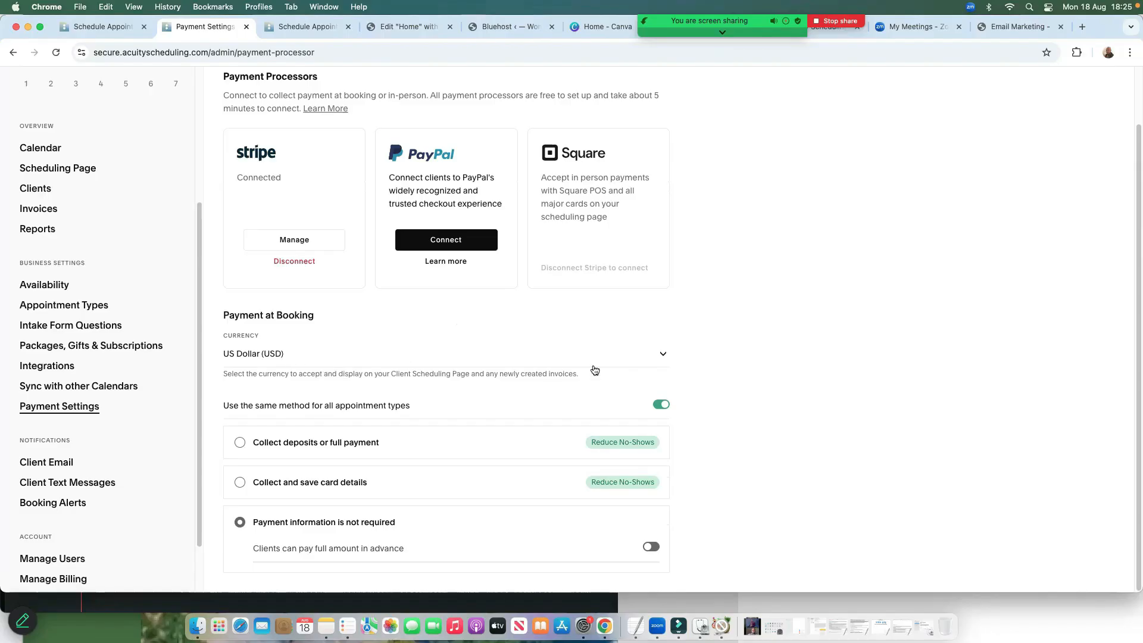
{"action": "left_click", "coordinate": [662, 353]}
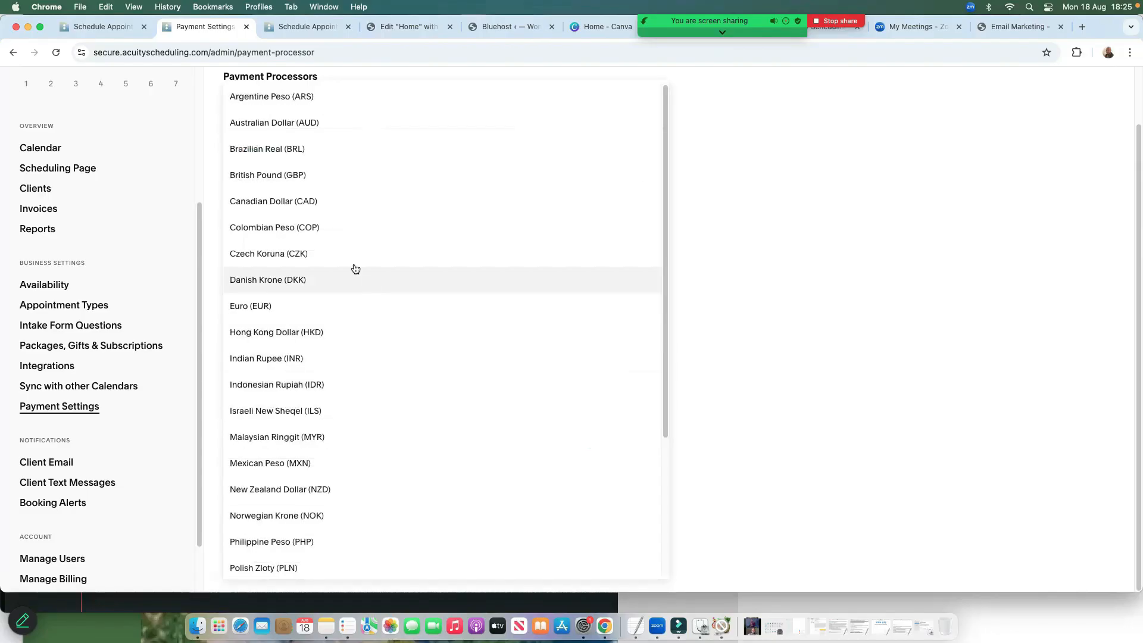
{"action": "left_click", "coordinate": [268, 176]}
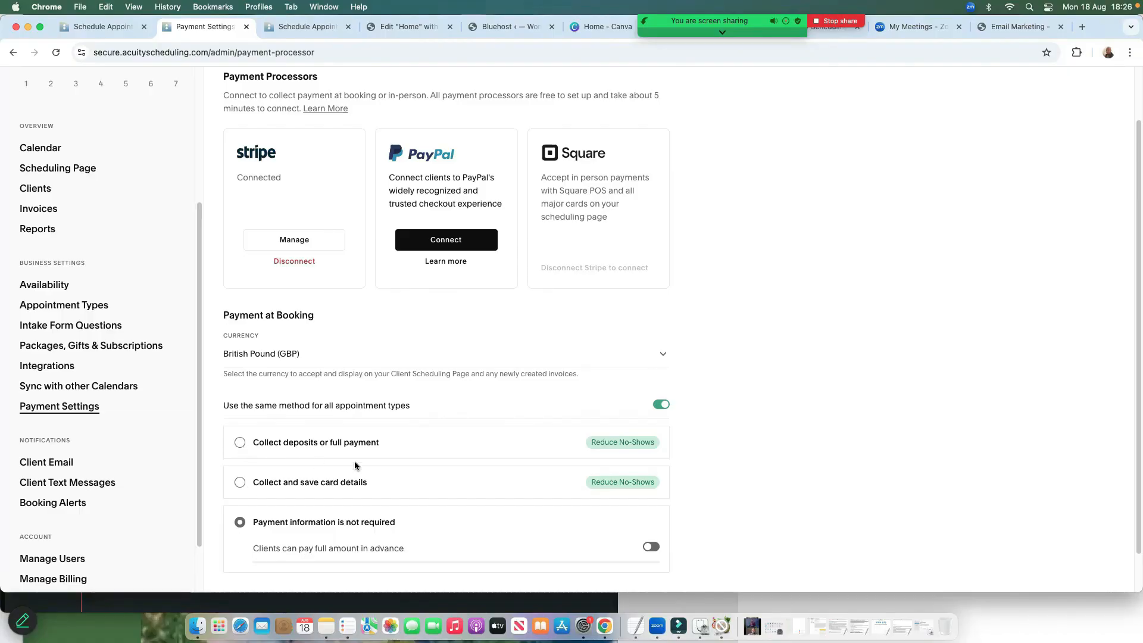
Require deposits or full payment at booking, choose Deposit amount ($), and let clients pay in full in advance and tip.
{"action": "left_click", "coordinate": [239, 443]}
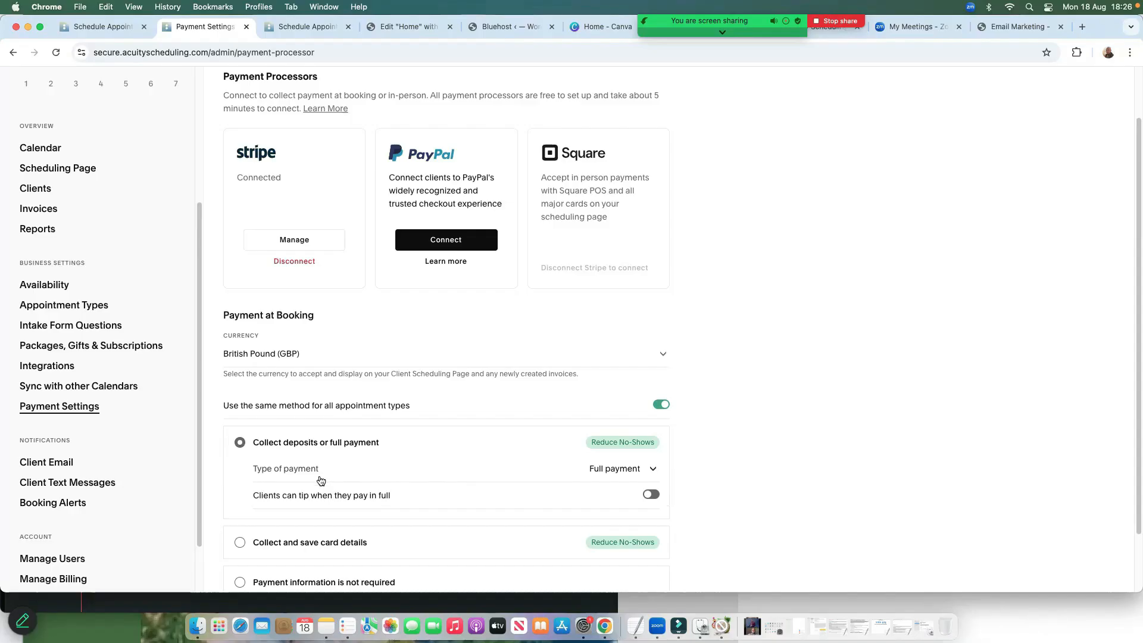
{"action": "left_click", "coordinate": [648, 471]}
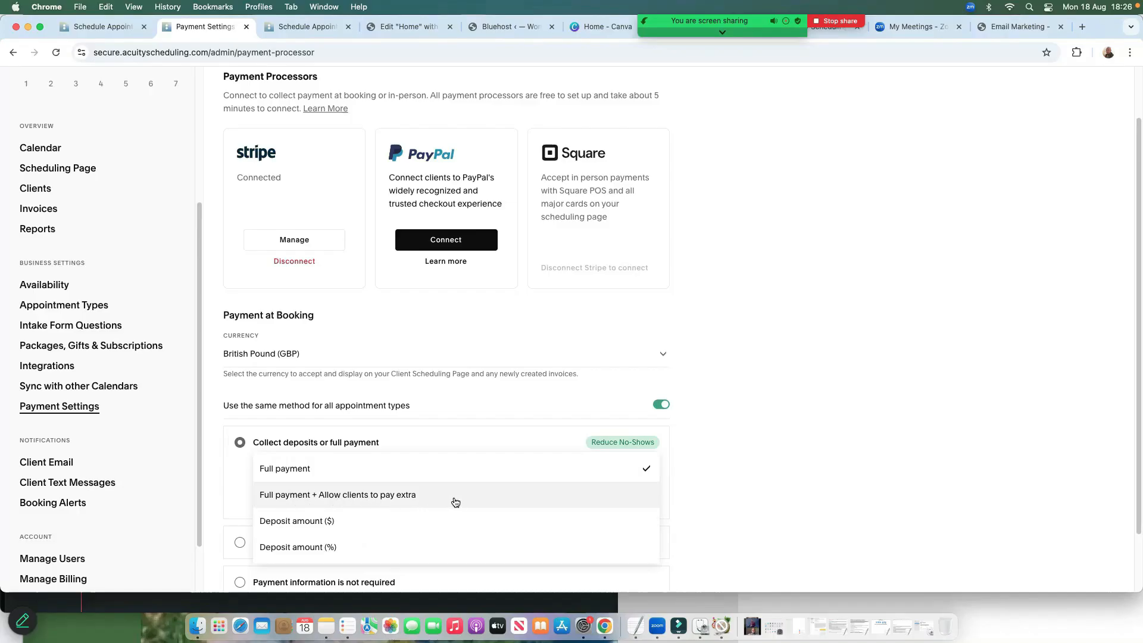
{"action": "left_click", "coordinate": [322, 522]}
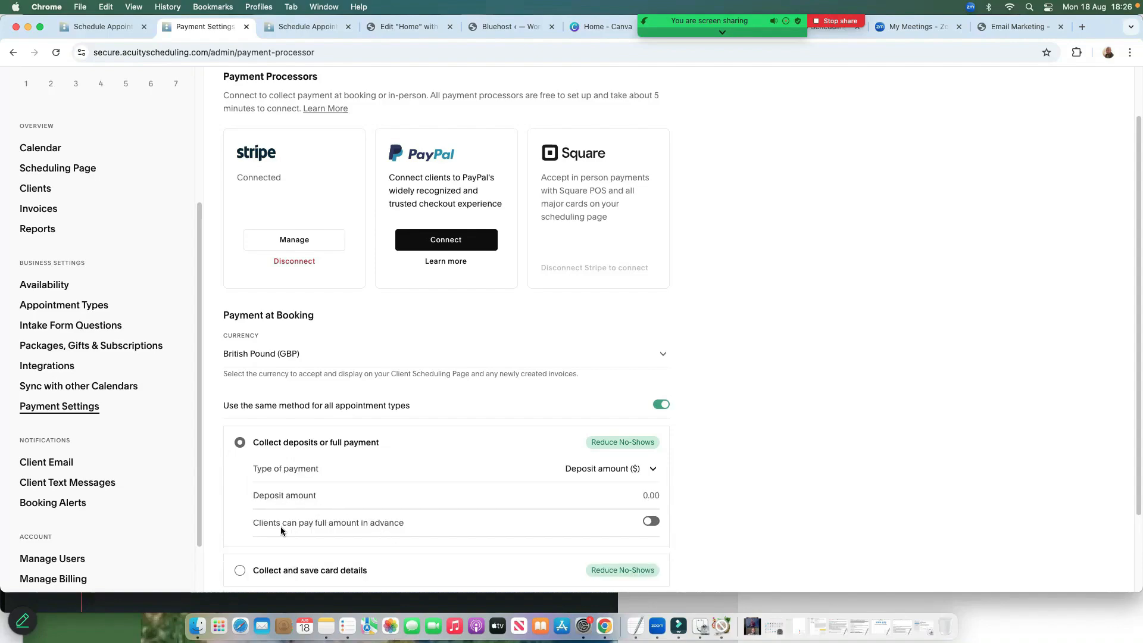
{"action": "left_click", "coordinate": [650, 522]}
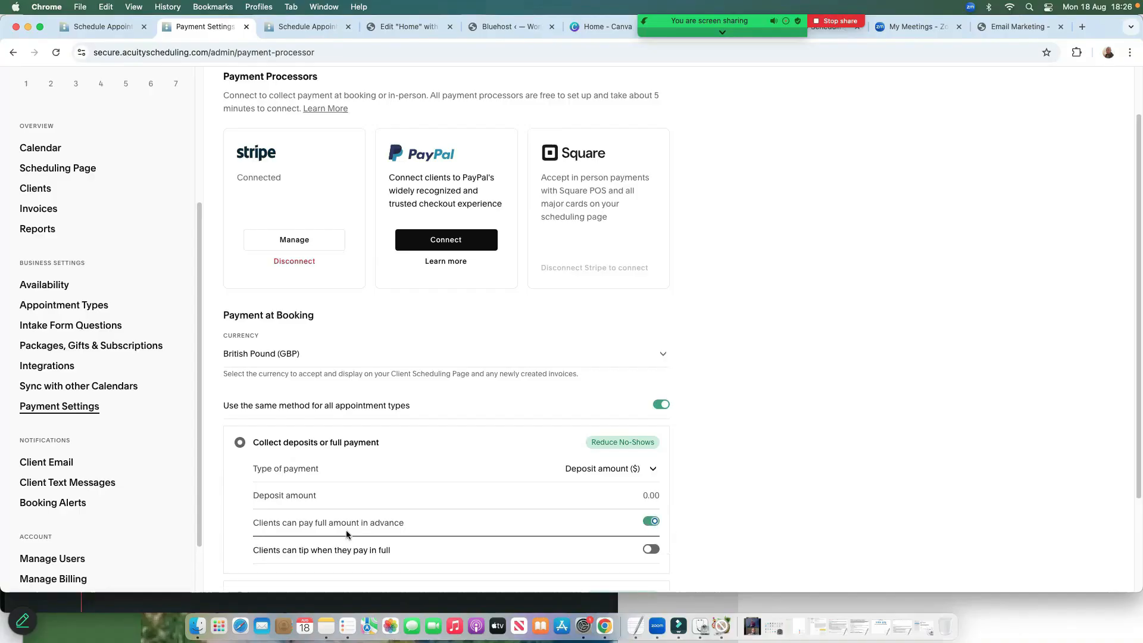
{"action": "scroll", "coordinate": [375, 538], "scroll_direction": "down", "scroll_amount": 1}
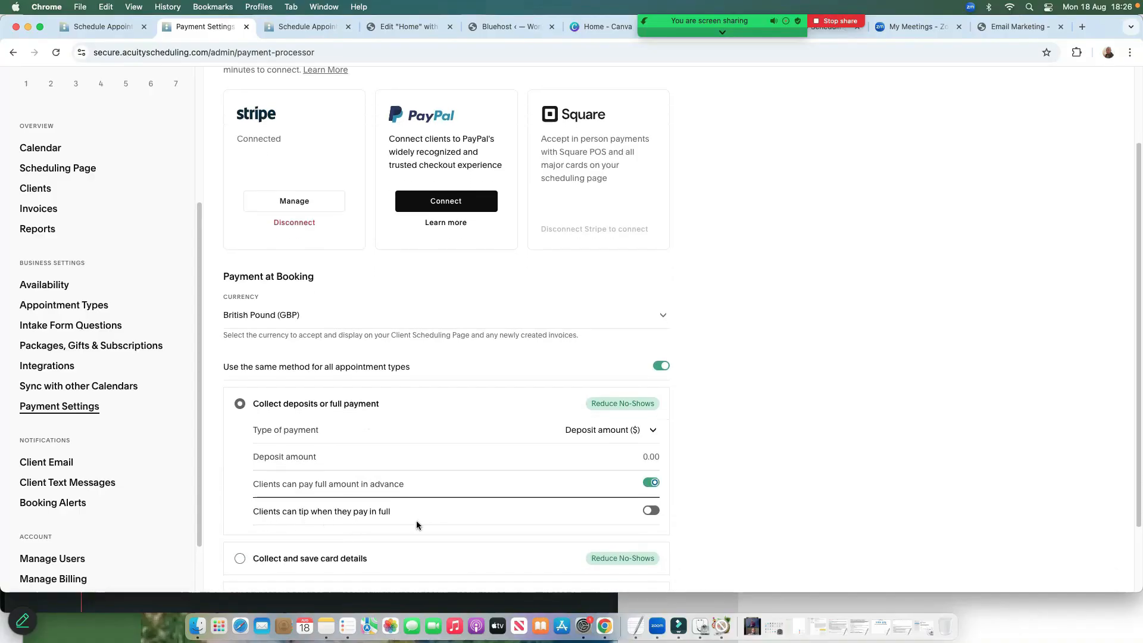
{"action": "left_click", "coordinate": [652, 512]}
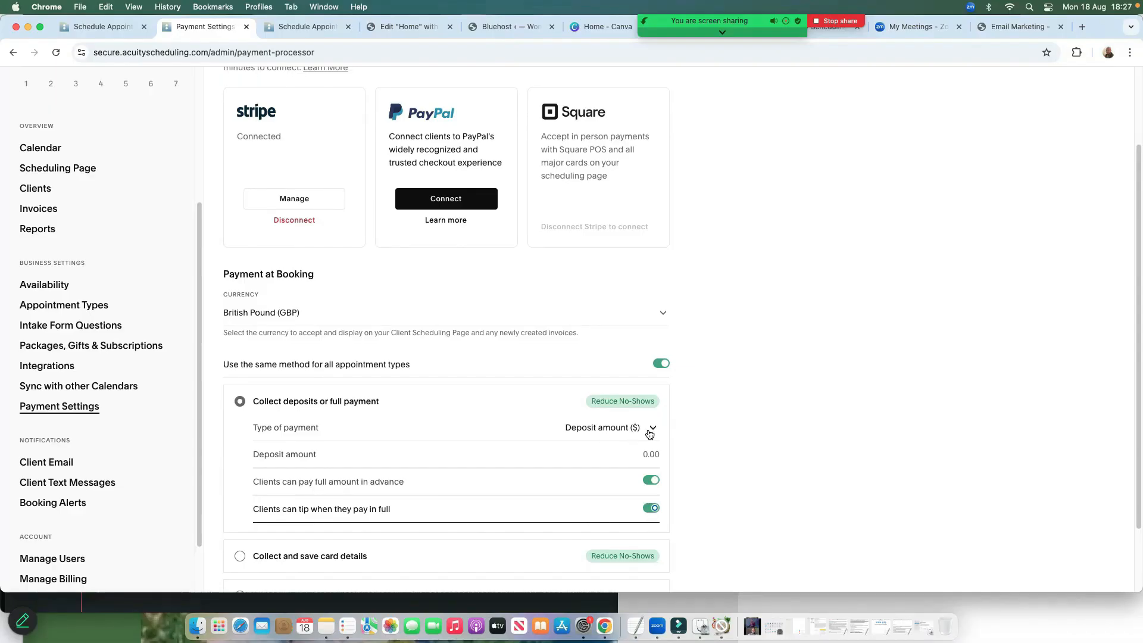
Set the type of payment at booking to Full payment and save the payment settings.
{"action": "left_click", "coordinate": [651, 431]}
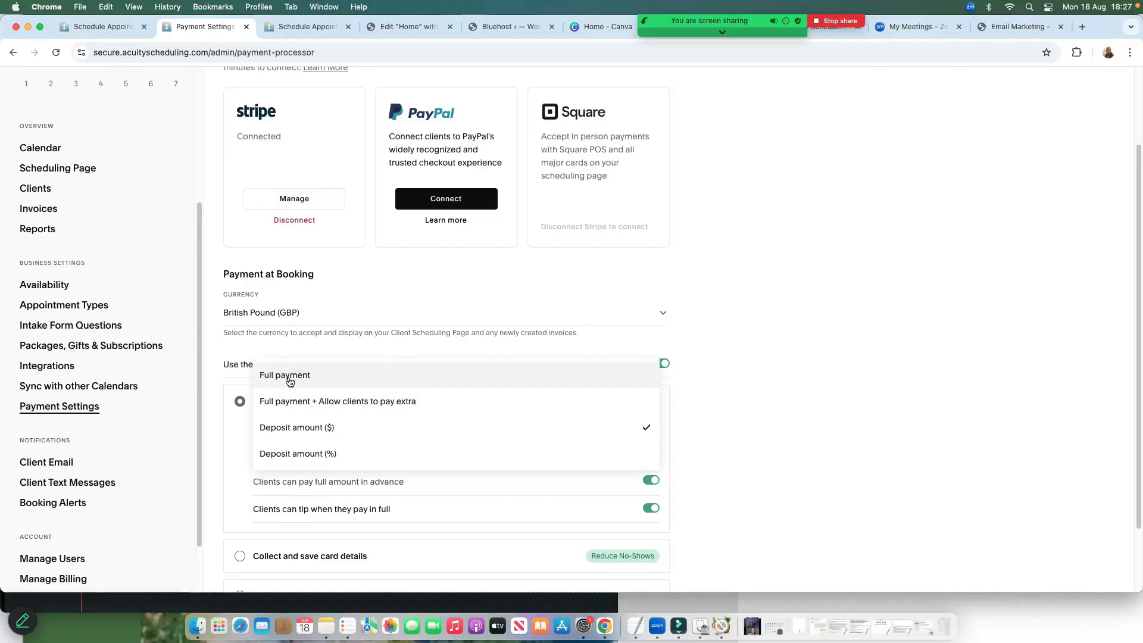
{"action": "left_click", "coordinate": [289, 381]}
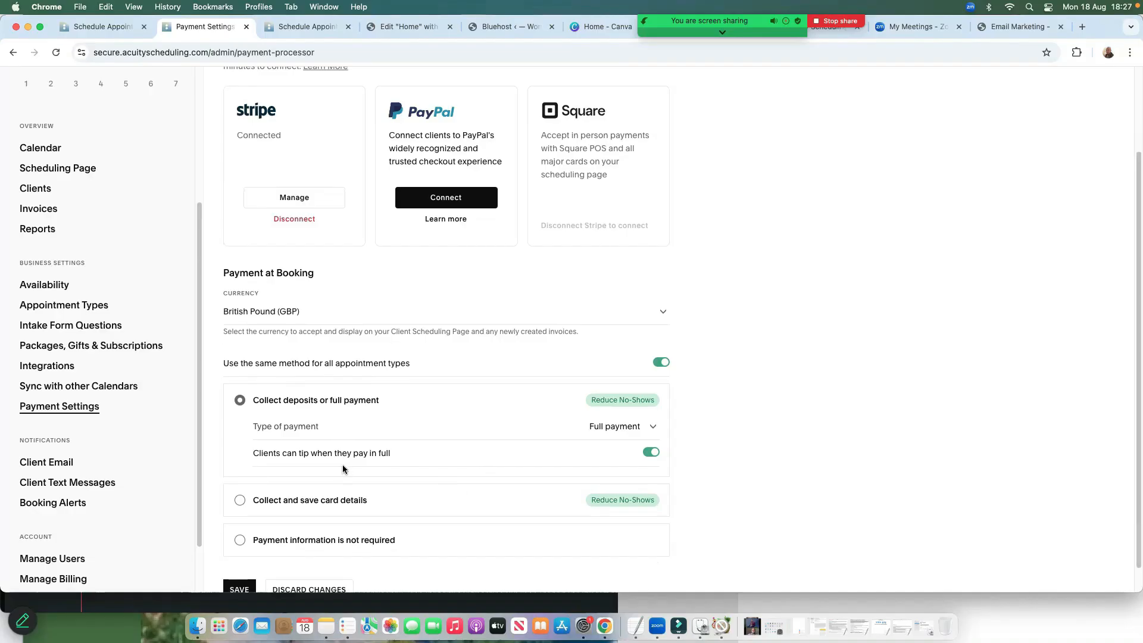
{"action": "scroll", "coordinate": [343, 471], "scroll_direction": "down", "scroll_amount": 1}
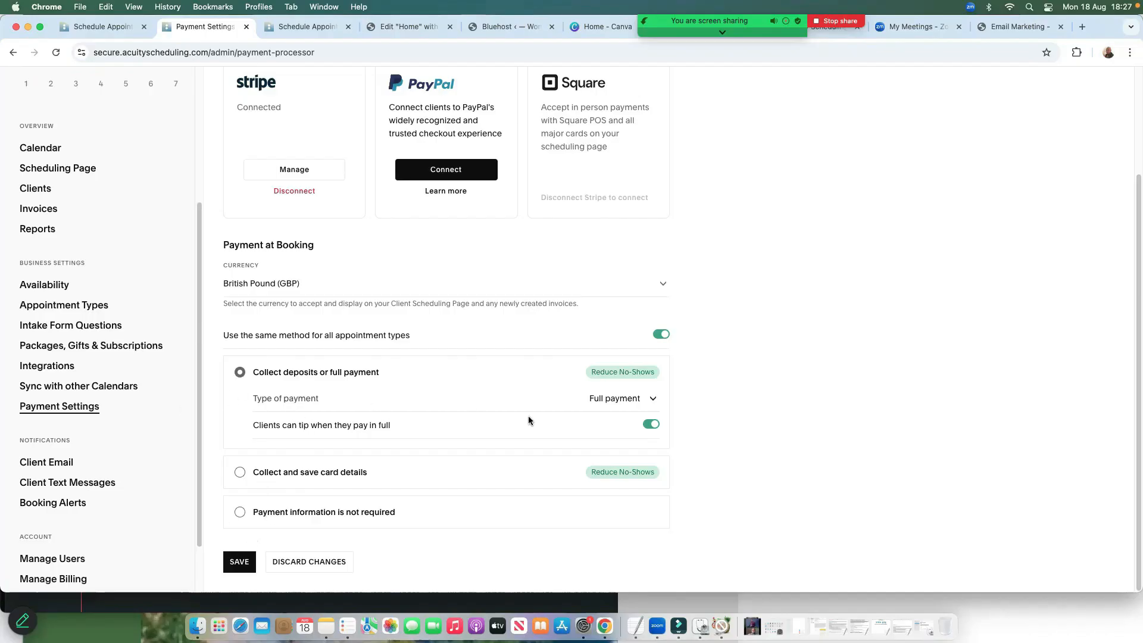
{"action": "scroll", "coordinate": [439, 464], "scroll_direction": "up", "scroll_amount": 3}
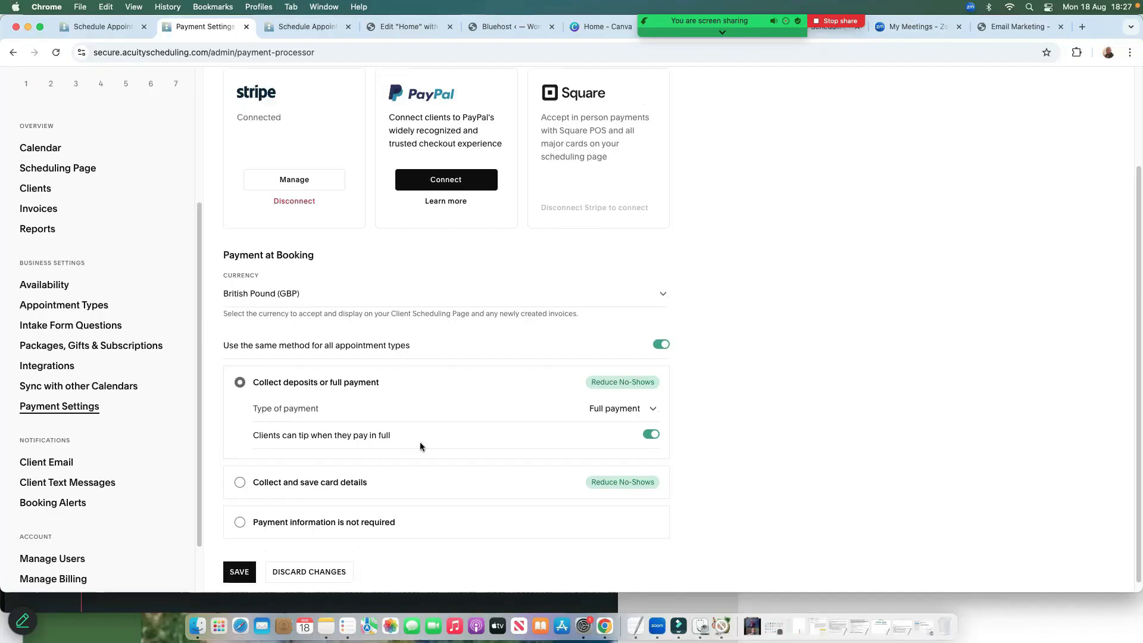
{"action": "scroll", "coordinate": [447, 389], "scroll_direction": "down", "scroll_amount": 3}
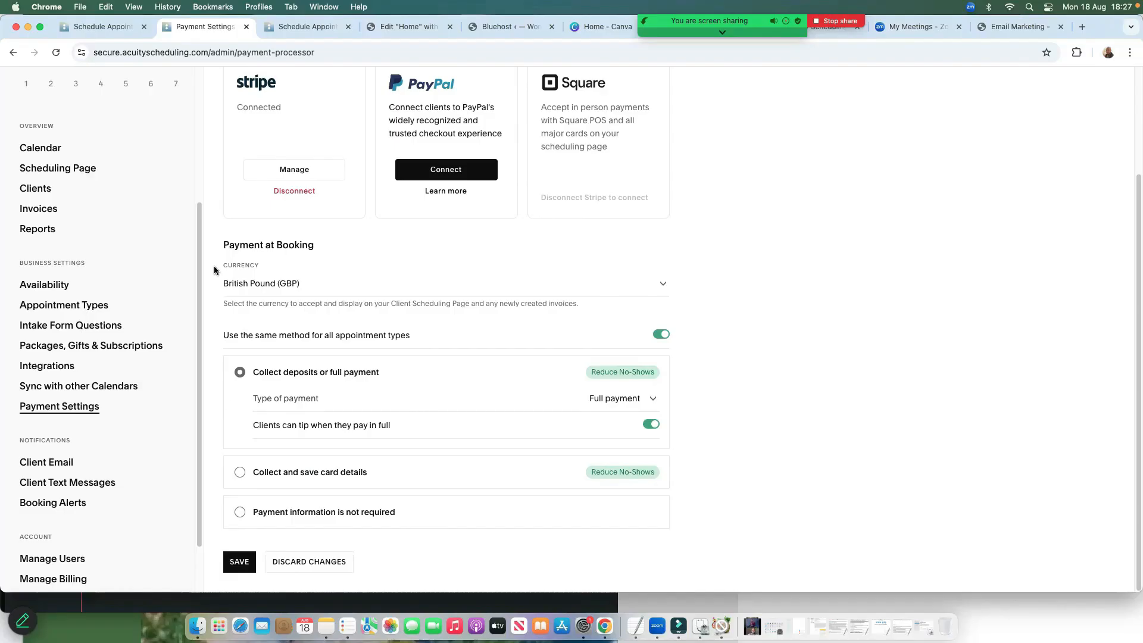
{"action": "left_click", "coordinate": [239, 562]}
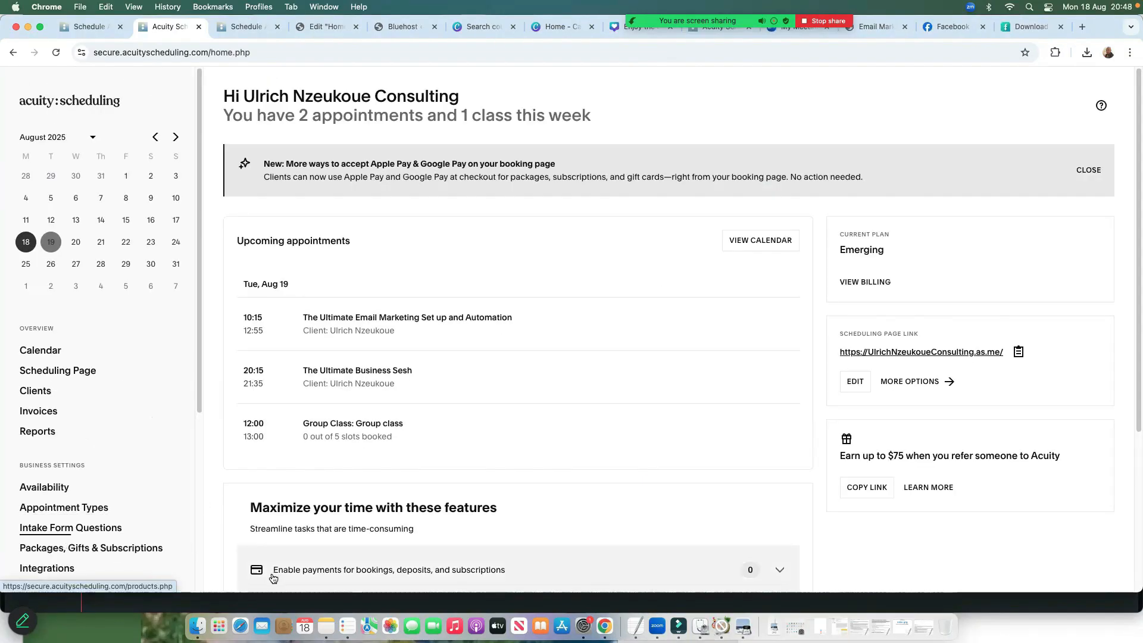
Open the initial confirmation email template in the client email settings and replace the final word of its thank-you message.
{"action": "scroll", "coordinate": [96, 505], "scroll_direction": "down", "scroll_amount": 4}
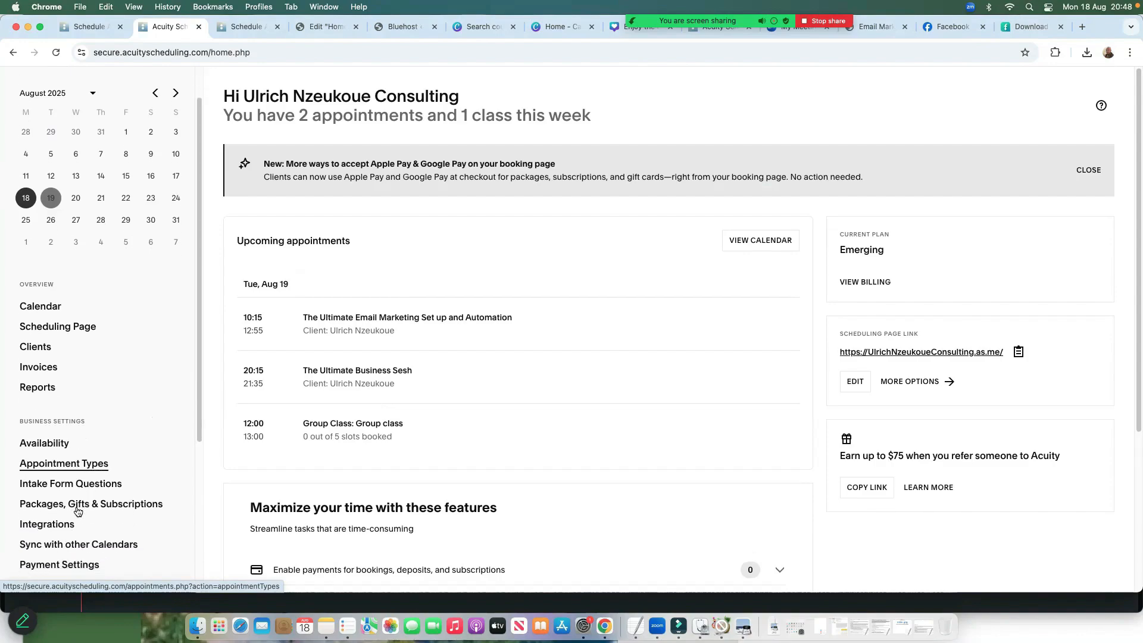
{"action": "scroll", "coordinate": [116, 515], "scroll_direction": "down", "scroll_amount": 4}
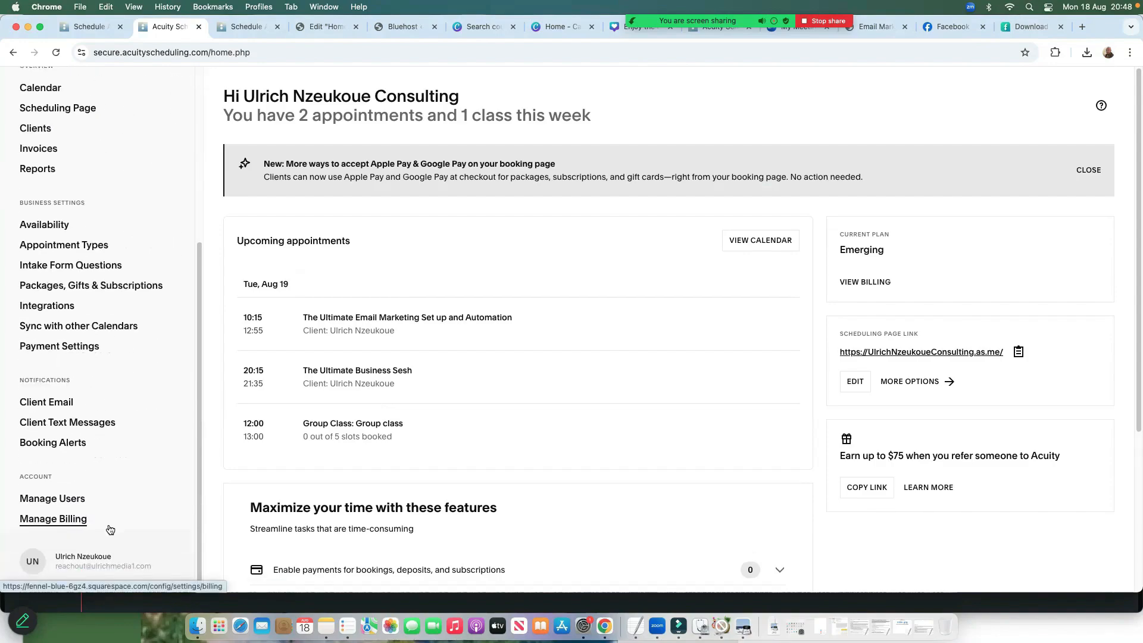
{"action": "left_click", "coordinate": [42, 404]}
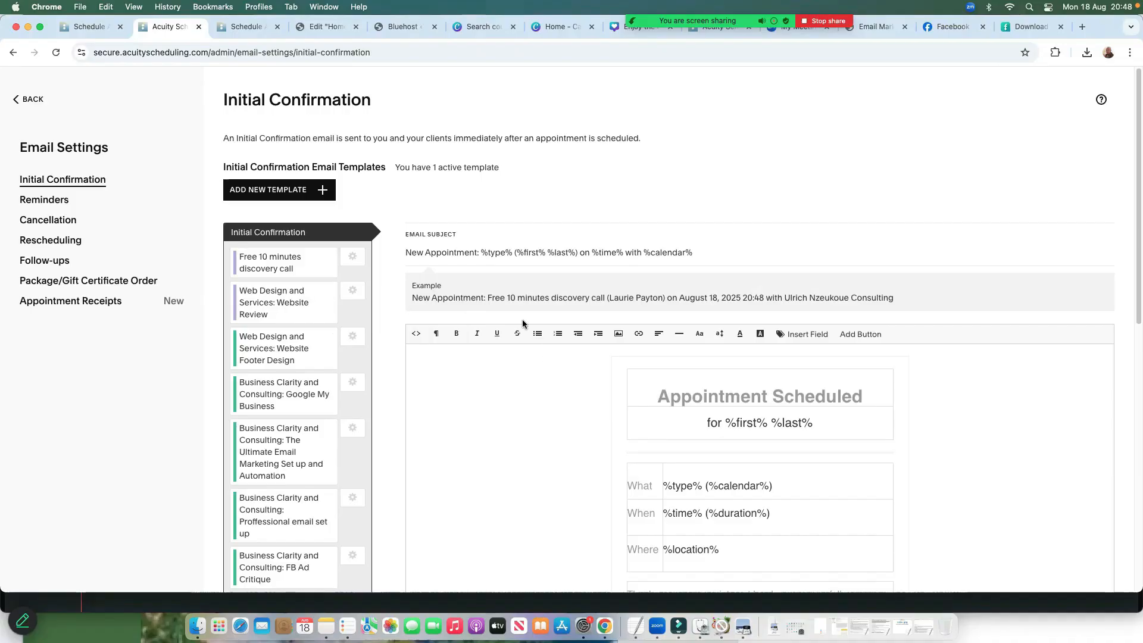
{"action": "scroll", "coordinate": [750, 431], "scroll_direction": "down", "scroll_amount": 4}
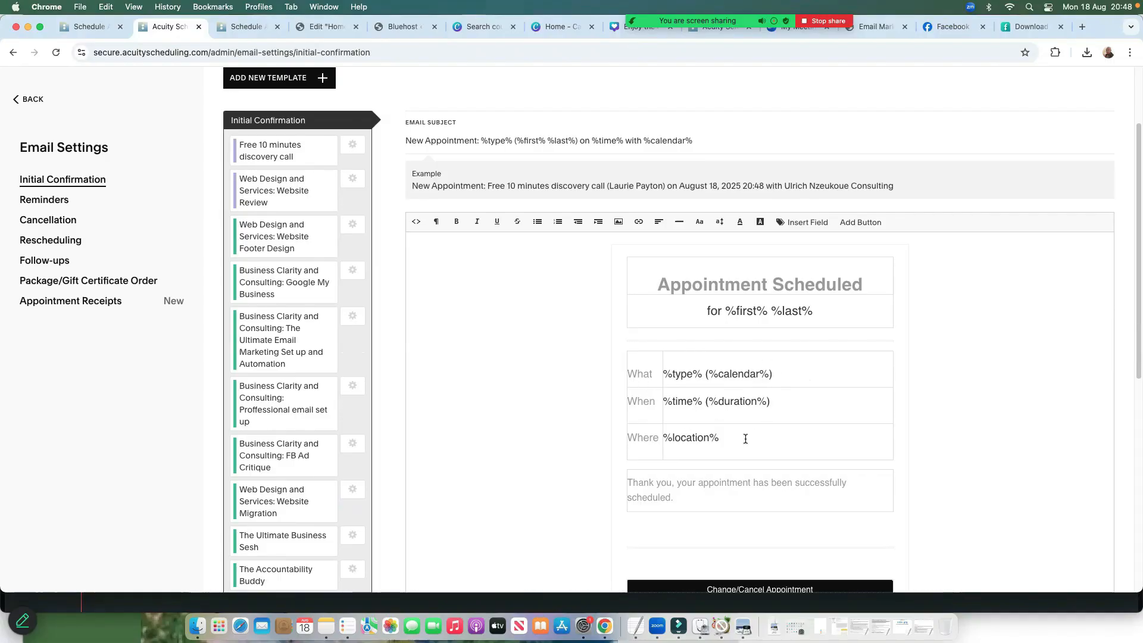
{"action": "scroll", "coordinate": [665, 485], "scroll_direction": "down", "scroll_amount": 1}
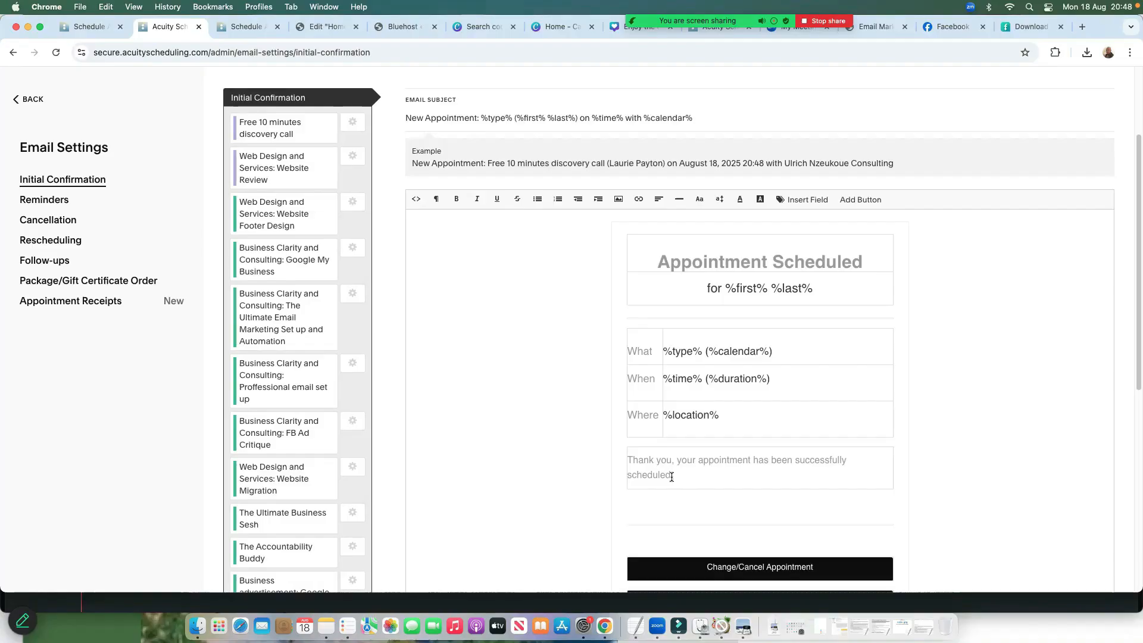
{"action": "key", "text": "BackSpace"}
{"action": "key", "text": "BackSpace"}
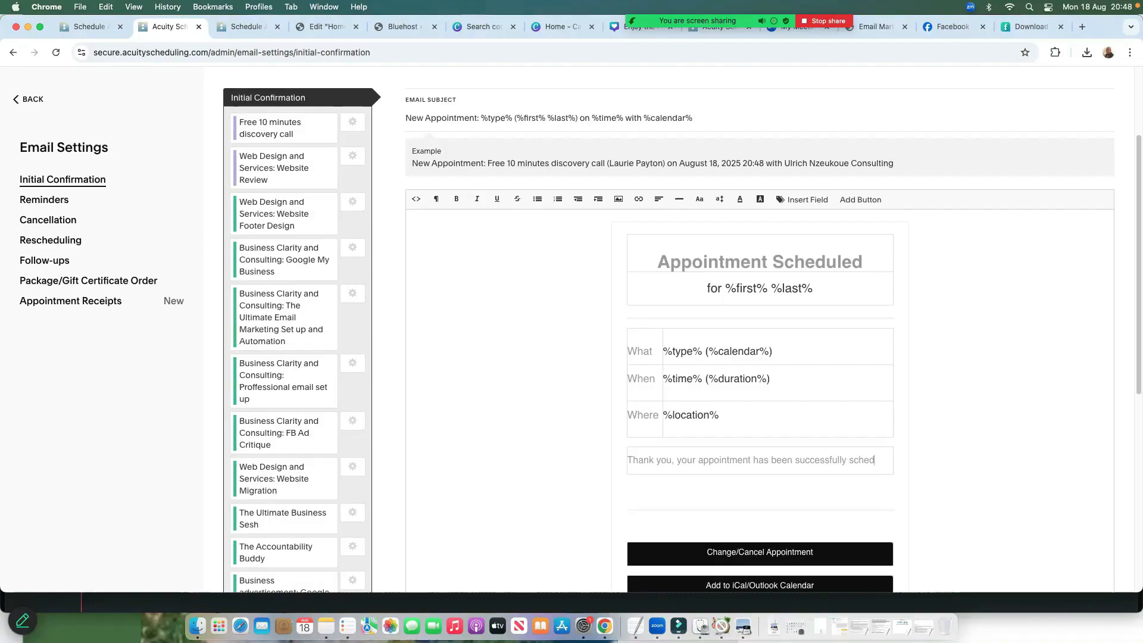
{"action": "key", "text": "BackSpace"}
{"action": "key", "text": "BackSpace"}
{"action": "type", "text": "b"}
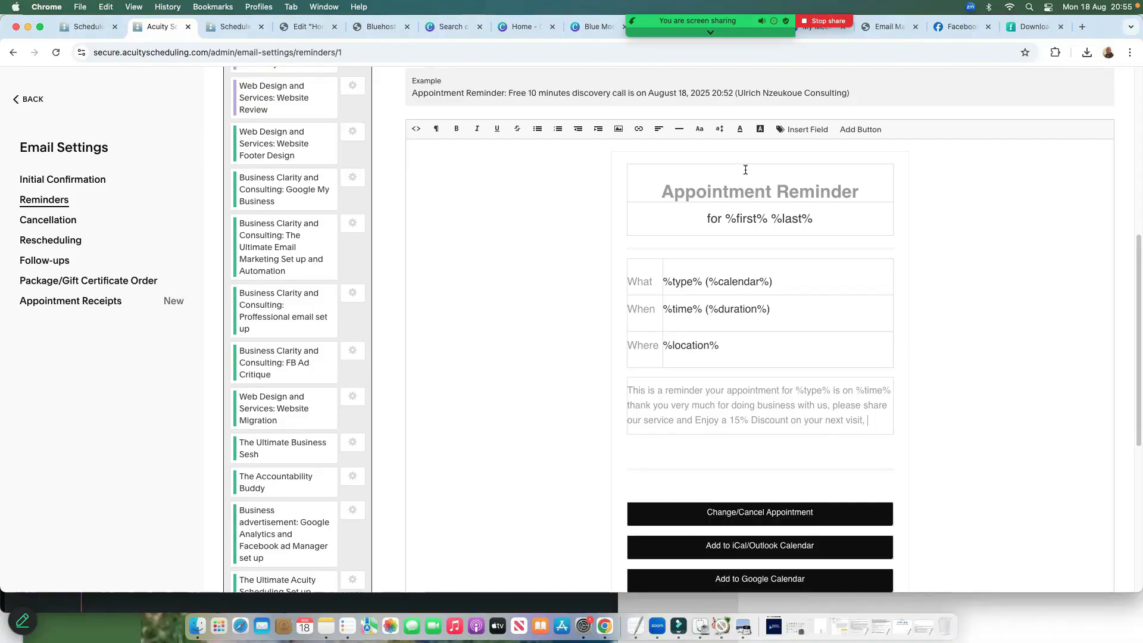
Insert the downloaded 15% discount image below the reminder email's message, add "tell a friend and you will both enjoy" to the text, and save the template.
{"action": "left_click", "coordinate": [619, 130]}
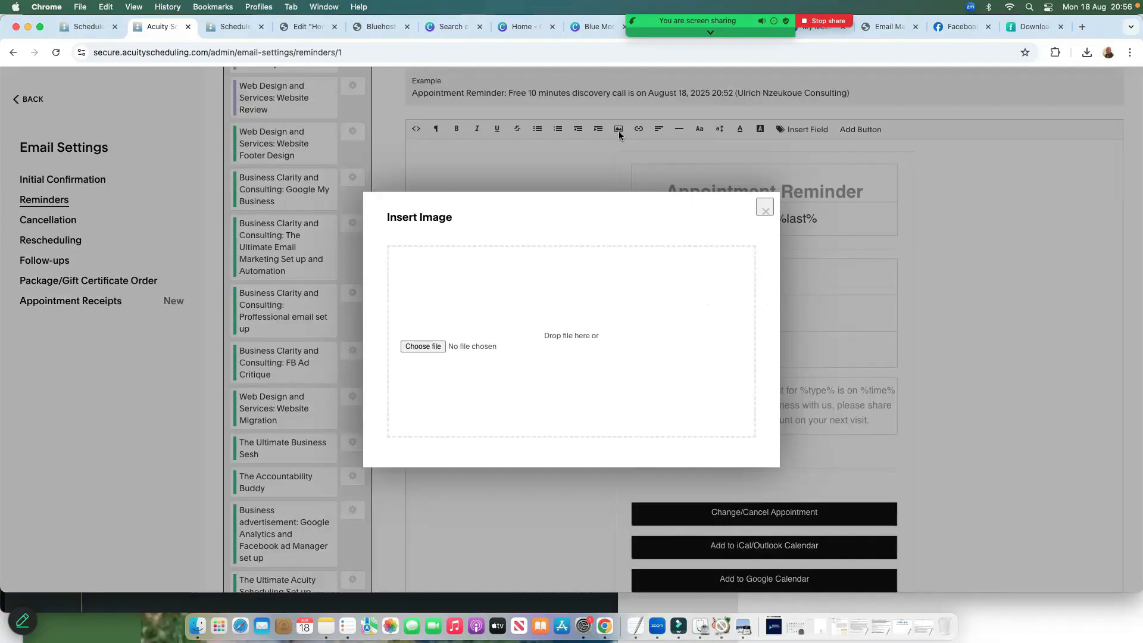
{"action": "left_click", "coordinate": [1087, 52]}
{"action": "left_click_drag", "start_coordinate": [934, 157], "coordinate": [484, 333]}
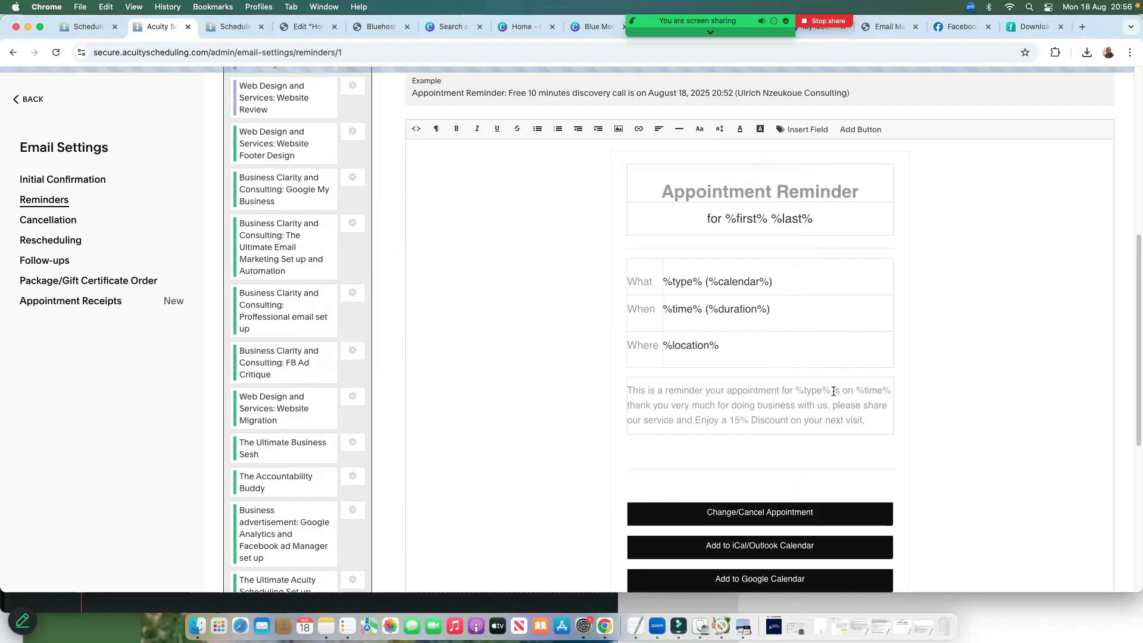
{"action": "scroll", "coordinate": [707, 370], "scroll_direction": "down", "scroll_amount": 3}
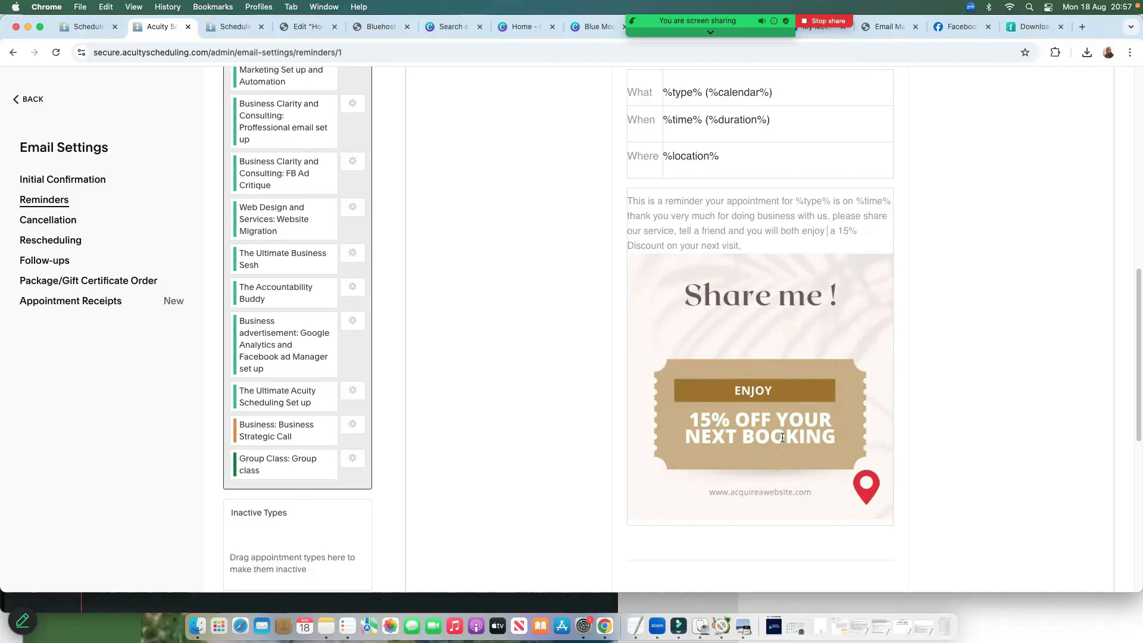
{"action": "scroll", "coordinate": [773, 445], "scroll_direction": "down", "scroll_amount": 7}
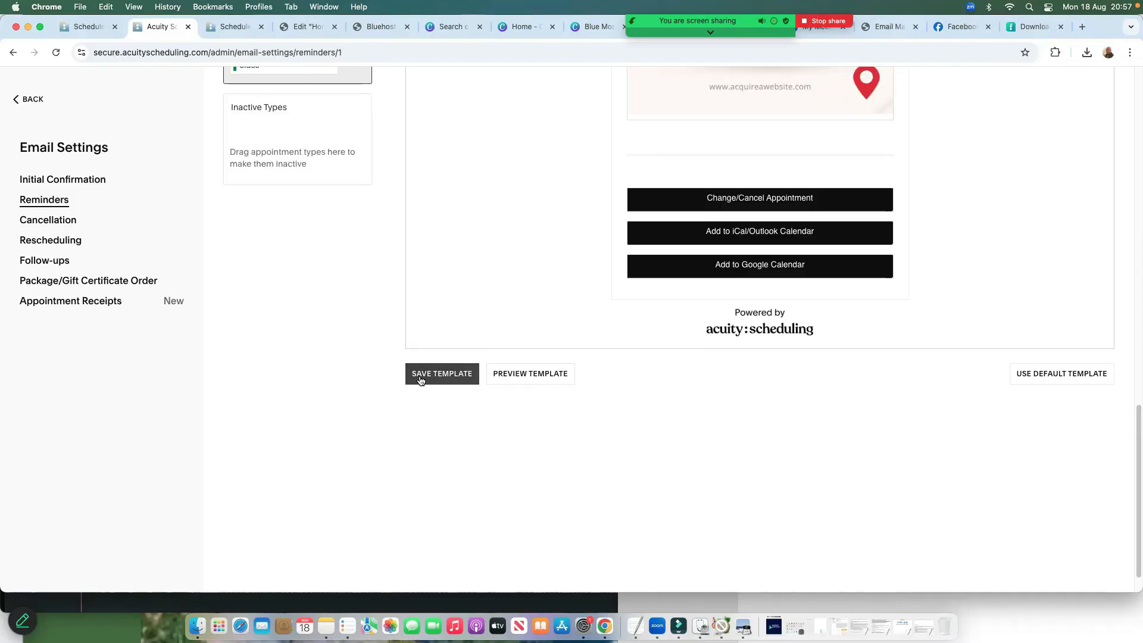
{"action": "left_click", "coordinate": [437, 375]}
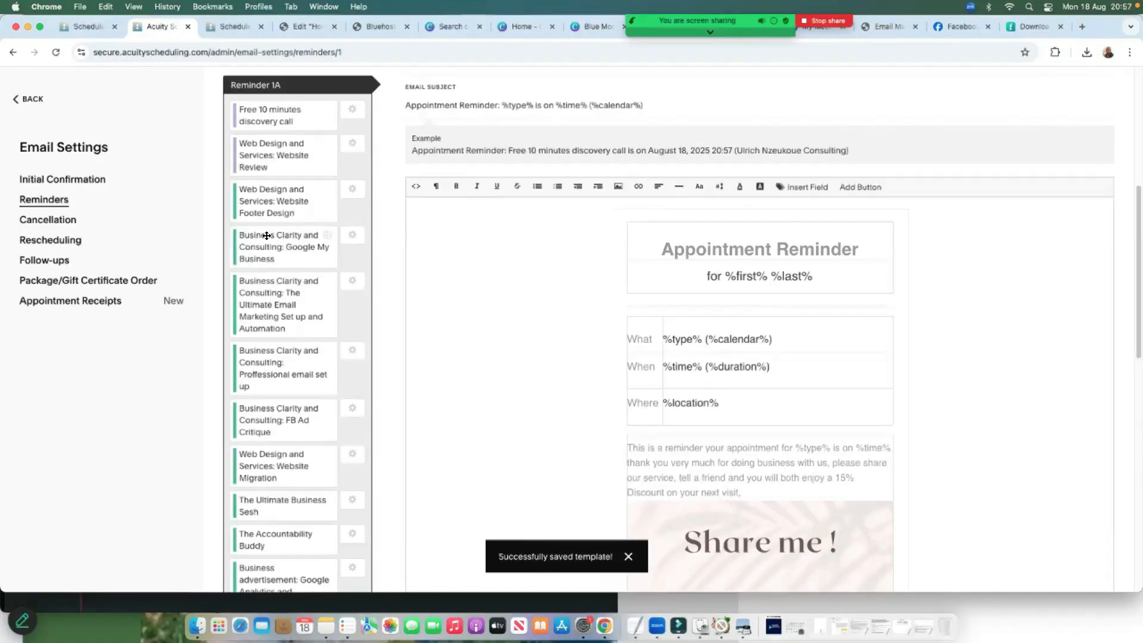
Replace the "Appointment Cancelled" heading in the cancellation email template with the downloaded Blue Modern Software logo image.
{"action": "left_click", "coordinate": [53, 224]}
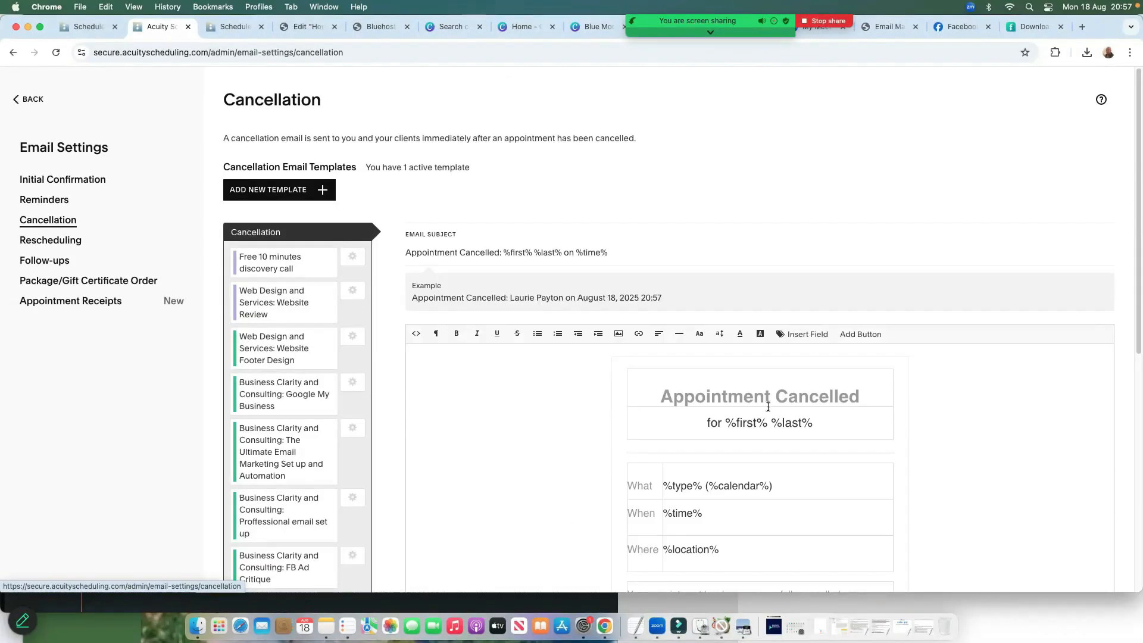
{"action": "scroll", "coordinate": [734, 403], "scroll_direction": "down", "scroll_amount": 4}
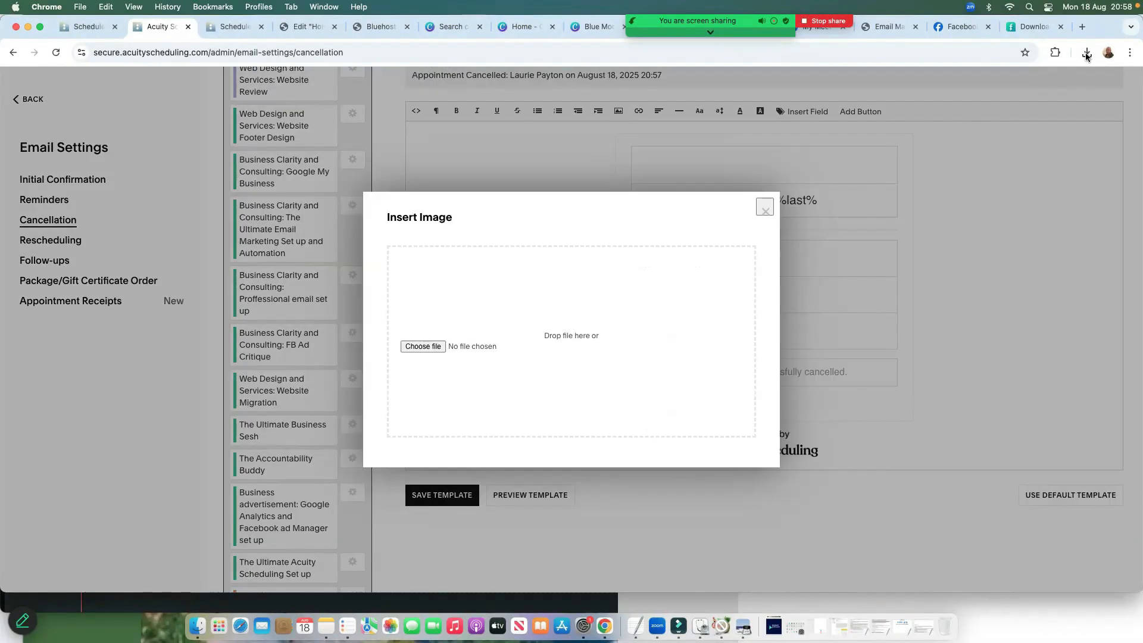
{"action": "left_click", "coordinate": [1086, 53]}
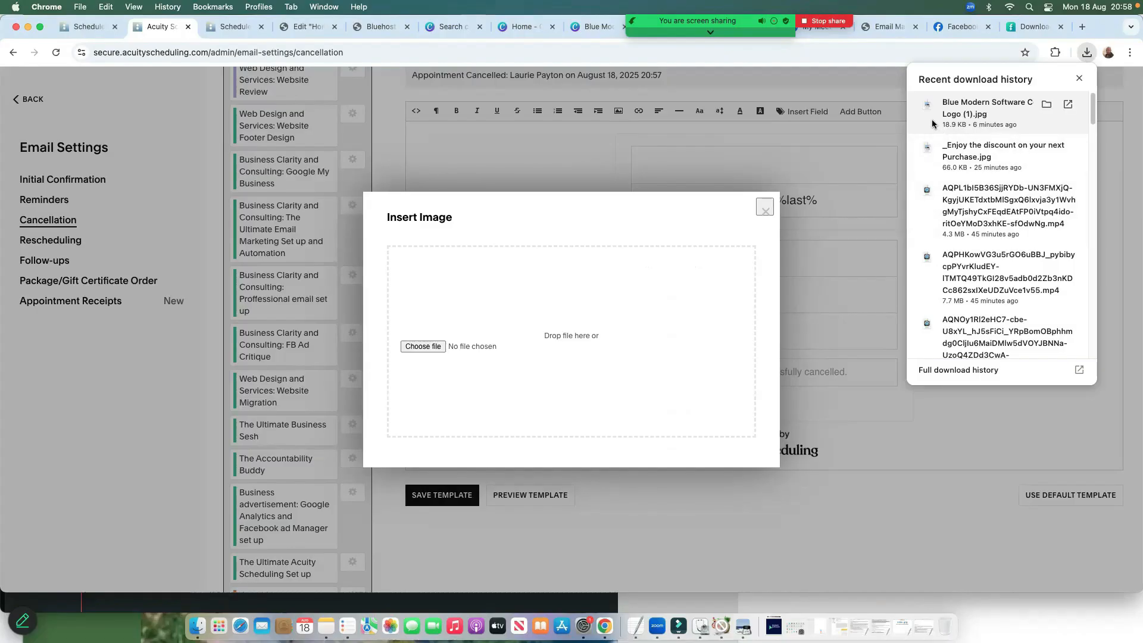
{"action": "left_click_drag", "start_coordinate": [924, 107], "coordinate": [516, 338]}
{"action": "scroll", "coordinate": [768, 402], "scroll_direction": "down", "scroll_amount": 2}
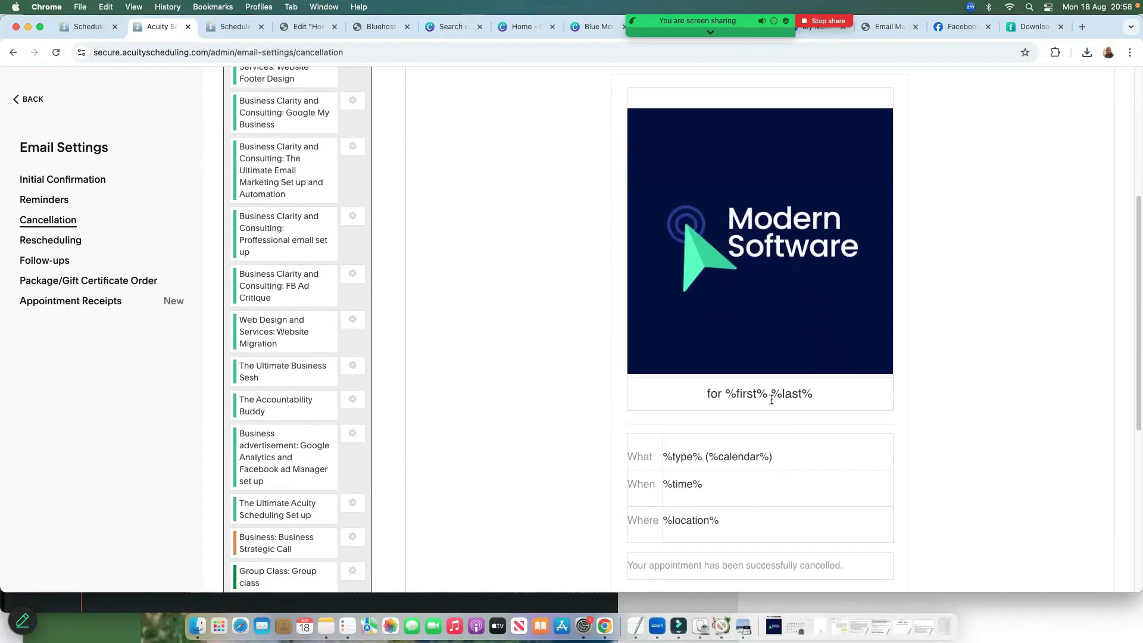
Add "please reschedule another for another time." to the cancellation email's message and save the template.
{"action": "scroll", "coordinate": [768, 411], "scroll_direction": "down", "scroll_amount": 3}
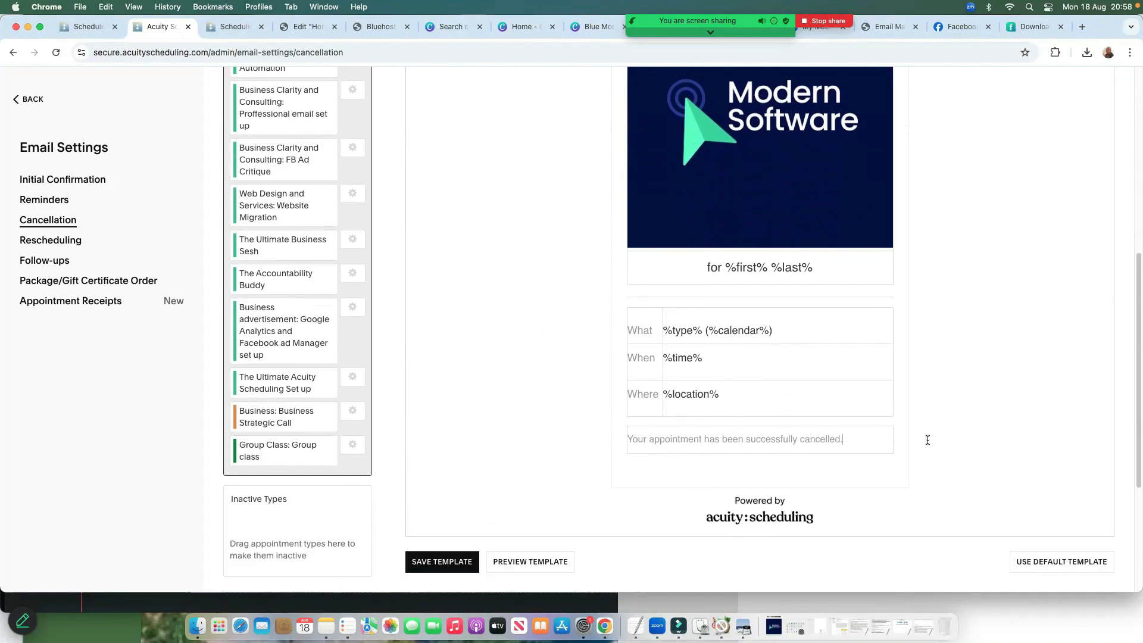
{"action": "scroll", "coordinate": [768, 400], "scroll_direction": "up", "scroll_amount": 2}
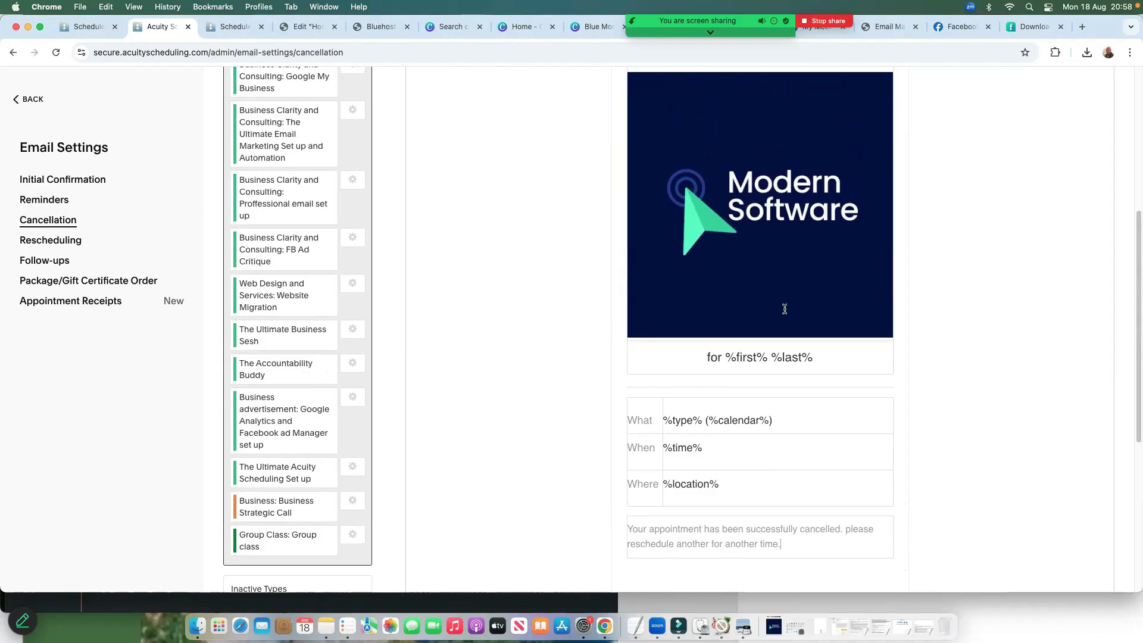
{"action": "scroll", "coordinate": [776, 321], "scroll_direction": "up", "scroll_amount": 5}
{"action": "scroll", "coordinate": [355, 373], "scroll_direction": "down", "scroll_amount": 10}
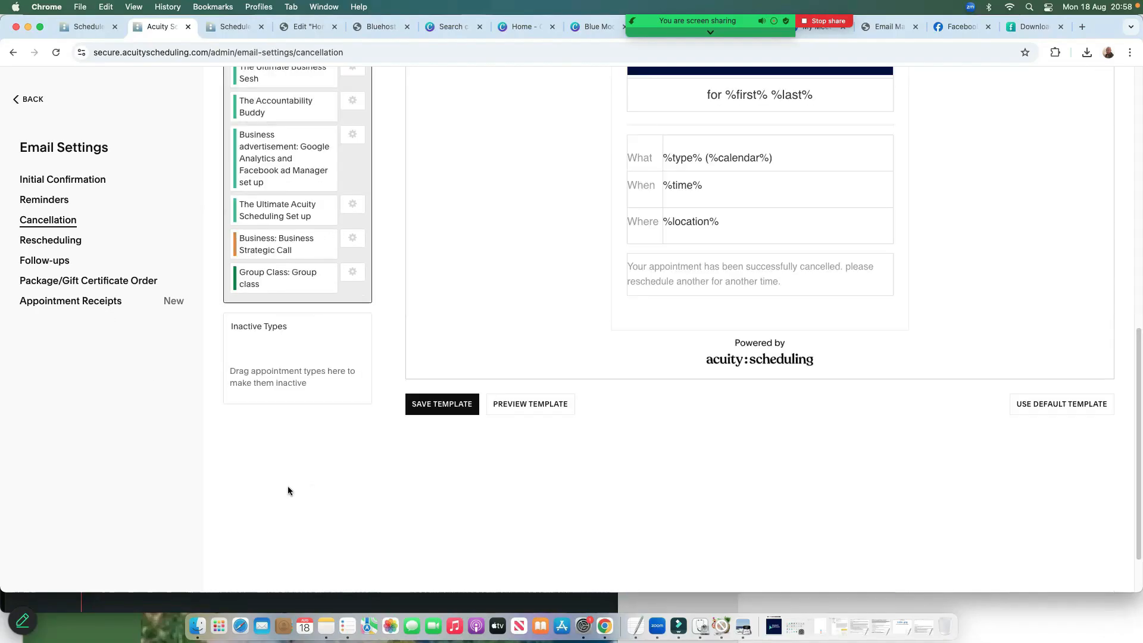
{"action": "left_click", "coordinate": [438, 408]}
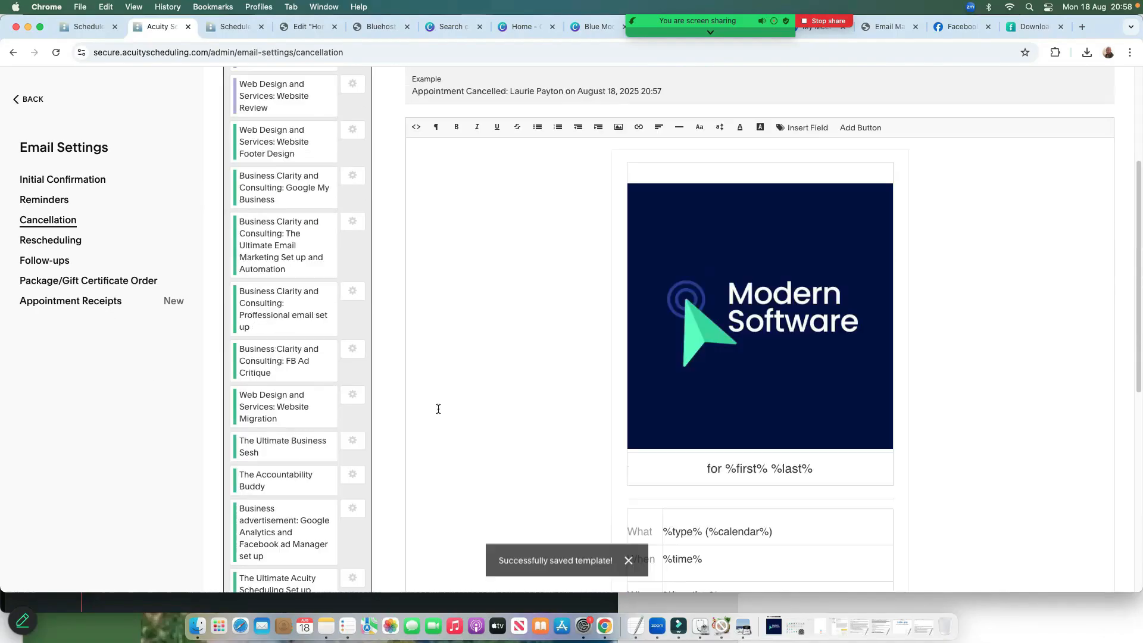
Open the rescheduling email template and select its "Appointment Rescheduled" heading.
{"action": "left_click", "coordinate": [62, 242]}
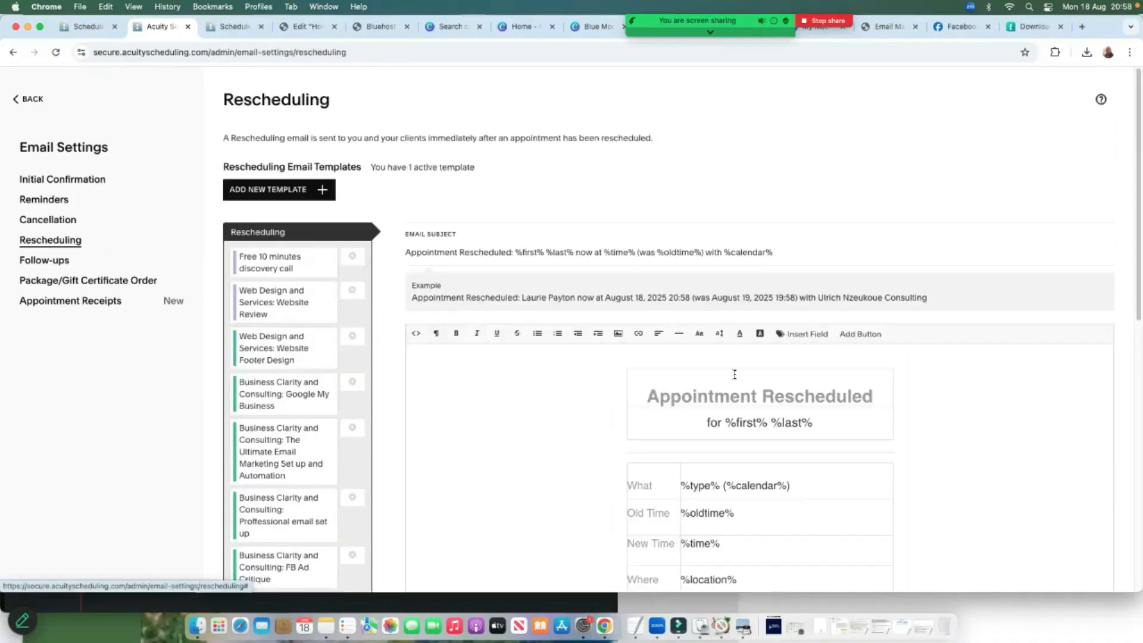
{"action": "scroll", "coordinate": [820, 452], "scroll_direction": "down", "scroll_amount": 3}
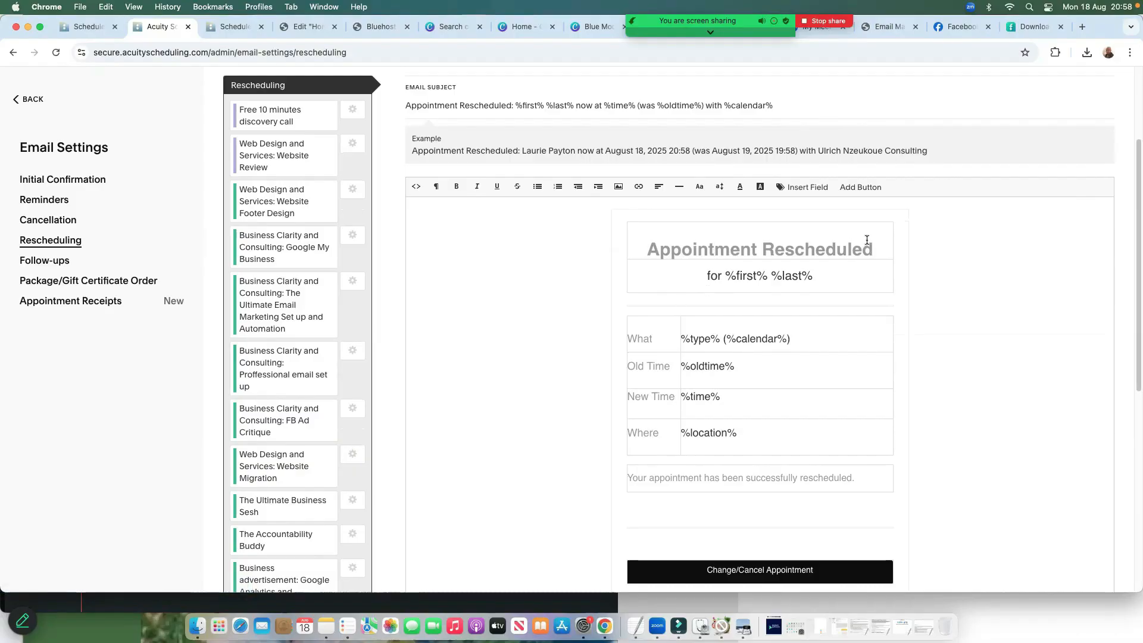
{"action": "left_click_drag", "start_coordinate": [870, 245], "coordinate": [642, 248]}
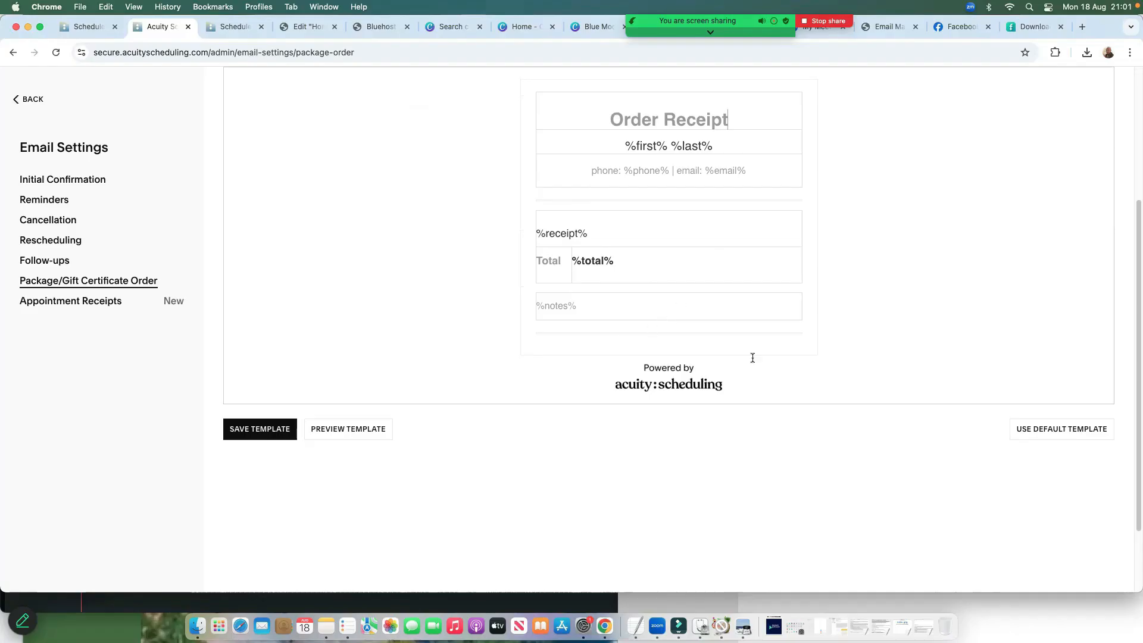
Check the appointment receipt settings, including the custom message and automatic sending, and return to the home overview.
{"action": "left_click", "coordinate": [96, 306]}
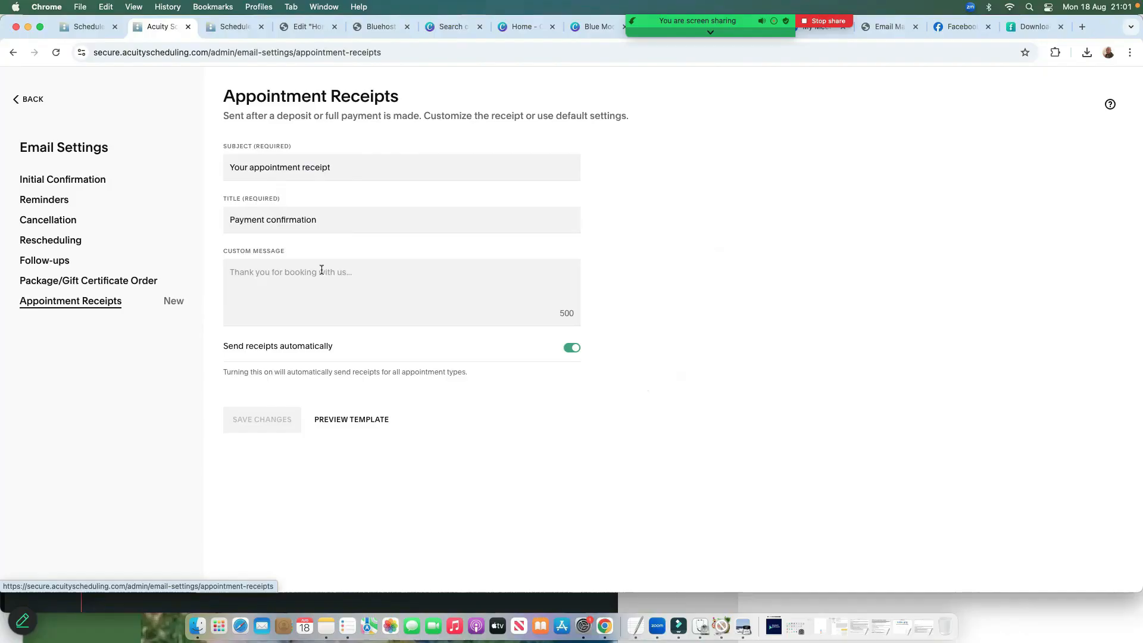
{"action": "left_click", "coordinate": [284, 277]}
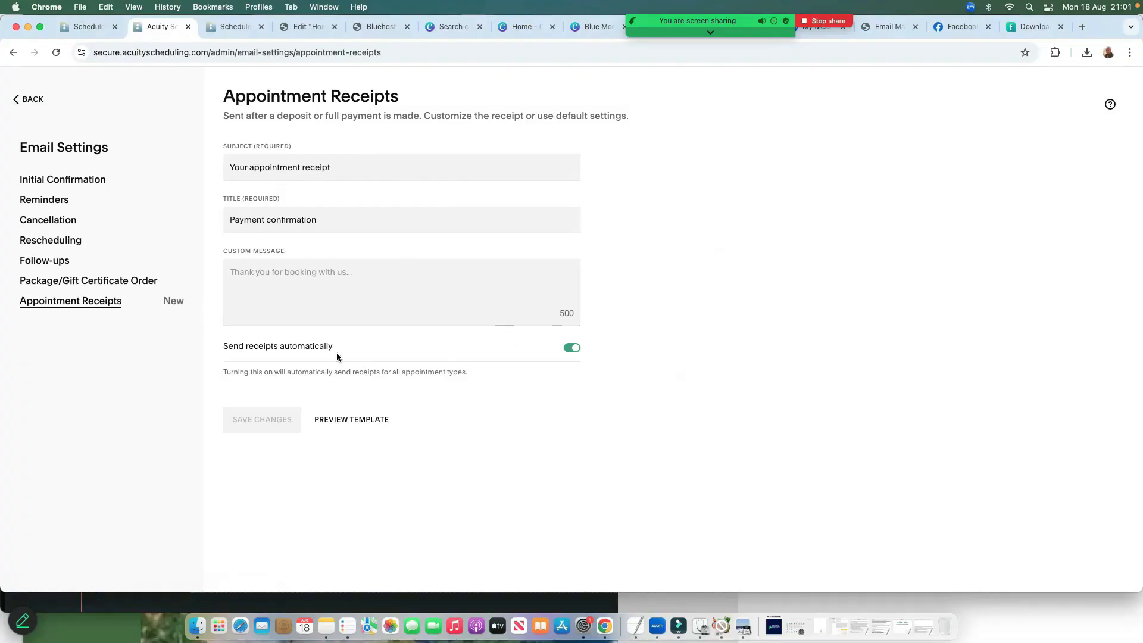
{"action": "left_click", "coordinate": [30, 100]}
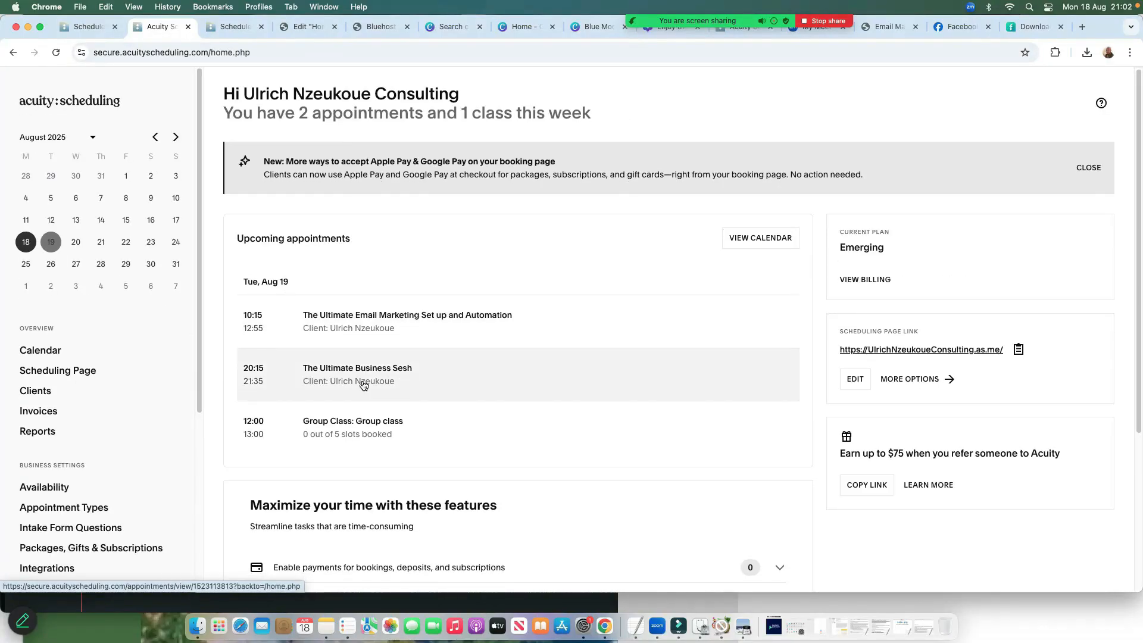
{"action": "scroll", "coordinate": [364, 386], "scroll_direction": "down", "scroll_amount": 5}
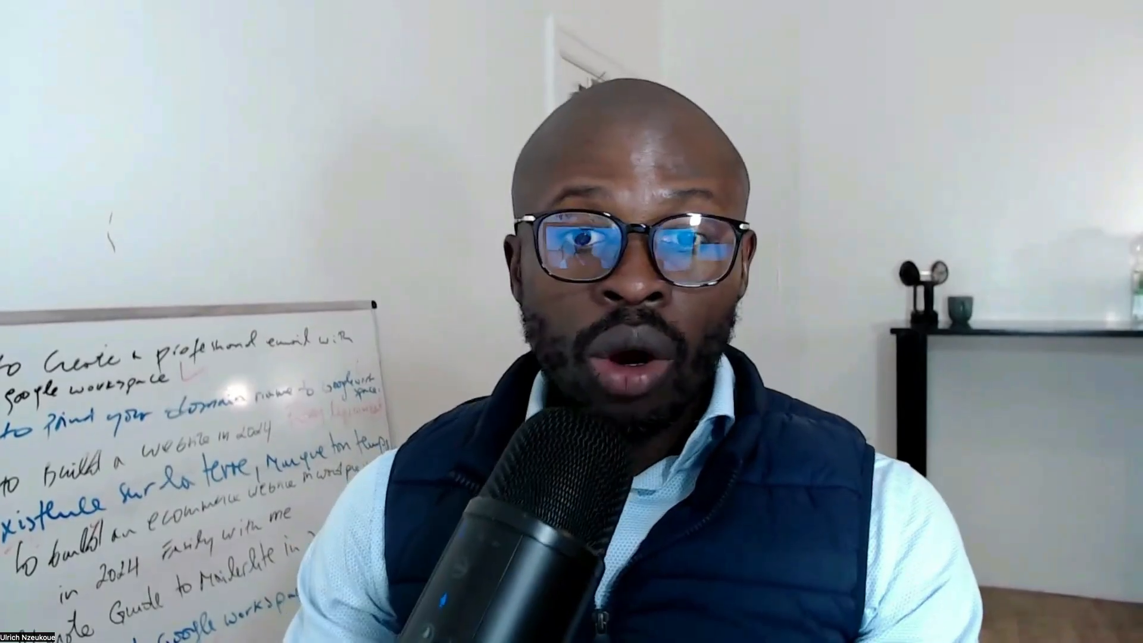